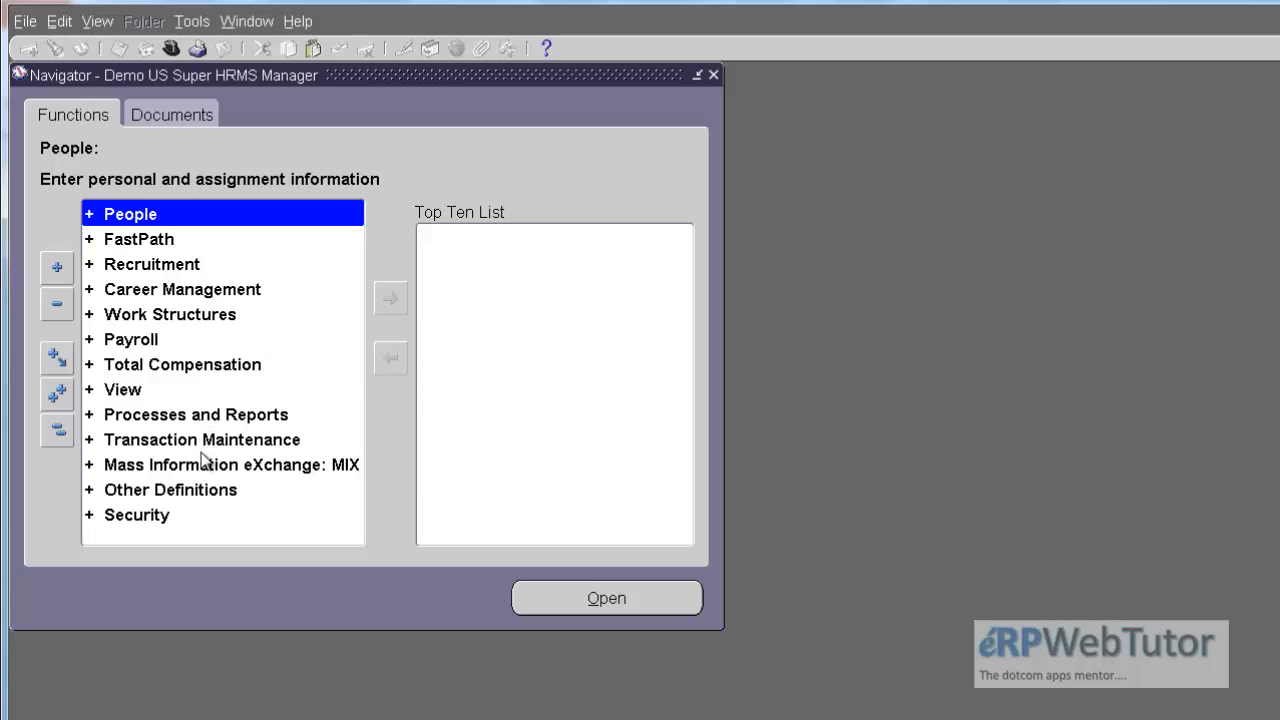
# Step: Open the Dynamic Triggers form from the Other Definitions functions
pyautogui.click(165, 494)
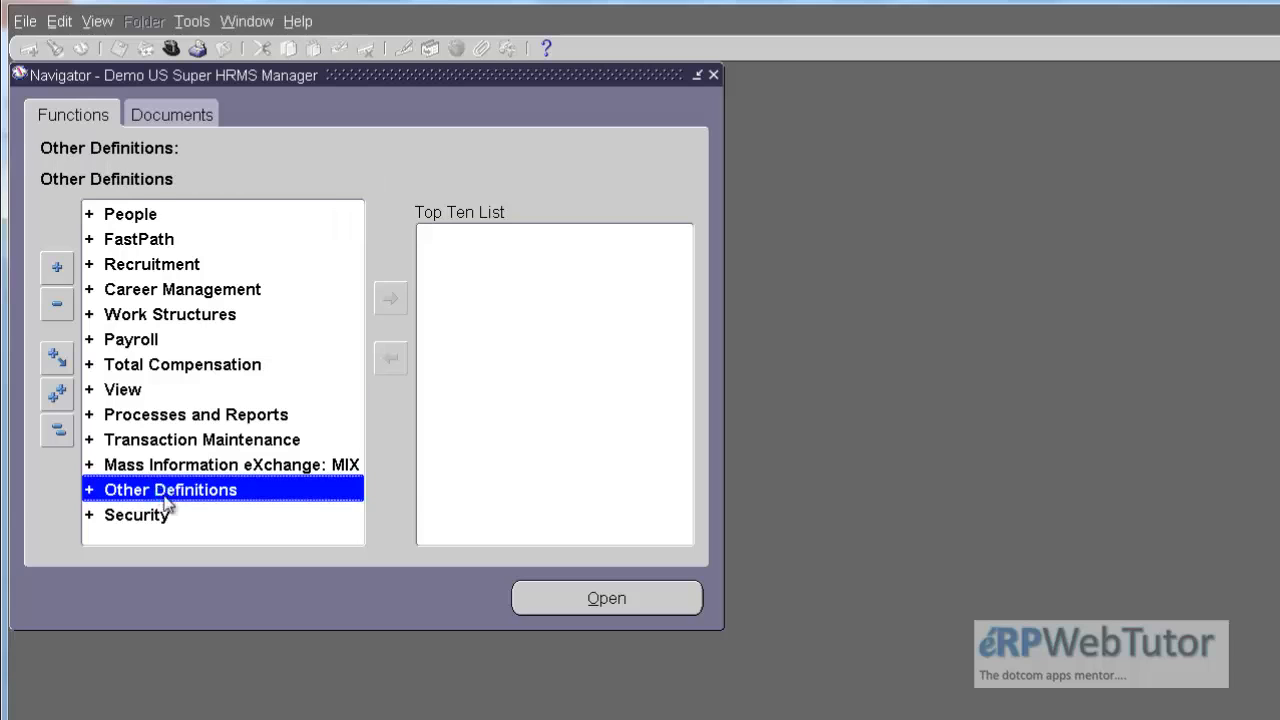
pyautogui.doubleClick(165, 490)
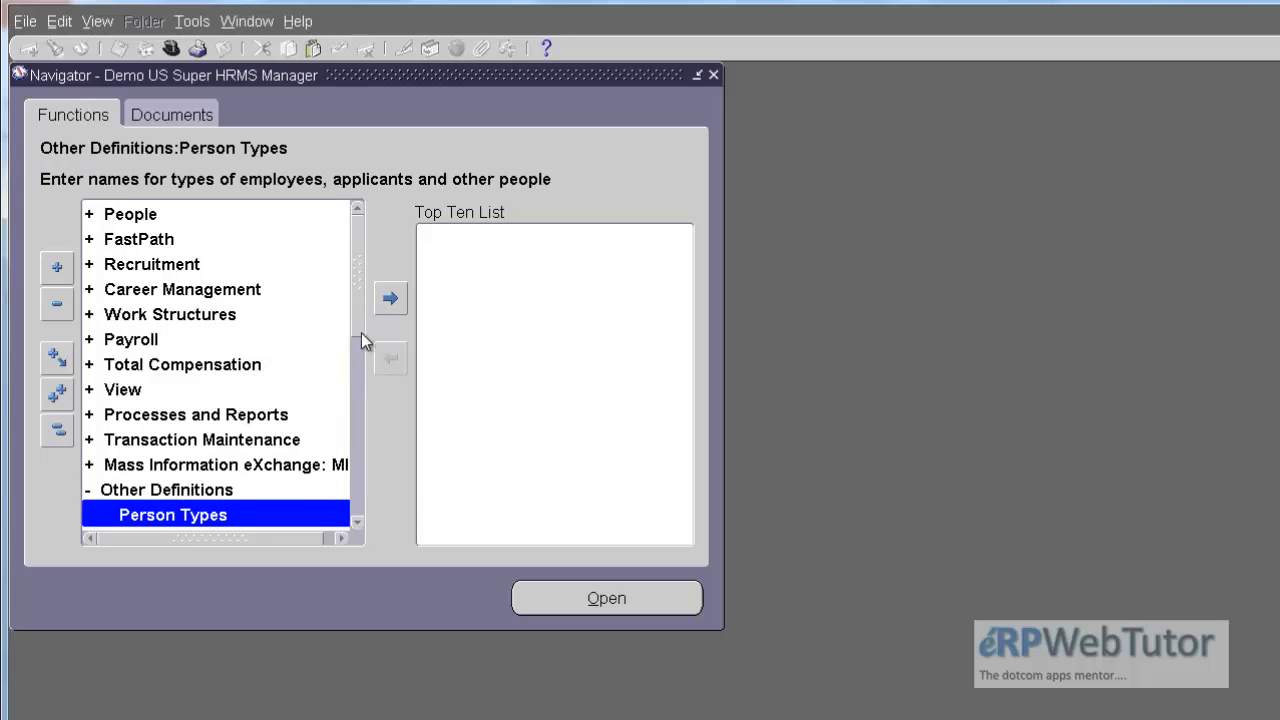
pyautogui.moveTo(358, 322); pyautogui.dragTo(360, 406)
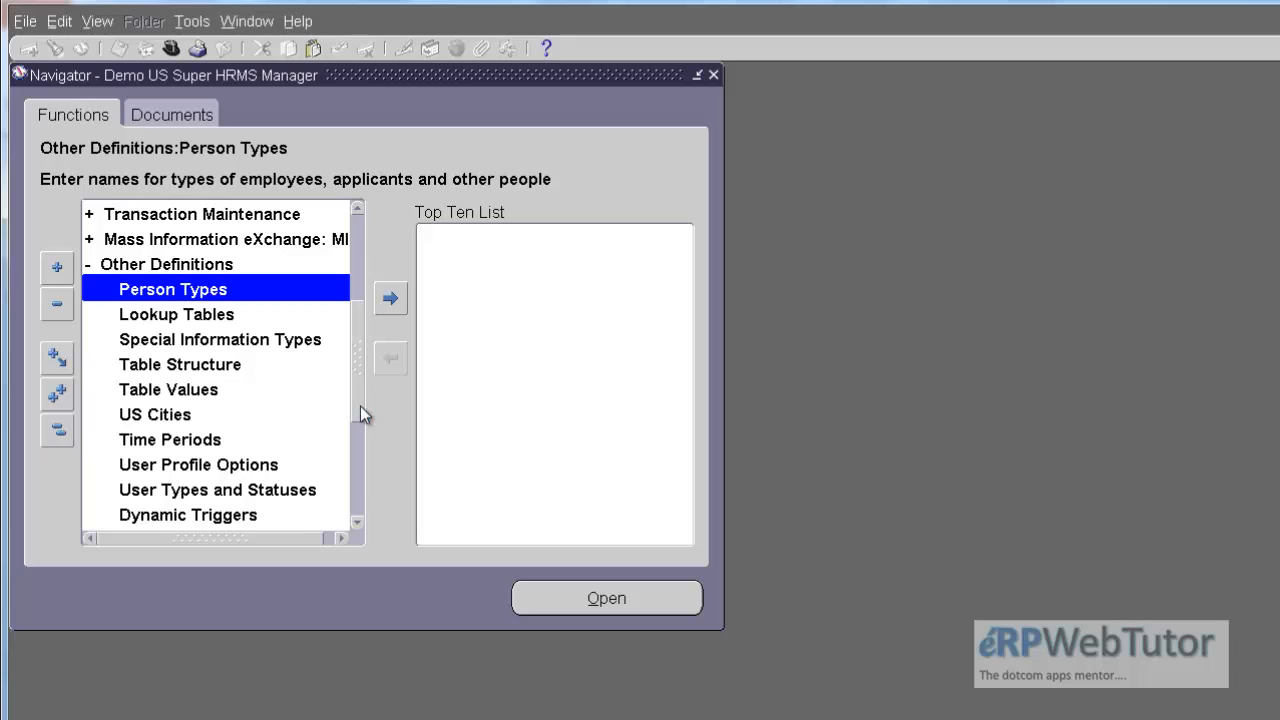
pyautogui.moveTo(360, 406); pyautogui.dragTo(358, 421)
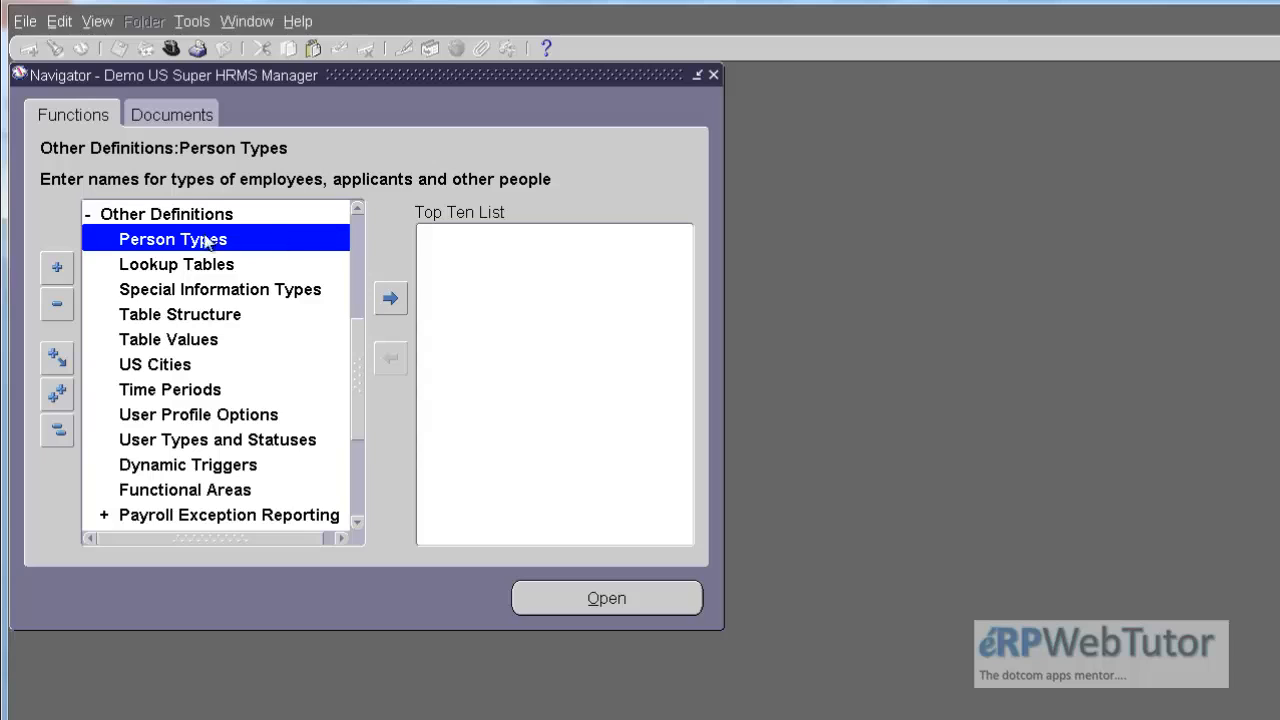
pyautogui.click(219, 467)
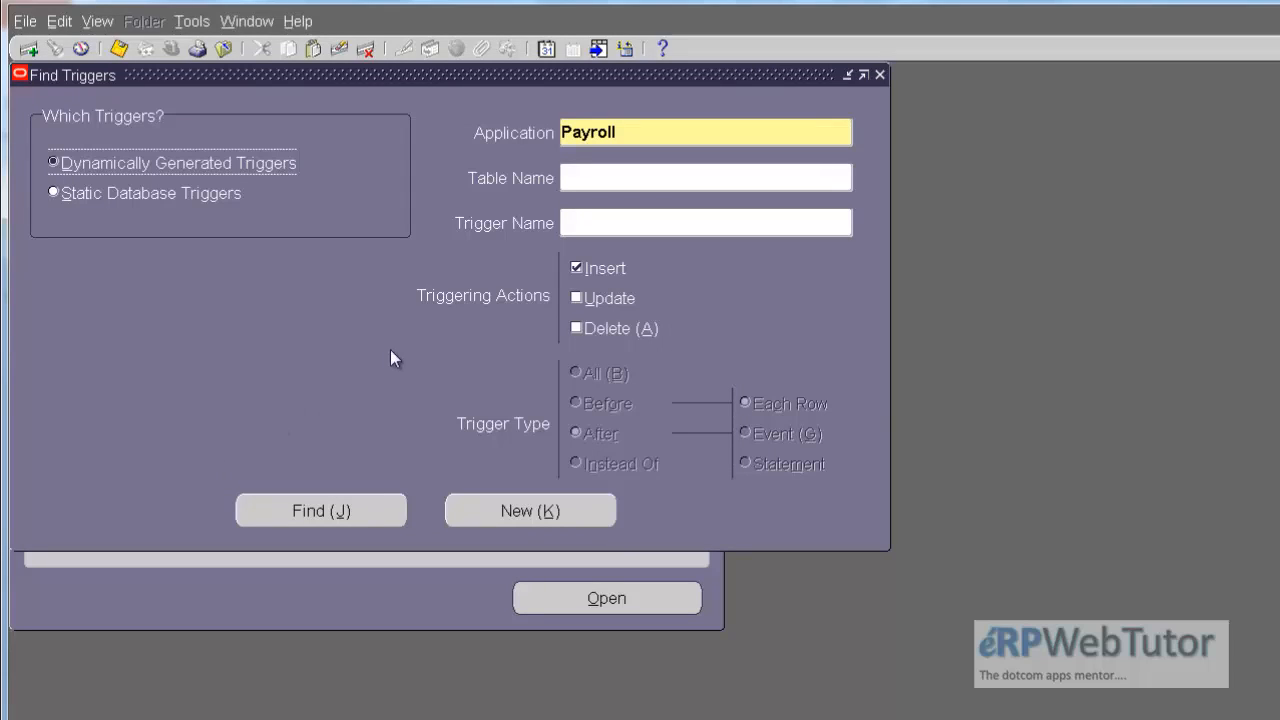
# Step: Set the trigger search's table name to PAY_ELEMENT_ENTRIES_F
pyautogui.click(735, 175)
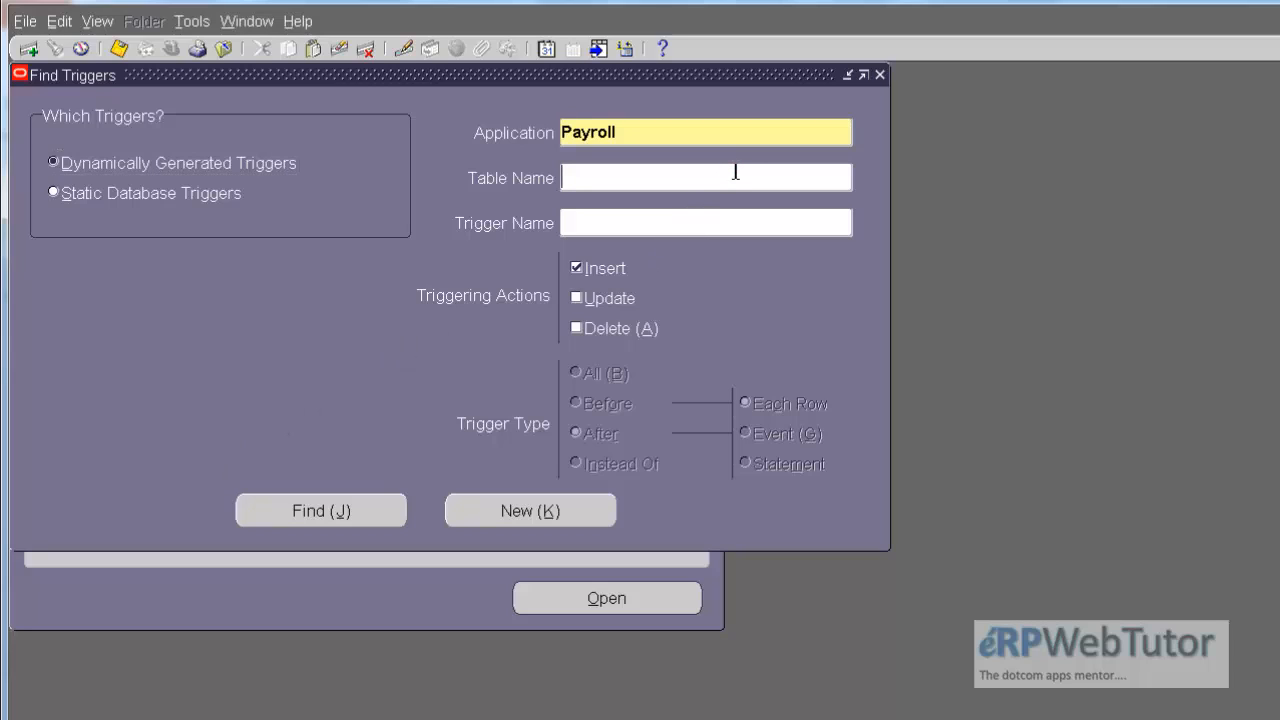
pyautogui.write('PAY_')
pyautogui.write('ELEEM')
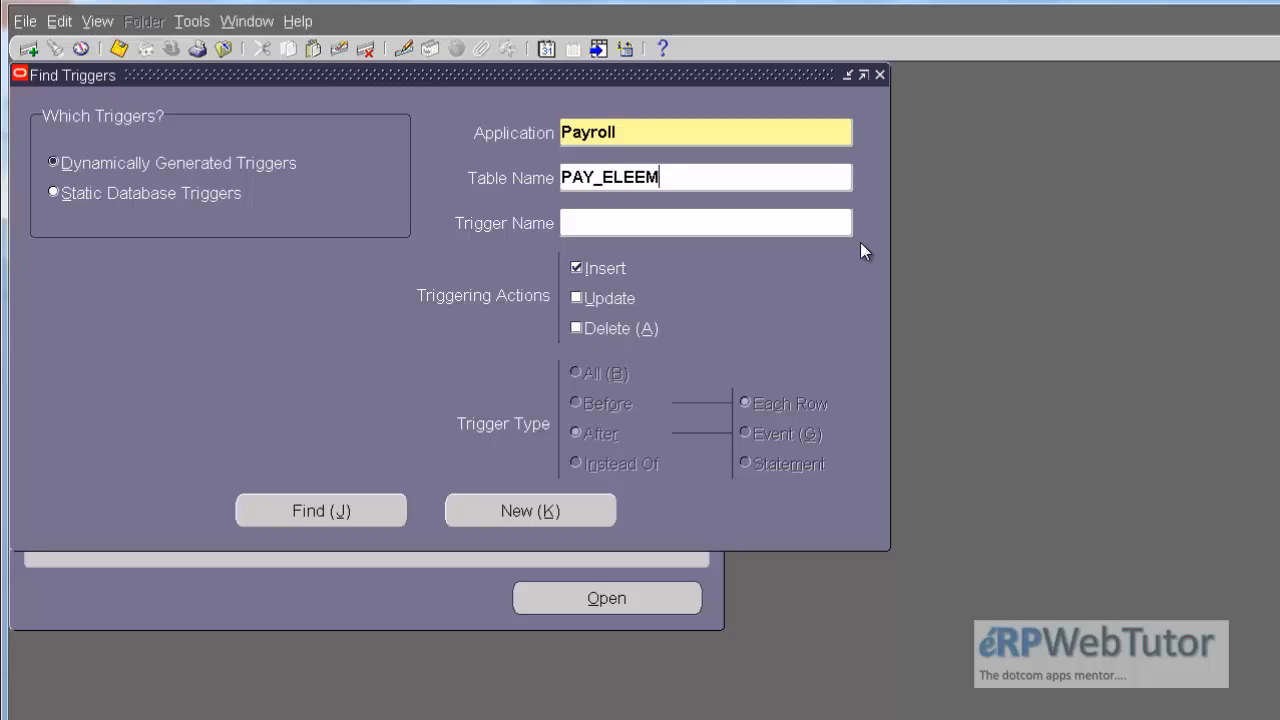
pyautogui.press('BackSpace')
pyautogui.press('BackSpace')
pyautogui.write('MENT_ENTRIE')
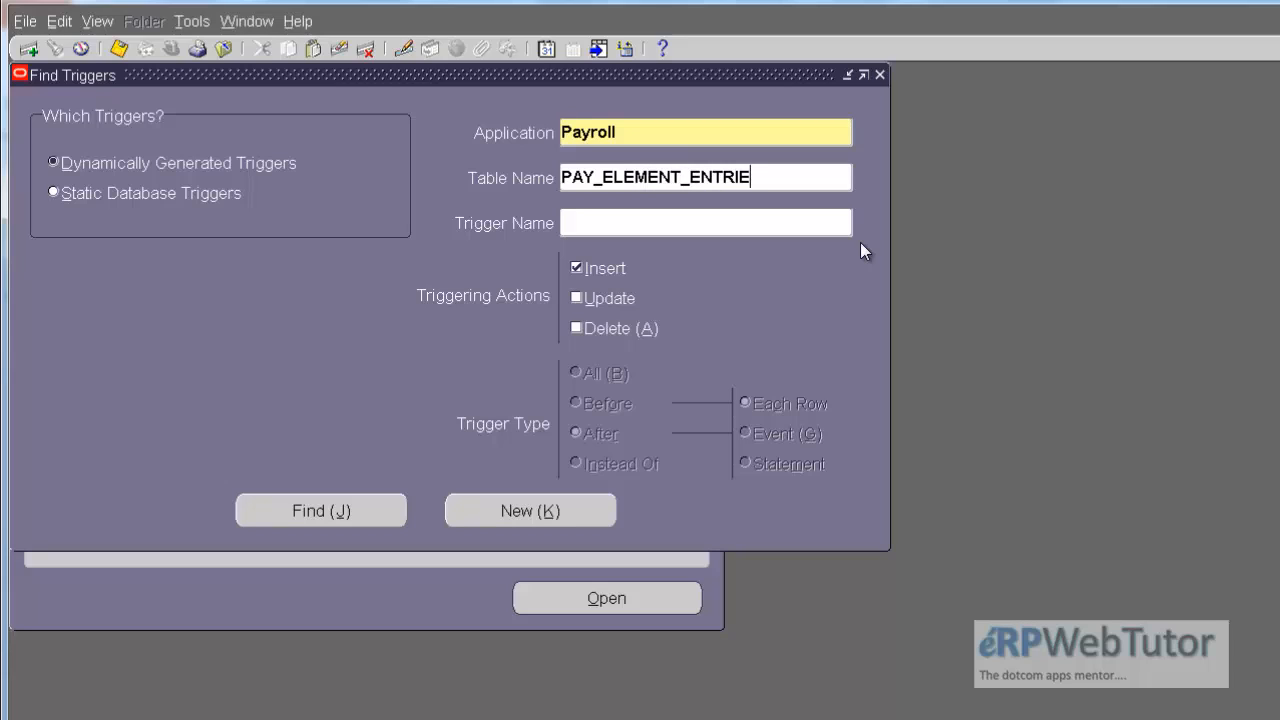
pyautogui.write('S_F')
# Step: Add Update and Delete to the triggering actions and find the matching Payroll triggers
pyautogui.click(578, 298)
pyautogui.click(576, 330)
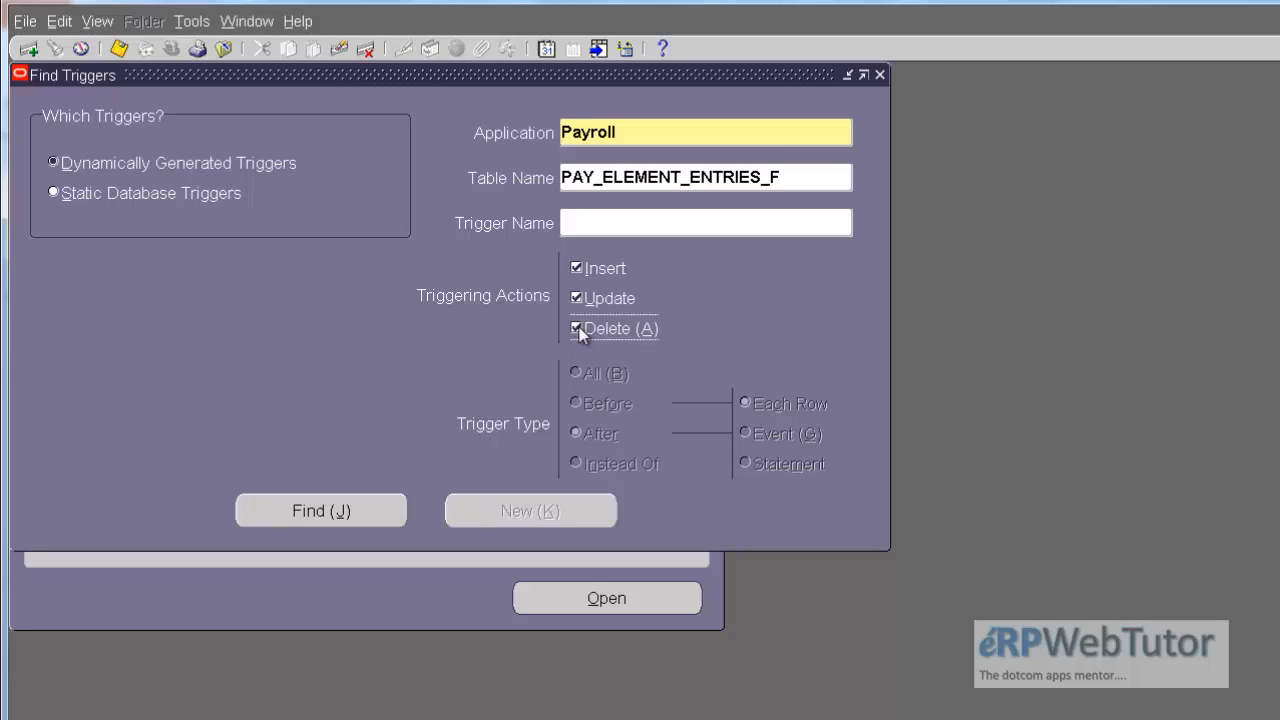
pyautogui.click(650, 133)
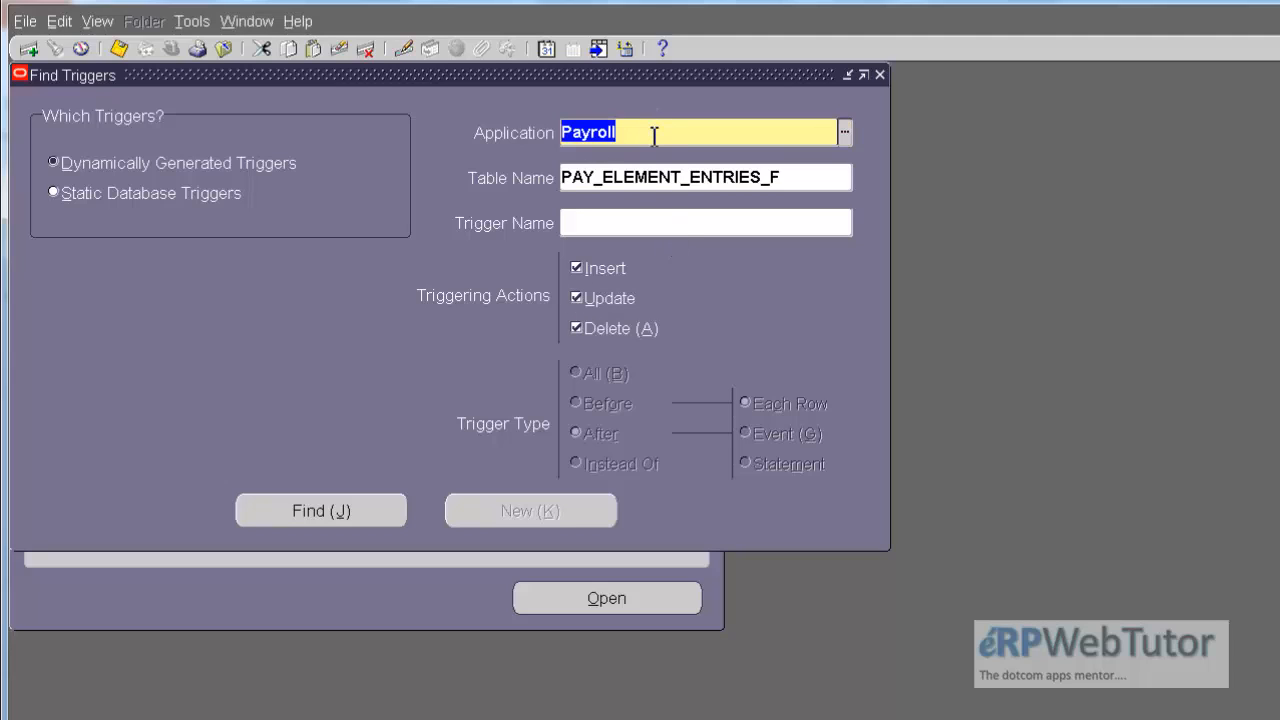
pyautogui.click(806, 225)
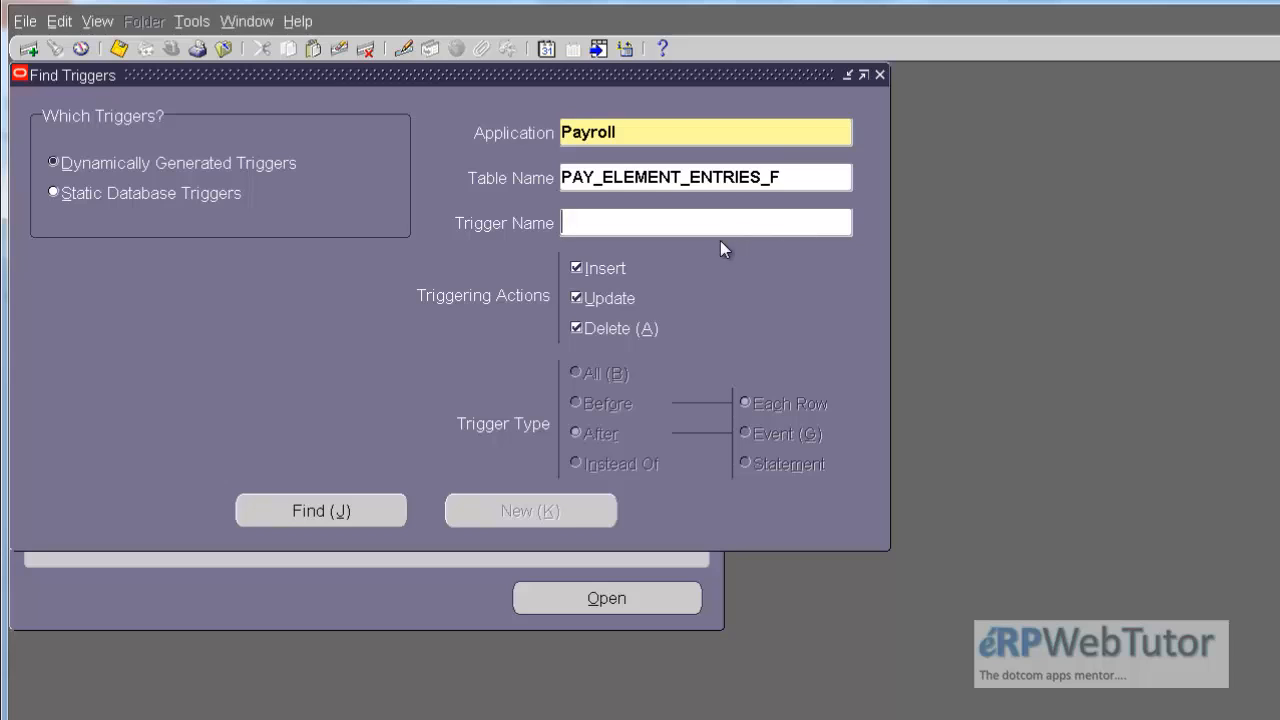
pyautogui.click(288, 513)
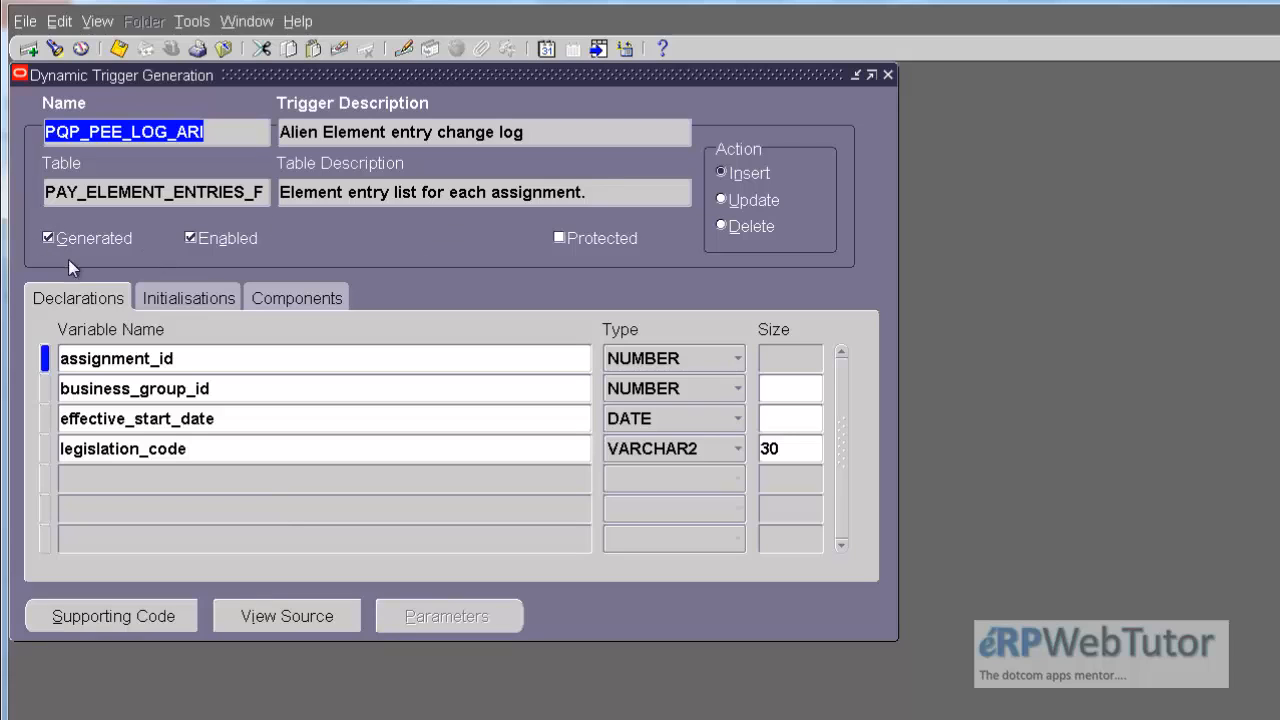
# Step: Regenerate and re-enable the PQP_PEE_LOG_ARI trigger, and step through the table's other triggers before closing the form
pyautogui.click(185, 232)
pyautogui.click(47, 238)
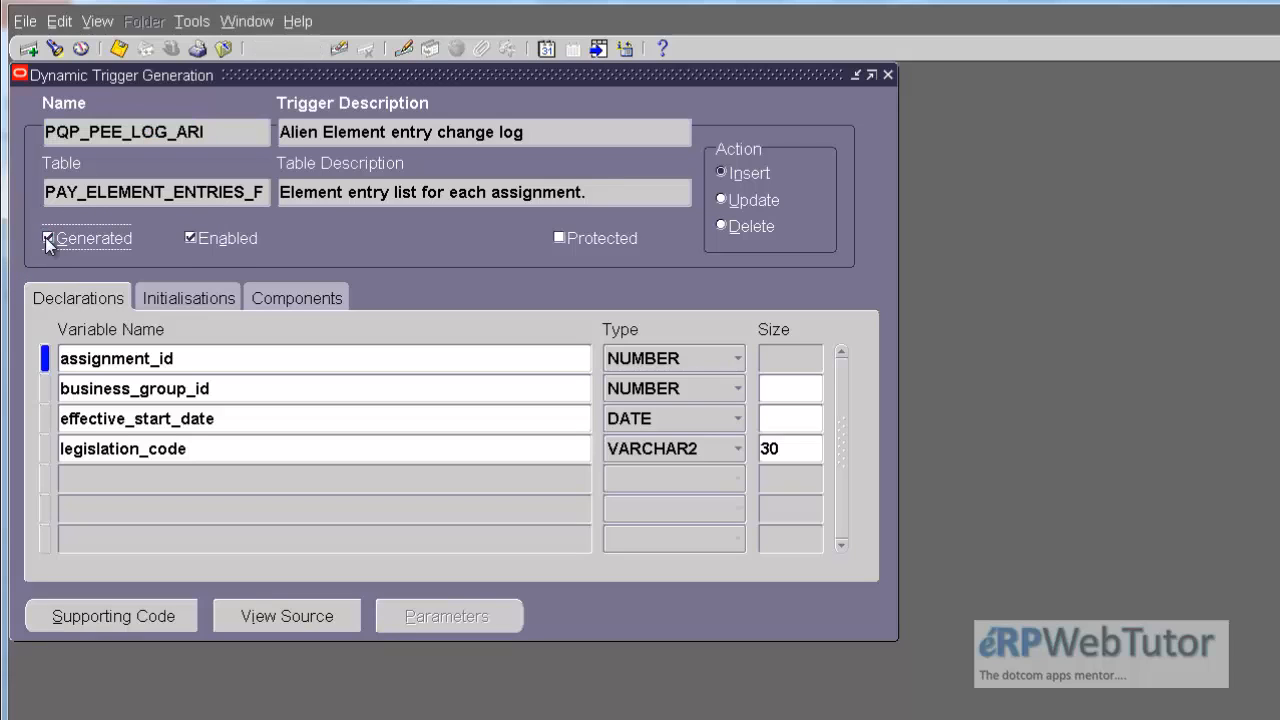
pyautogui.click(46, 238)
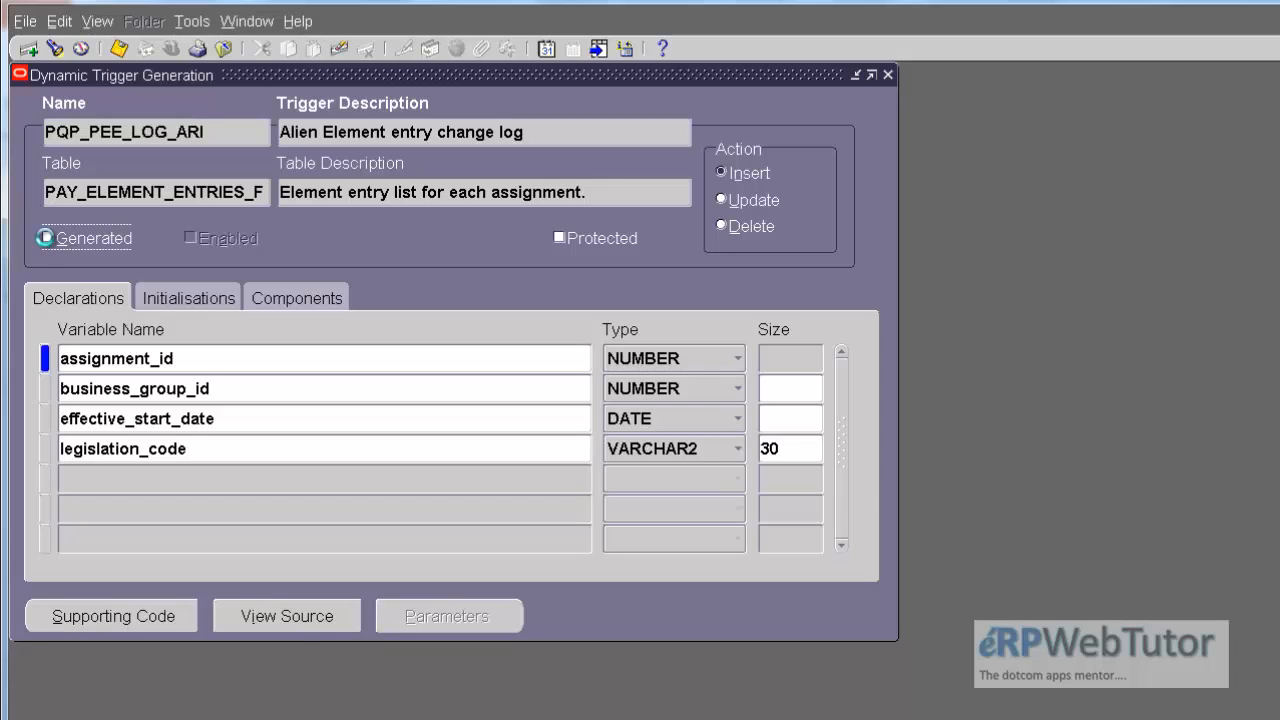
pyautogui.click(48, 238)
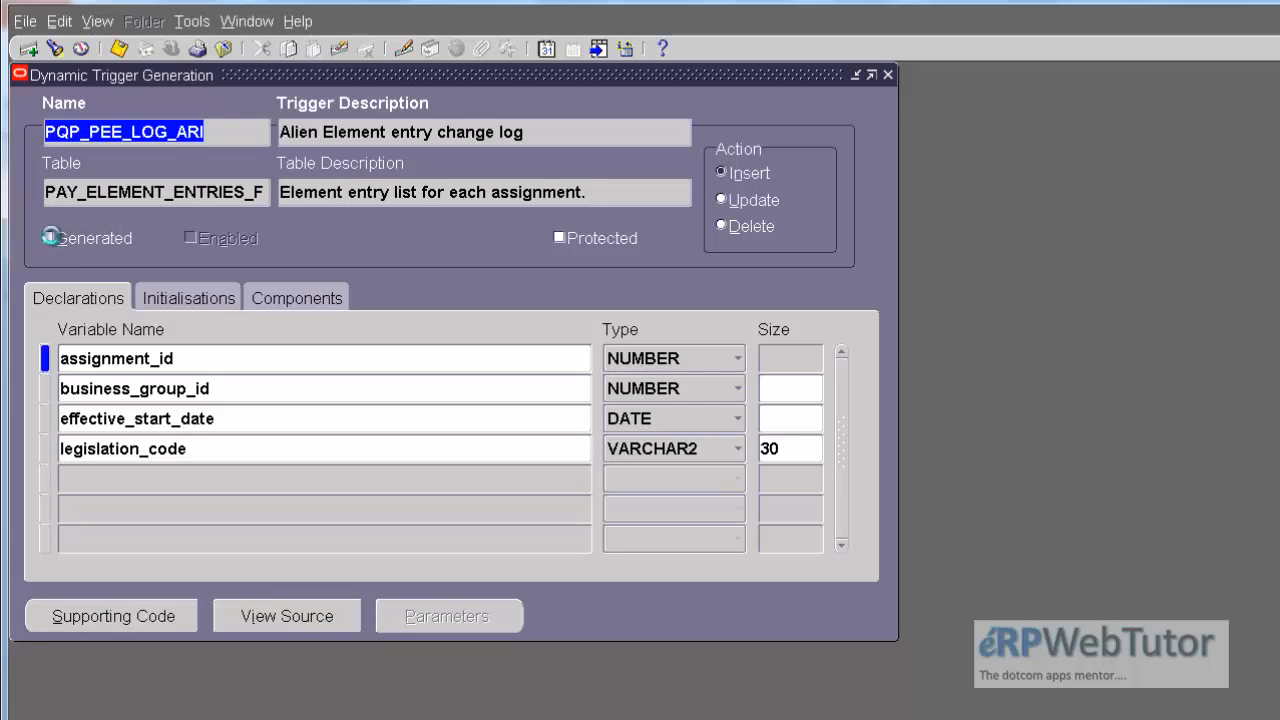
pyautogui.click(190, 238)
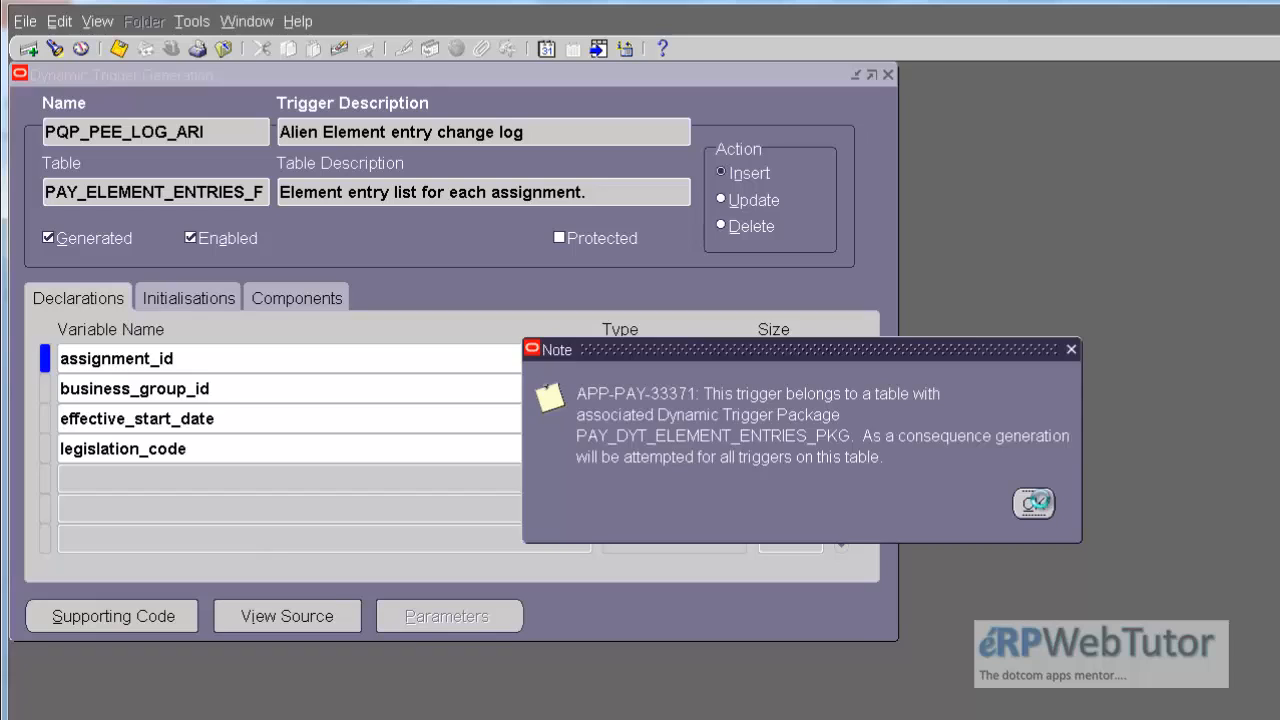
pyautogui.click(1036, 502)
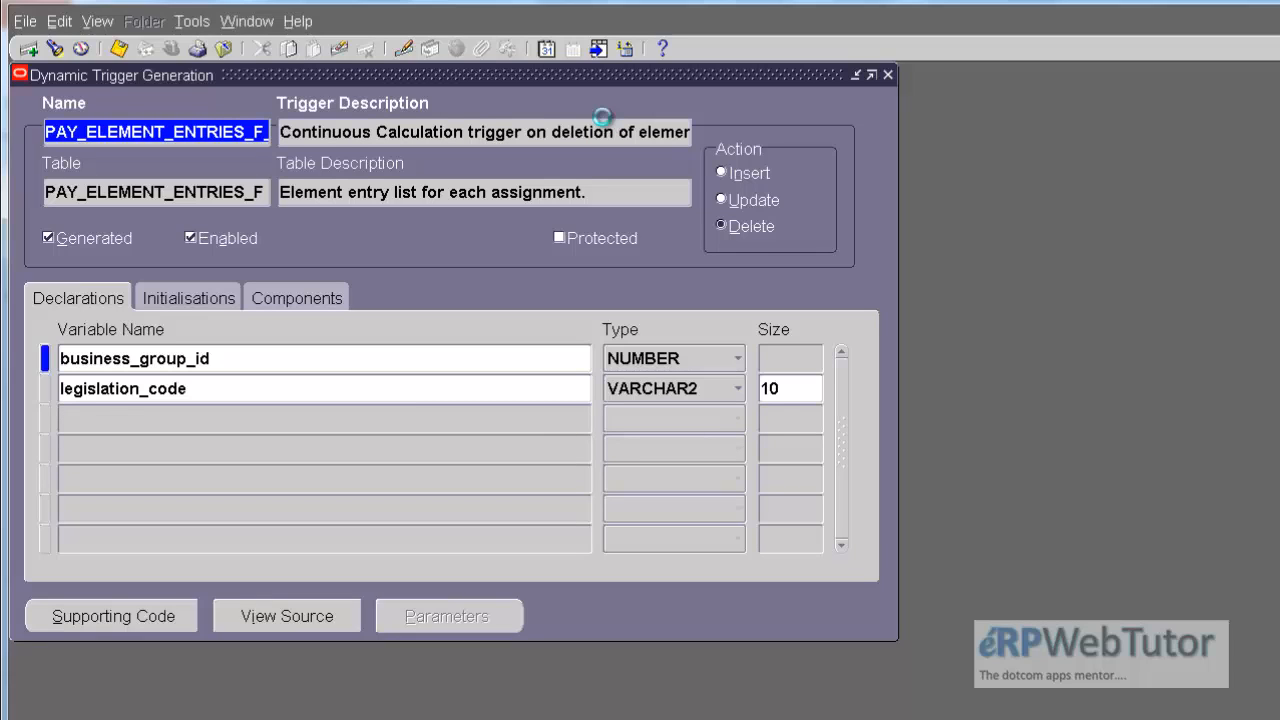
pyautogui.press('Down')
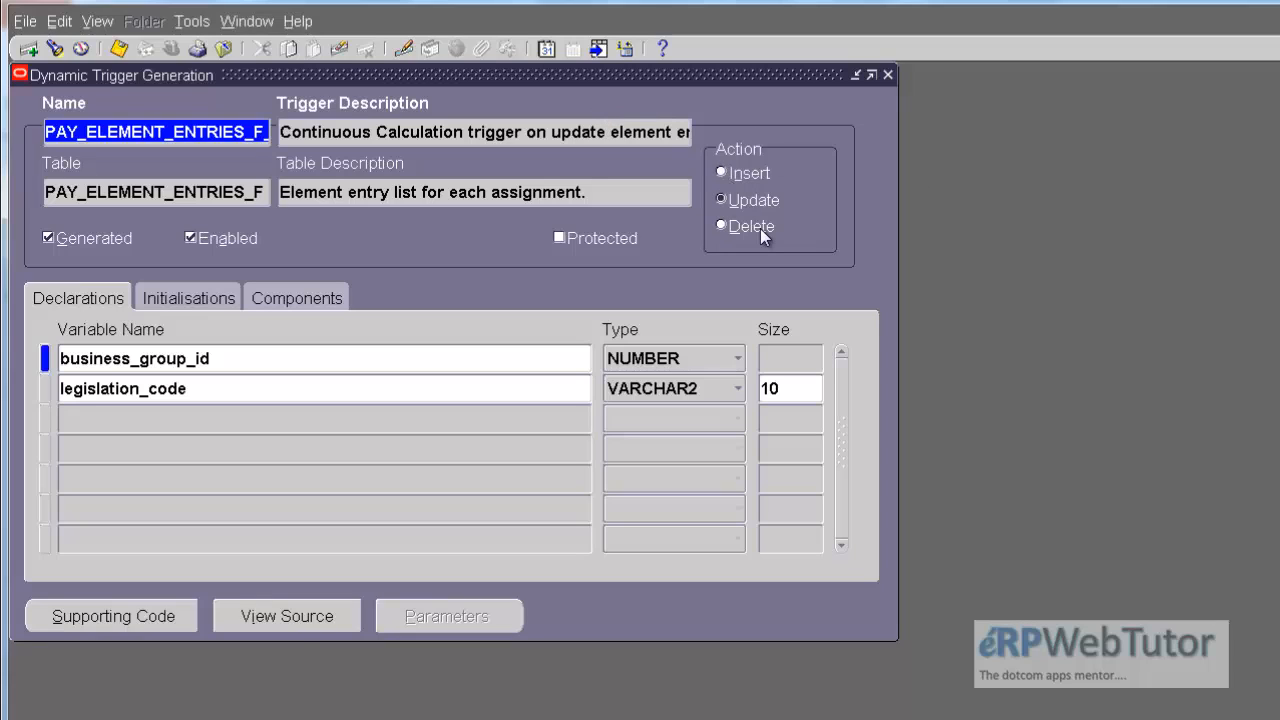
pyautogui.press('F4')
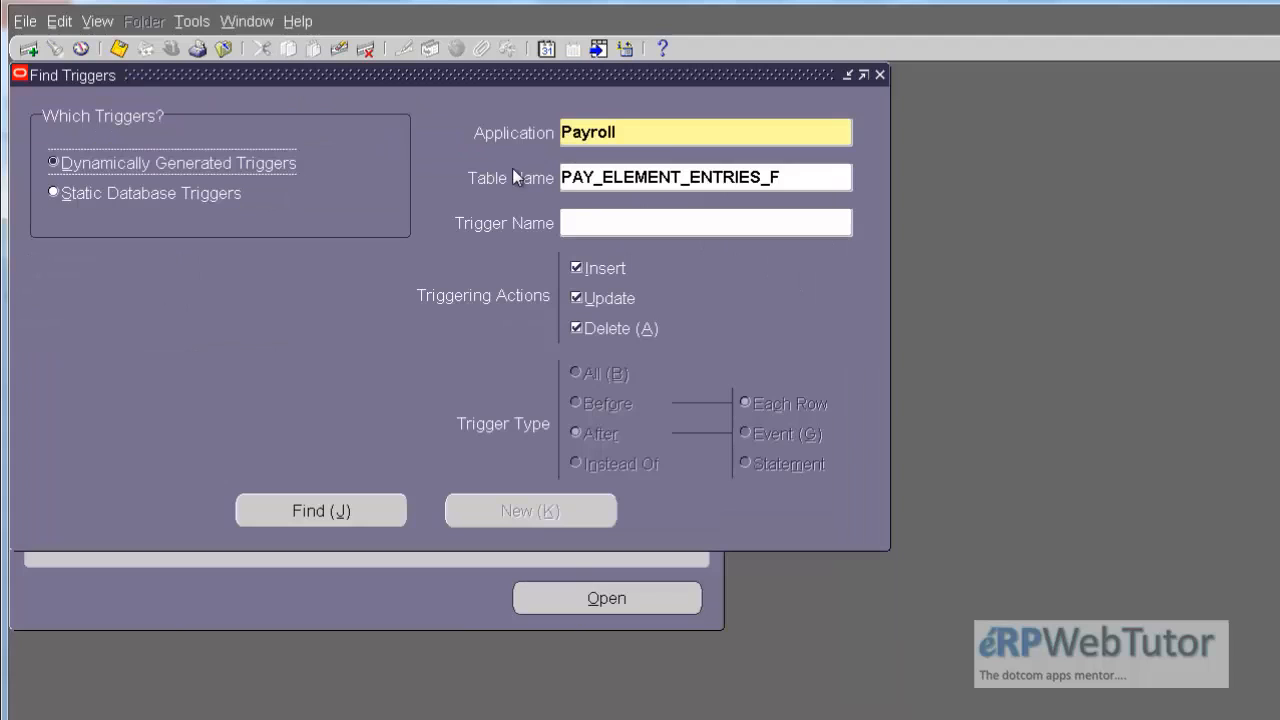
# Step: Change the table name in the trigger search to PAY_ELEMENT_ENTRY_VALUES_F
pyautogui.doubleClick(802, 180)
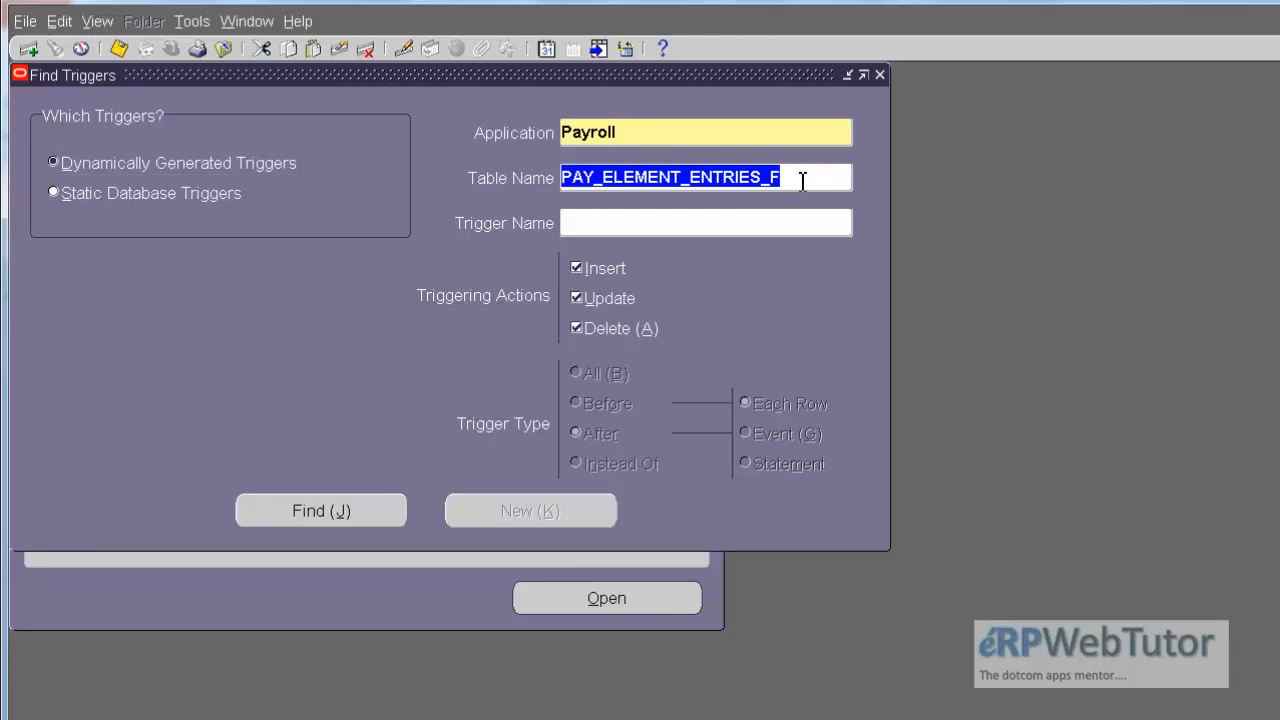
pyautogui.click(802, 180)
pyautogui.press('BackSpace')
pyautogui.press('BackSpace')
pyautogui.press('BackSpace')
pyautogui.press('BackSpace')
pyautogui.press('BackSpace')
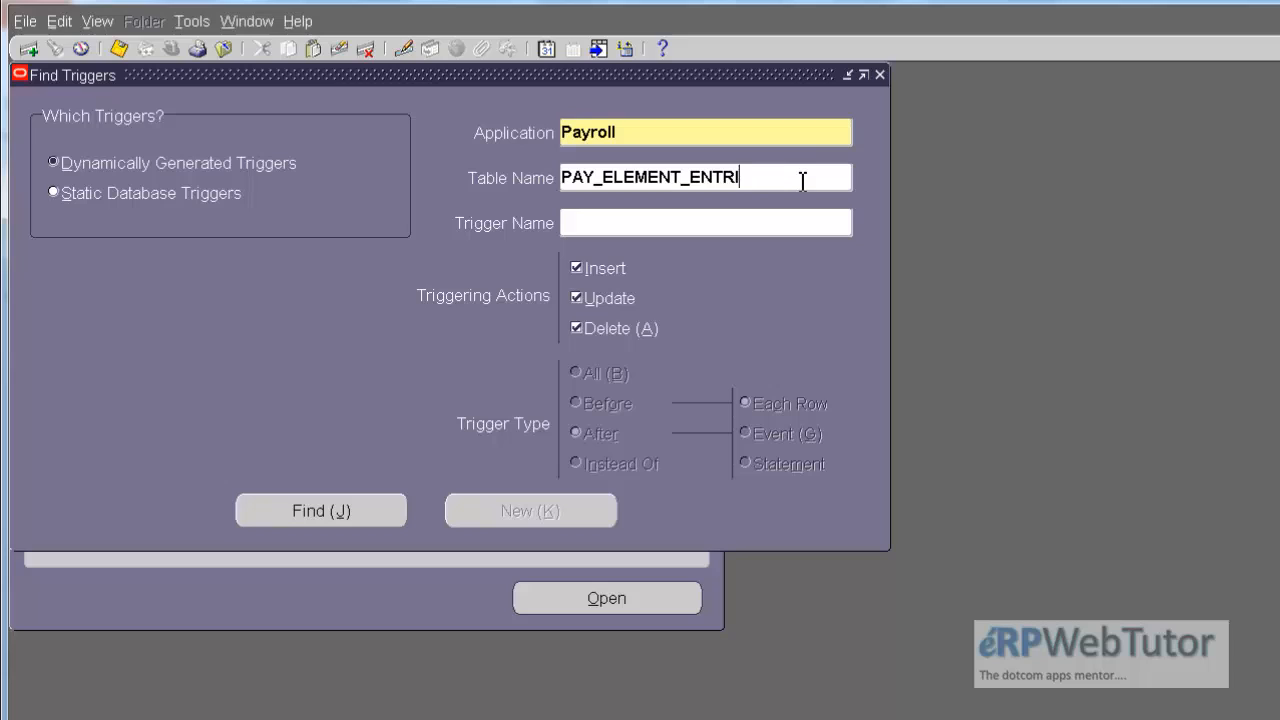
pyautogui.write('Y_VALUES_F')
# Step: Find only the Update triggers for the entry values table, check whether they are generated and enabled, and close the form
pyautogui.click(576, 267)
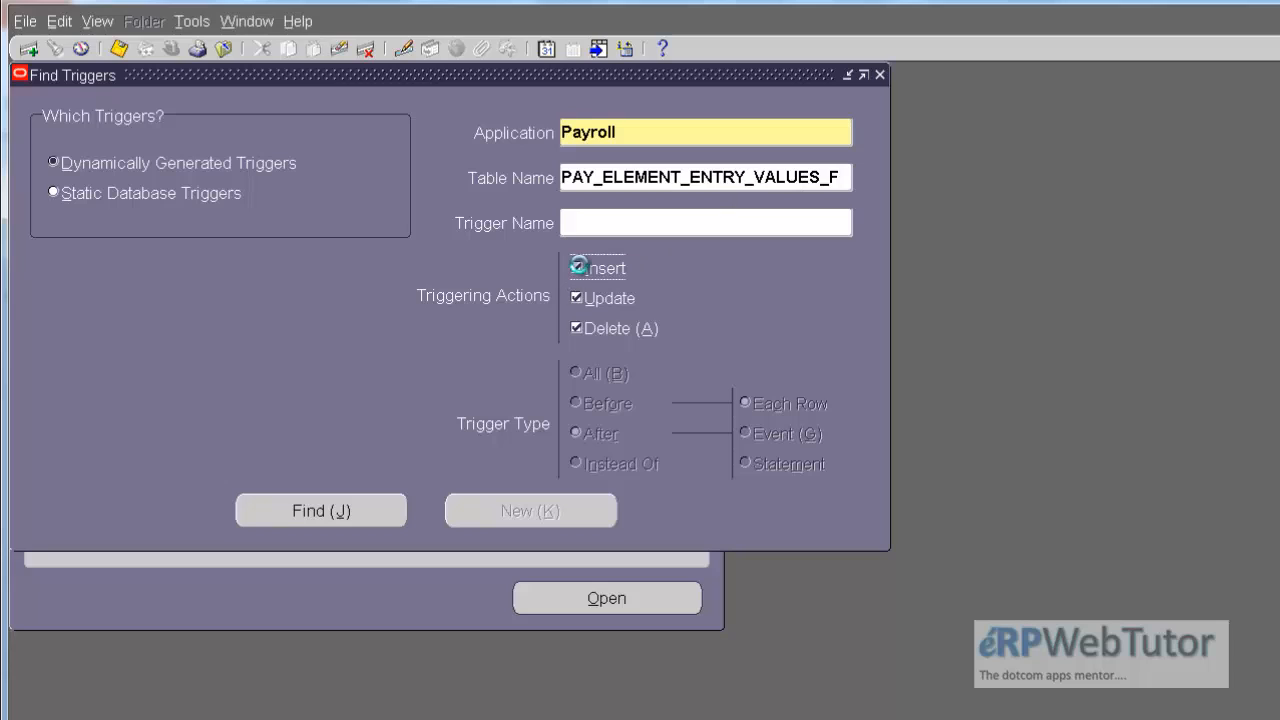
pyautogui.click(578, 326)
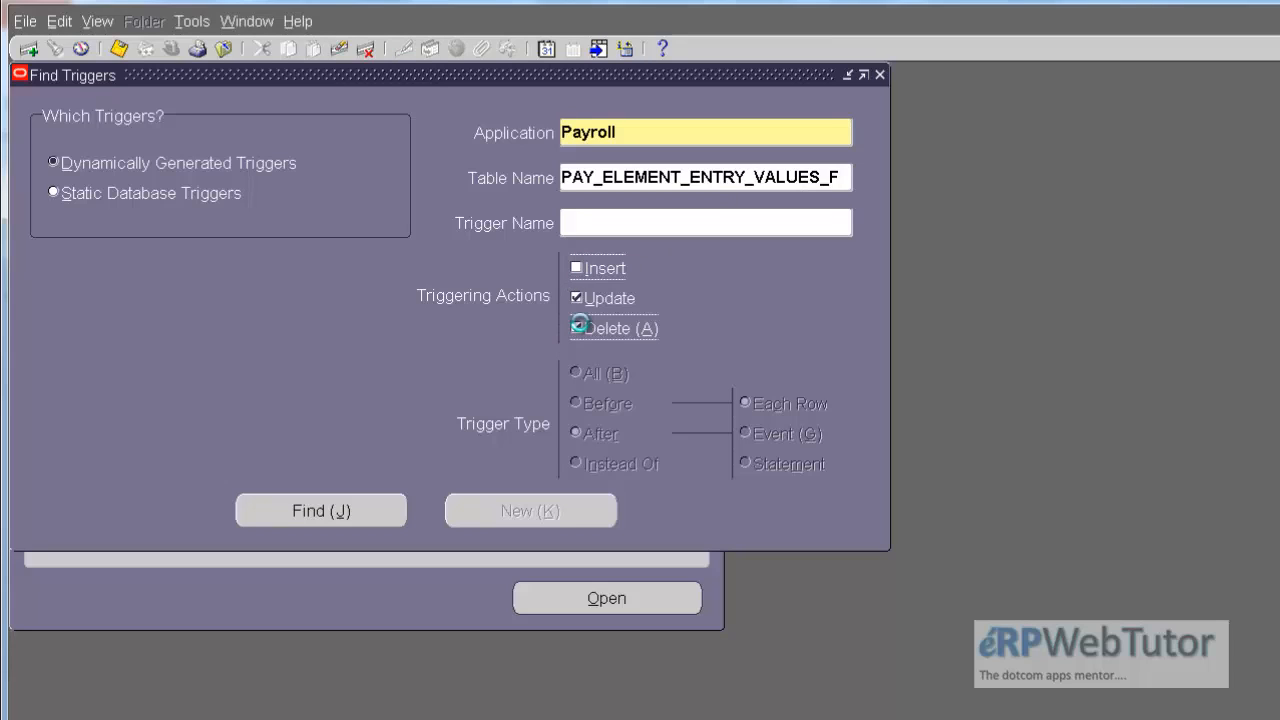
pyautogui.click(577, 326)
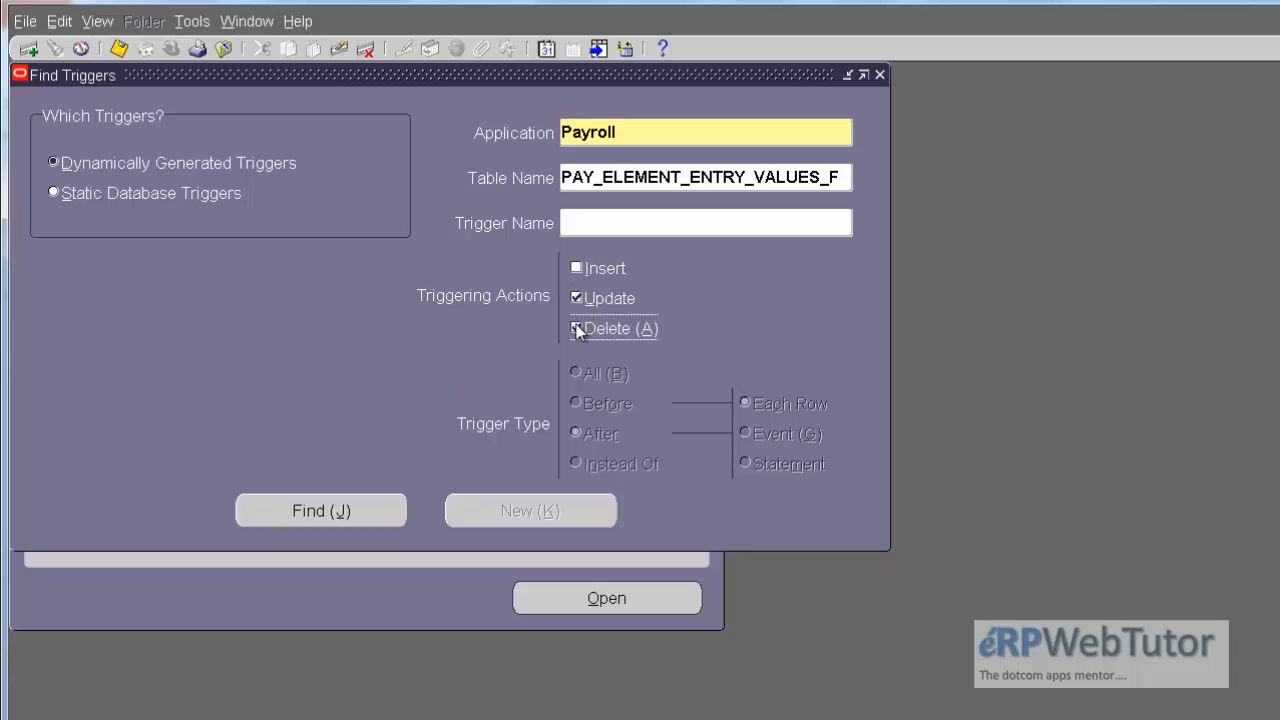
pyautogui.click(336, 512)
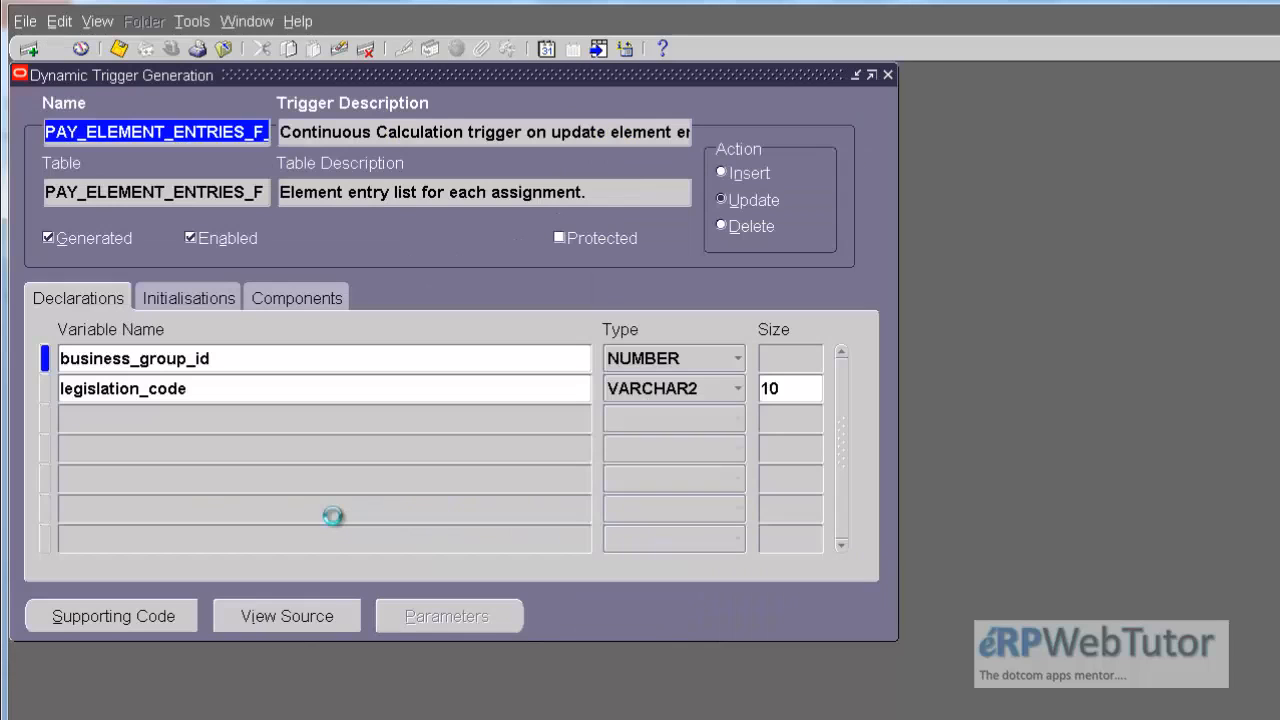
pyautogui.press('Down')
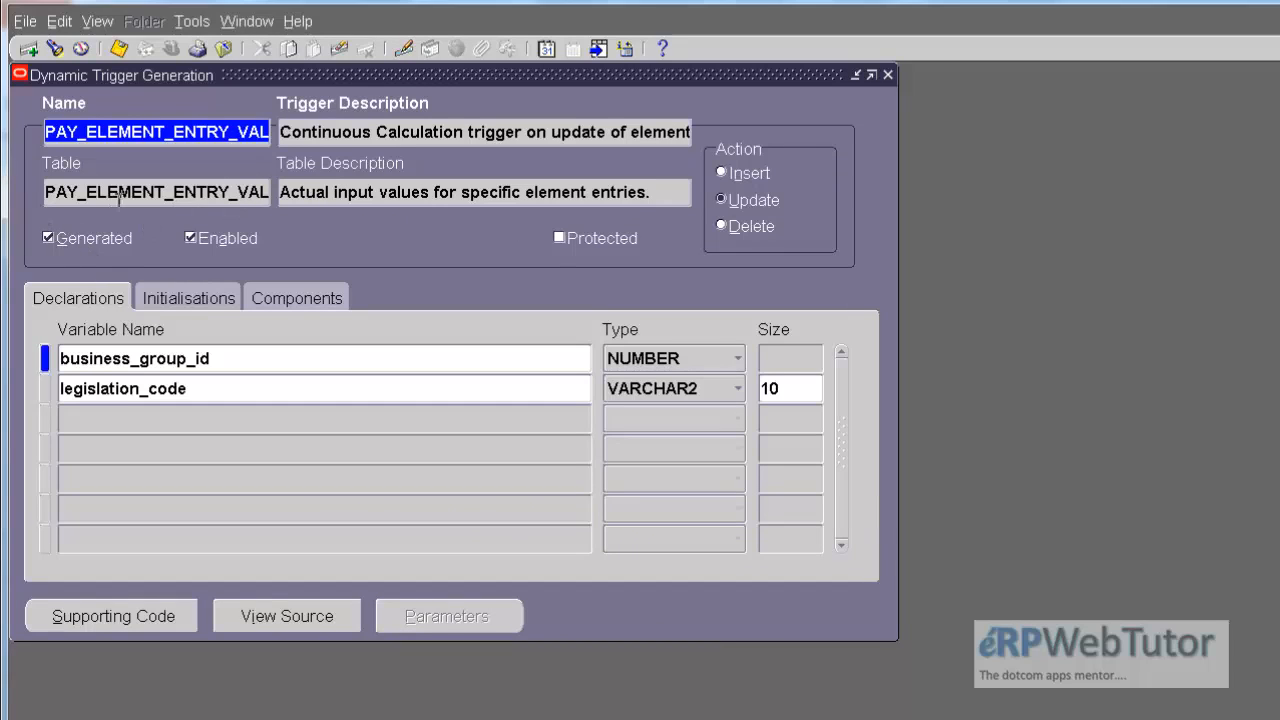
pyautogui.click(887, 75)
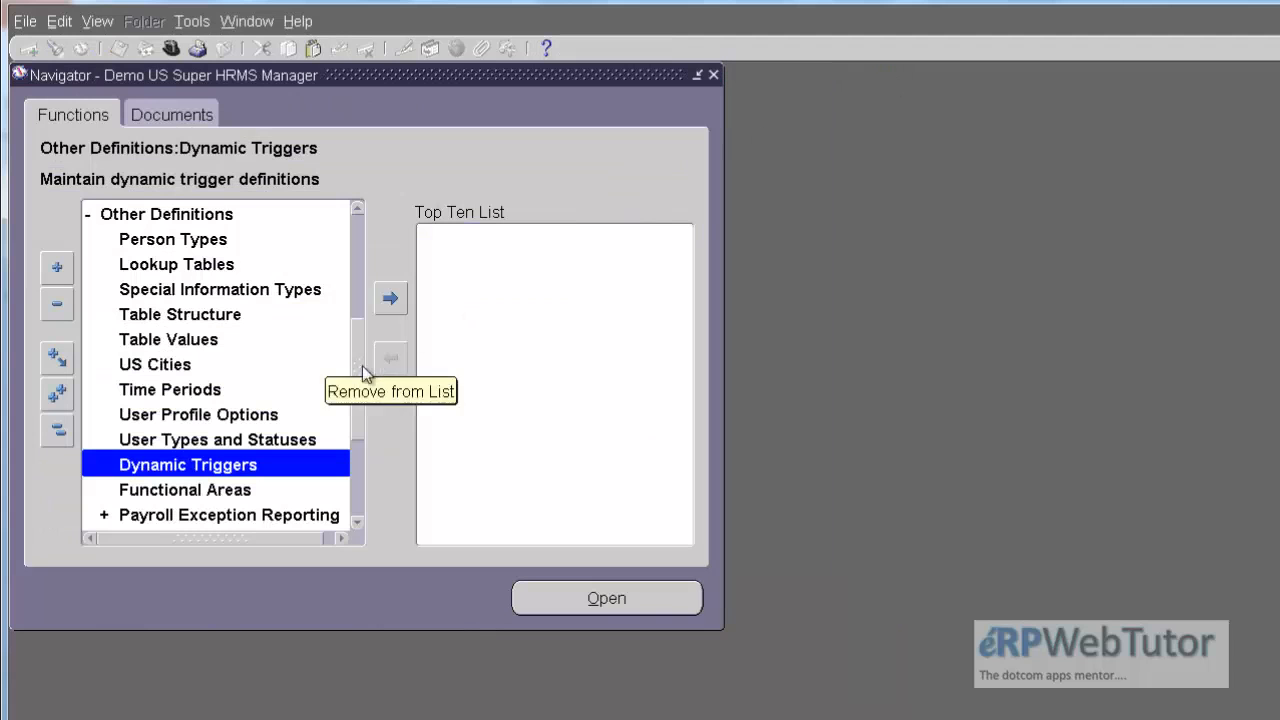
# Step: Open the Define Event Group form from the Other Definitions functions
pyautogui.moveTo(352, 372); pyautogui.dragTo(352, 398)
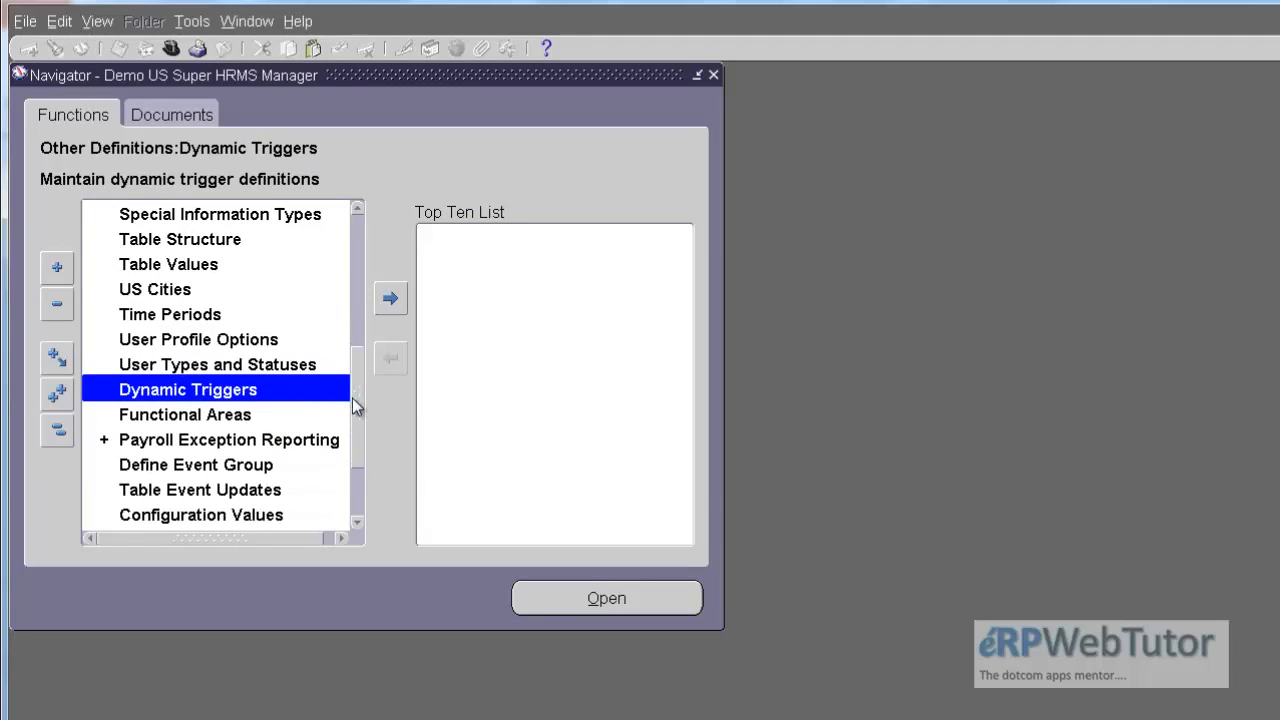
pyautogui.moveTo(352, 398); pyautogui.dragTo(354, 417)
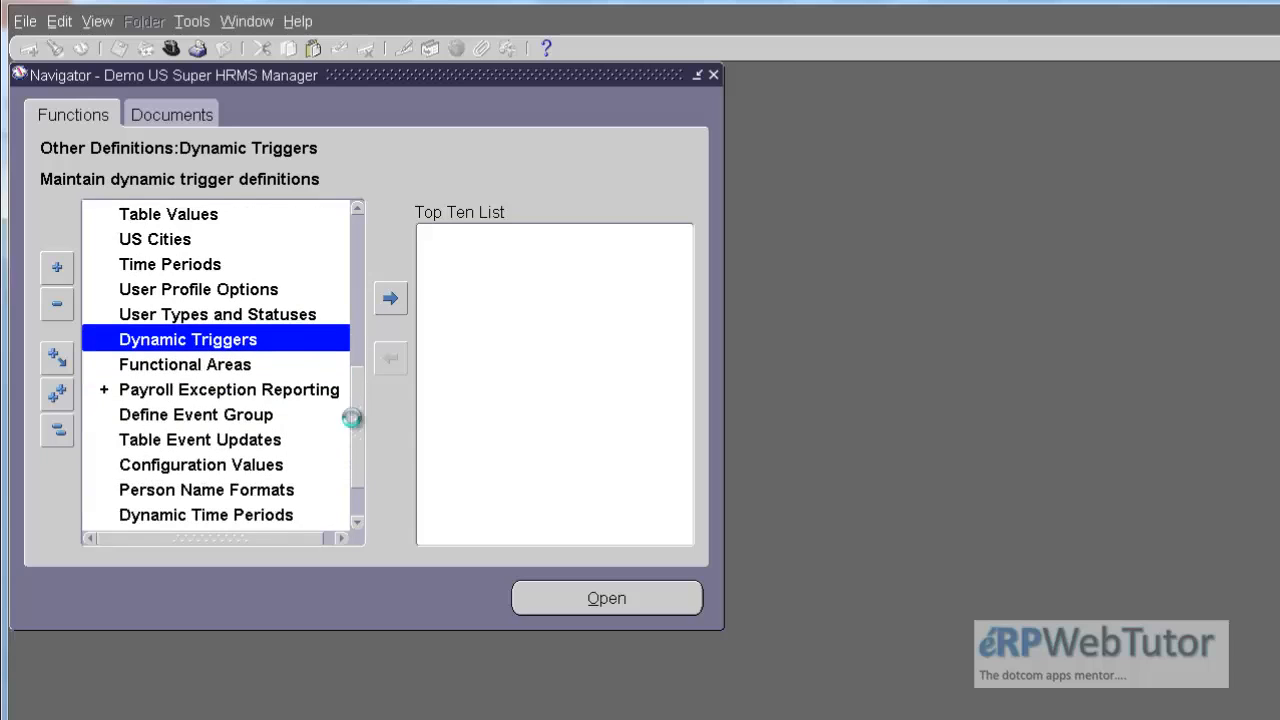
pyautogui.click(245, 416)
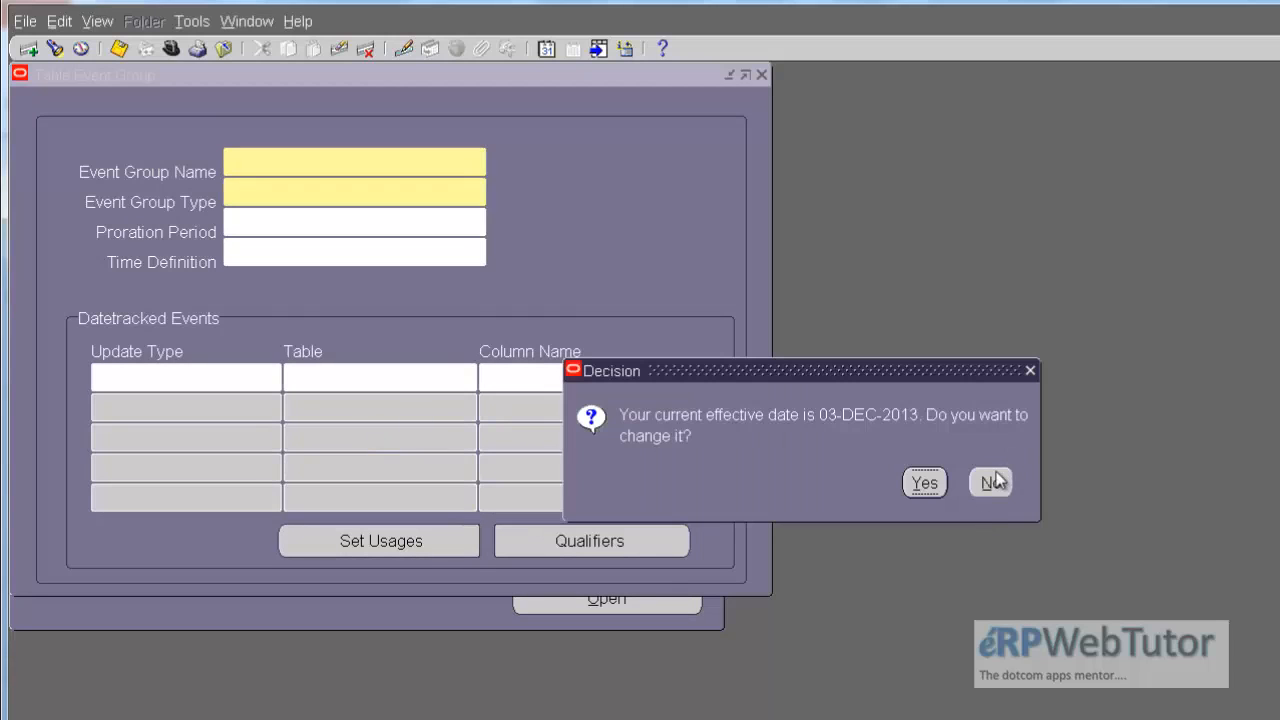
pyautogui.click(993, 482)
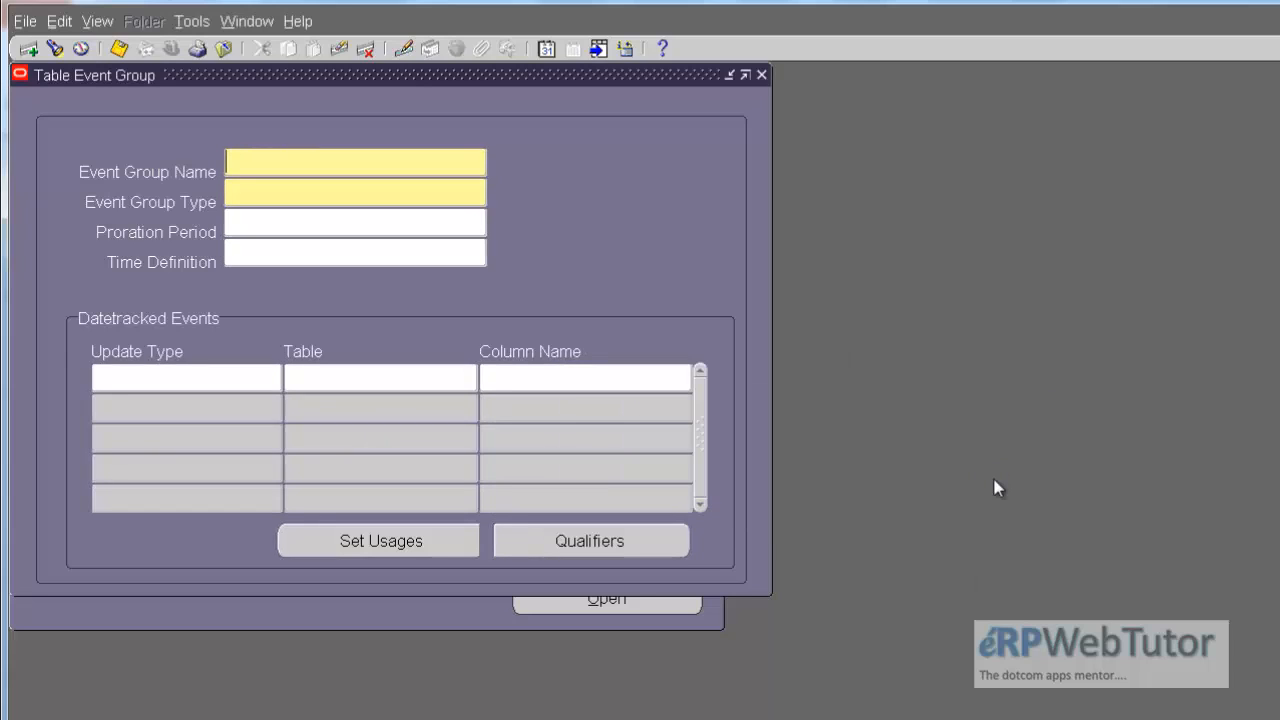
# Step: Query event groups with the name pattern DEMO% and examine the name of the retrieved group
pyautogui.press('F11')
pyautogui.write('DEMO%')
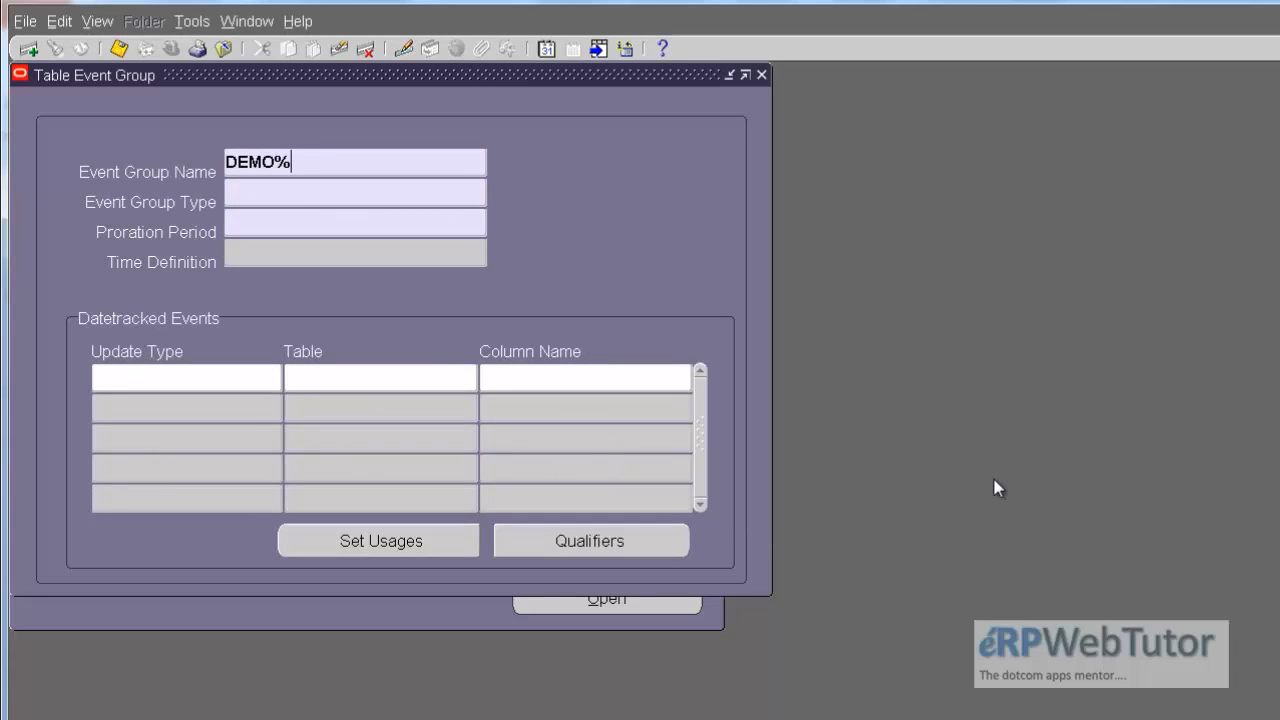
pyautogui.hotkey('ctrl', 'F11')
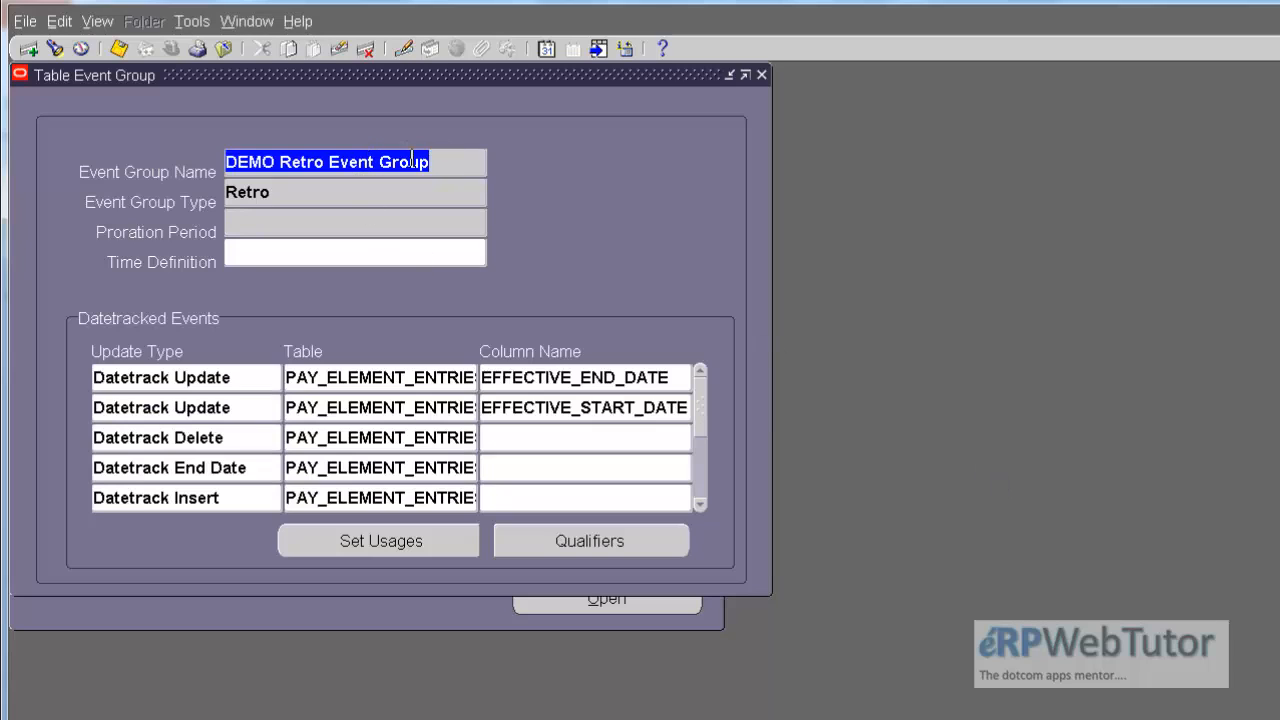
pyautogui.click(449, 162)
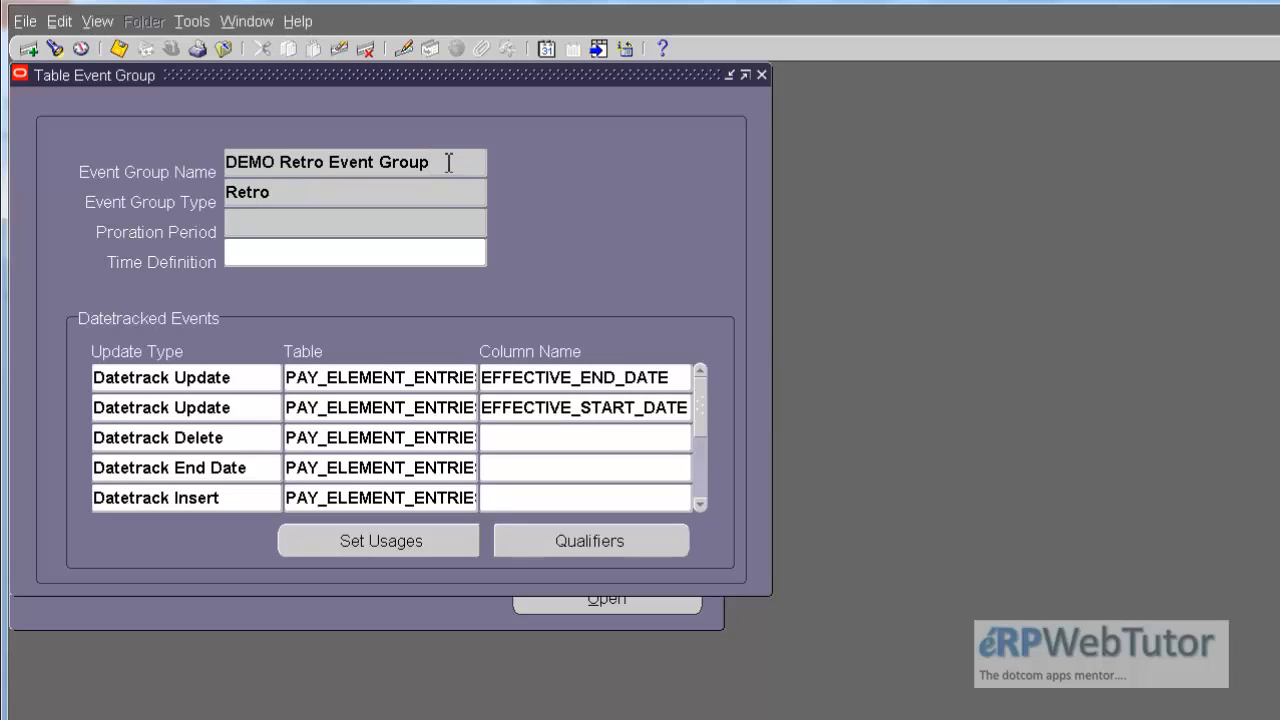
pyautogui.moveTo(449, 162); pyautogui.dragTo(228, 160)
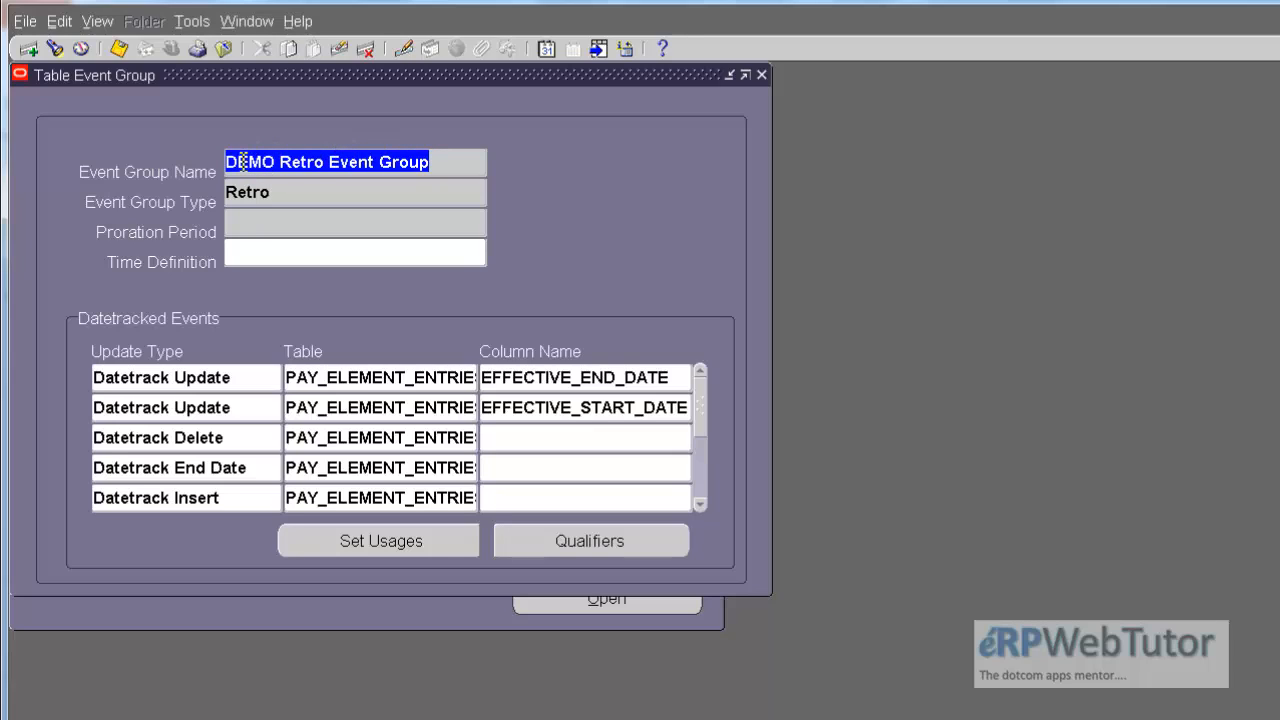
pyautogui.moveTo(280, 162); pyautogui.dragTo(328, 168)
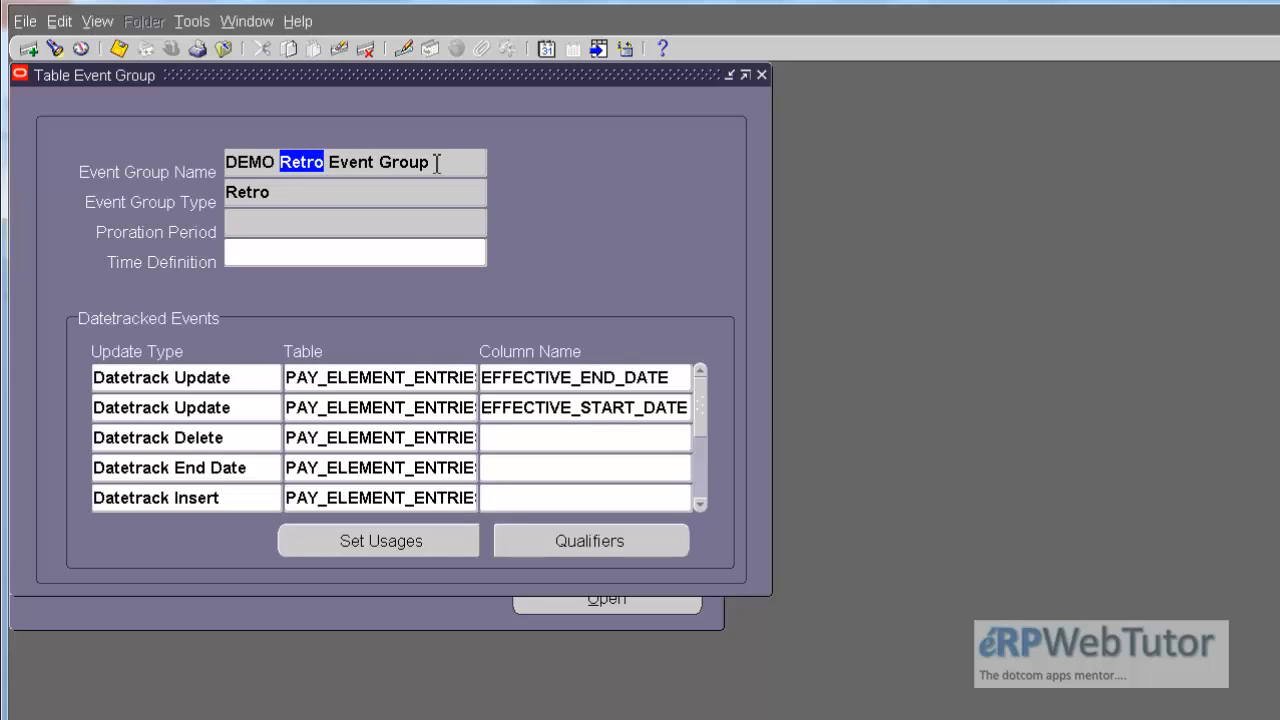
# Step: Check the event group type and time definition of the DEMO Retro Event Group
pyautogui.click(286, 191)
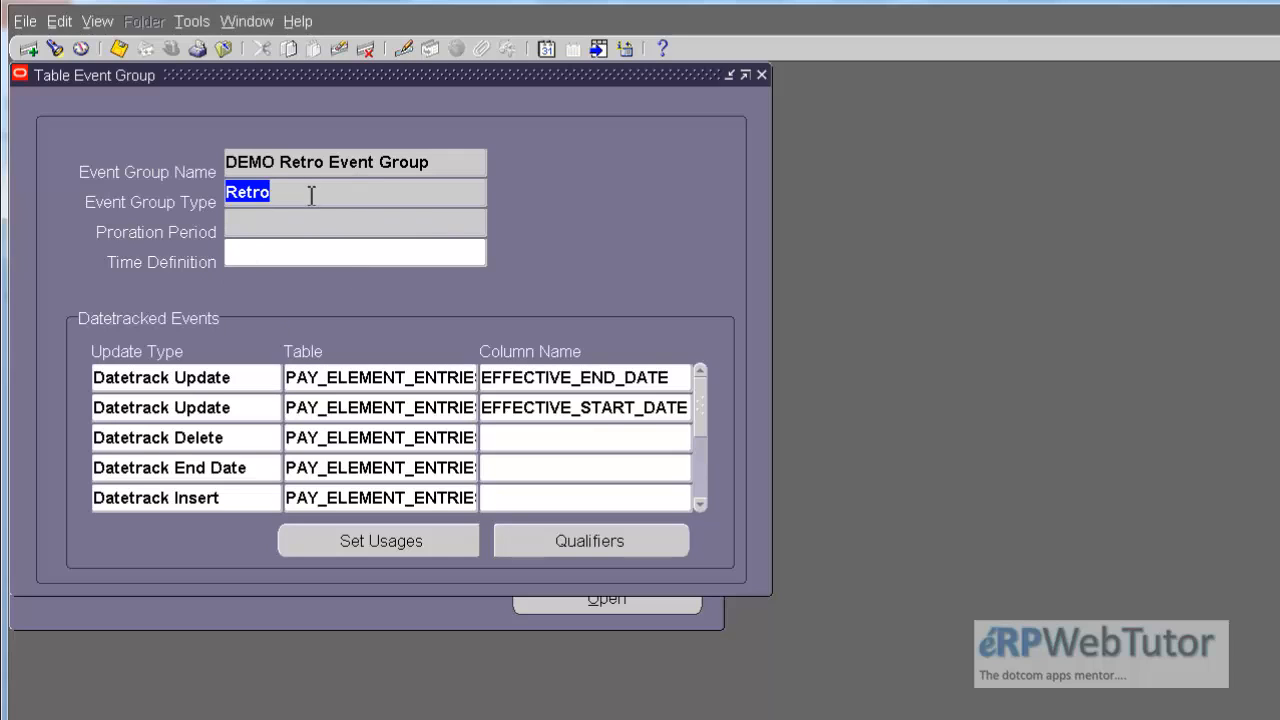
pyautogui.click(351, 258)
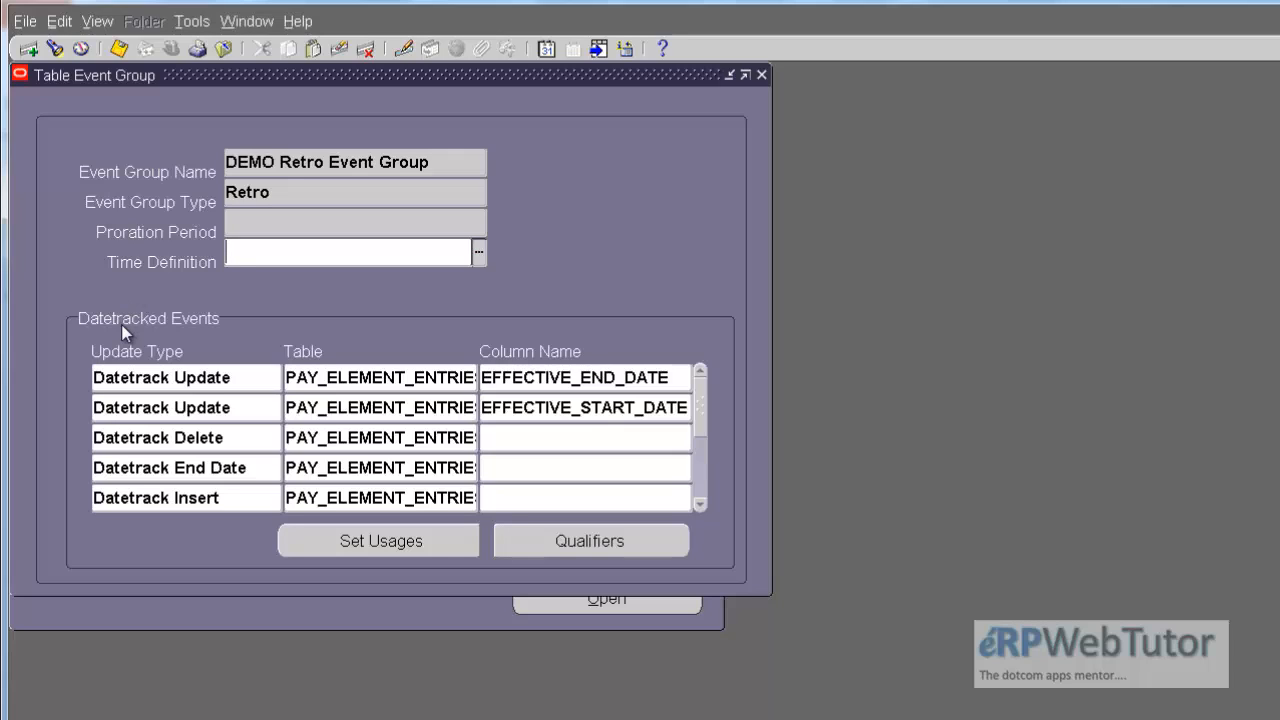
# Step: Query the group's datetracked events for only the table PAY_ELEMENT_ENTRIES_F, reusing the table name from the first event row
pyautogui.click(350, 377)
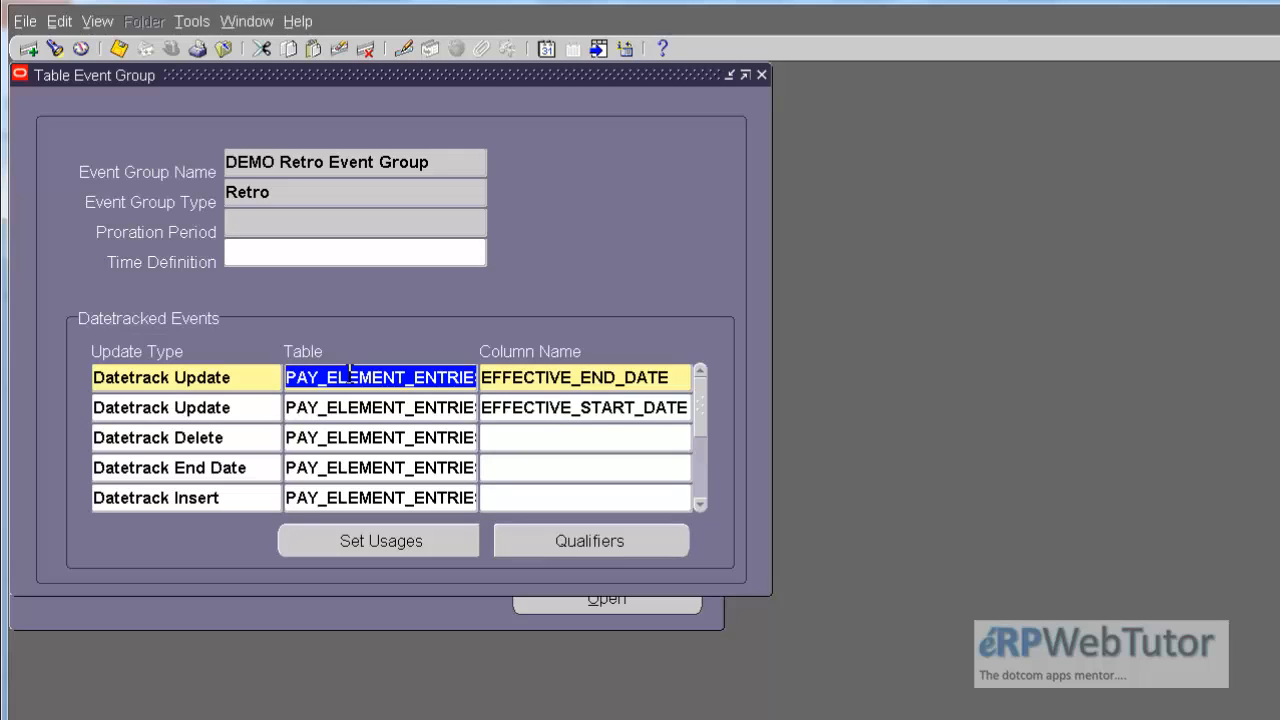
pyautogui.moveTo(350, 377); pyautogui.dragTo(591, 400)
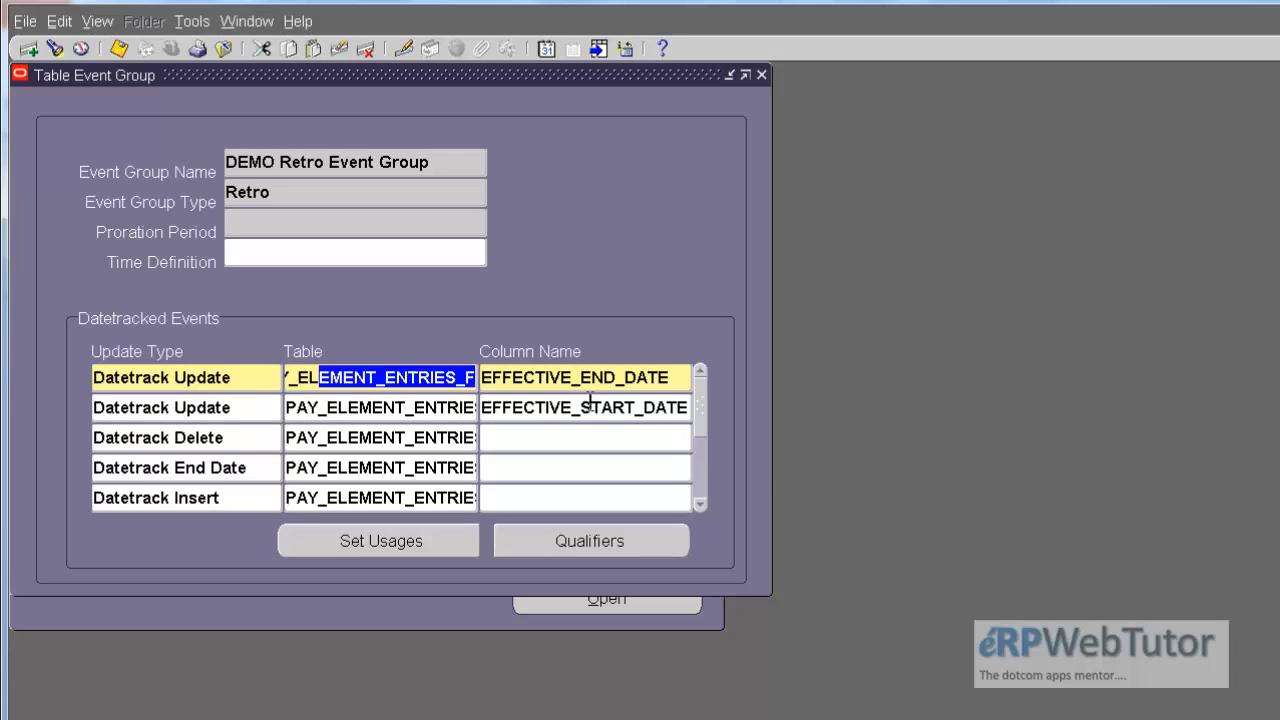
pyautogui.press('F11')
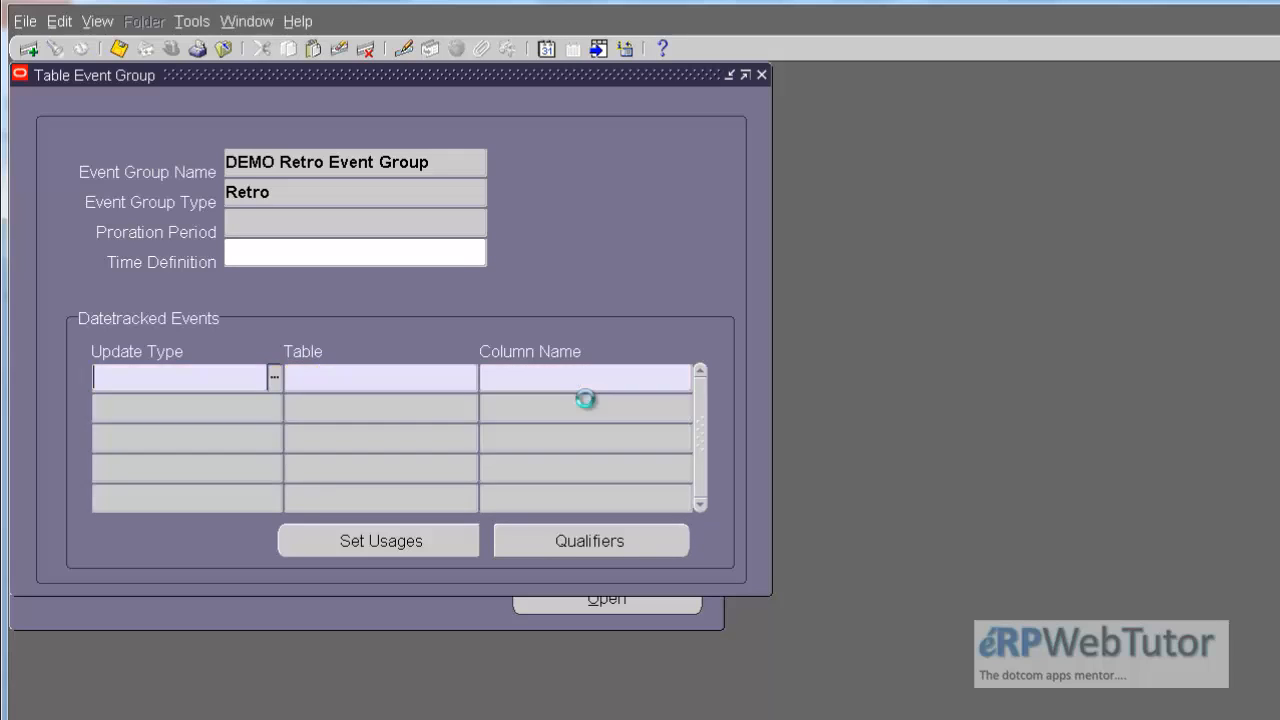
pyautogui.click(406, 377)
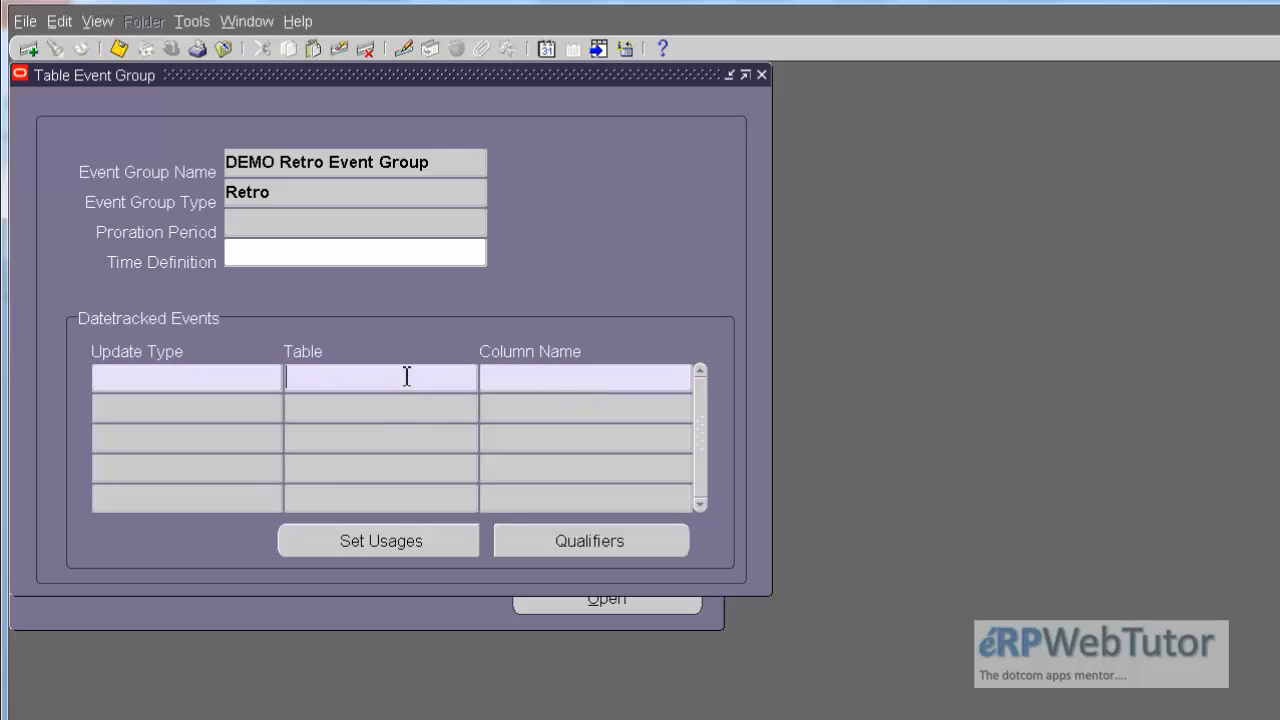
pyautogui.write('PAY_ELEMENT_ENTRIES_F')
pyautogui.hotkey('ctrl', 'F11')
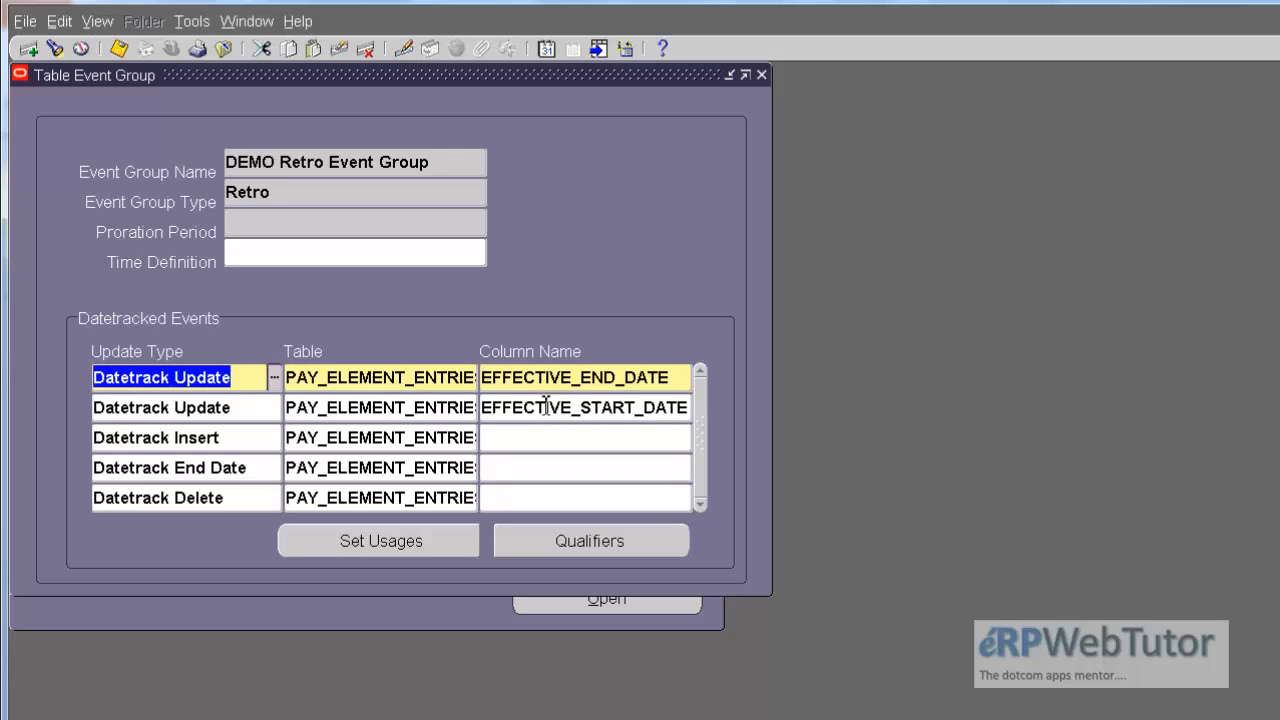
# Step: Examine the update type, table and column name of each datetracked event on the element entries table
pyautogui.click(242, 382)
pyautogui.click(242, 405)
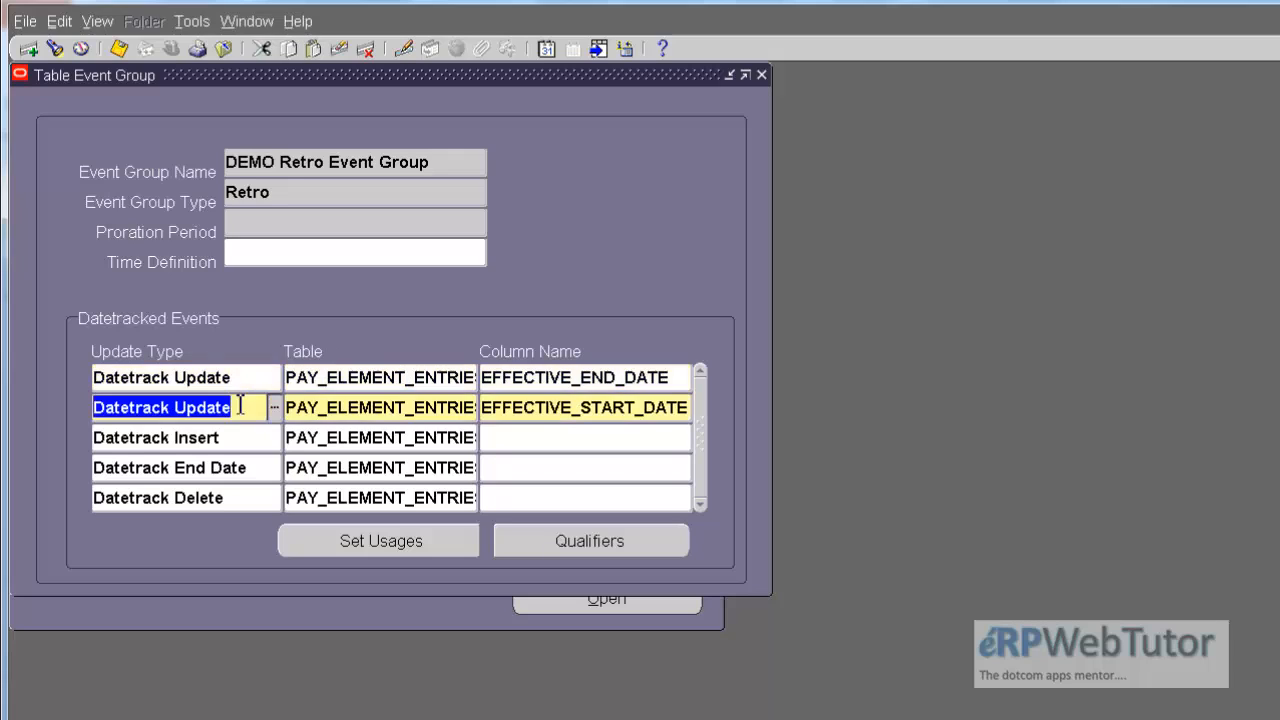
pyautogui.click(590, 376)
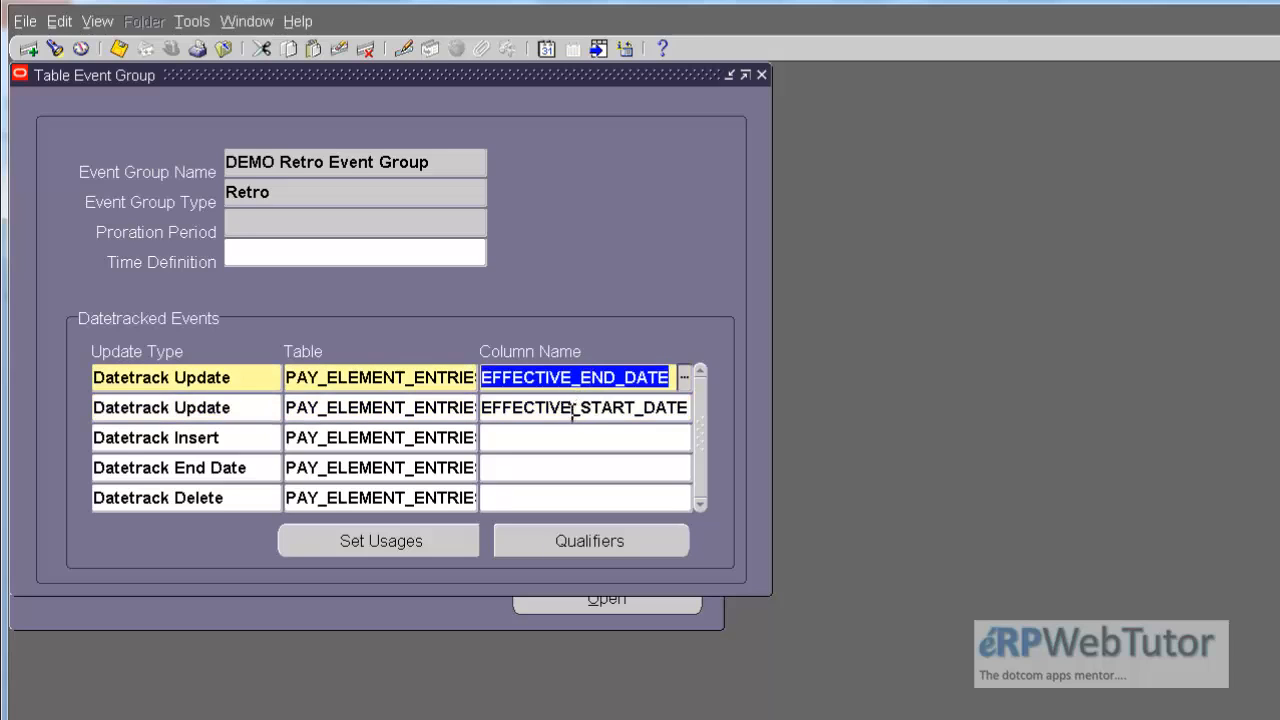
pyautogui.click(574, 408)
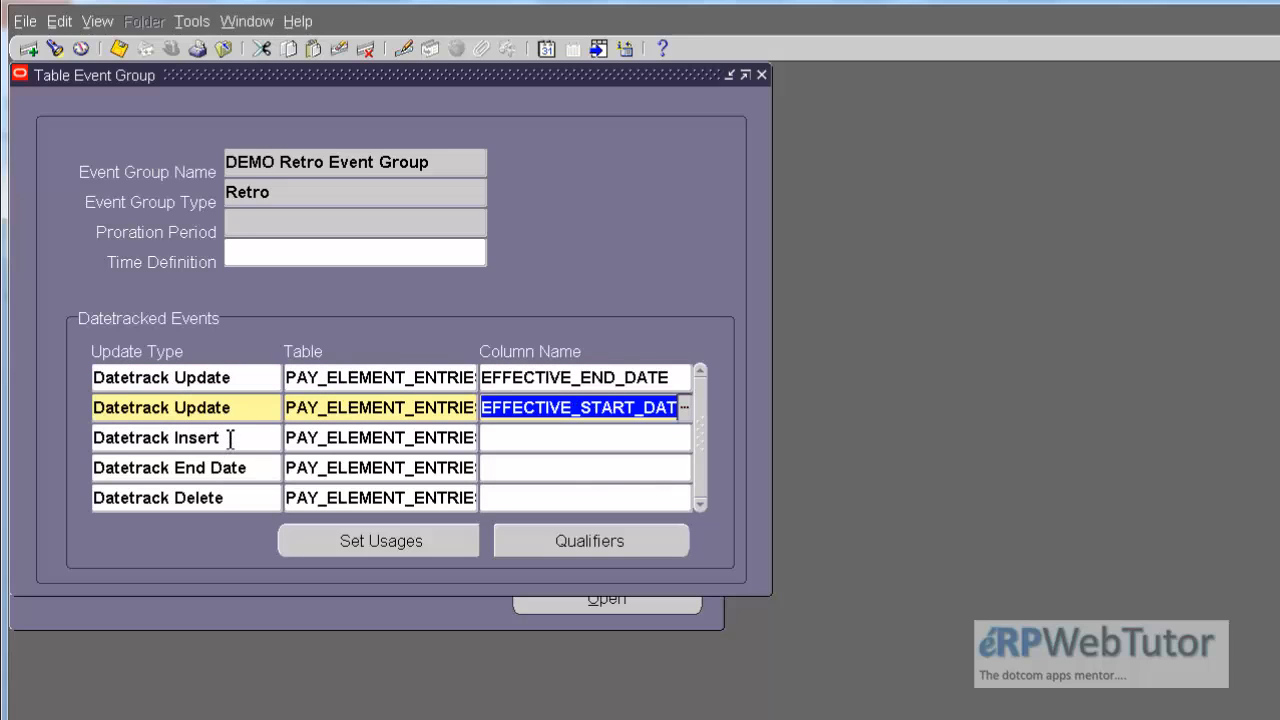
pyautogui.click(378, 439)
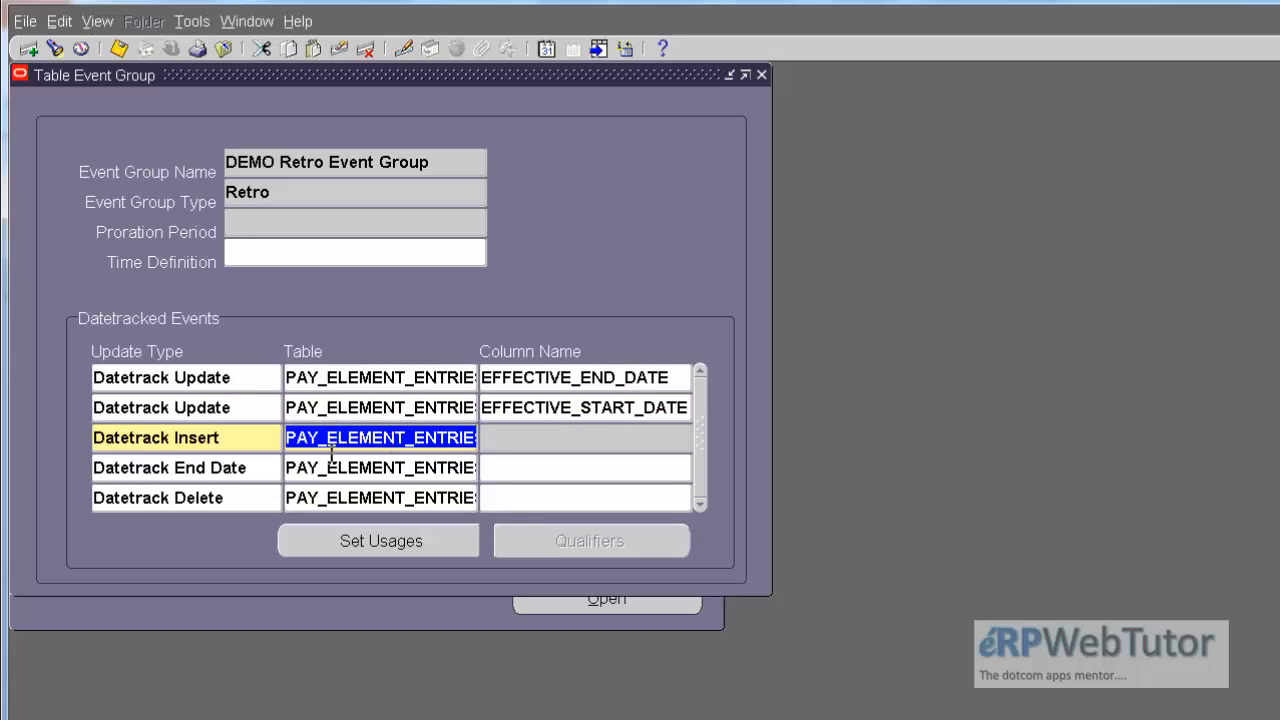
pyautogui.click(256, 467)
pyautogui.click(368, 468)
pyautogui.click(262, 498)
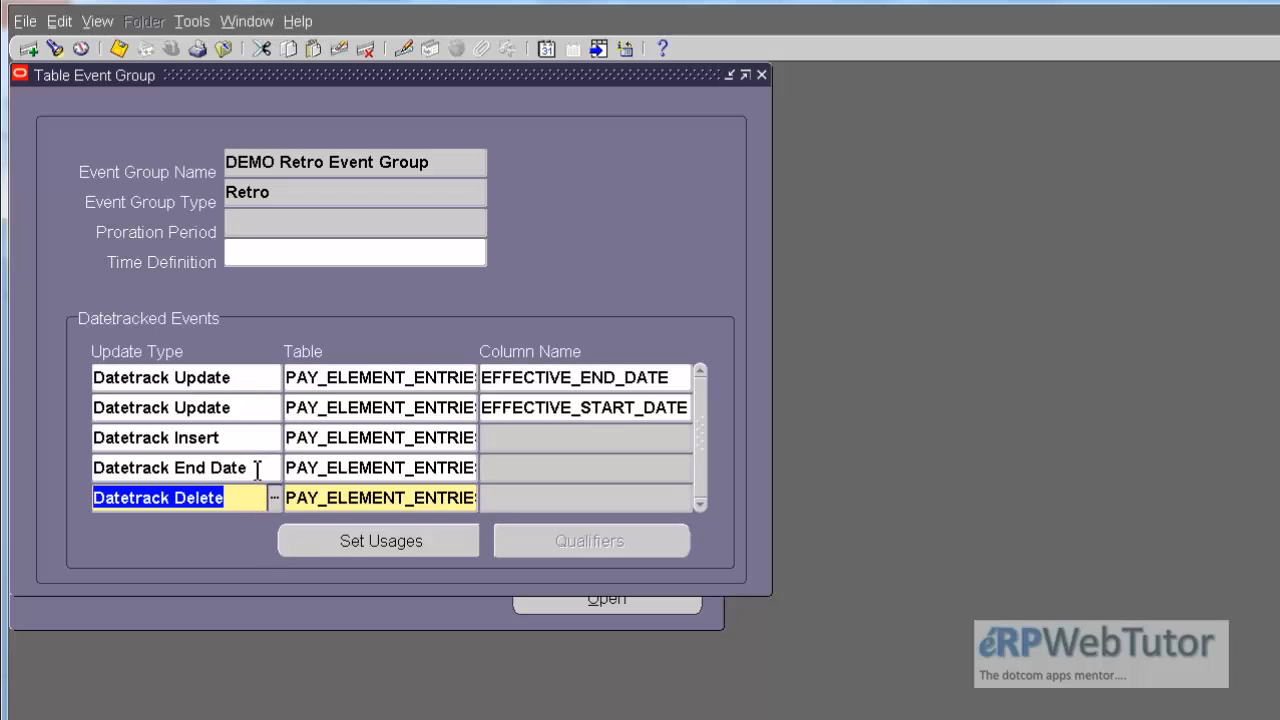
pyautogui.click(257, 469)
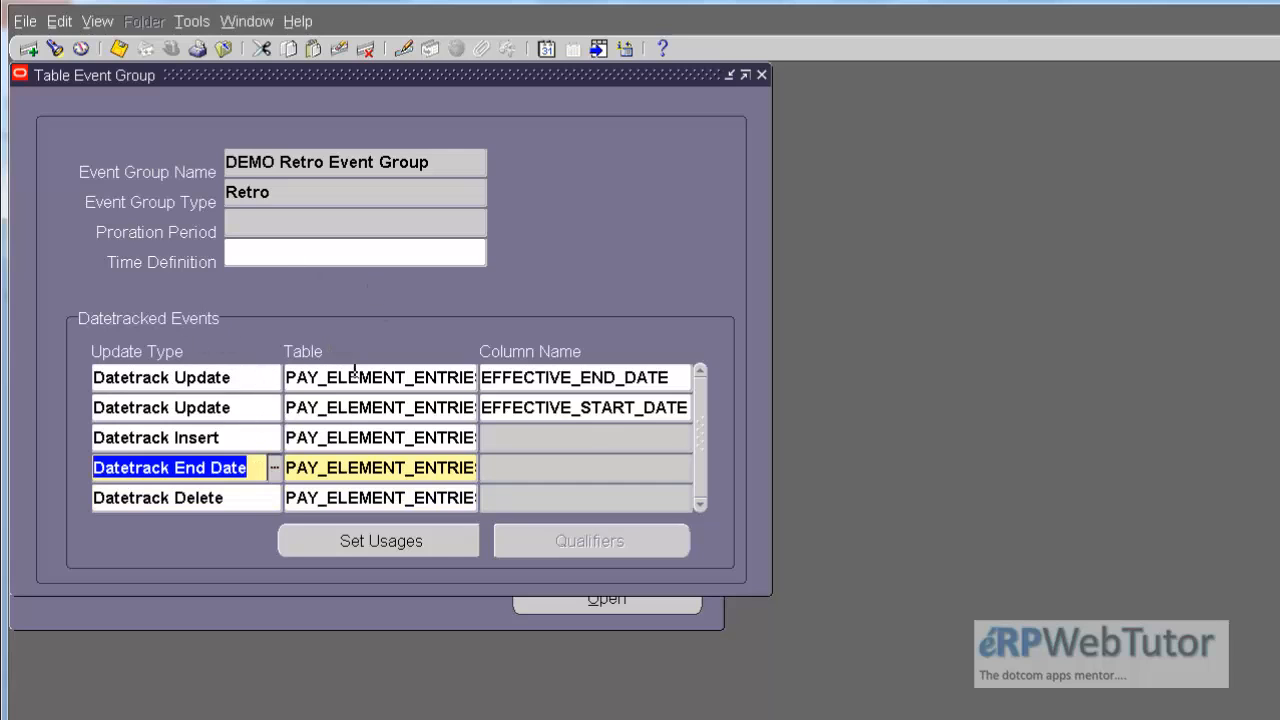
# Step: Query the datetracked events for the table PAY_ELEMENT_ENTRY_VALUES_F and check which column they track
pyautogui.click(405, 378)
pyautogui.press('F11')
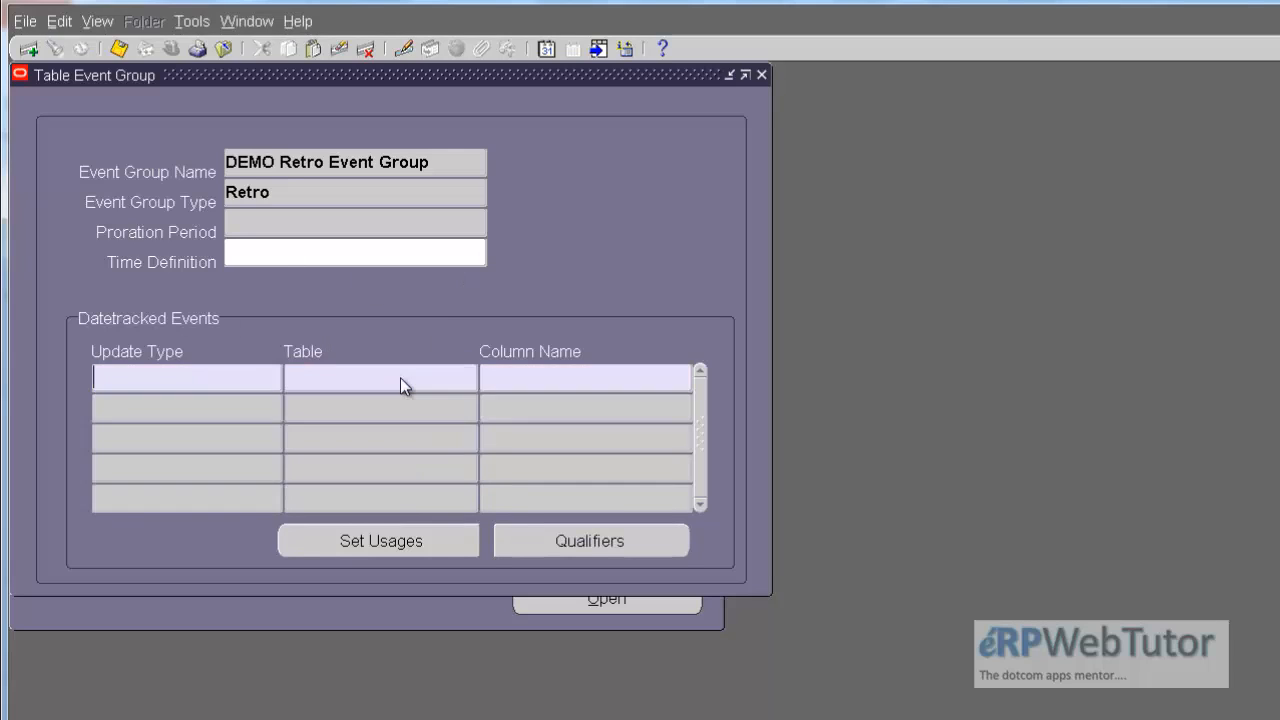
pyautogui.write('PAY_ELEMENT')
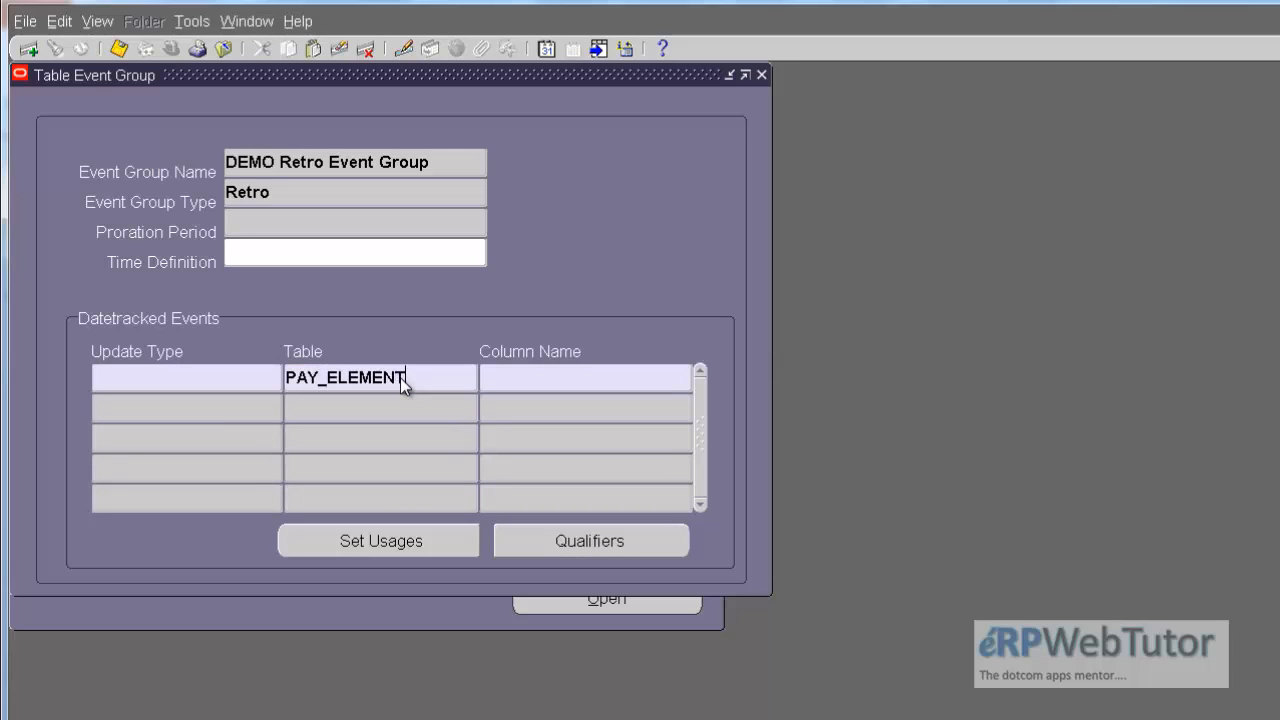
pyautogui.write('_ENTRY_')
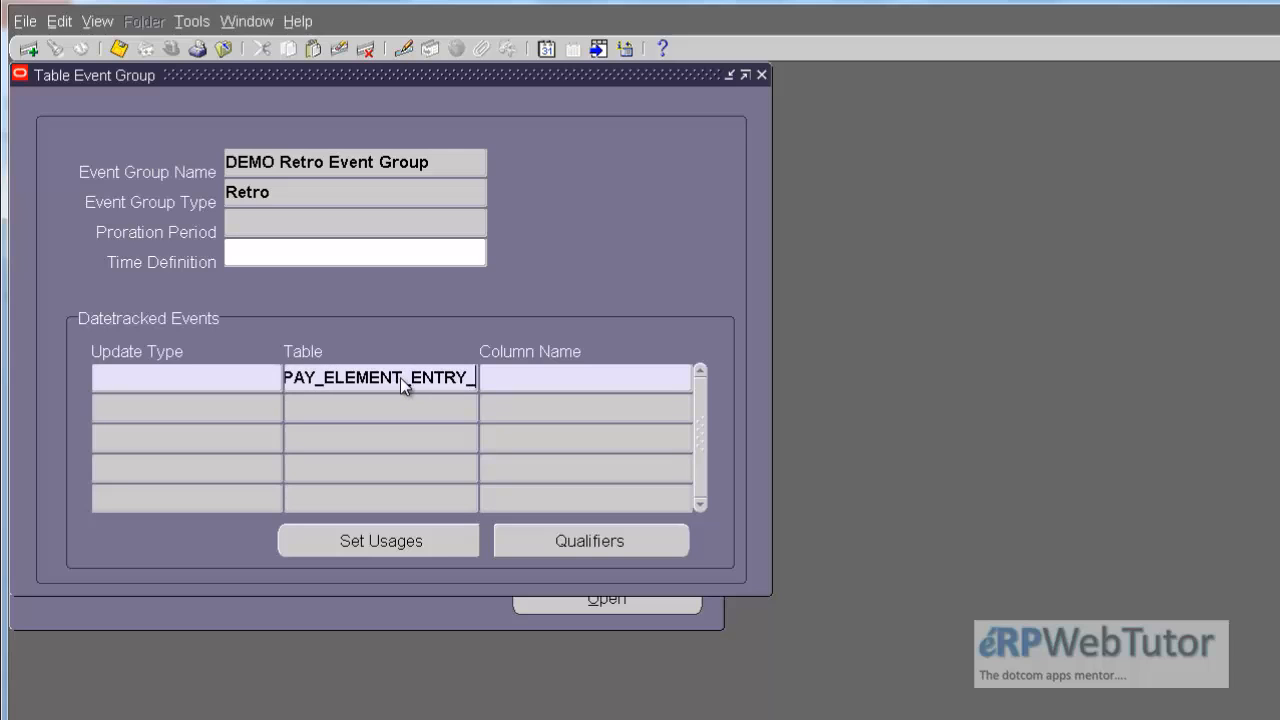
pyautogui.write('VALUES_F')
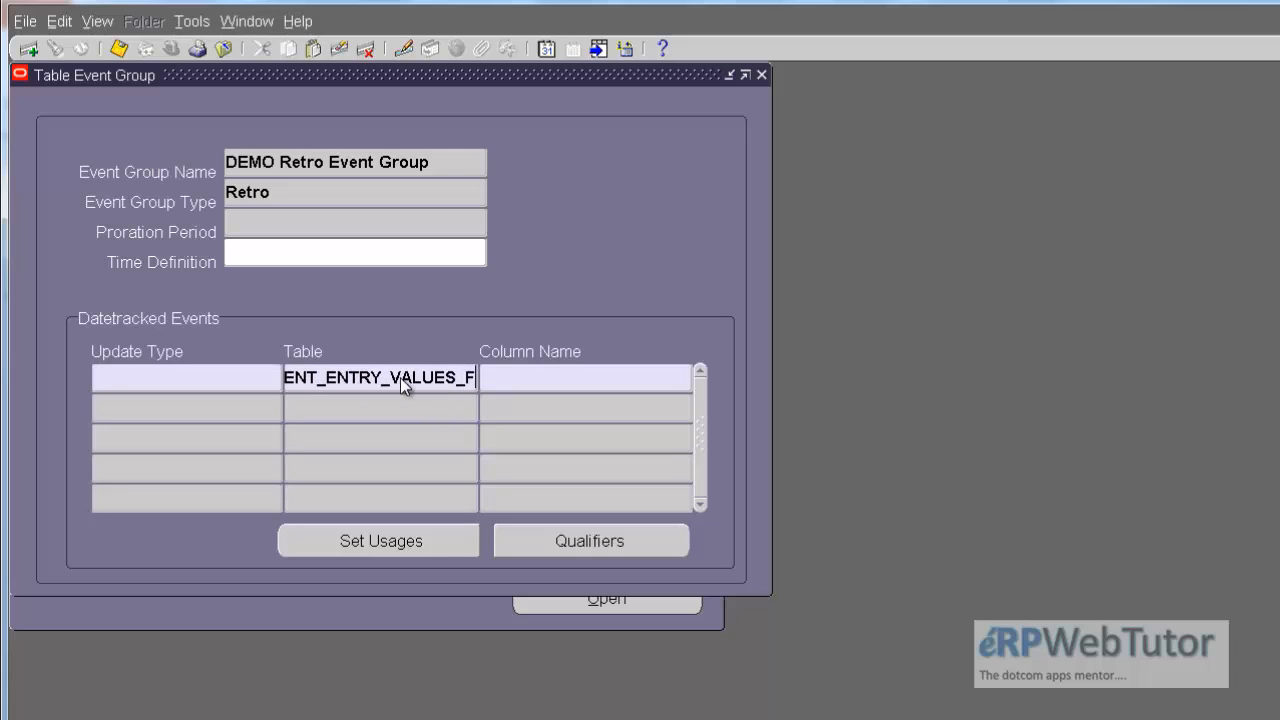
pyautogui.hotkey('ctrl', 'F11')
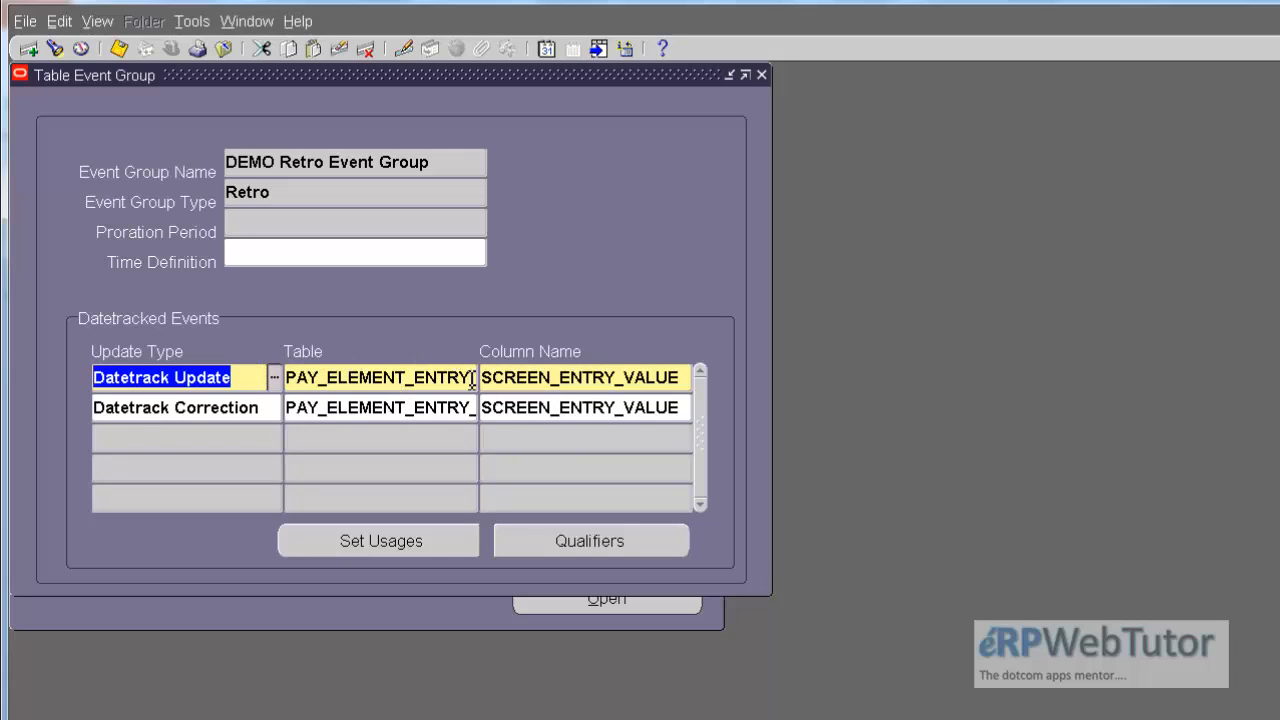
pyautogui.click(540, 377)
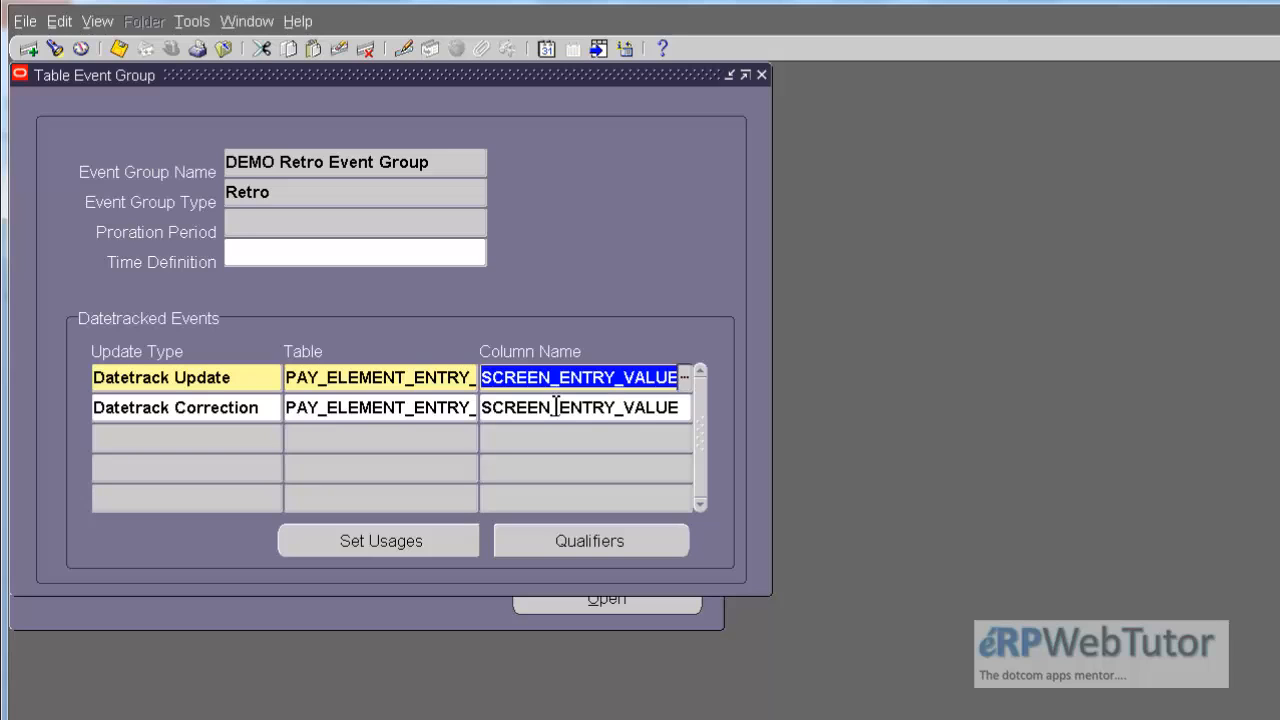
# Step: Look through the complete list of the group's datetracked events again and close the Table Event Group form
pyautogui.click(382, 418)
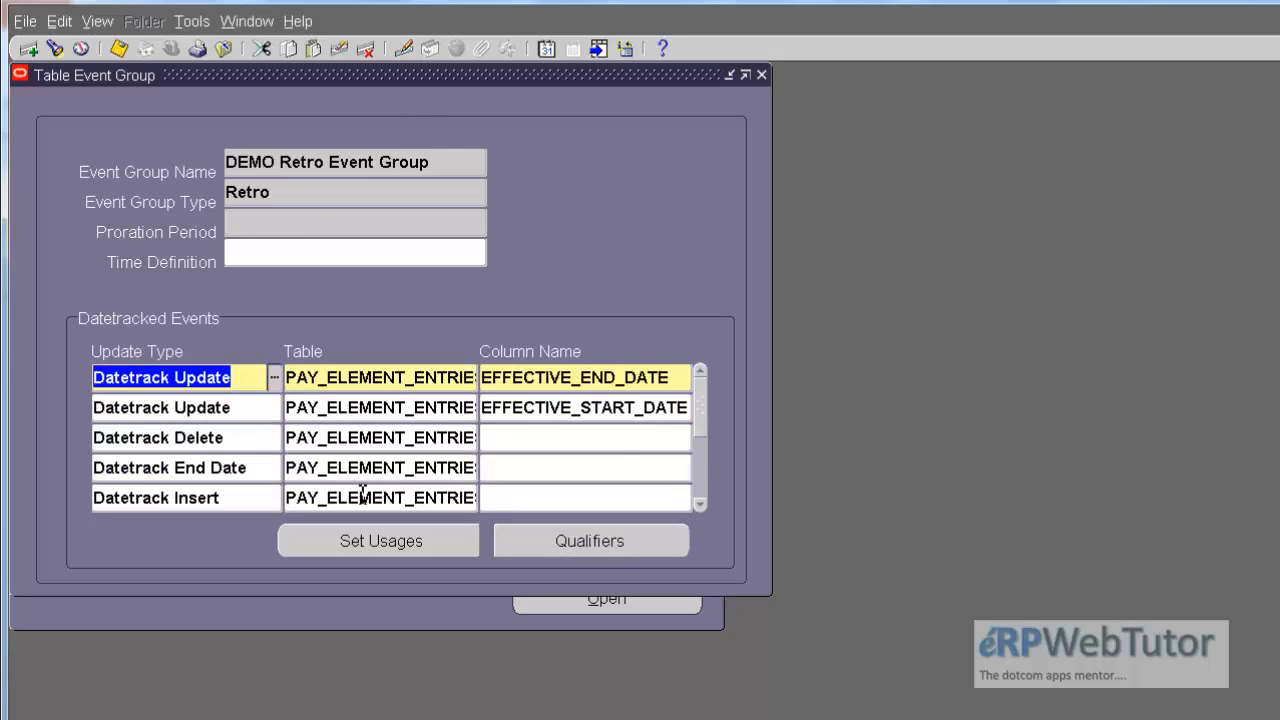
pyautogui.click(699, 446)
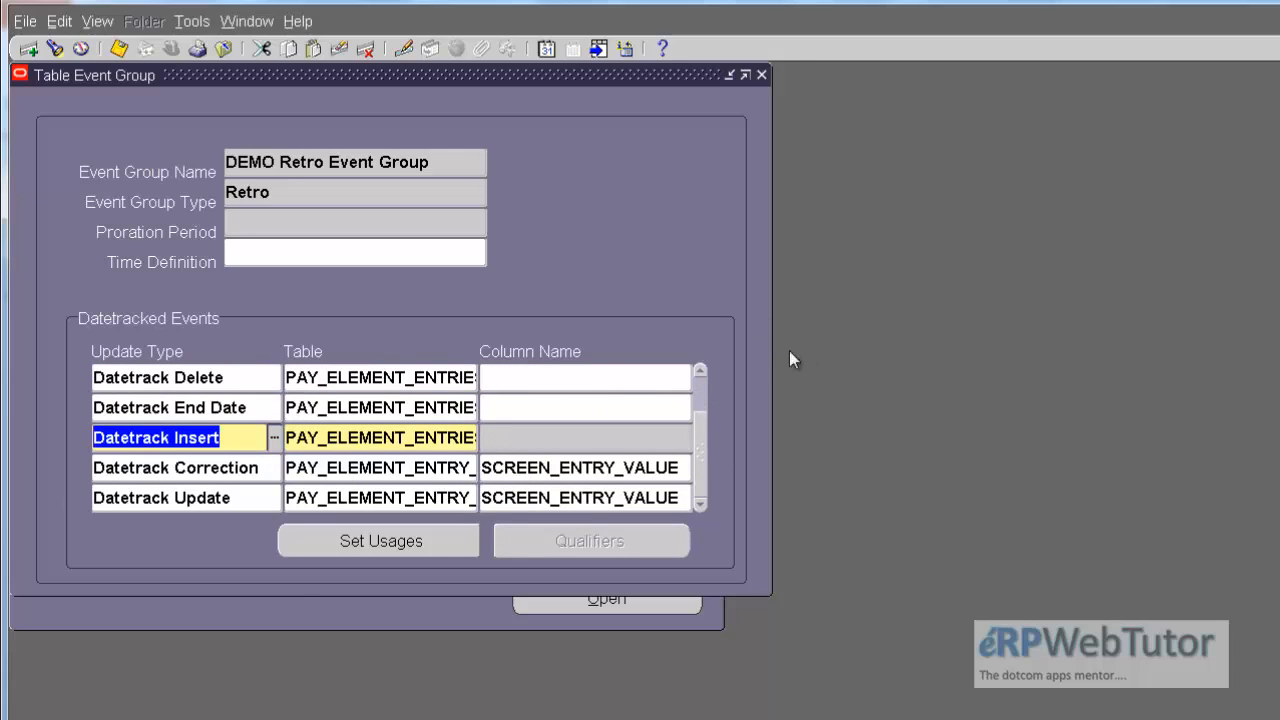
pyautogui.click(703, 387)
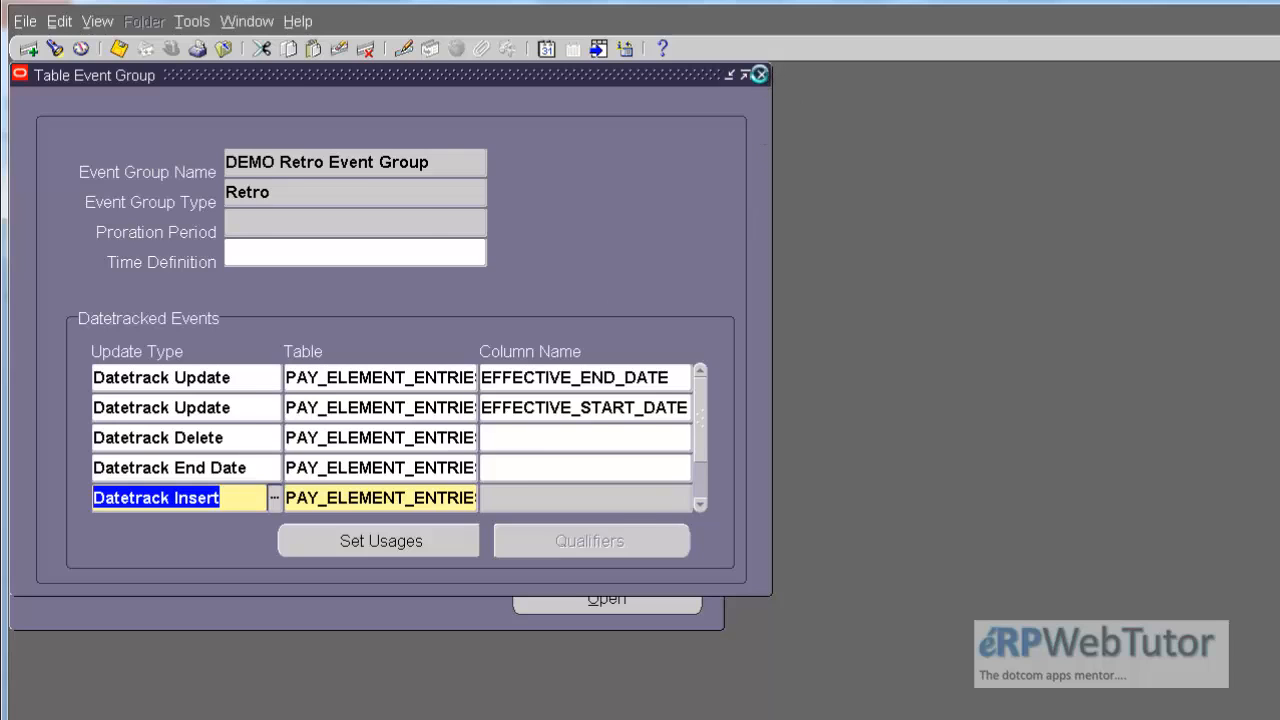
pyautogui.click(761, 76)
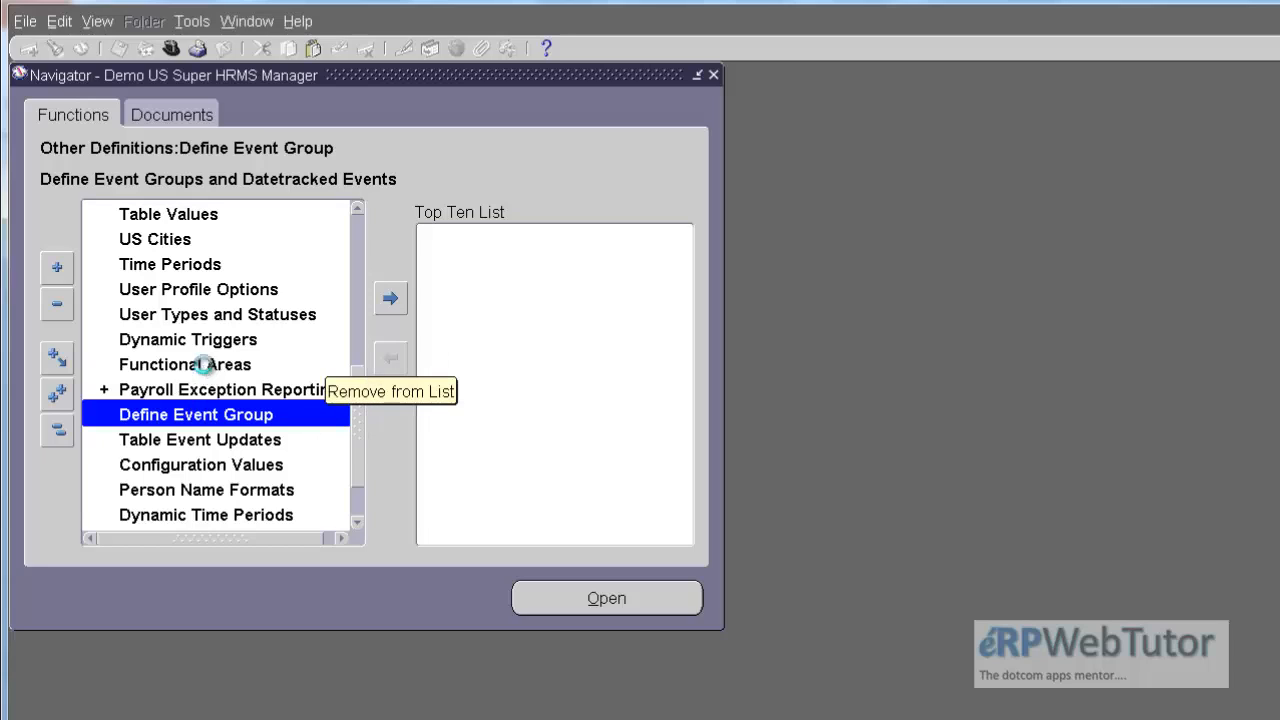
# Step: Open the Functional Areas form from the Other Definitions functions and retrieve all functional areas
pyautogui.click(204, 364)
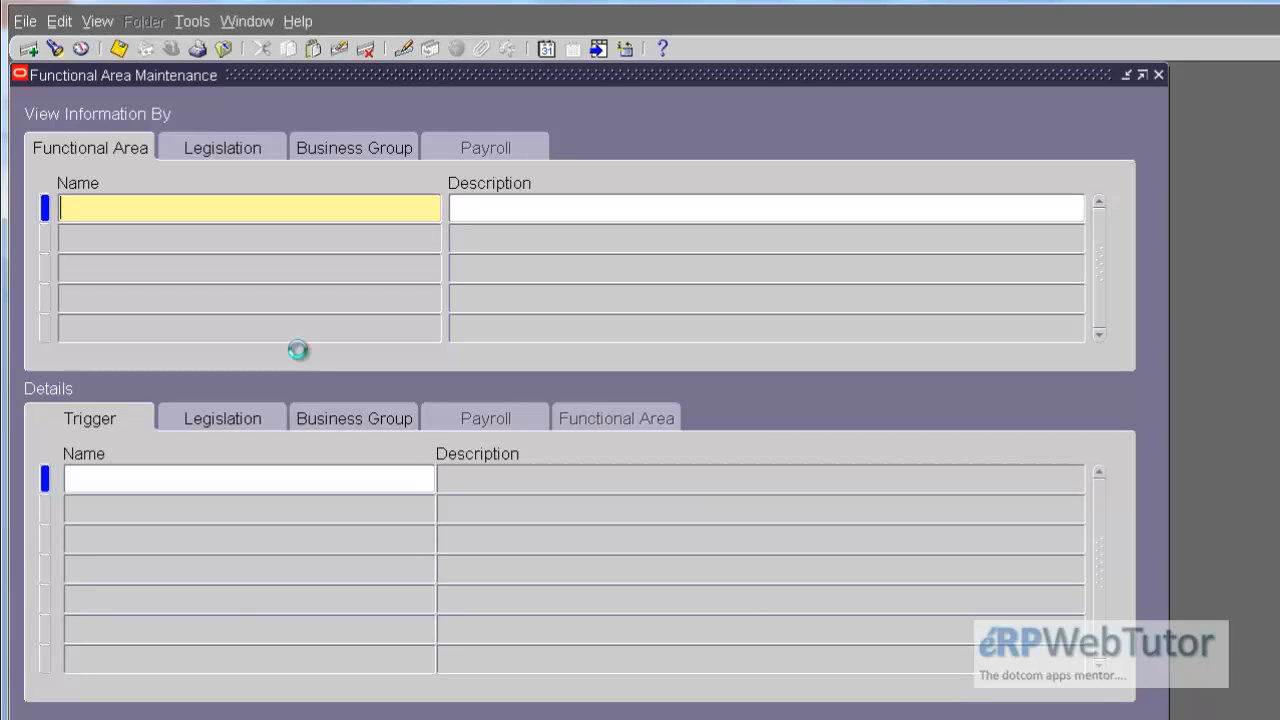
pyautogui.hotkey('ctrl', 'F11')
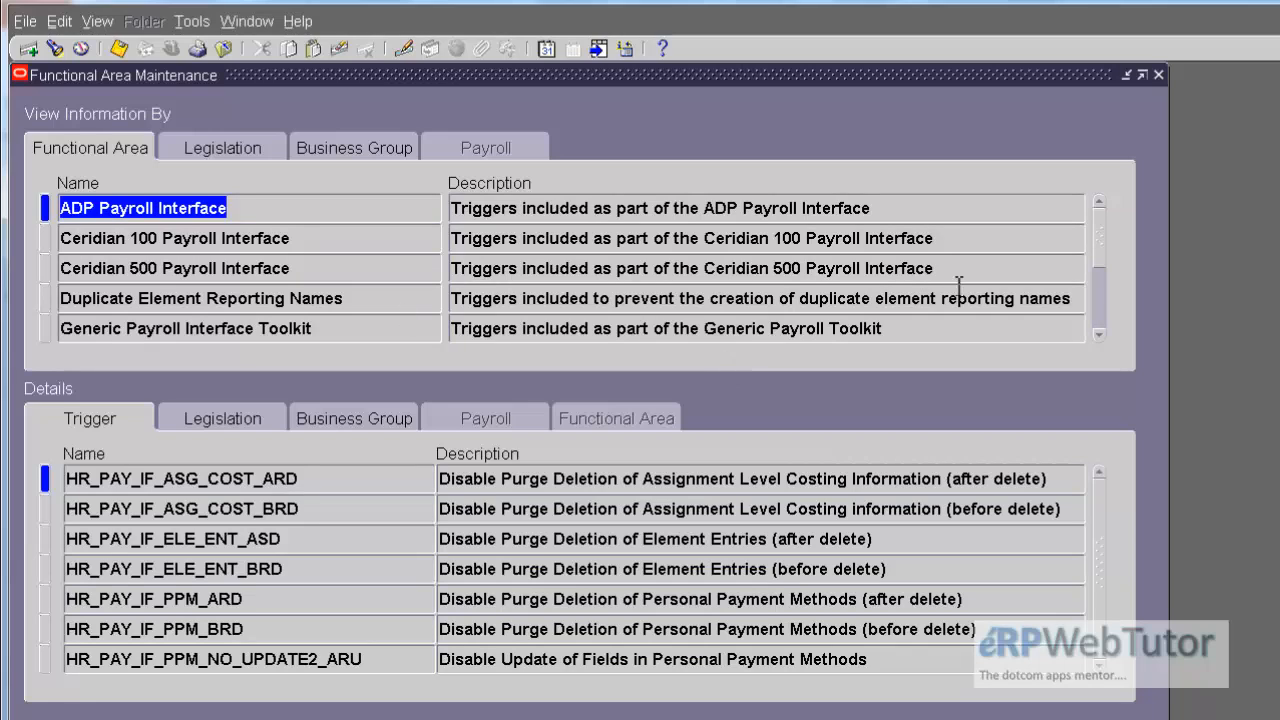
# Step: Find the INCIDENT REGISTER functional area and check its triggers for the element entry and entry value tables
pyautogui.click(1096, 298)
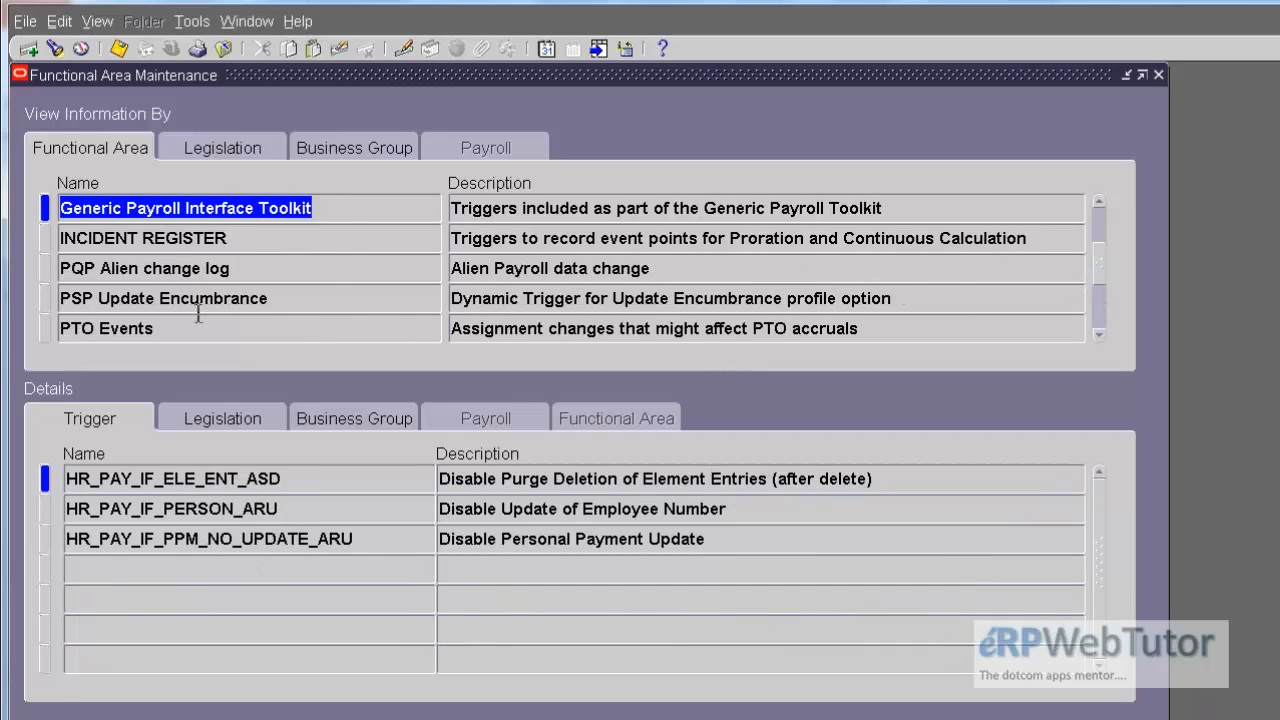
pyautogui.click(288, 237)
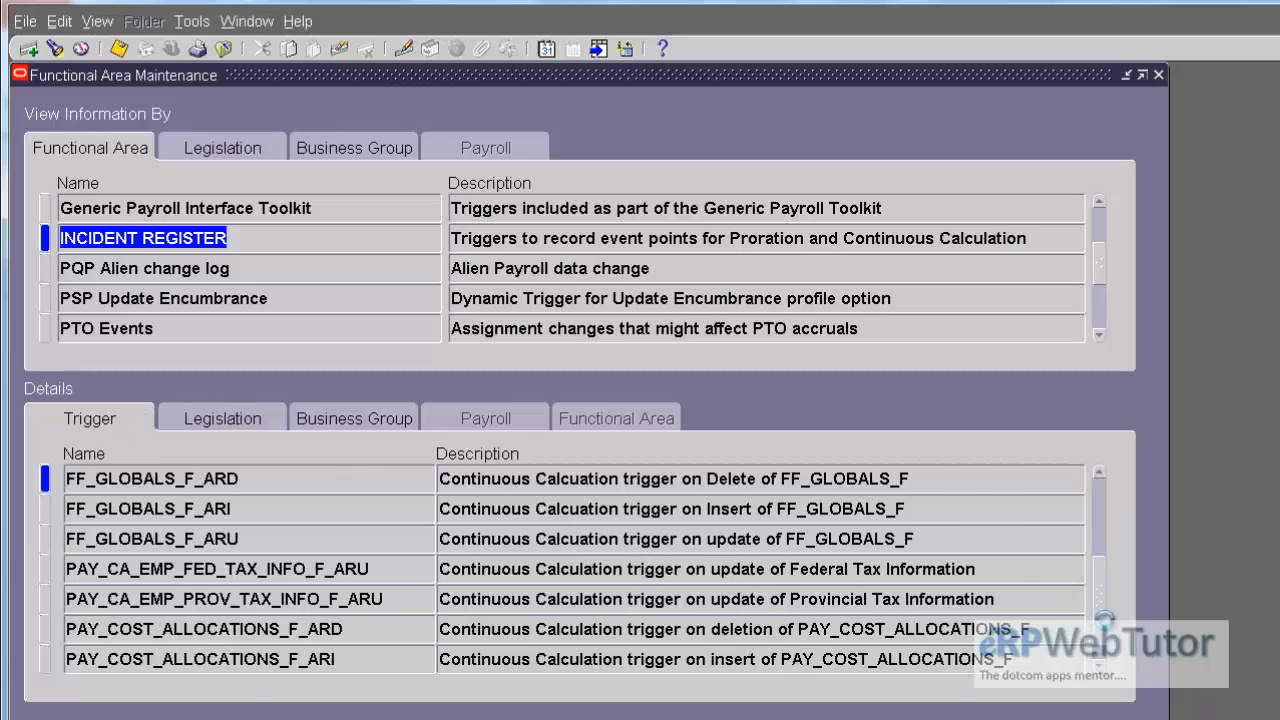
pyautogui.click(1100, 622)
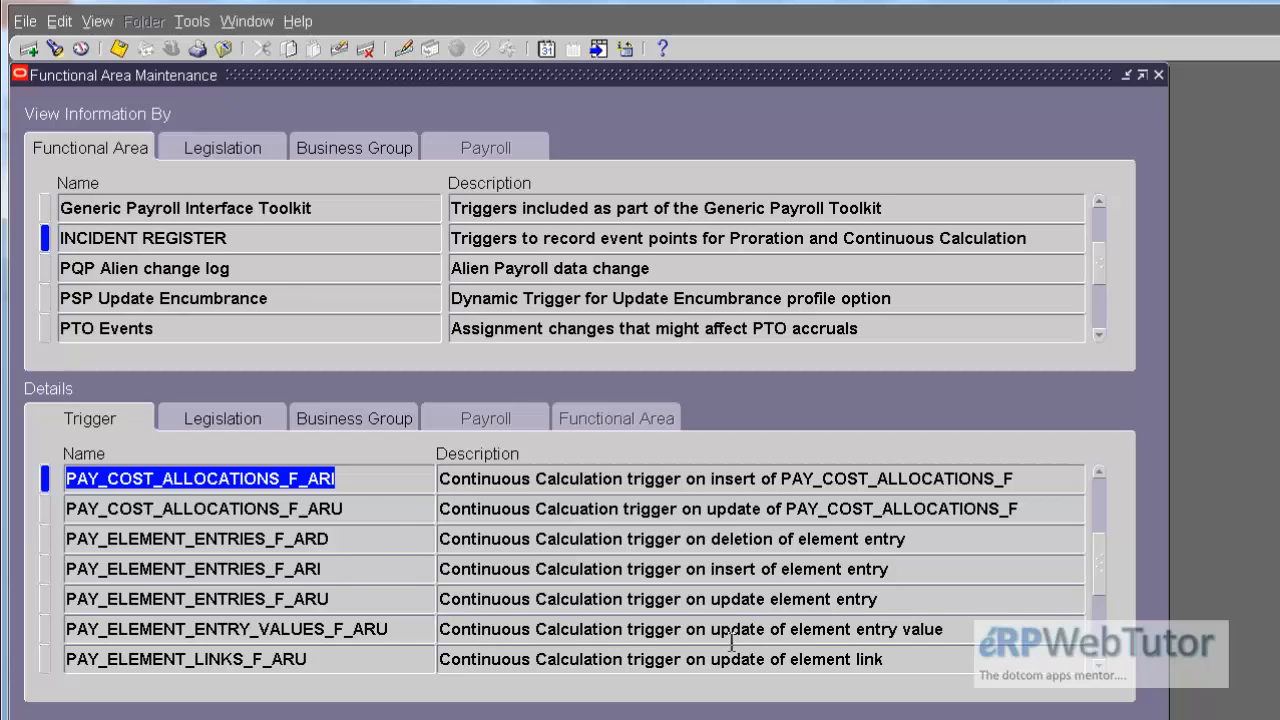
# Step: View the legislations assigned to the INCIDENT REGISTER area and check for United States
pyautogui.click(230, 419)
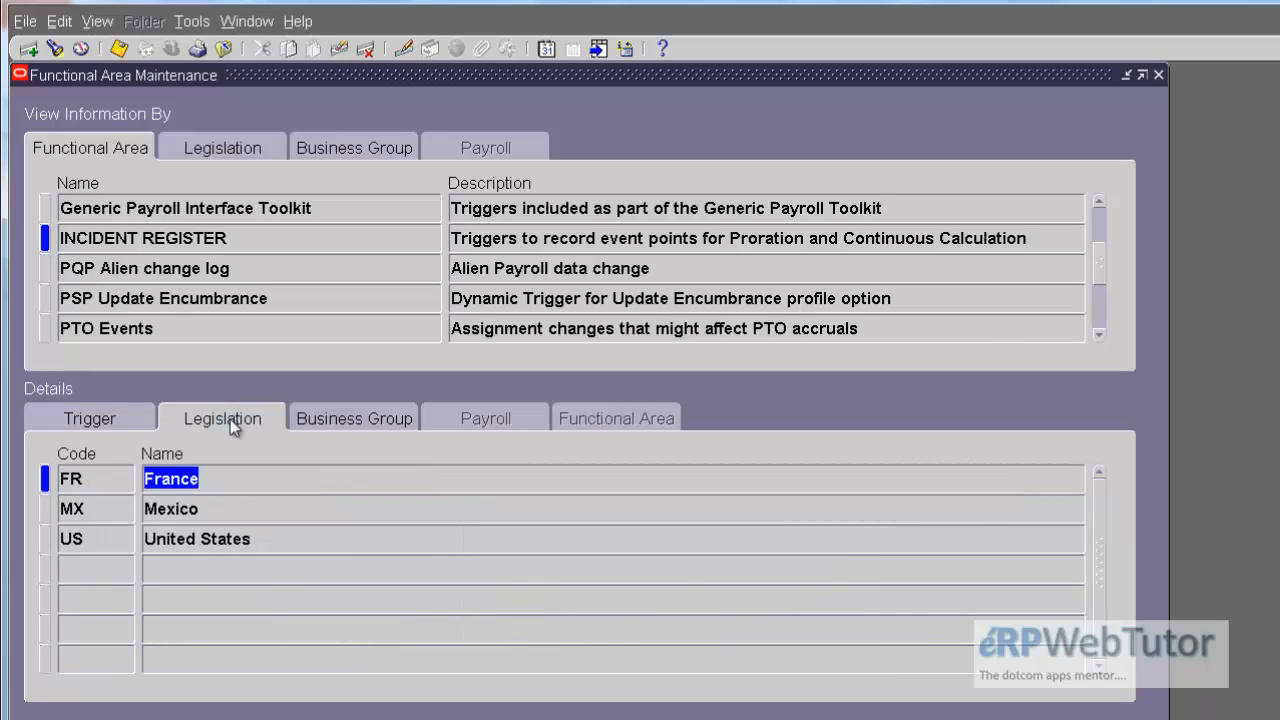
pyautogui.click(275, 536)
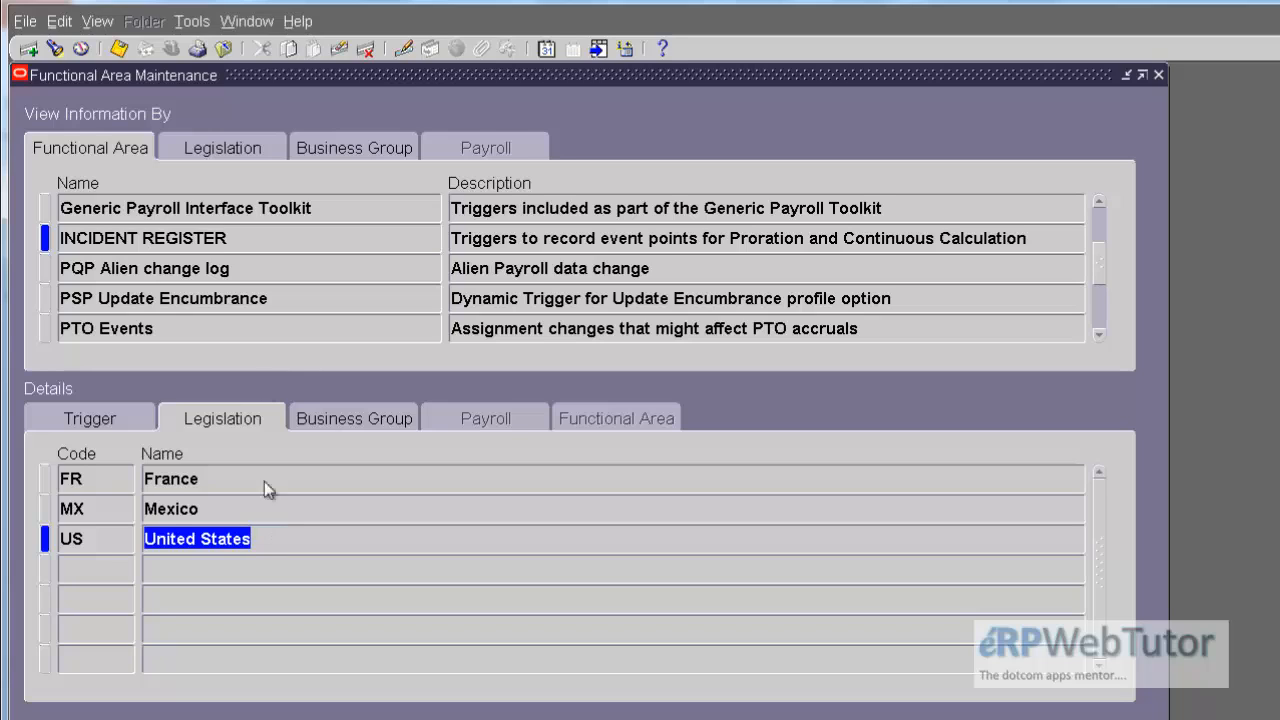
pyautogui.click(312, 543)
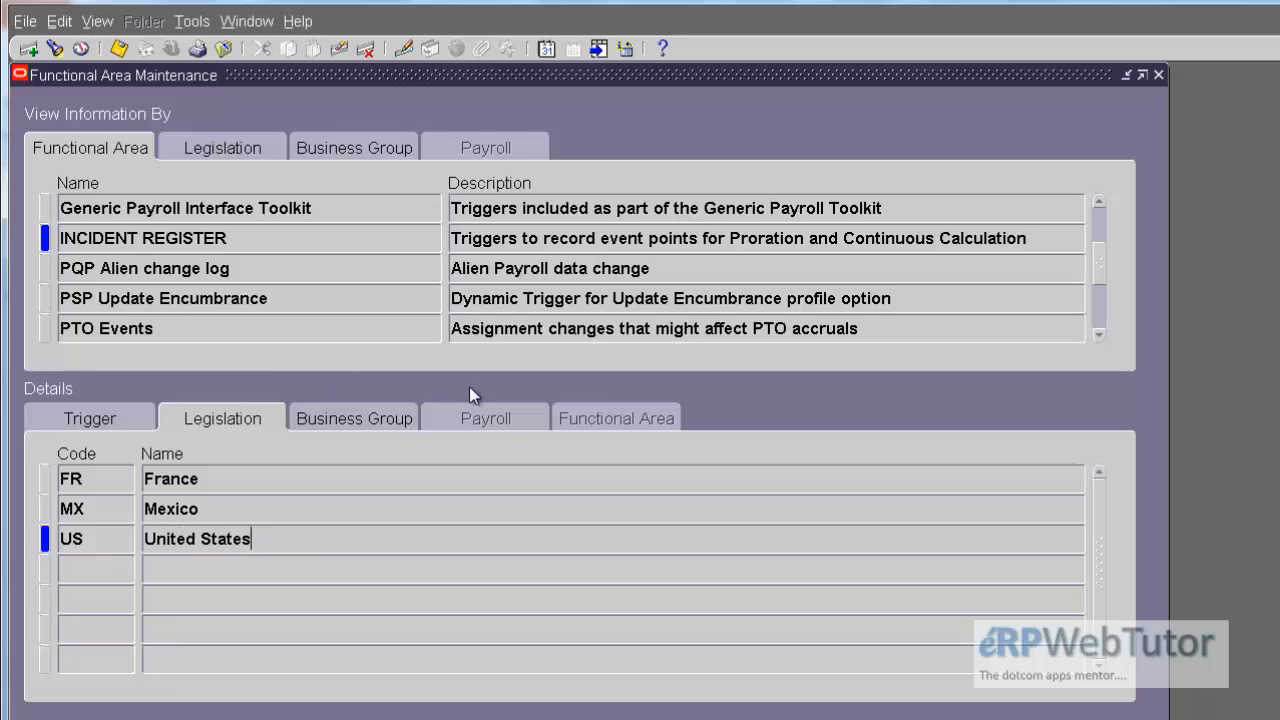
# Step: View the business groups assigned to the INCIDENT REGISTER area, checking the Vision Corporation and <All Business Groups> entries
pyautogui.click(349, 412)
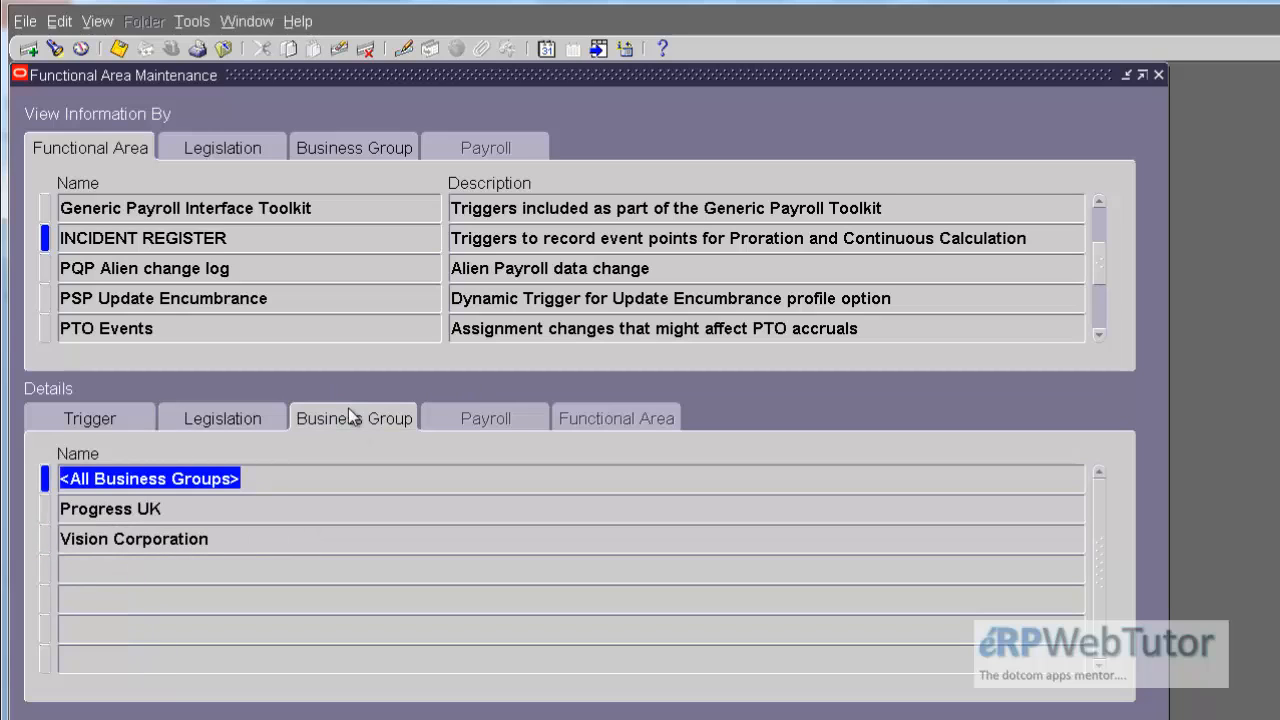
pyautogui.click(310, 540)
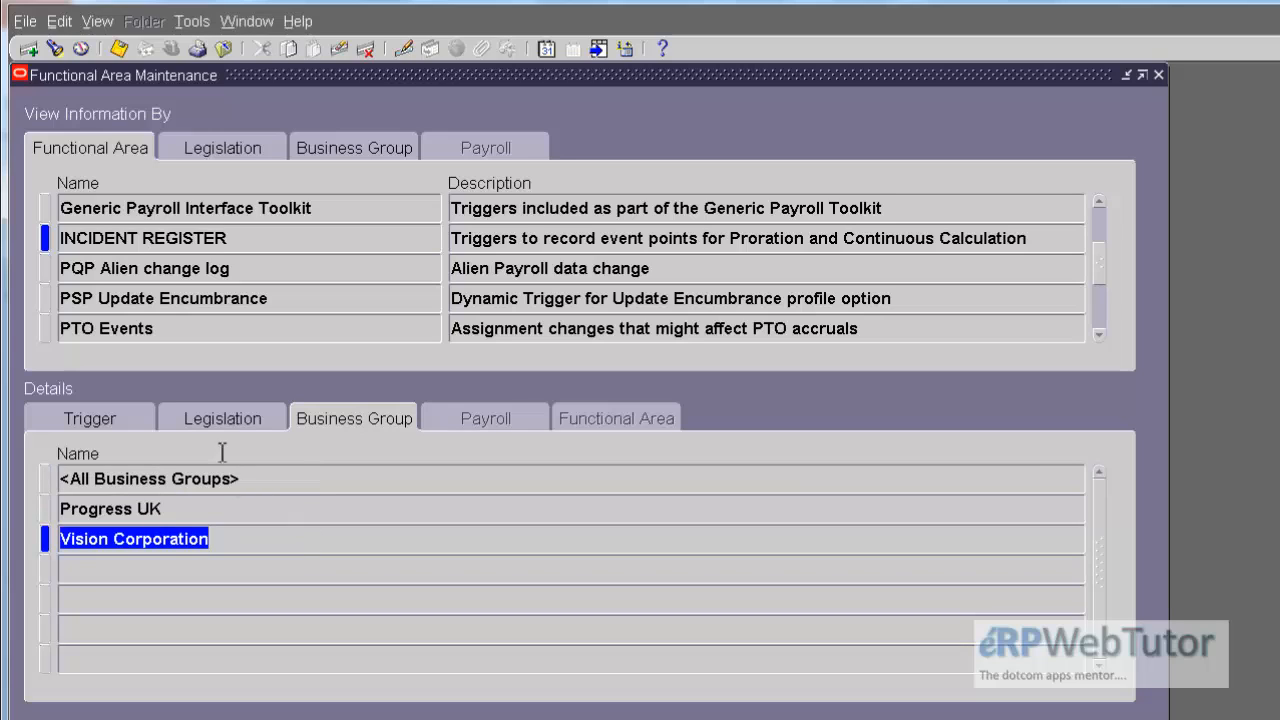
pyautogui.click(266, 484)
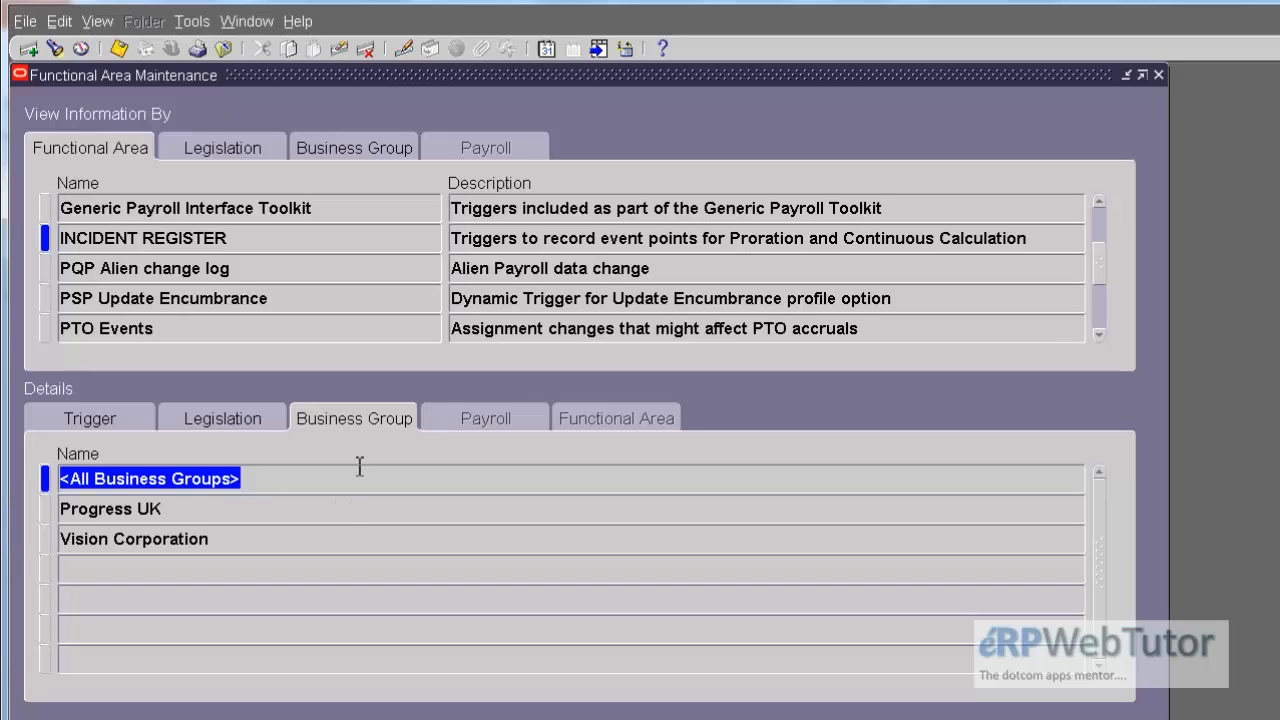
pyautogui.click(374, 298)
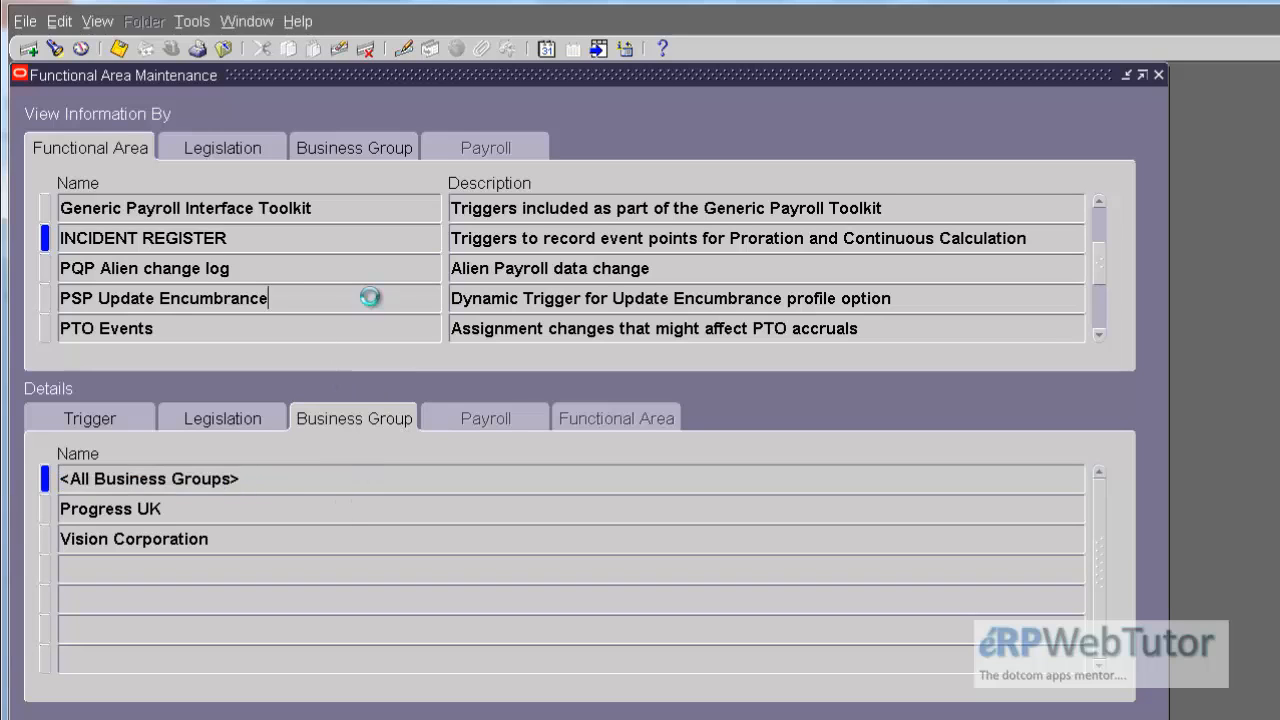
# Step: Recheck the INCIDENT REGISTER area's legislations for the United States entry and close the functional area form
pyautogui.click(220, 415)
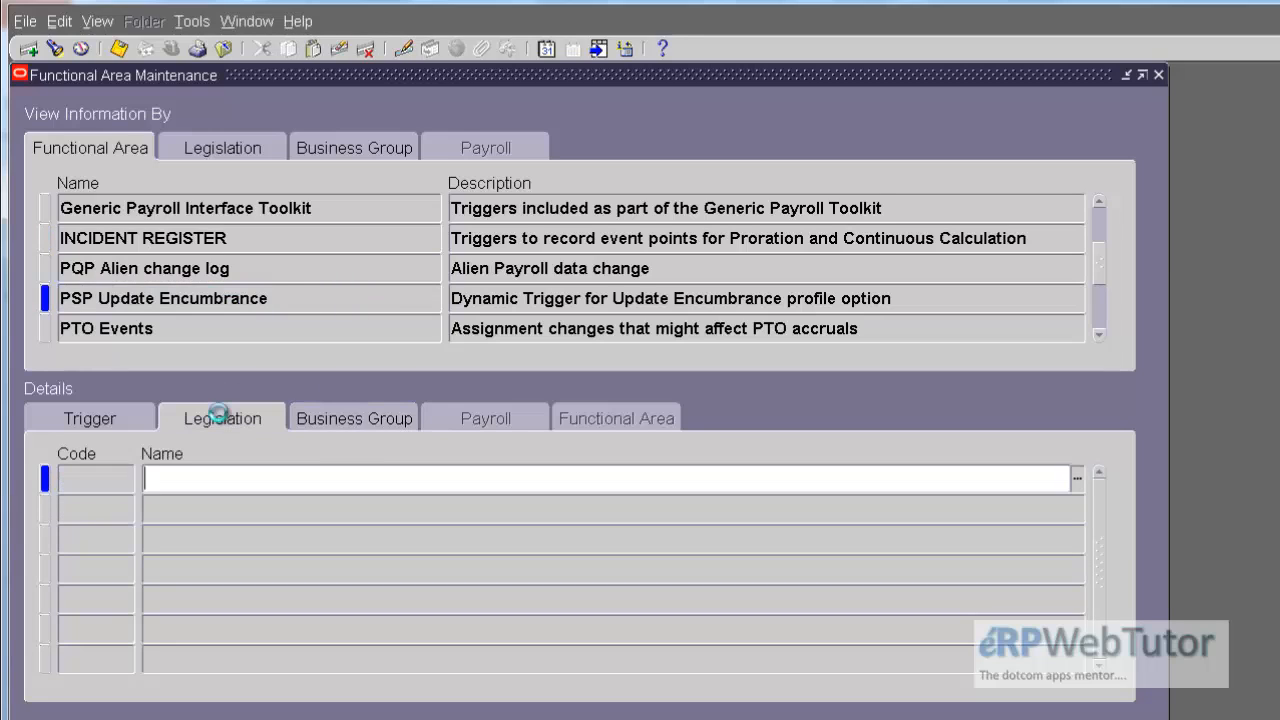
pyautogui.click(268, 238)
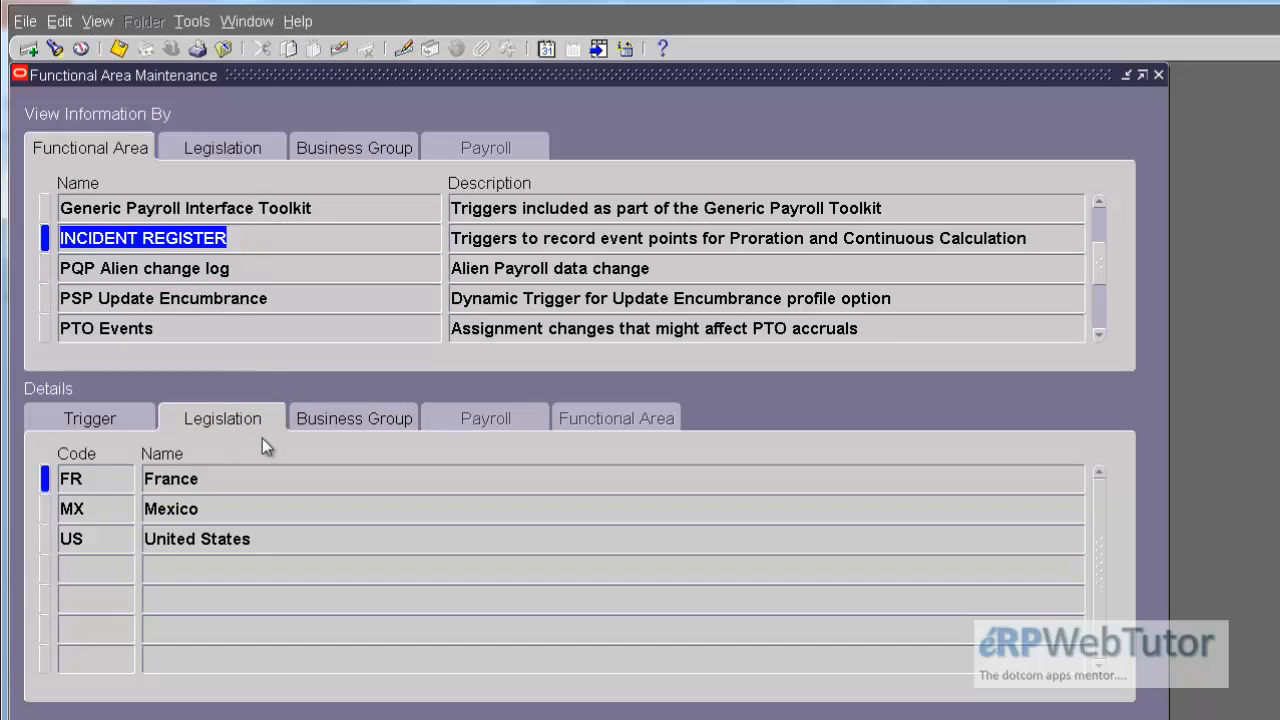
pyautogui.click(276, 542)
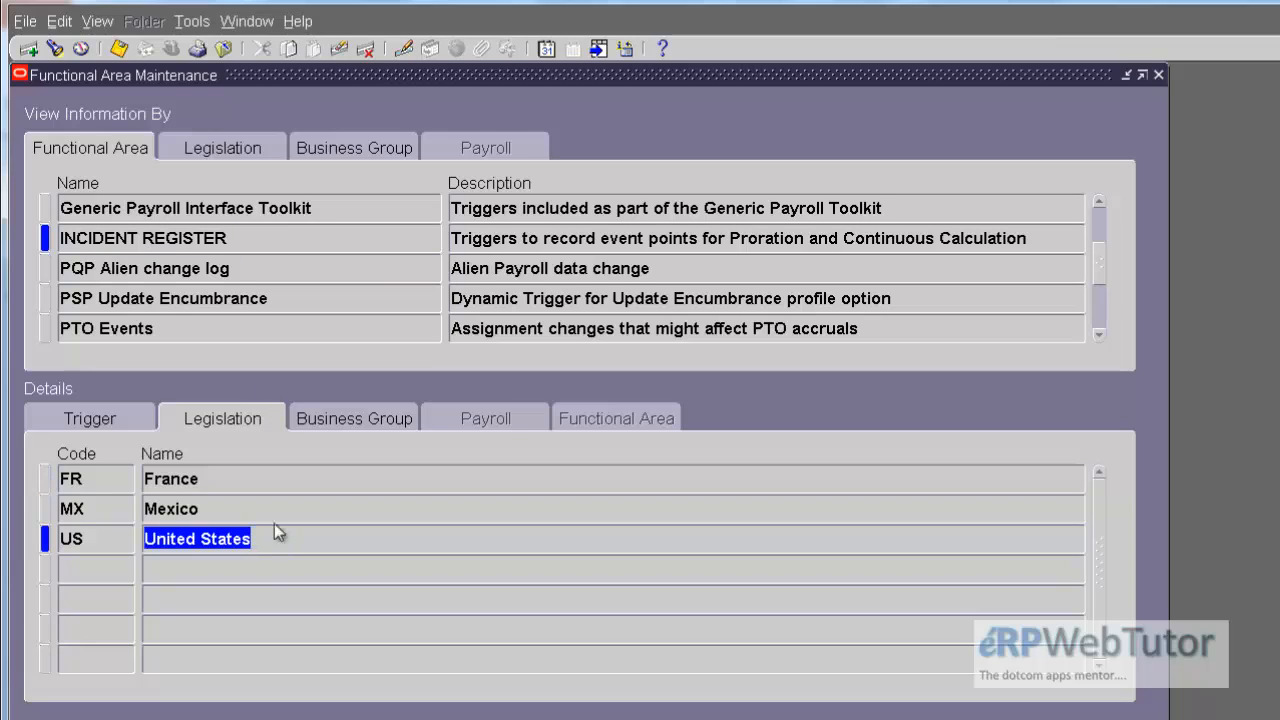
pyautogui.click(1158, 75)
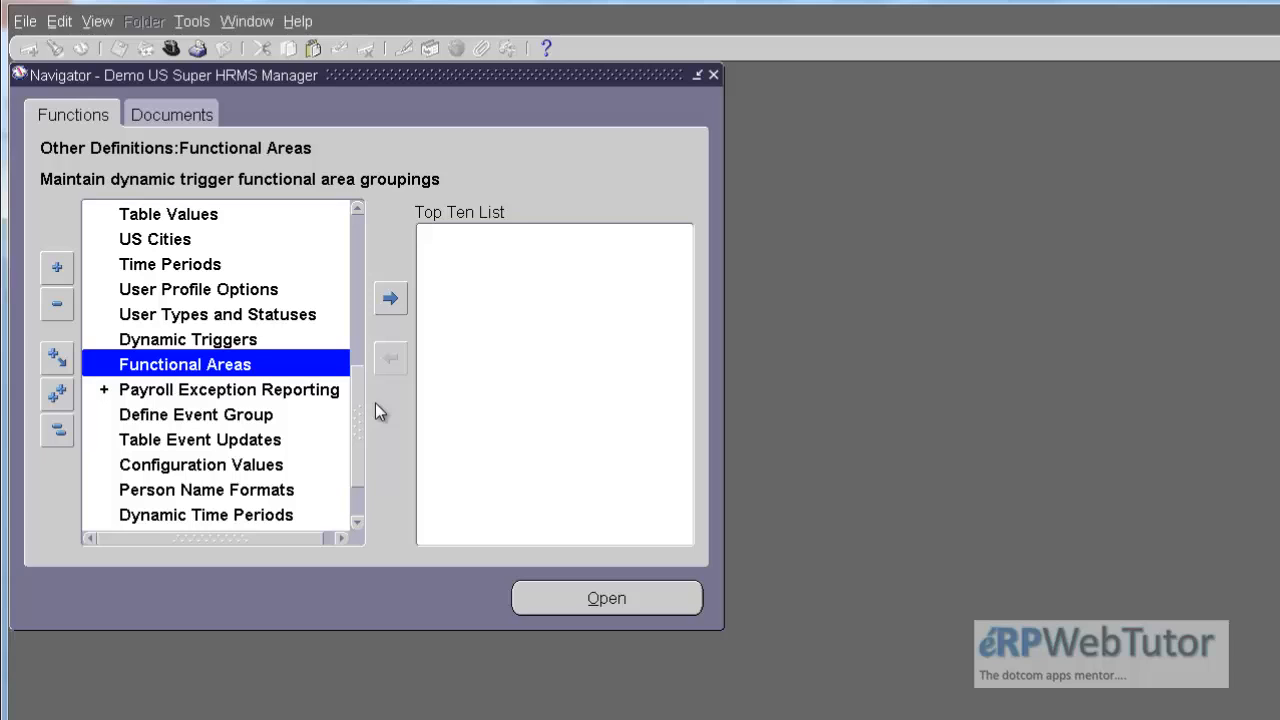
# Step: Collapse the function list and open the Earnings form under Total Compensation, Basic, keeping the current effective date
pyautogui.moveTo(353, 384); pyautogui.dragTo(357, 309)
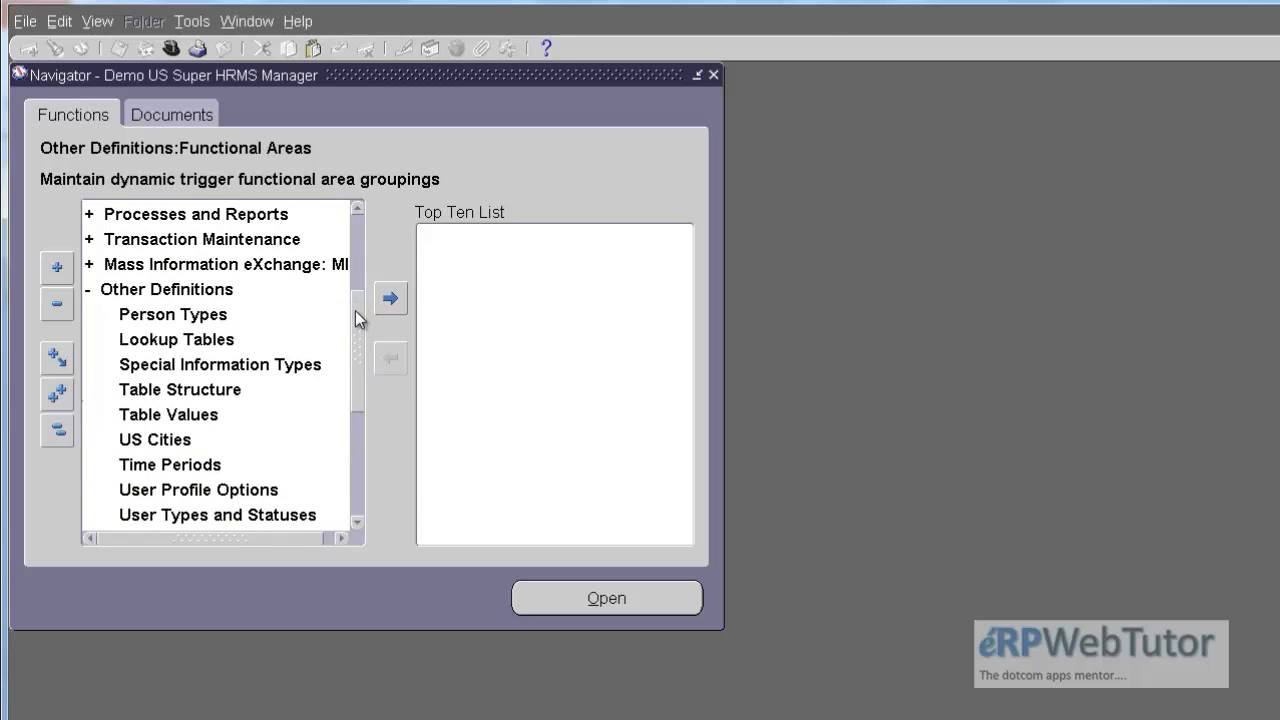
pyautogui.click(57, 430)
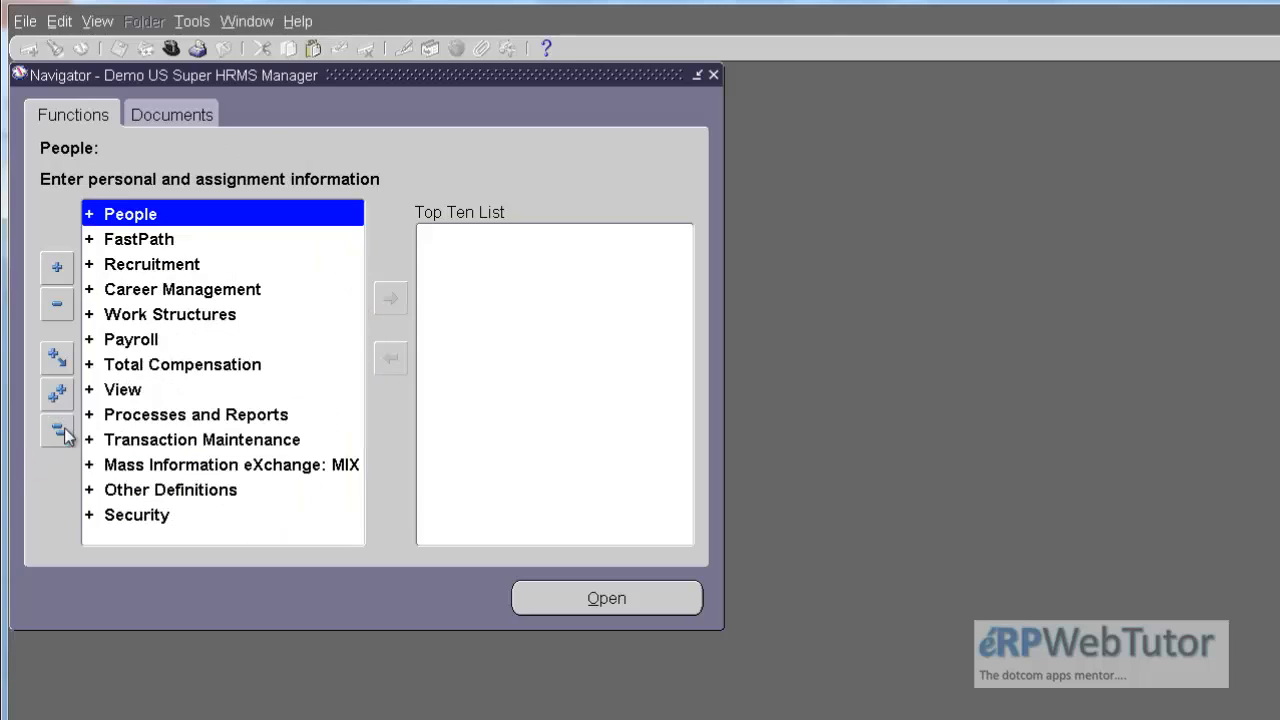
pyautogui.click(150, 366)
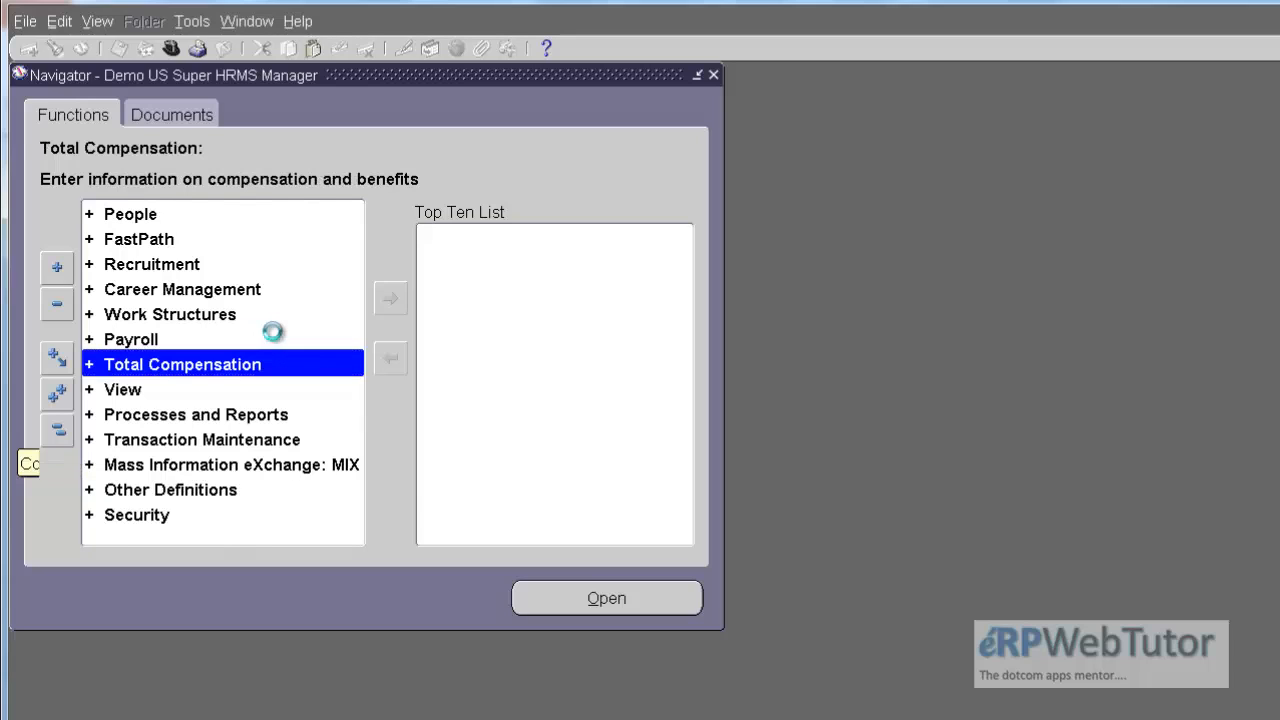
pyautogui.scroll(-1, 361, 300)
pyautogui.doubleClick(118, 313)
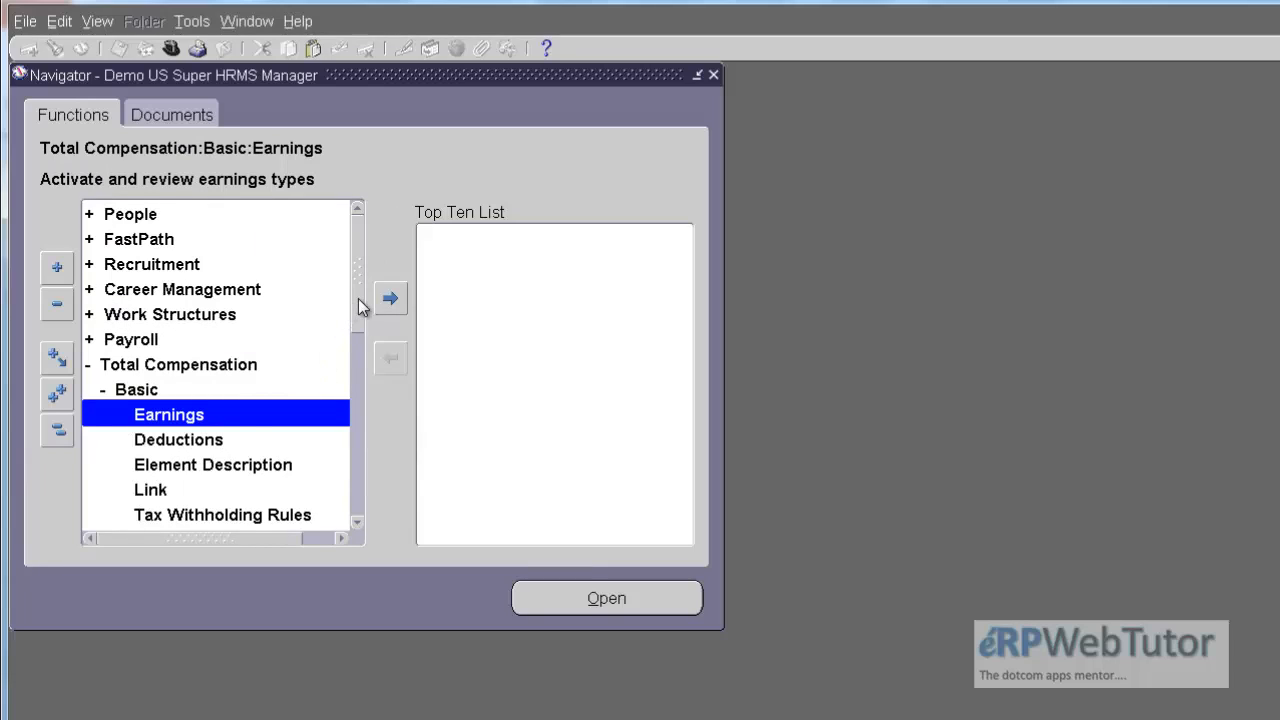
pyautogui.scroll(-1, 358, 310)
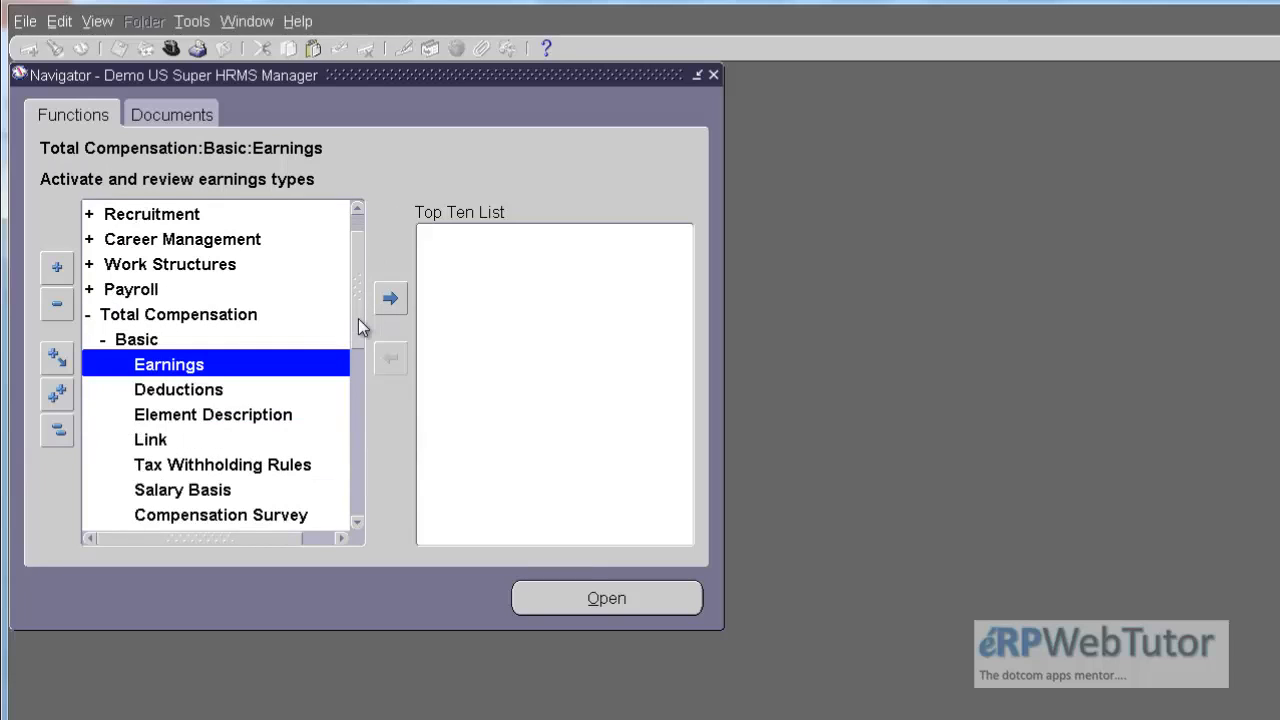
pyautogui.doubleClick(219, 366)
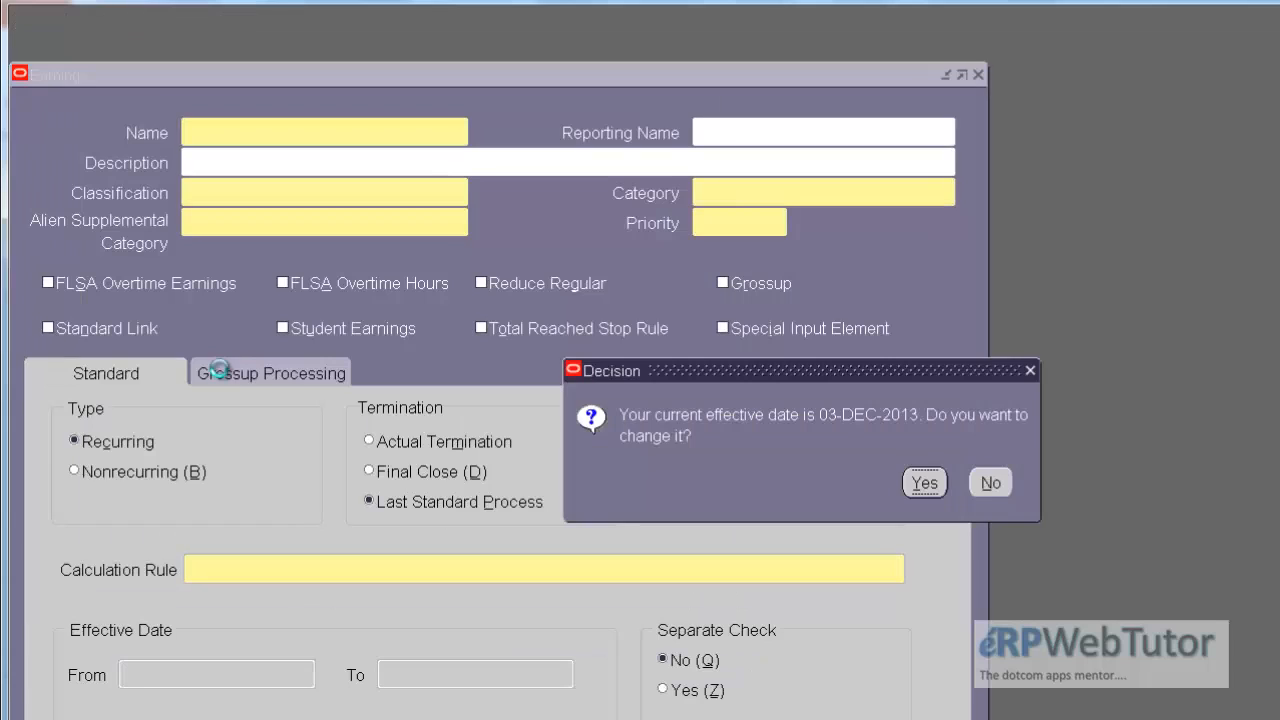
pyautogui.click(989, 484)
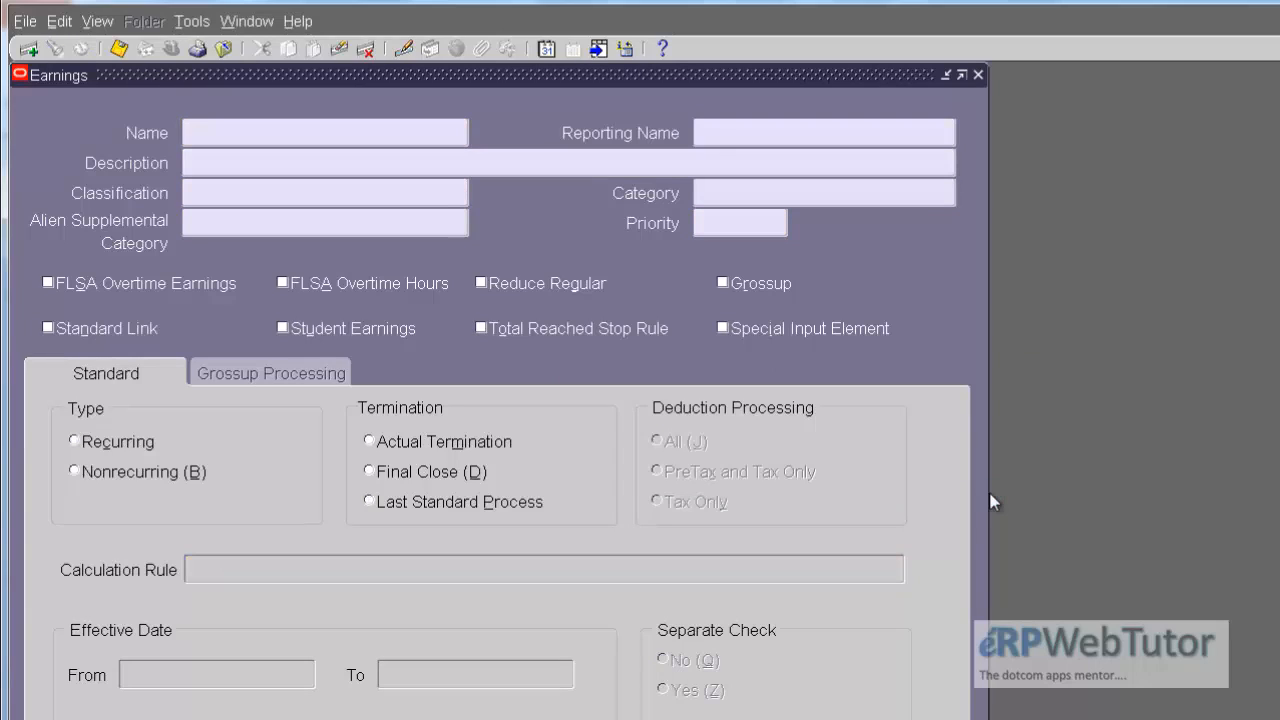
# Step: Query the earnings types for Demo%, review the Demo Biweekly Salary Retro record, and close the form
pyautogui.write('Demo%')
pyautogui.hotkey('ctrl', 'F11')
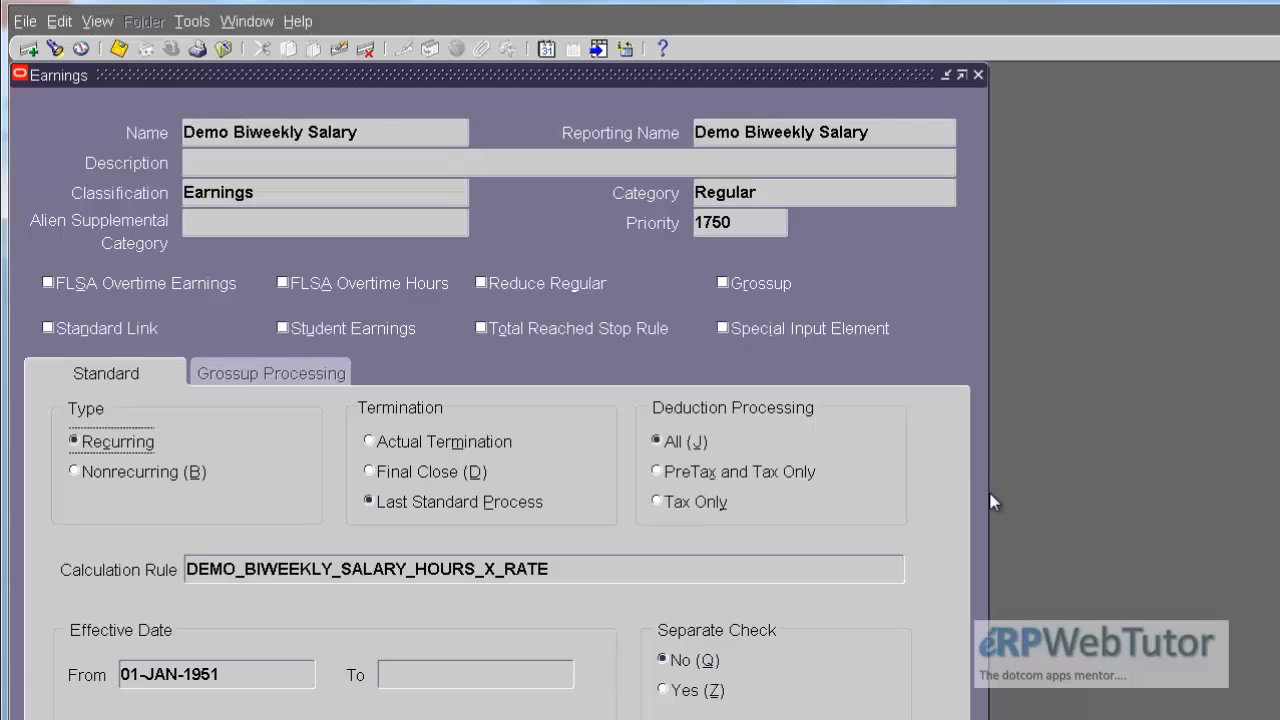
pyautogui.press('Down')
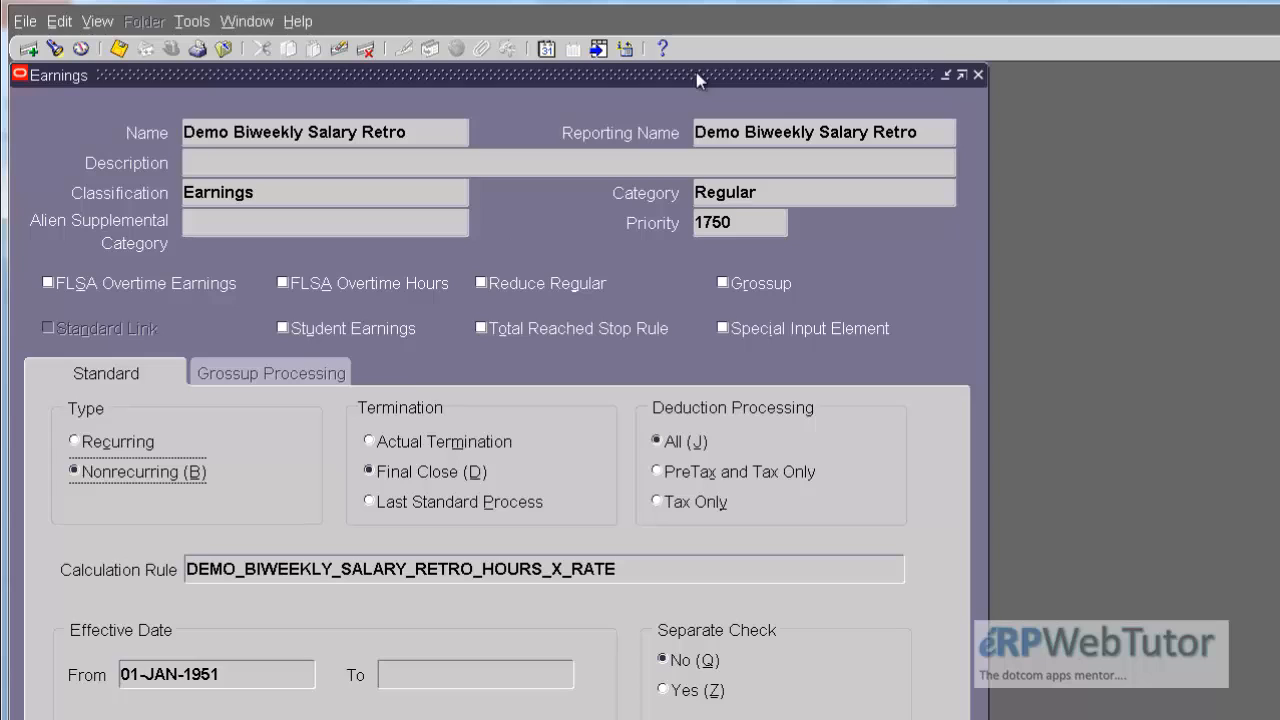
pyautogui.click(421, 133)
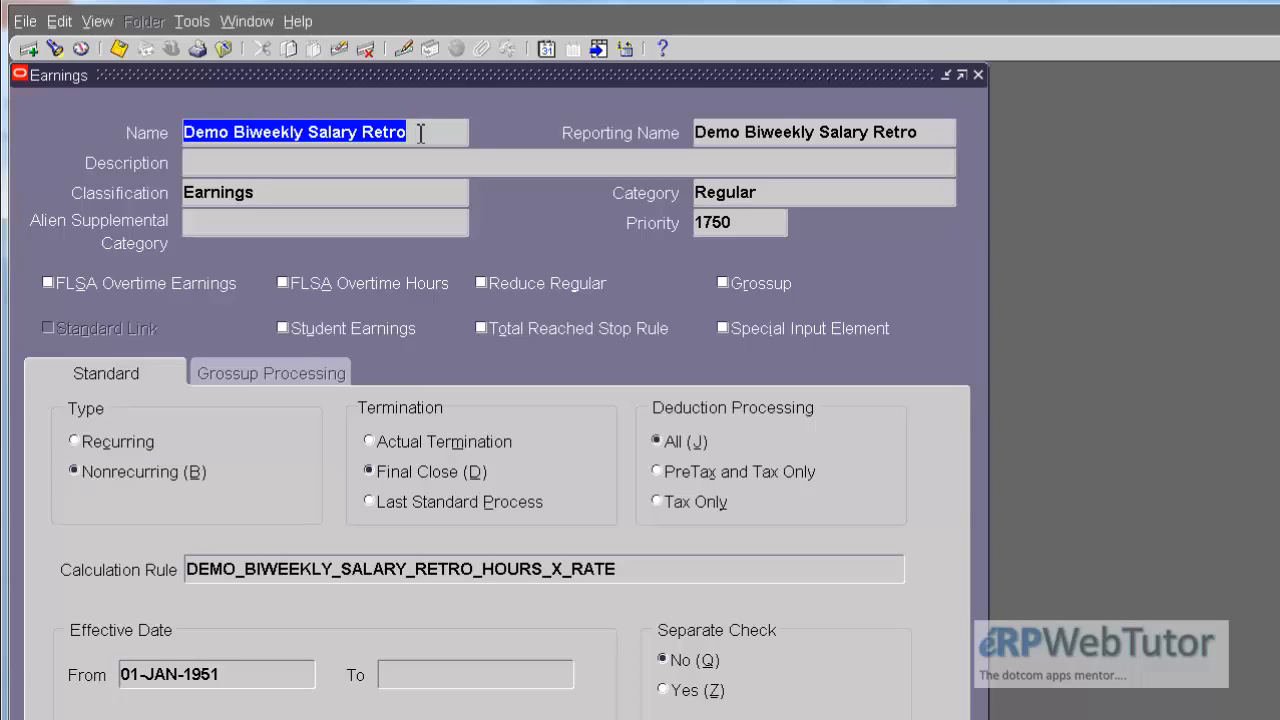
pyautogui.click(977, 76)
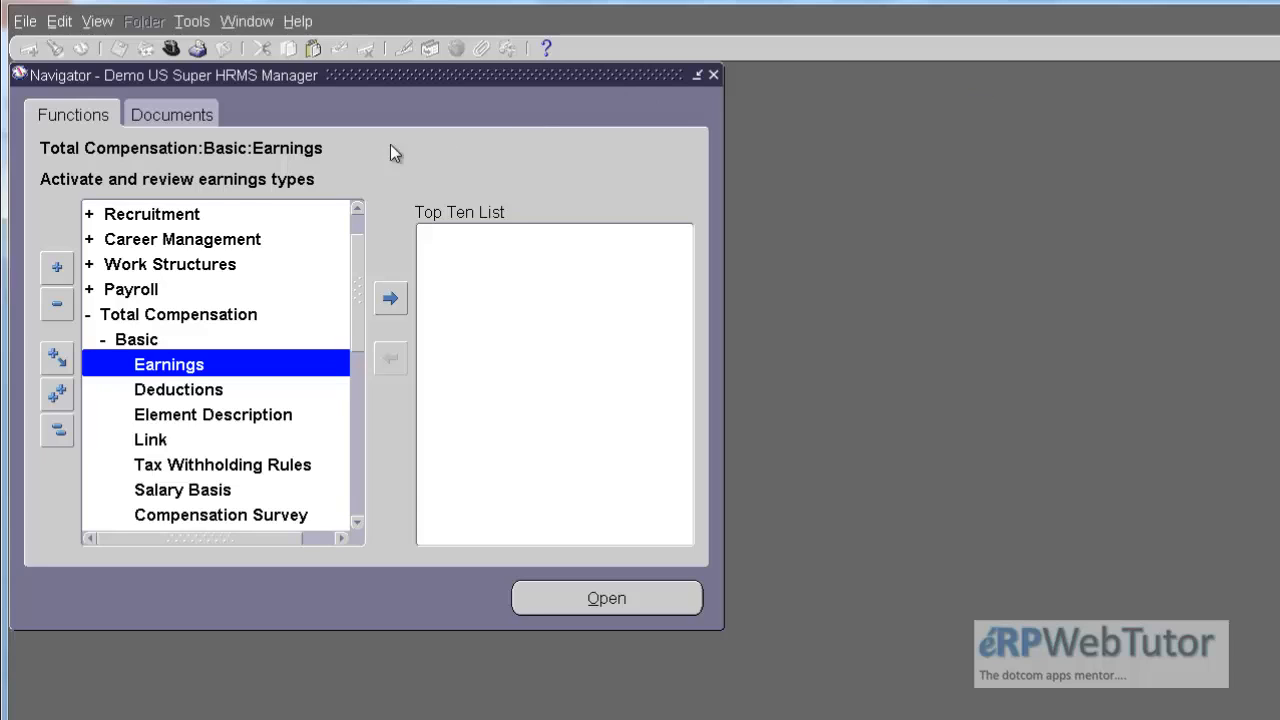
# Step: Open the Element Description form with the effective date unchanged and query elements named Demo%
pyautogui.click(210, 416)
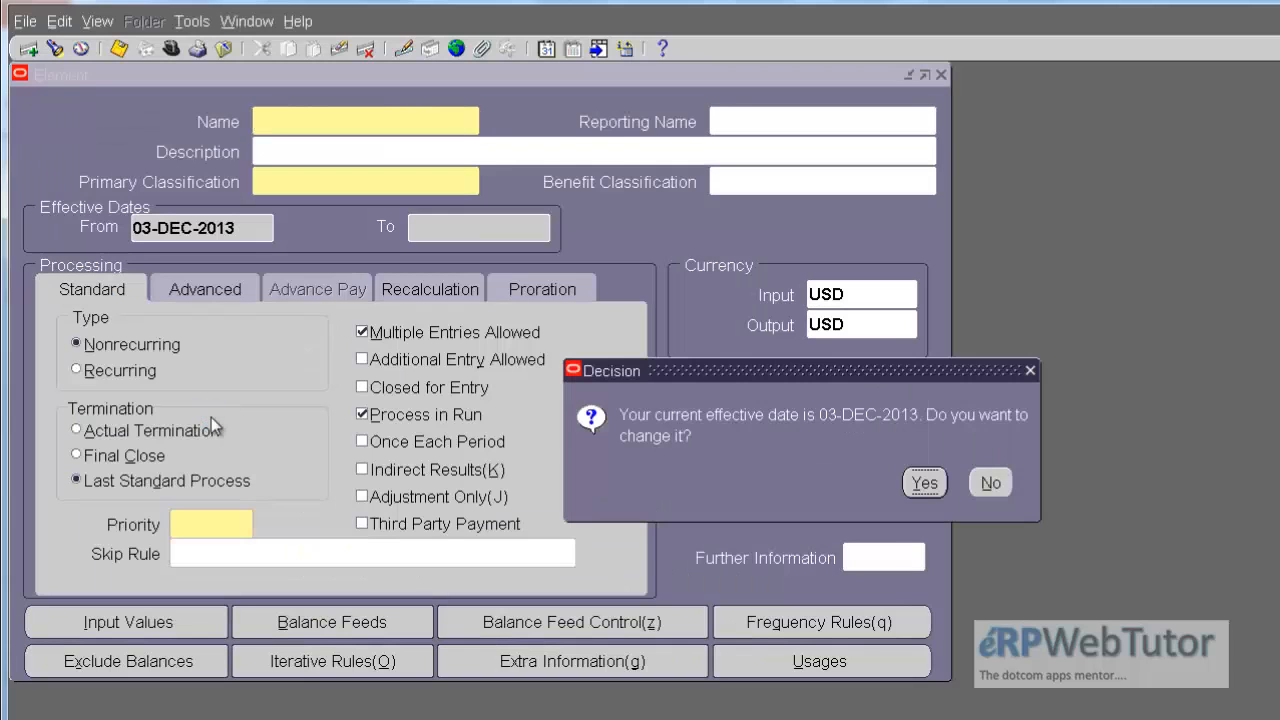
pyautogui.click(990, 482)
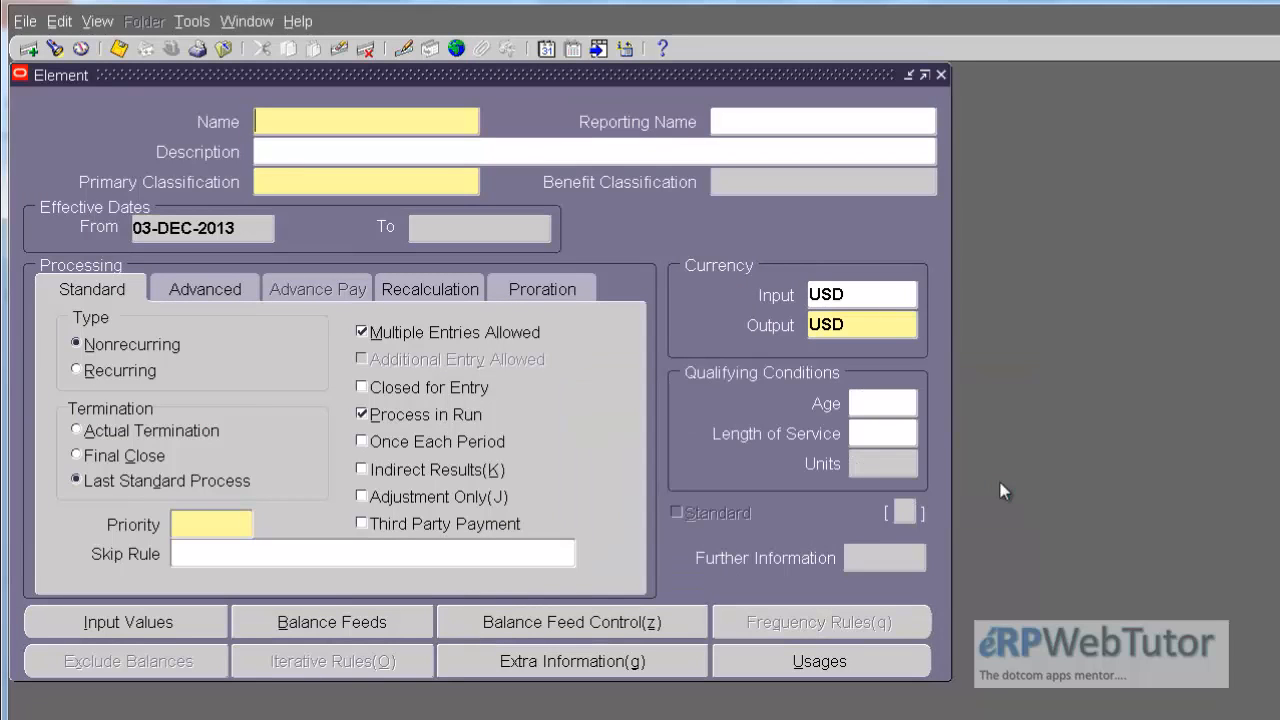
pyautogui.press('F11')
pyautogui.write('De')
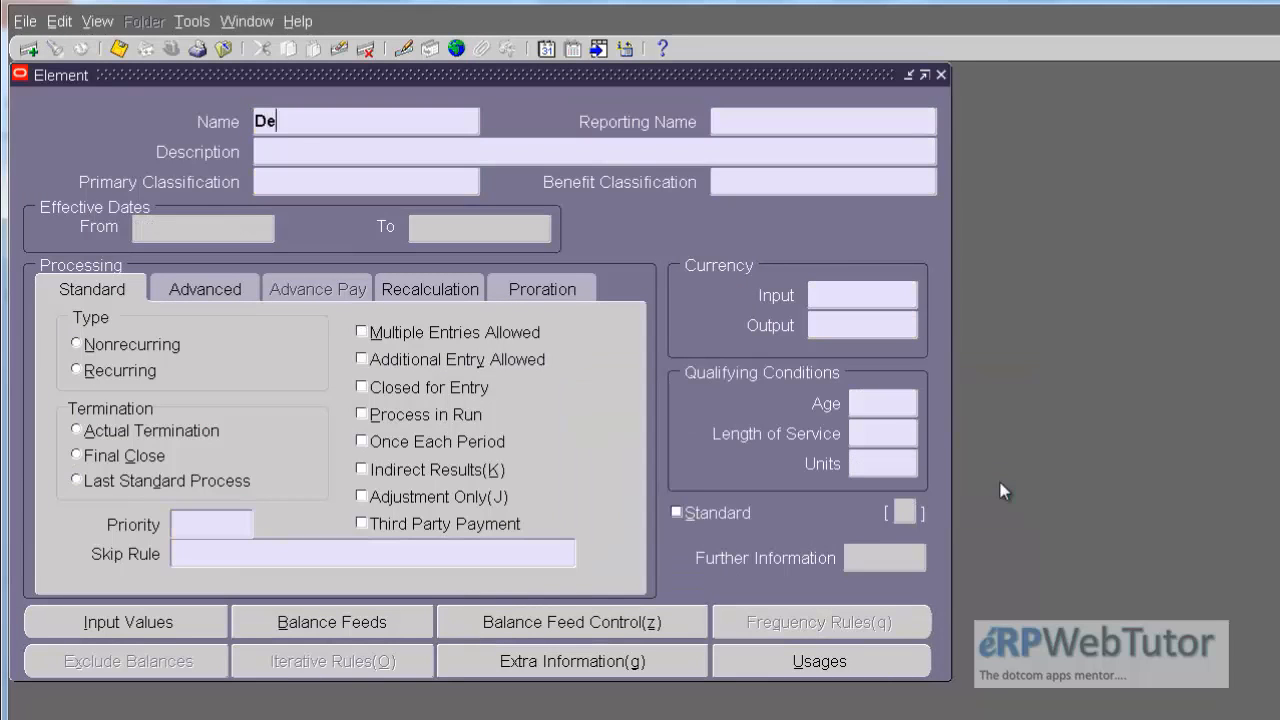
pyautogui.write('mo%')
pyautogui.hotkey('ctrl', 'F11')
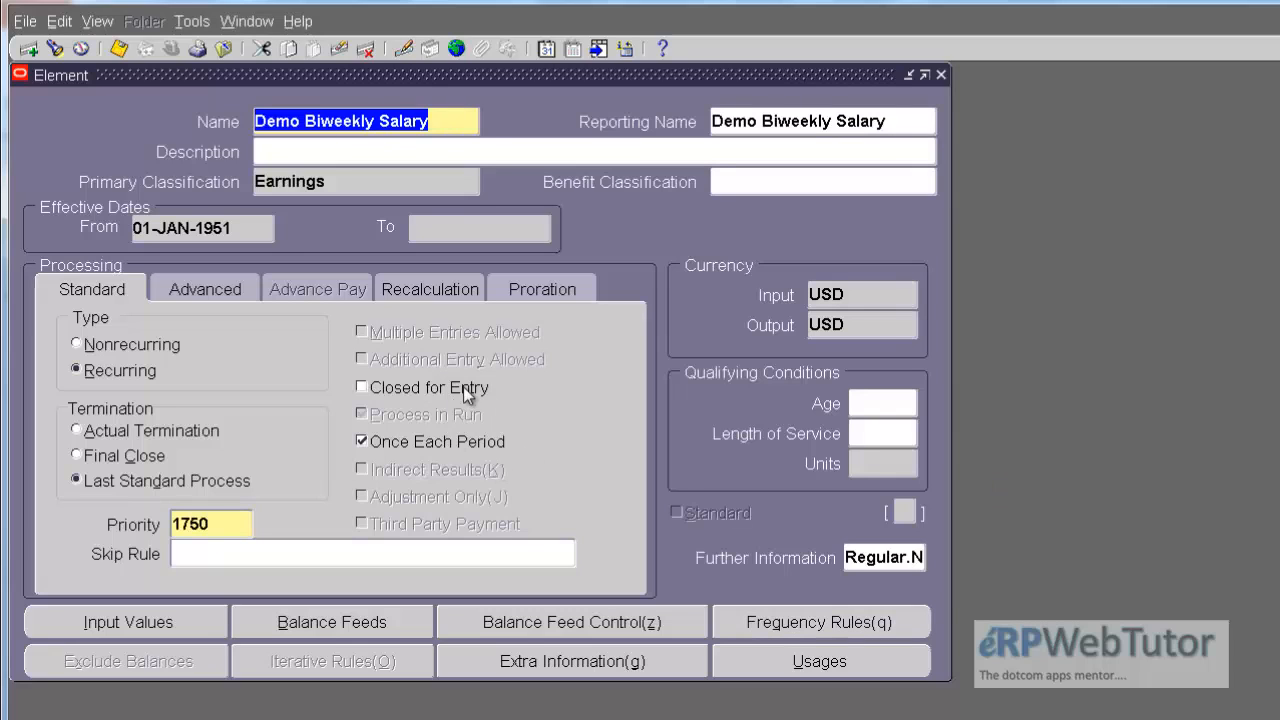
# Step: Review the input values of the Demo Biweekly Salary element, checking the Amount entry
pyautogui.click(172, 618)
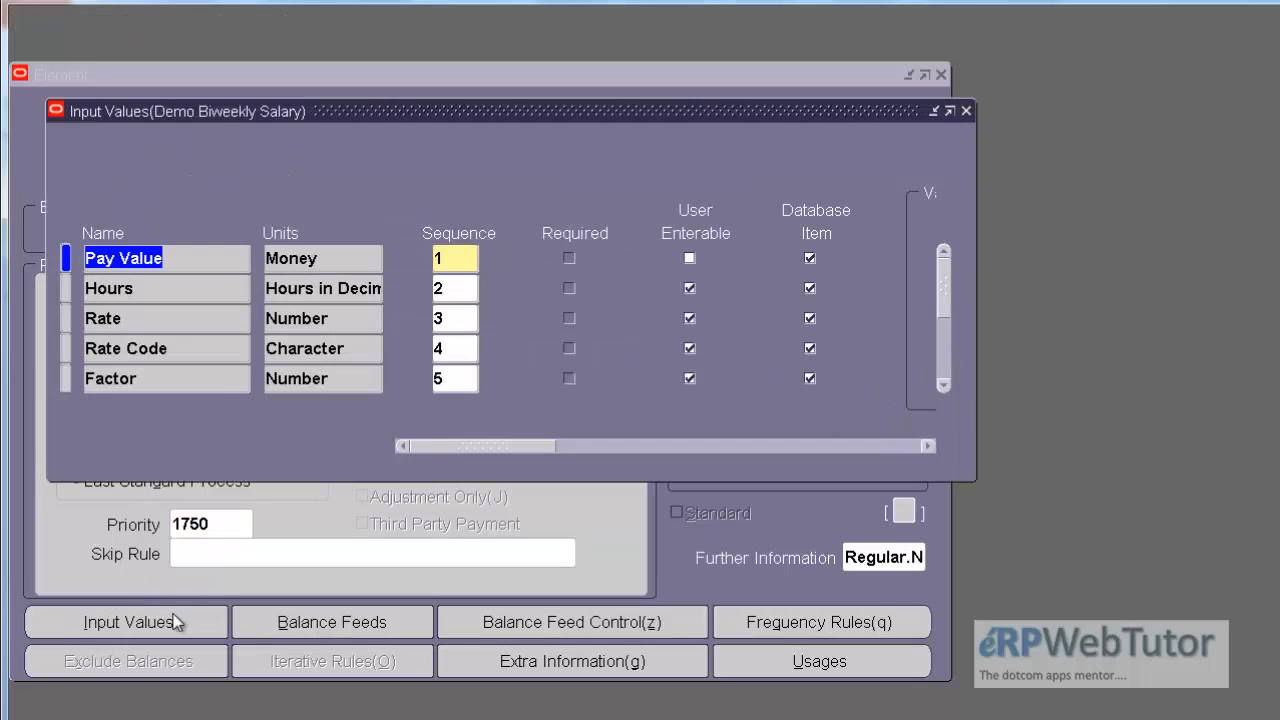
pyautogui.click(946, 362)
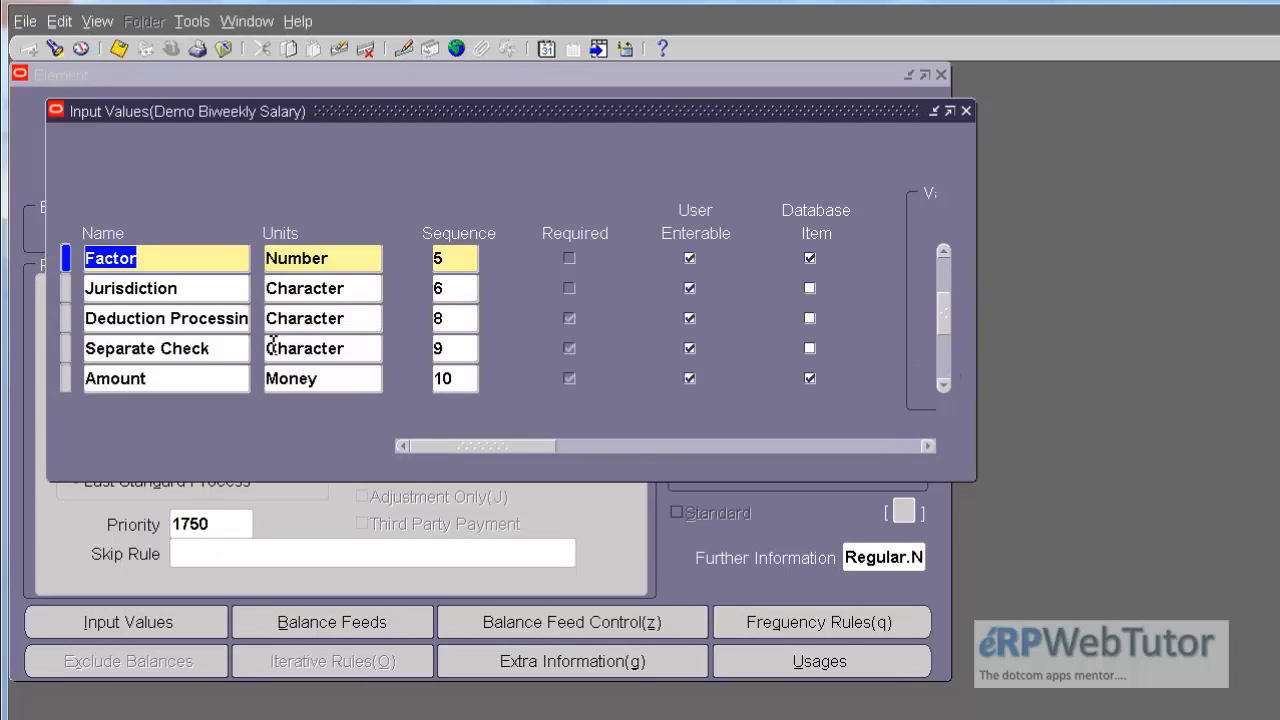
pyautogui.click(183, 380)
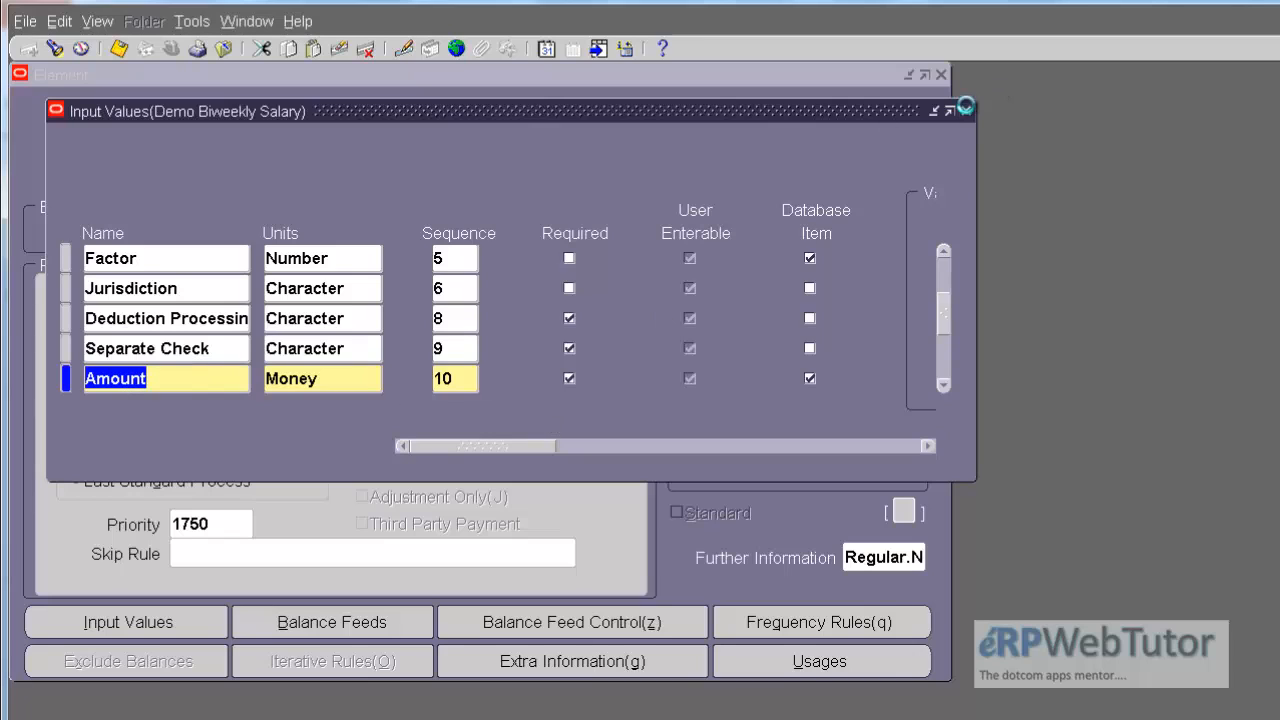
pyautogui.click(965, 106)
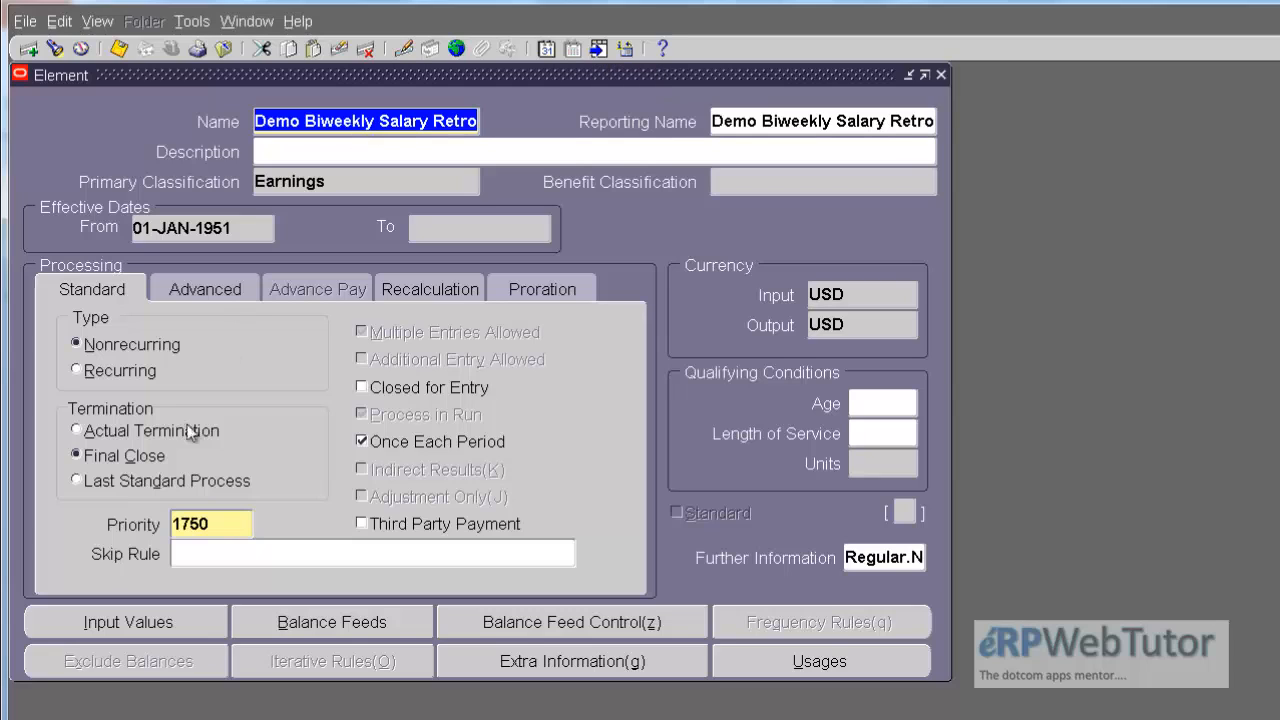
# Step: Review the input values of the Demo Biweekly Salary Retro element, checking its Amount entry
pyautogui.click(105, 624)
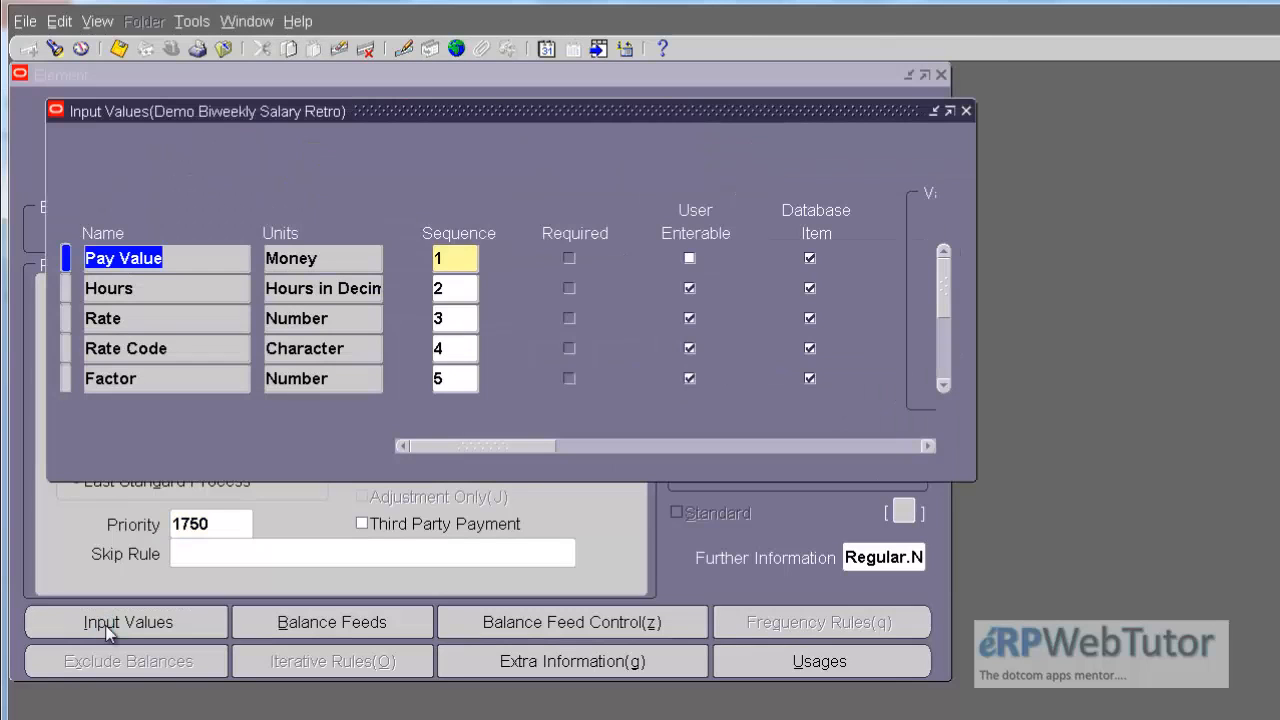
pyautogui.click(941, 356)
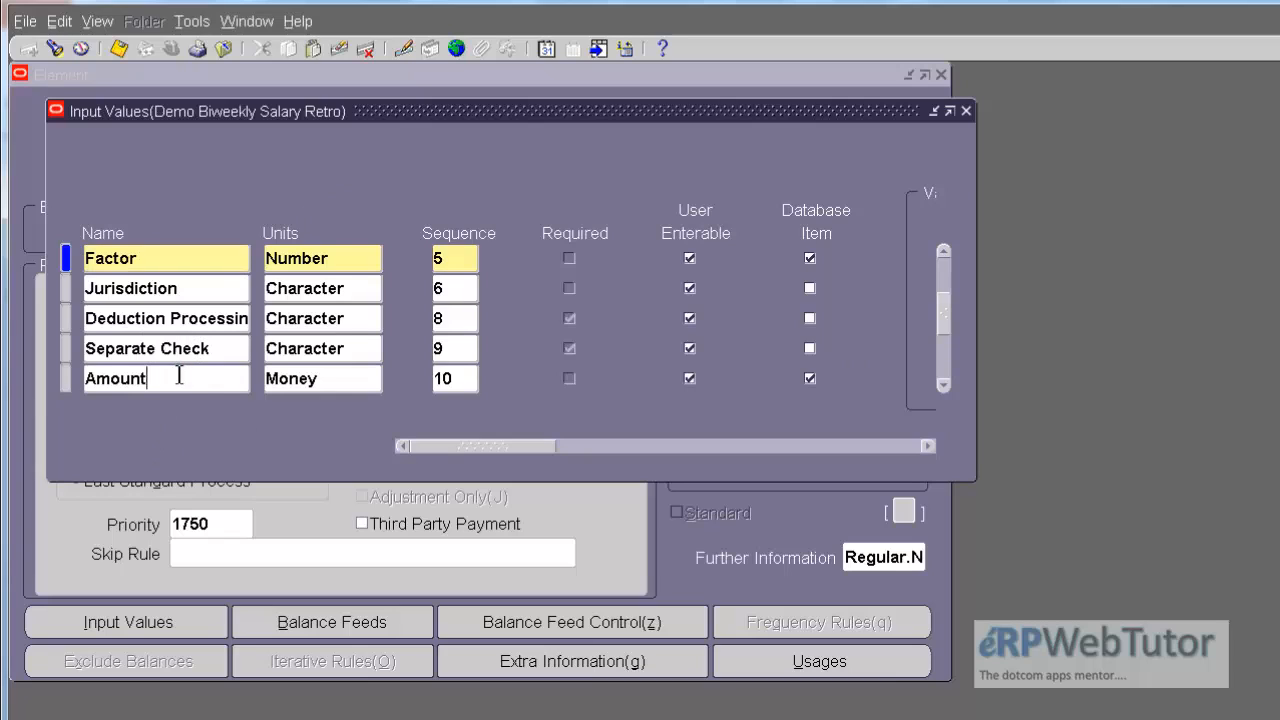
pyautogui.click(177, 376)
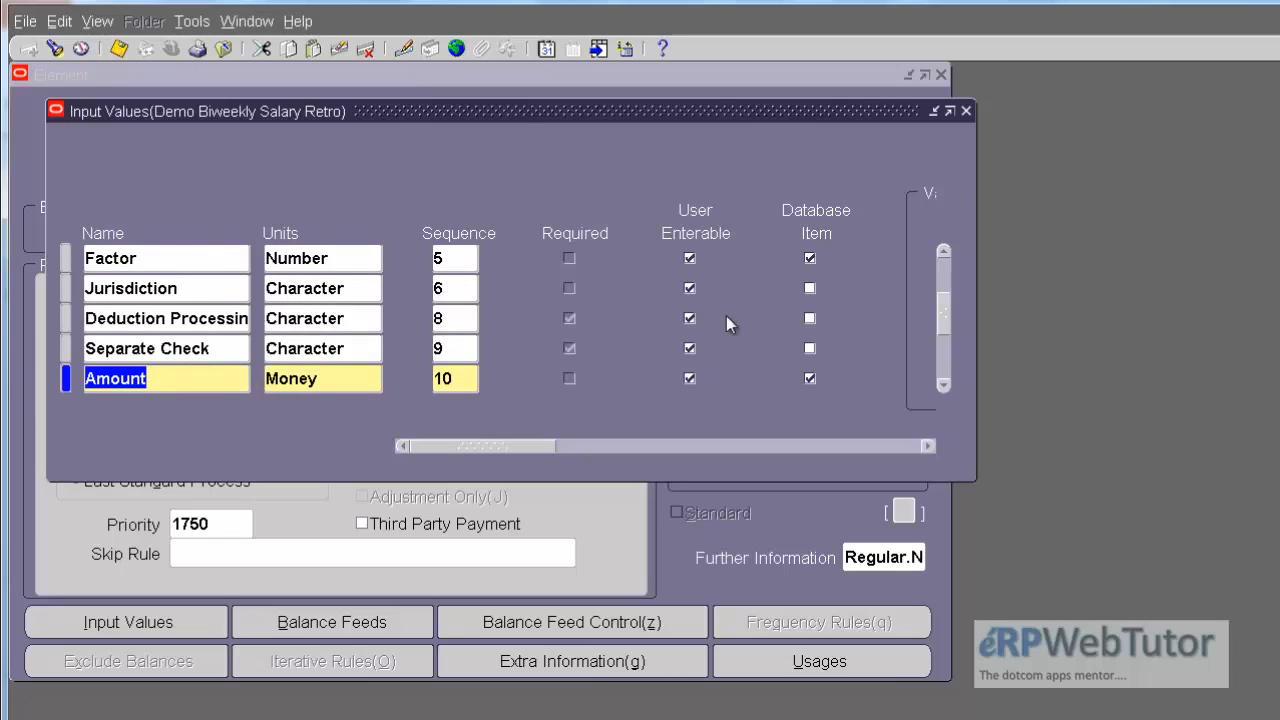
pyautogui.click(944, 272)
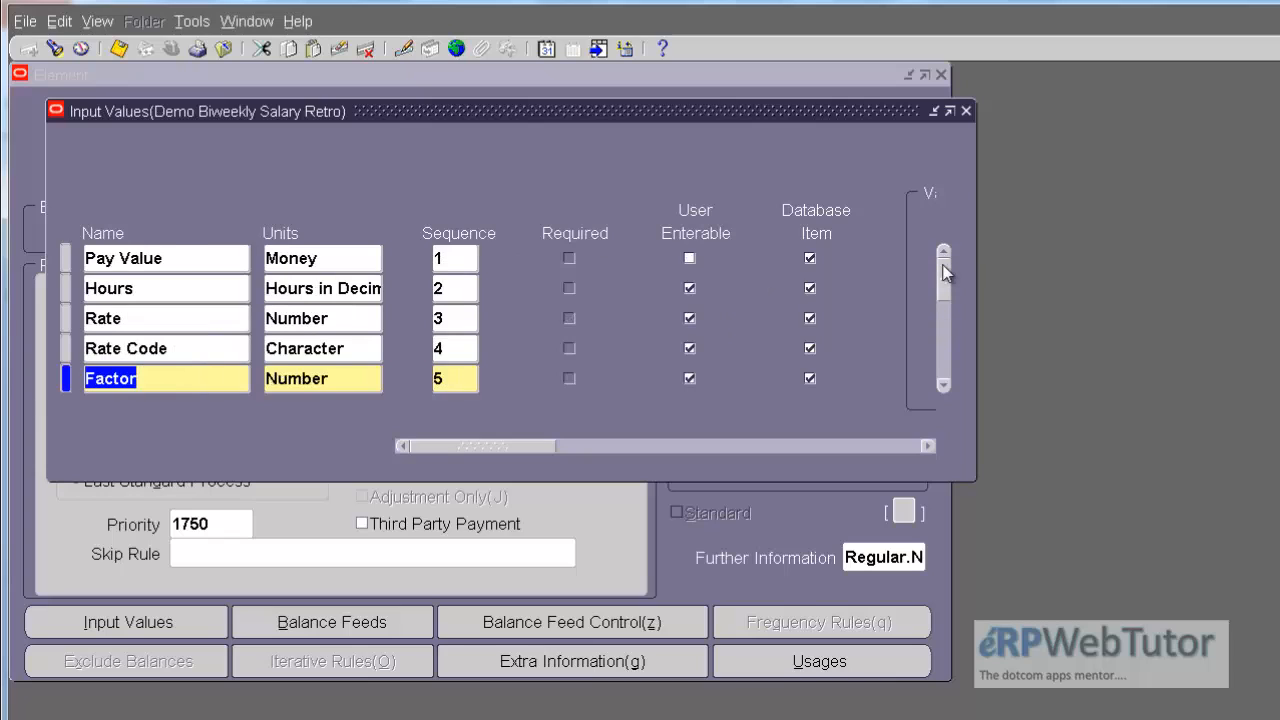
pyautogui.moveTo(944, 272); pyautogui.dragTo(968, 358)
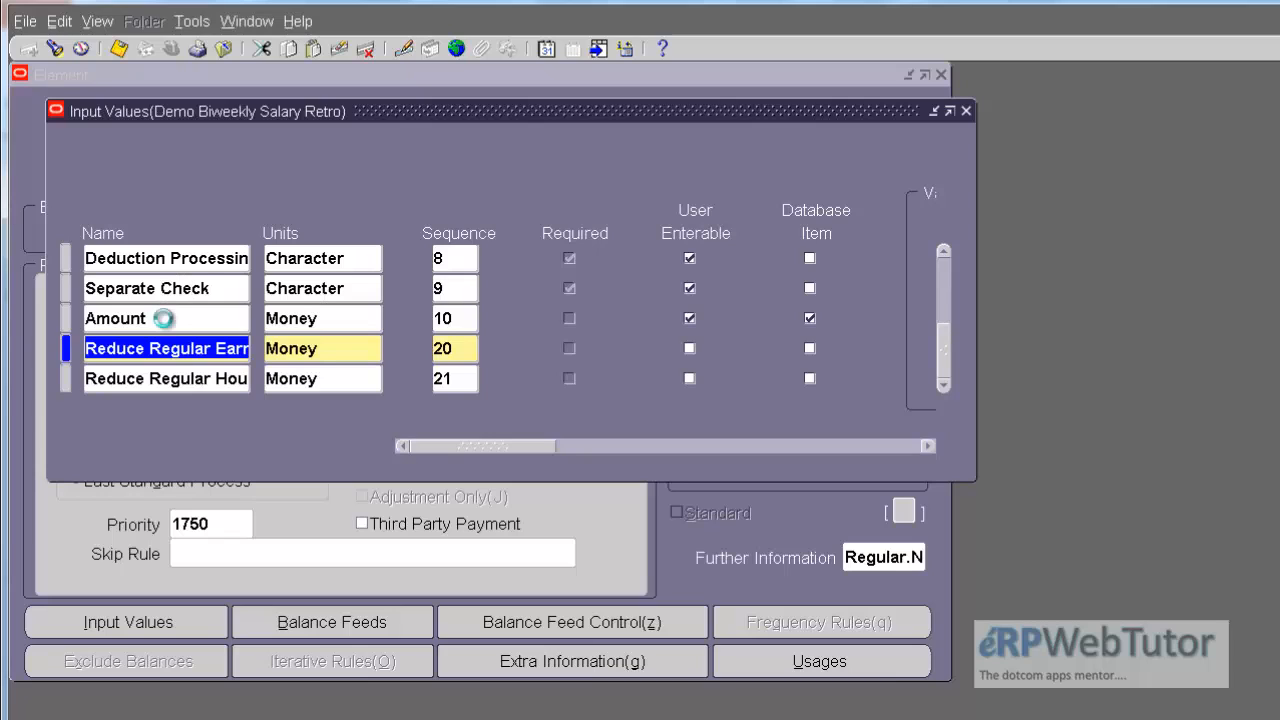
pyautogui.click(168, 320)
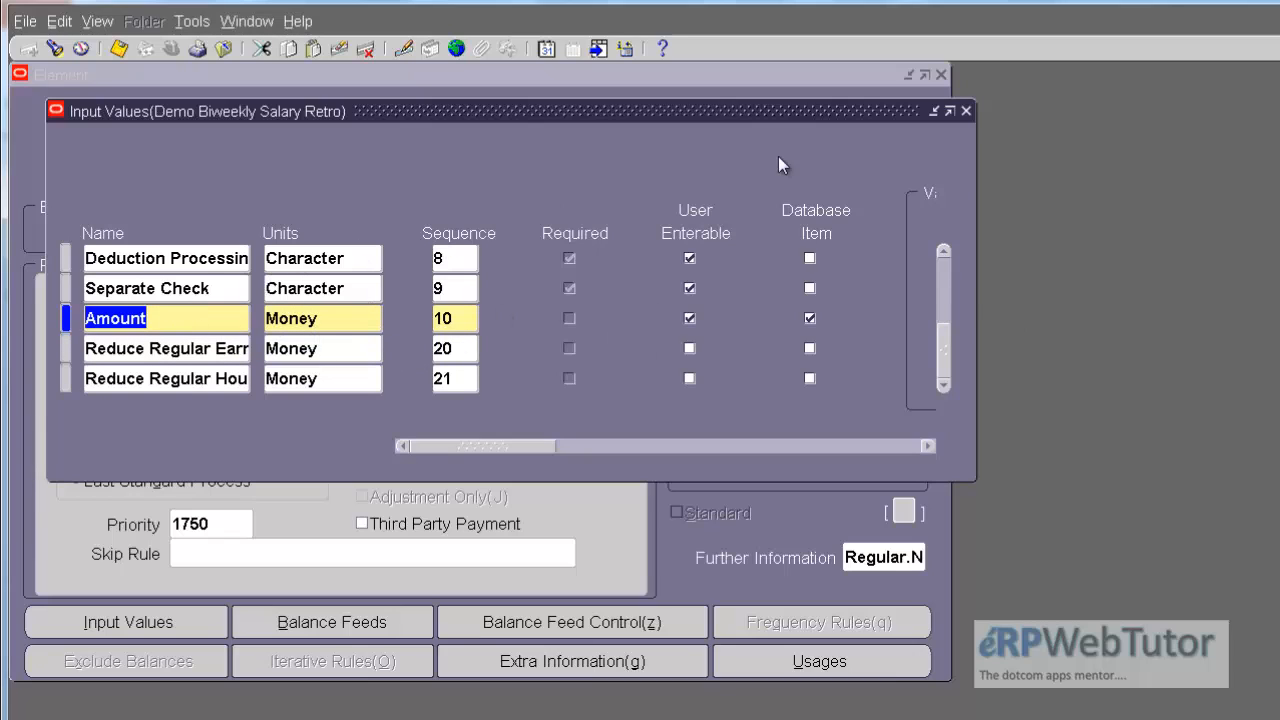
pyautogui.click(964, 110)
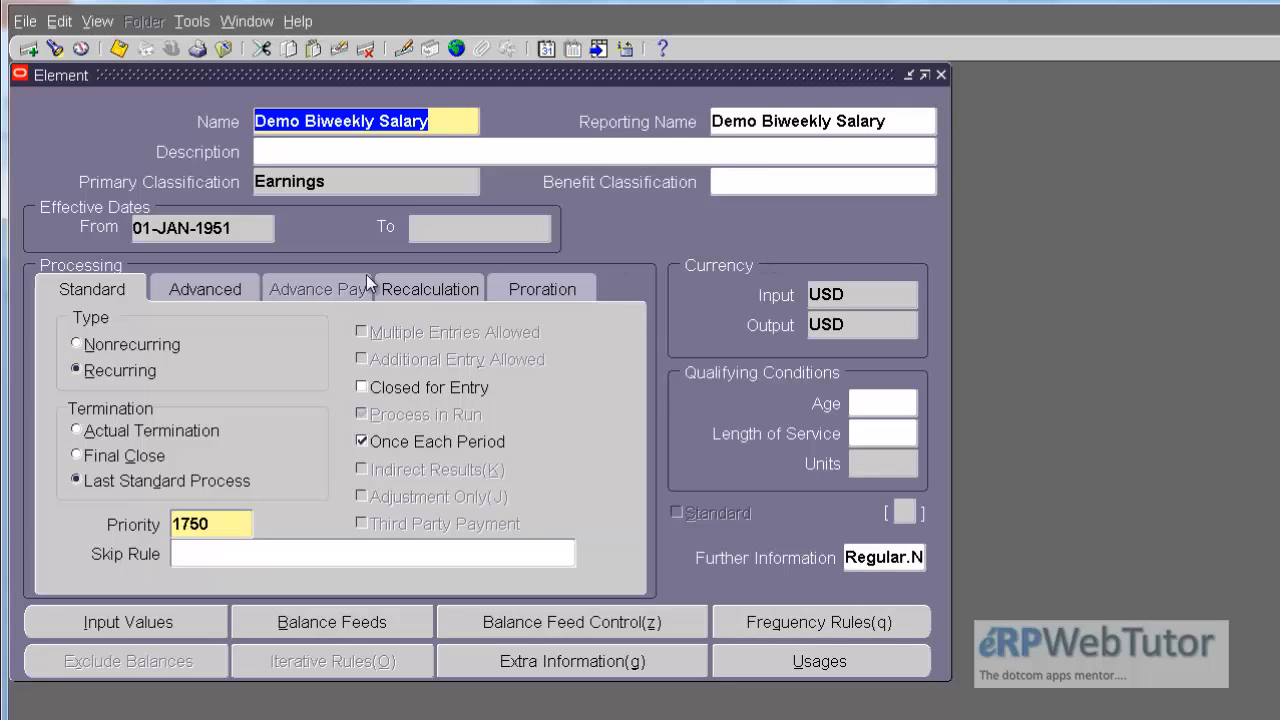
# Step: Check the recalculation event group assigned to the Demo Biweekly Salary element
pyautogui.click(426, 291)
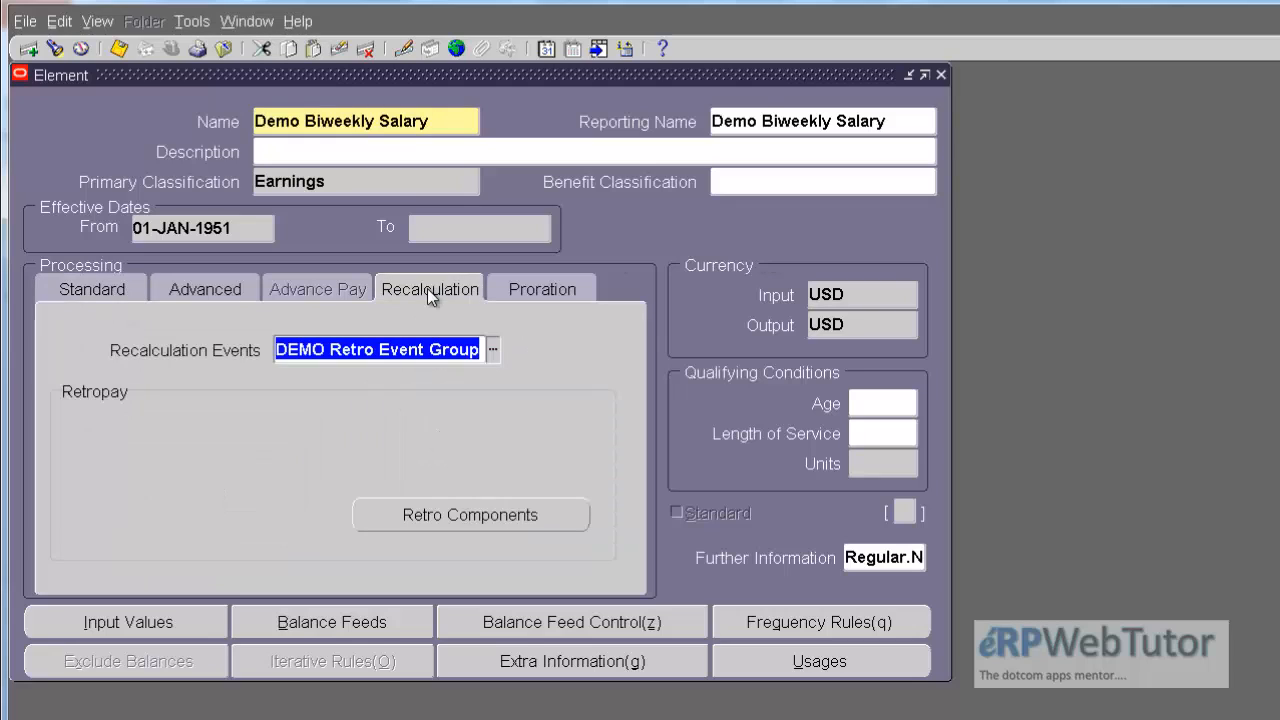
pyautogui.click(302, 351)
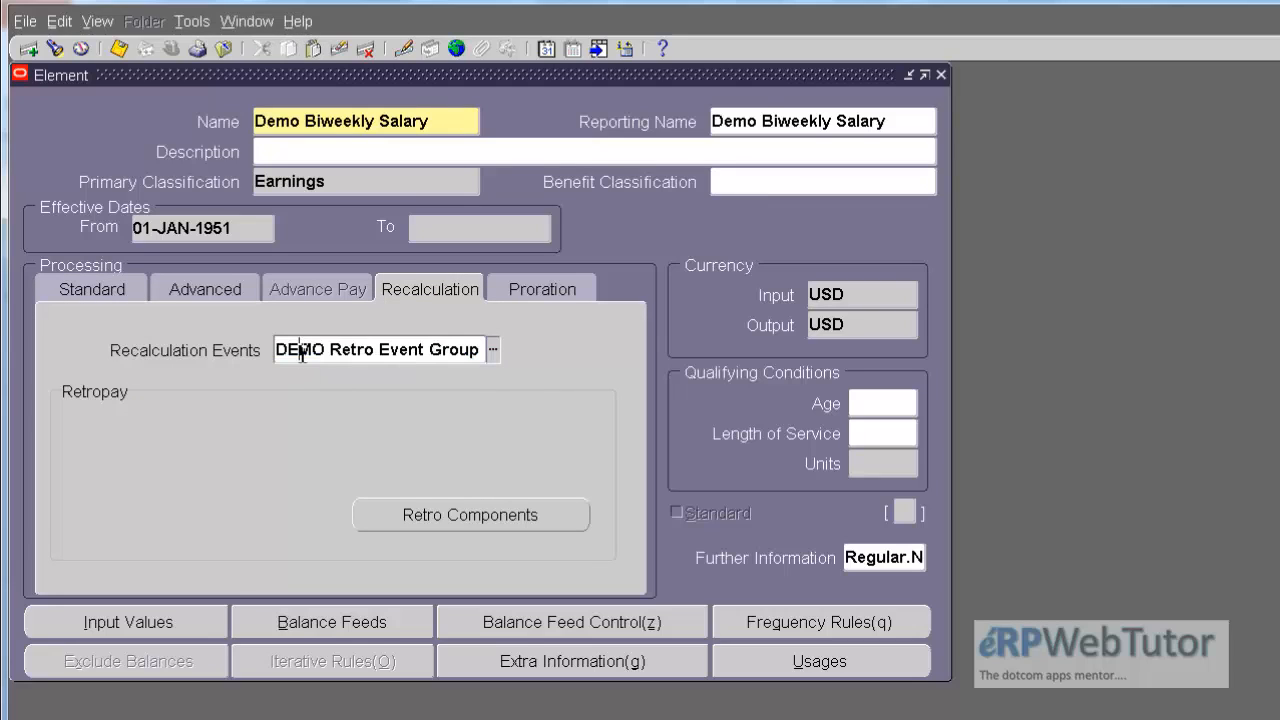
pyautogui.moveTo(276, 352); pyautogui.dragTo(514, 355)
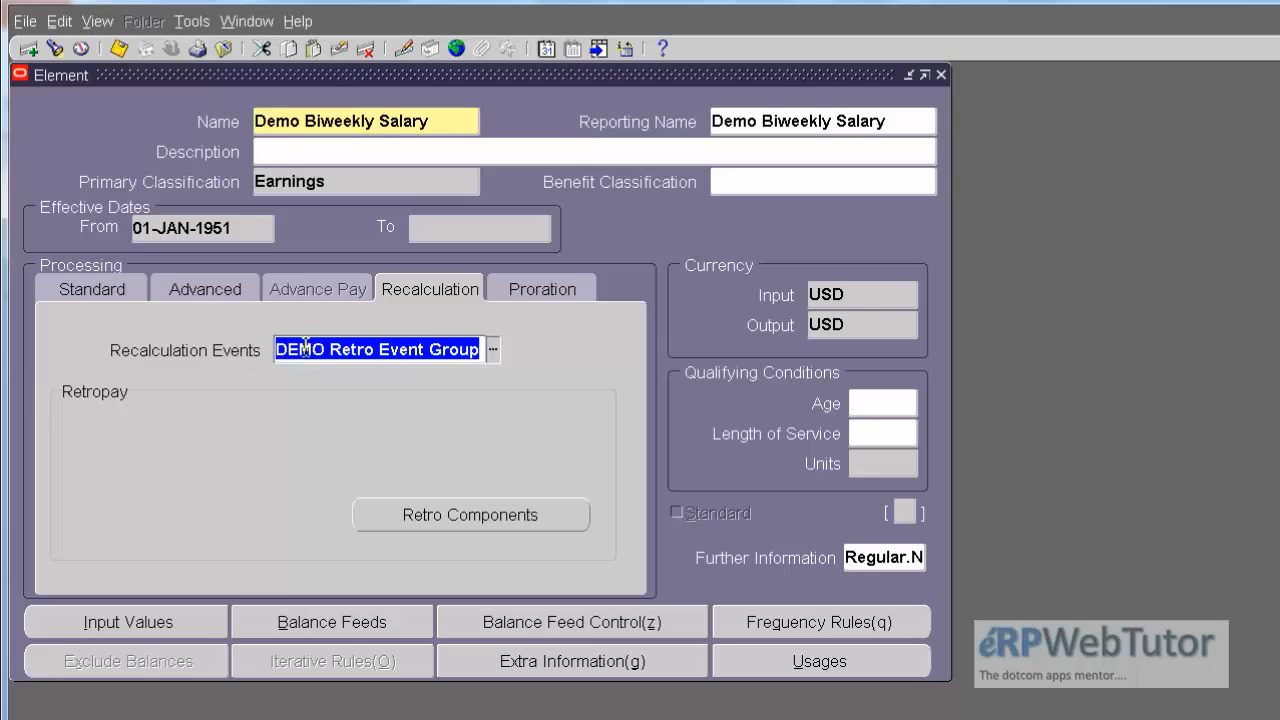
pyautogui.moveTo(281, 350); pyautogui.dragTo(473, 350)
pyautogui.moveTo(473, 350); pyautogui.dragTo(485, 351)
# Step: Open the retro components of the Demo Biweekly Salary element and make Retropay the default component
pyautogui.click(480, 517)
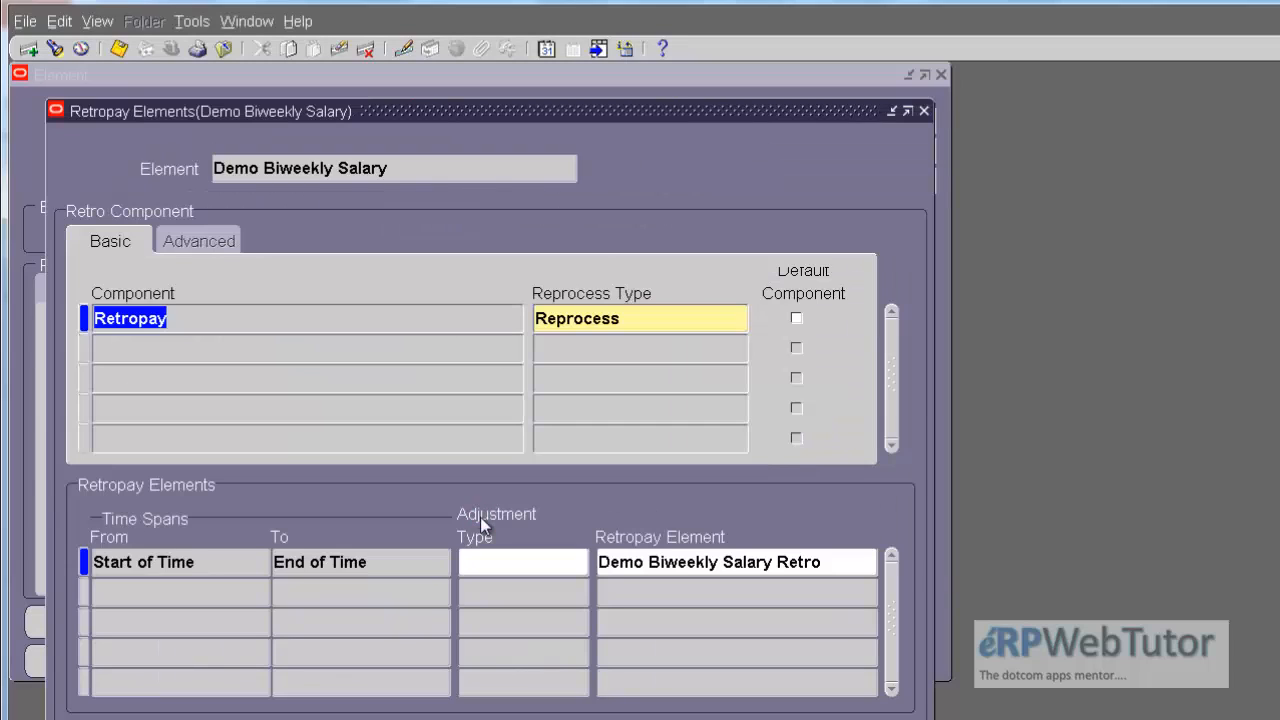
pyautogui.click(275, 328)
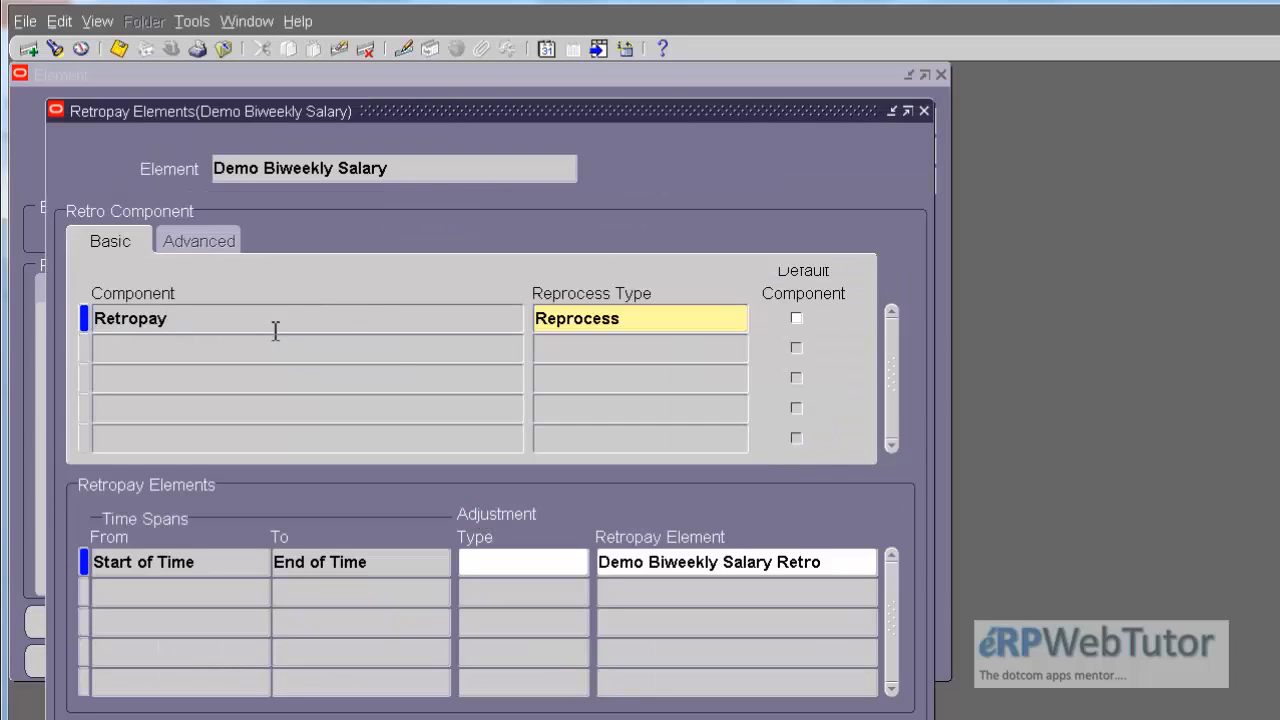
pyautogui.click(645, 320)
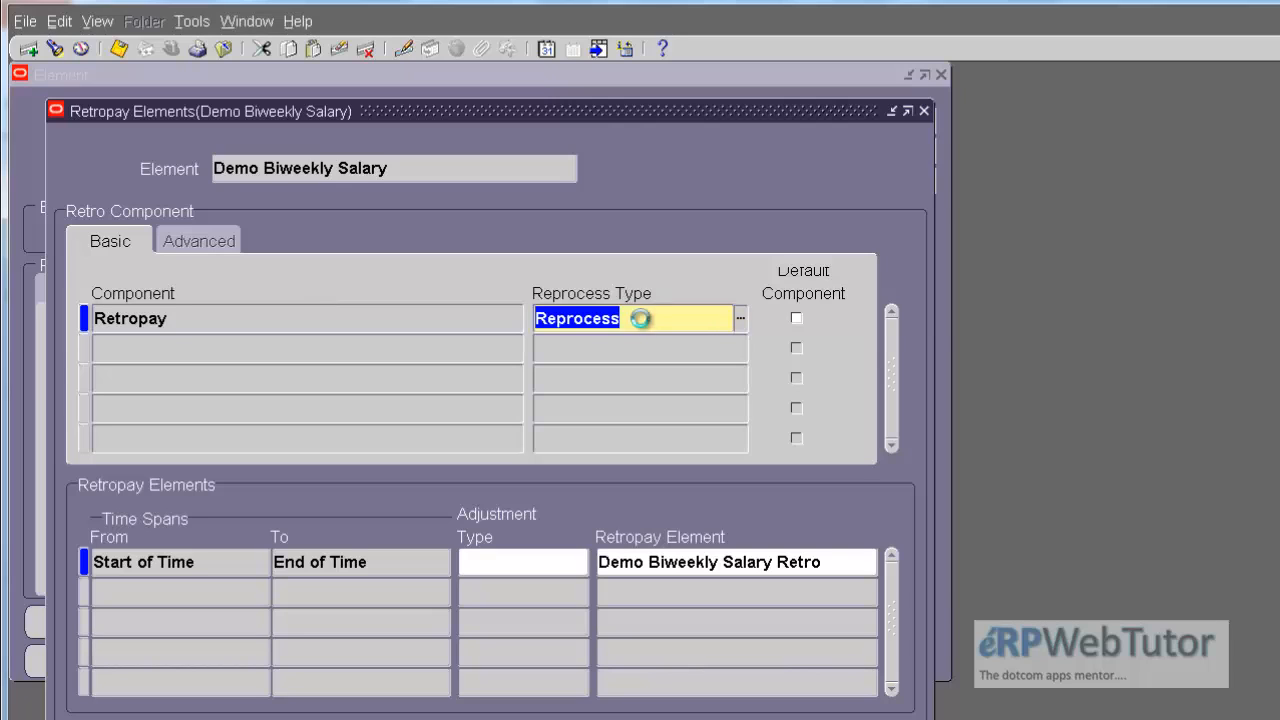
pyautogui.click(796, 320)
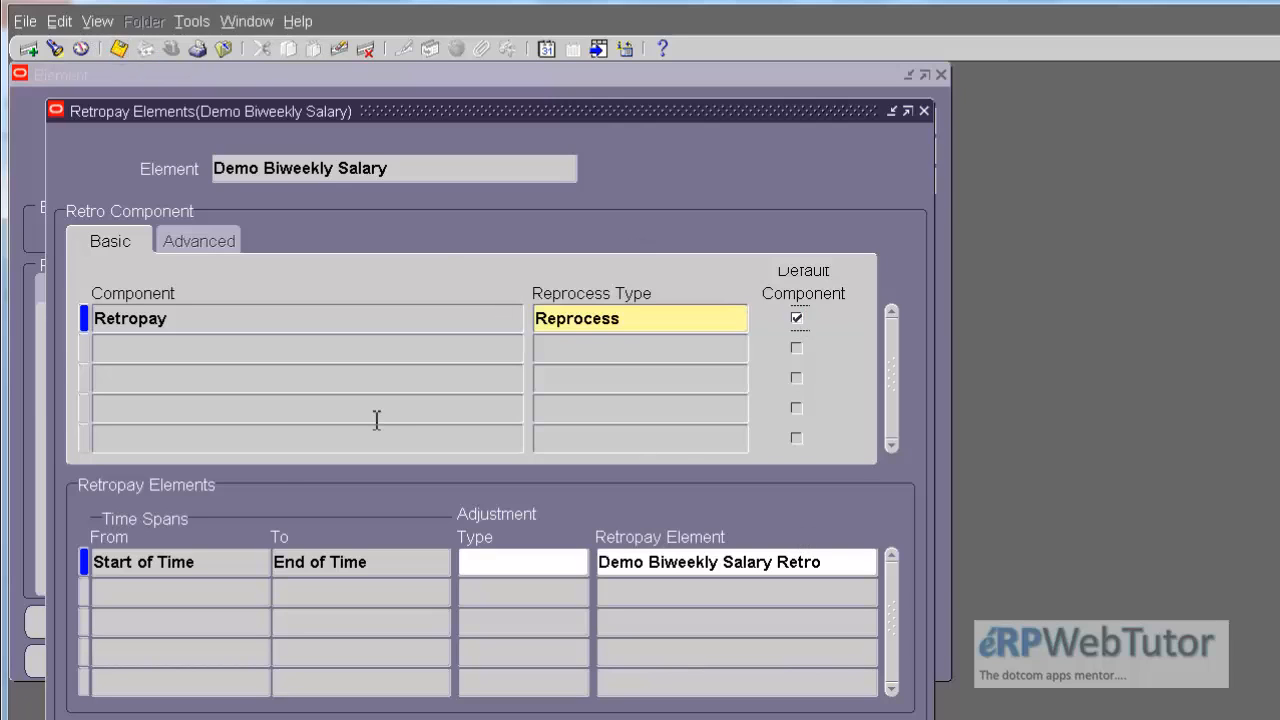
# Step: Review the time span and retropay element assigned to the Retropay component, and close the element forms
pyautogui.click(209, 566)
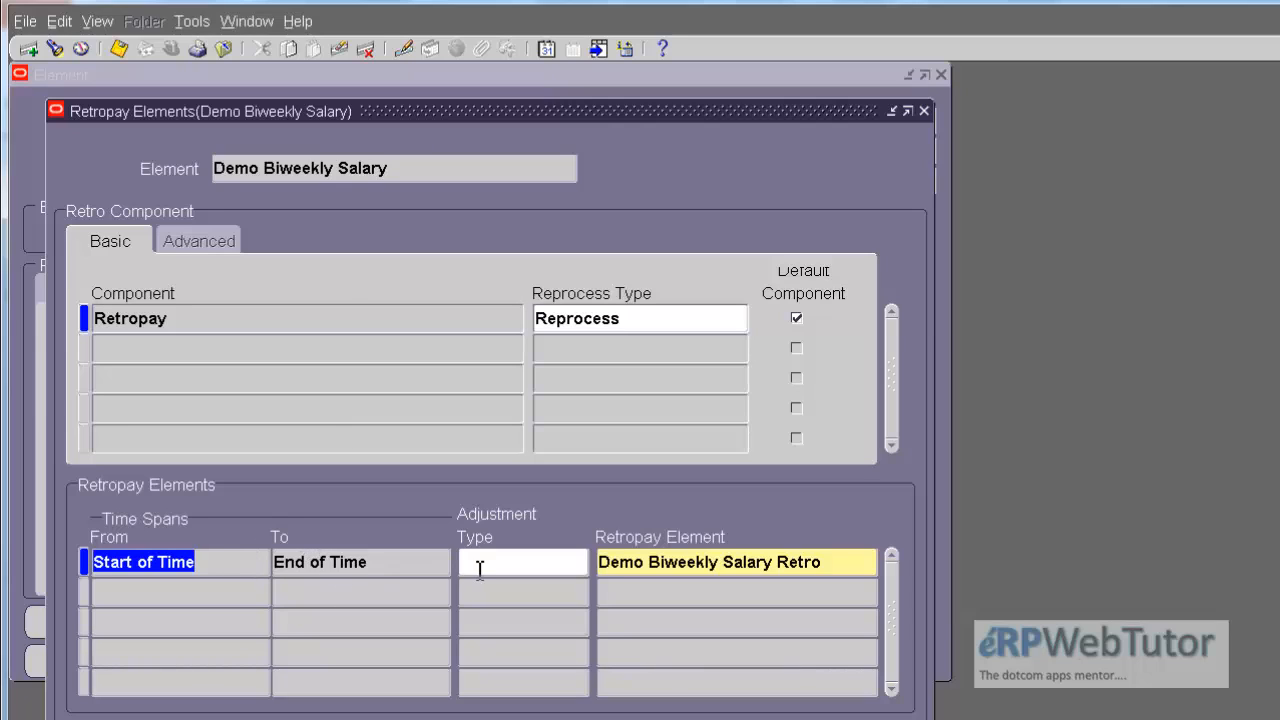
pyautogui.click(643, 561)
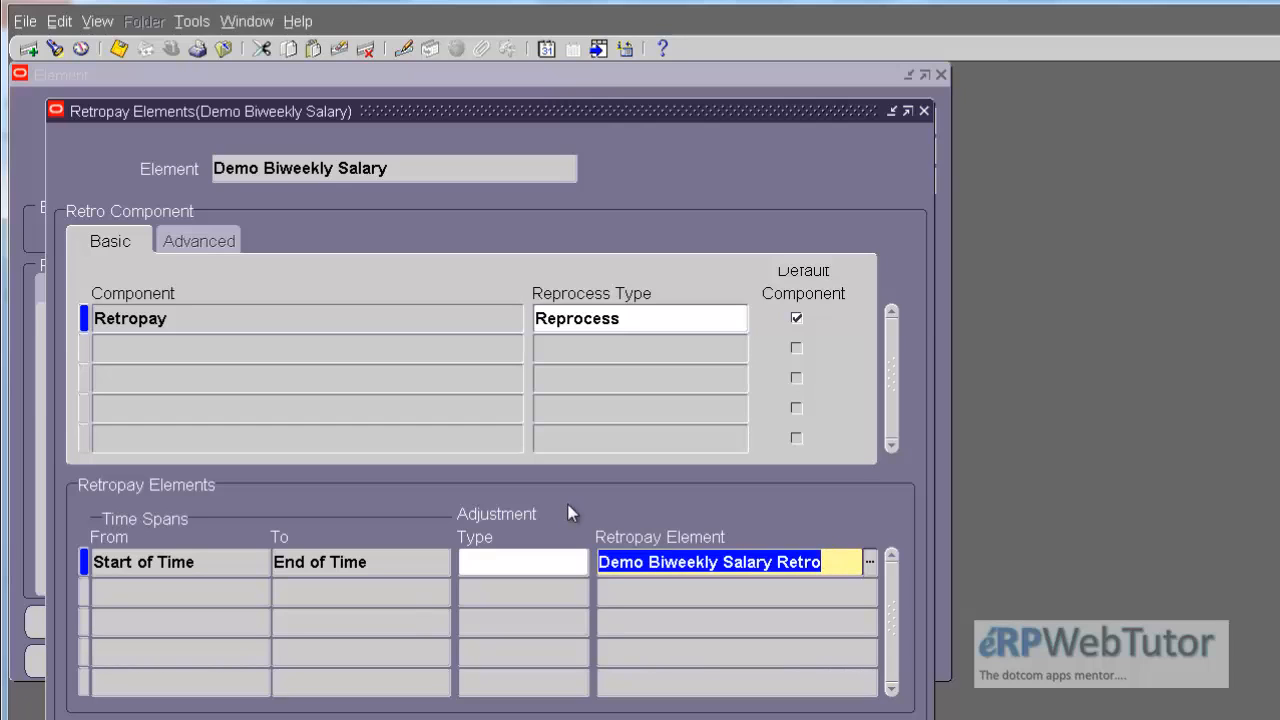
pyautogui.click(924, 111)
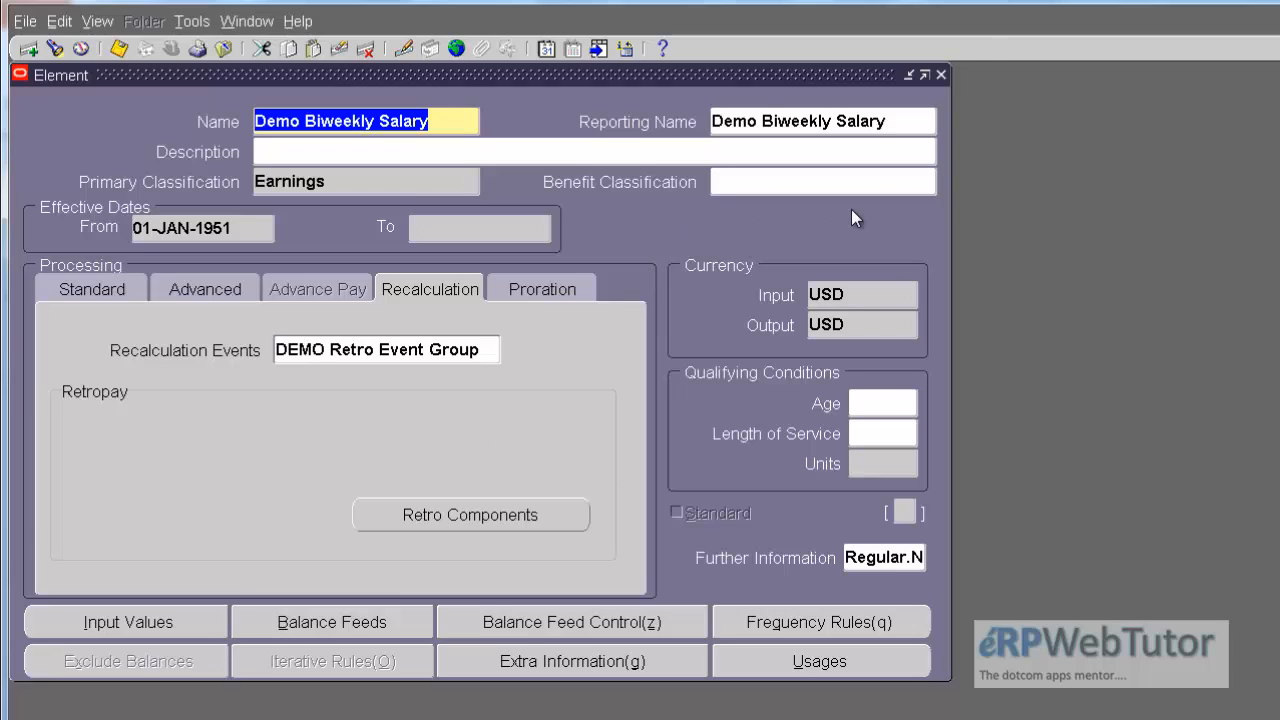
pyautogui.click(941, 75)
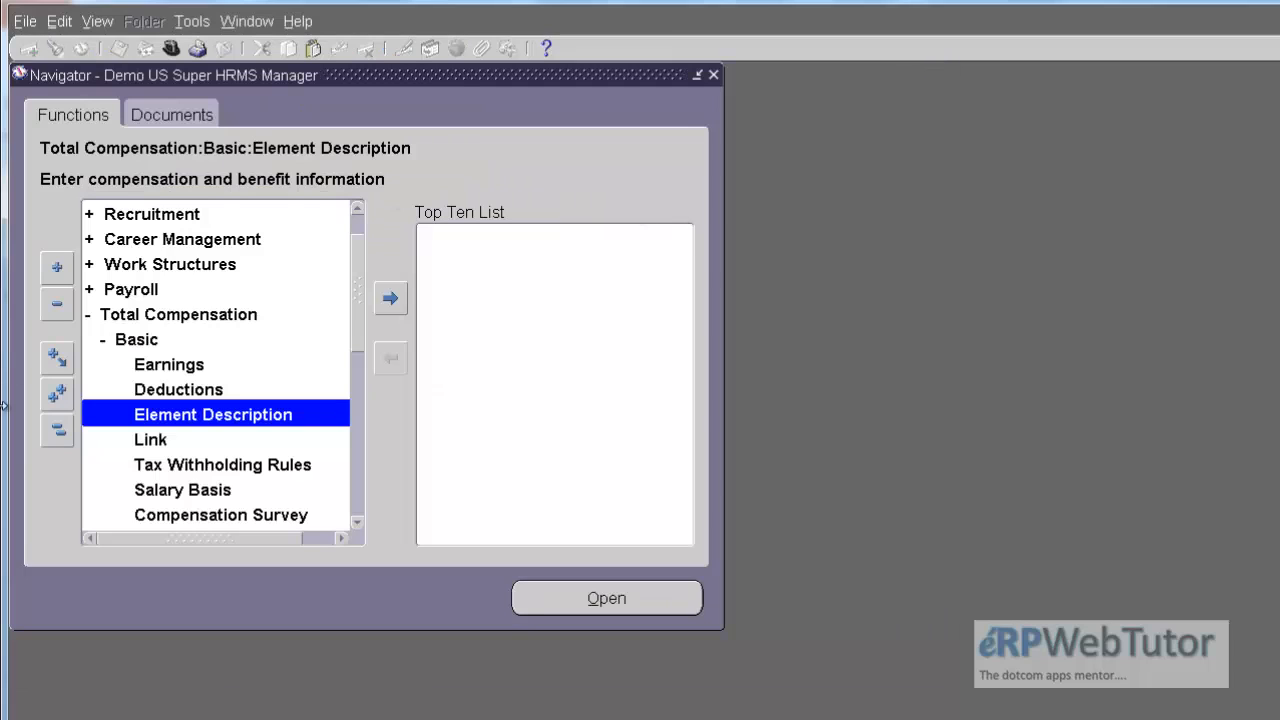
# Step: Open the People form with the effective date unchanged and find the employee by last name
pyautogui.click(57, 430)
pyautogui.doubleClick(236, 214)
pyautogui.doubleClick(218, 238)
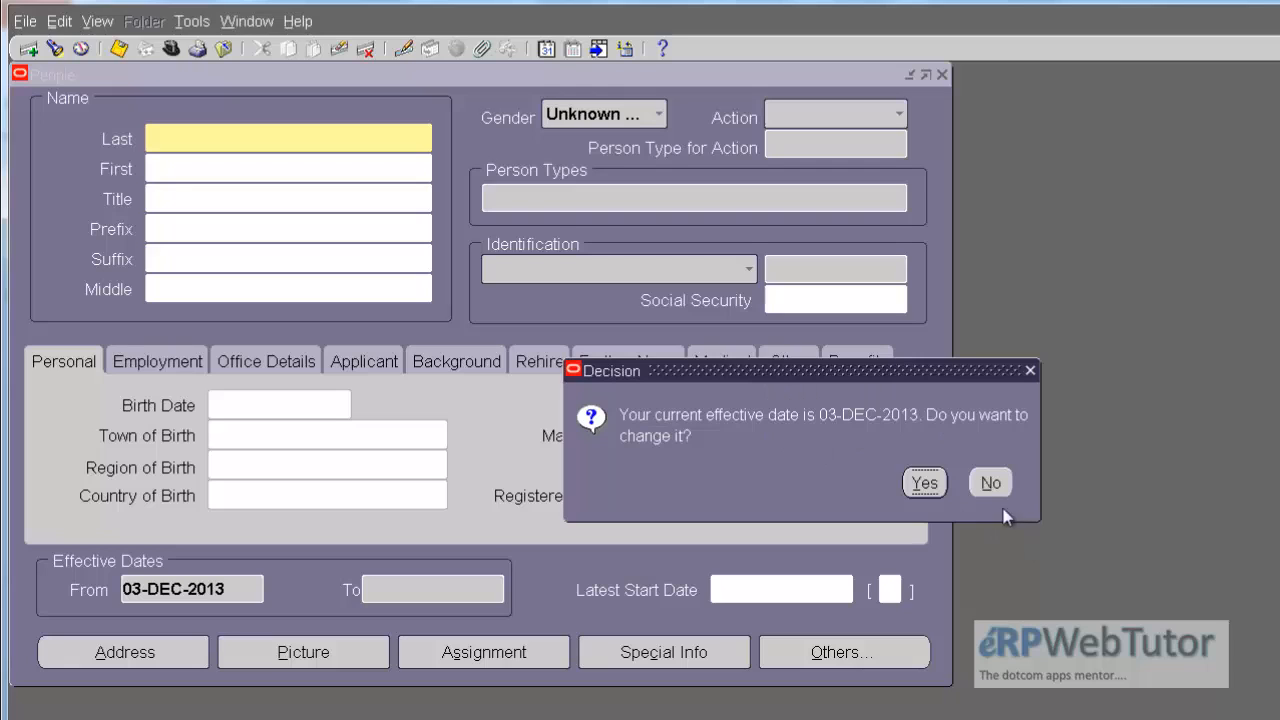
pyautogui.click(992, 484)
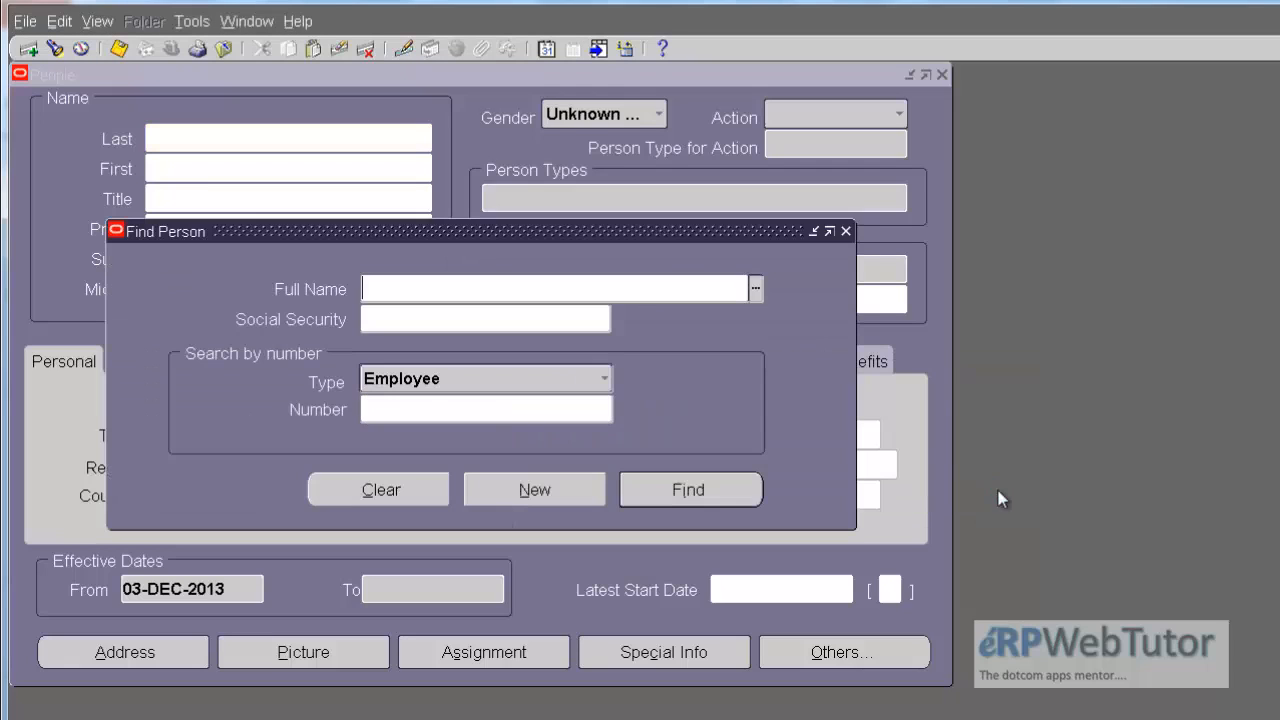
pyautogui.write('jones')
pyautogui.press('Tab')
pyautogui.press('Return')
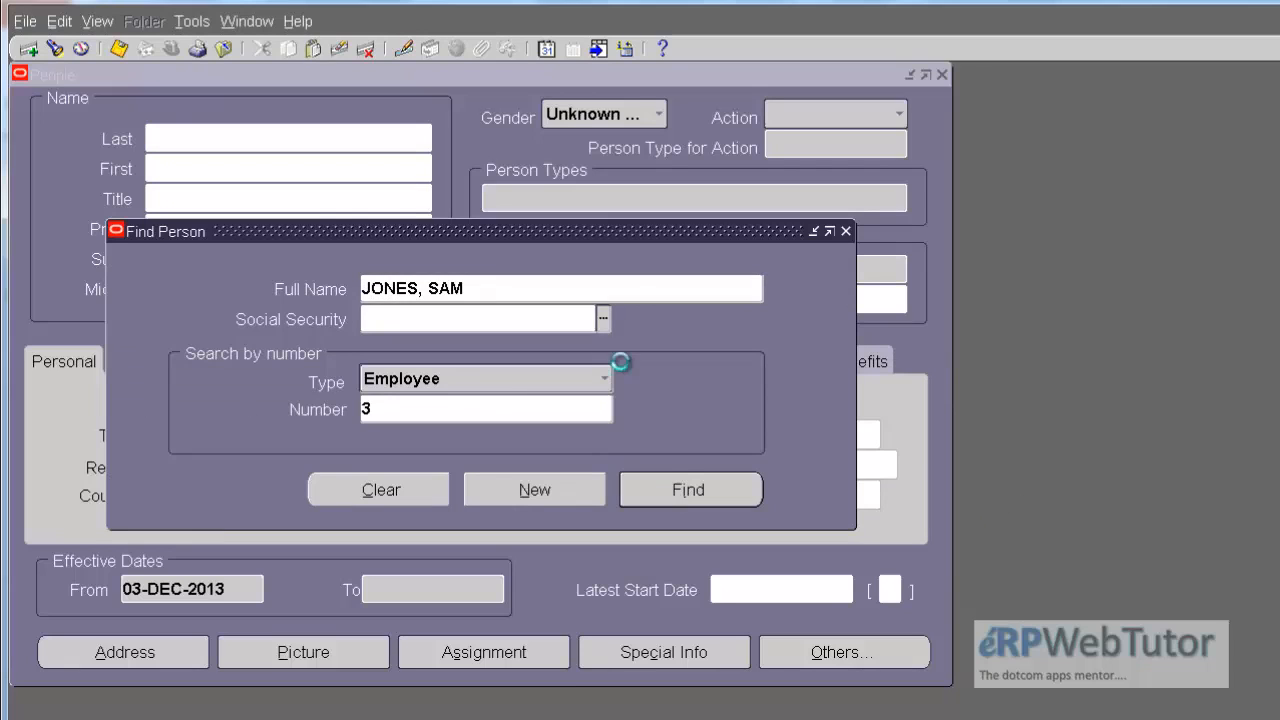
# Step: Open the salary page from the employee's assignment and set the new salary's start date to 14-Oct-2013
pyautogui.click(484, 648)
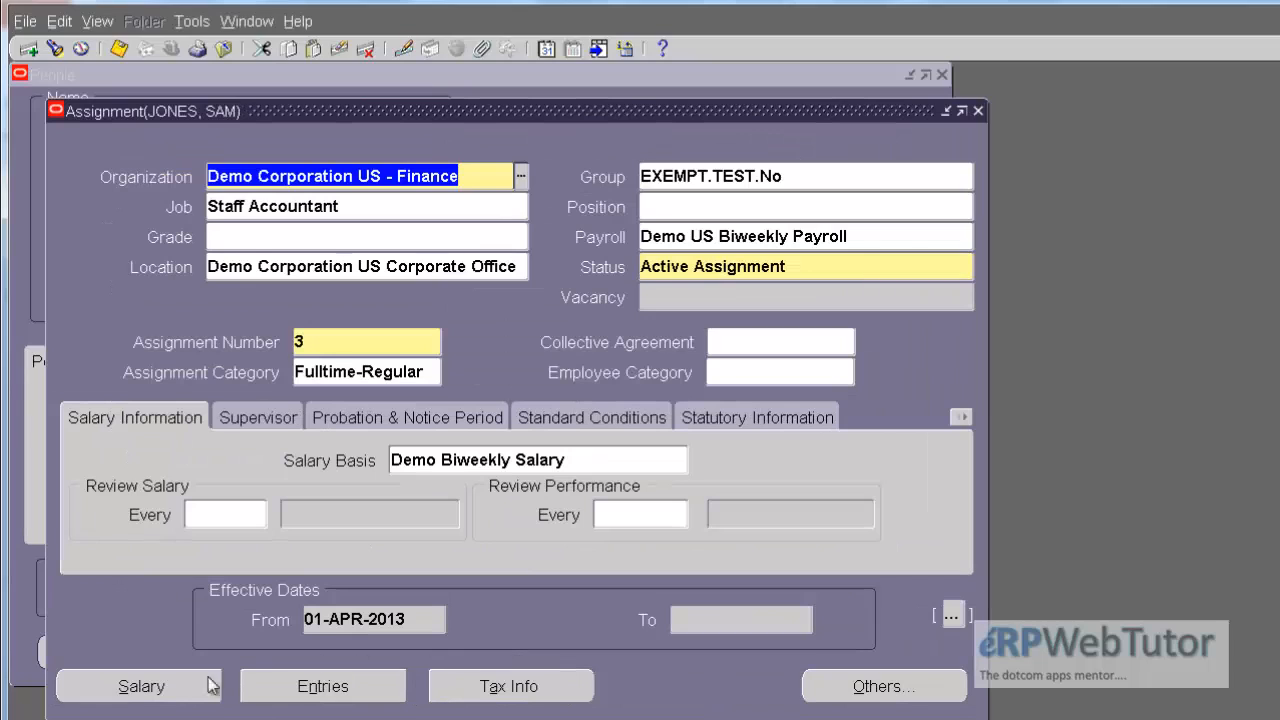
pyautogui.click(178, 688)
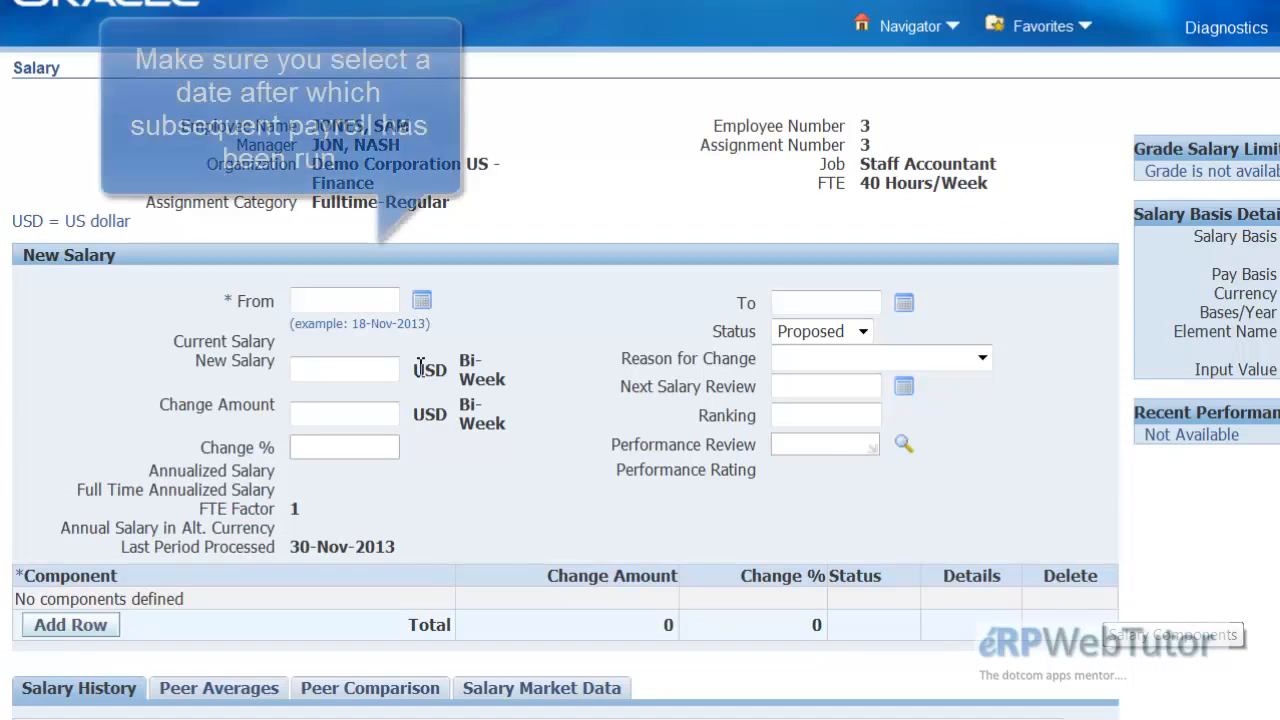
pyautogui.click(421, 302)
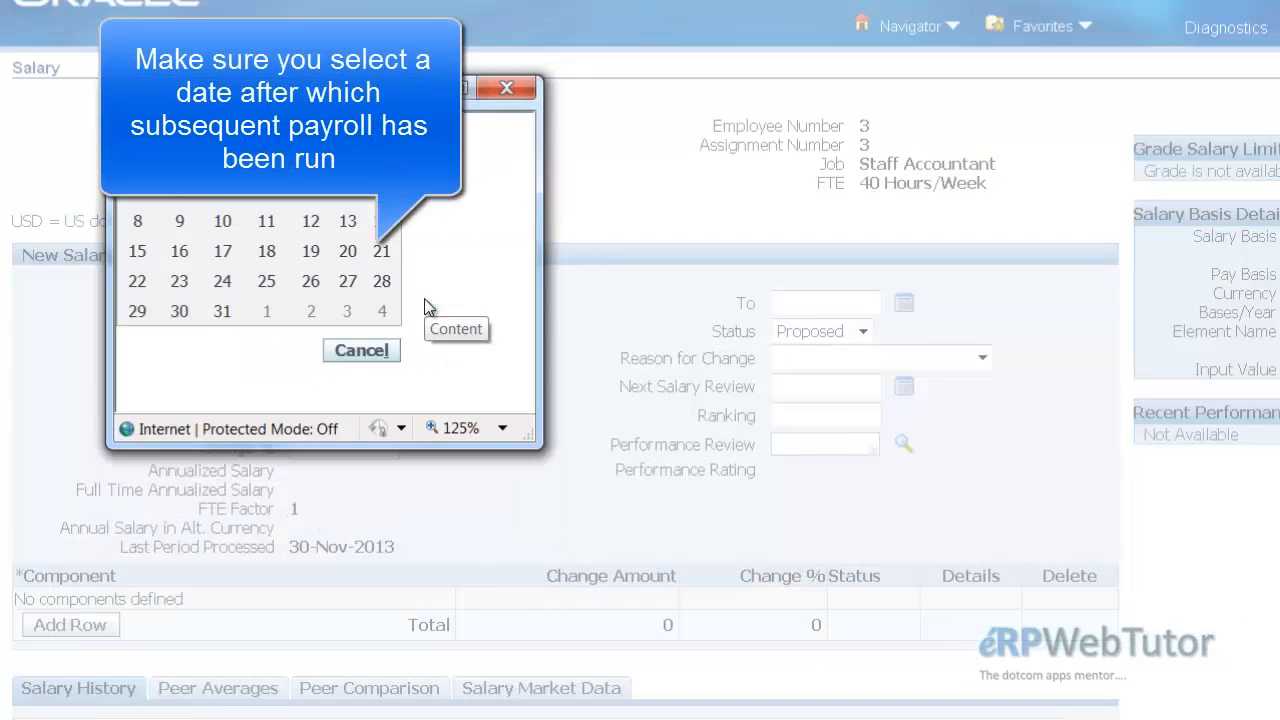
pyautogui.click(222, 135)
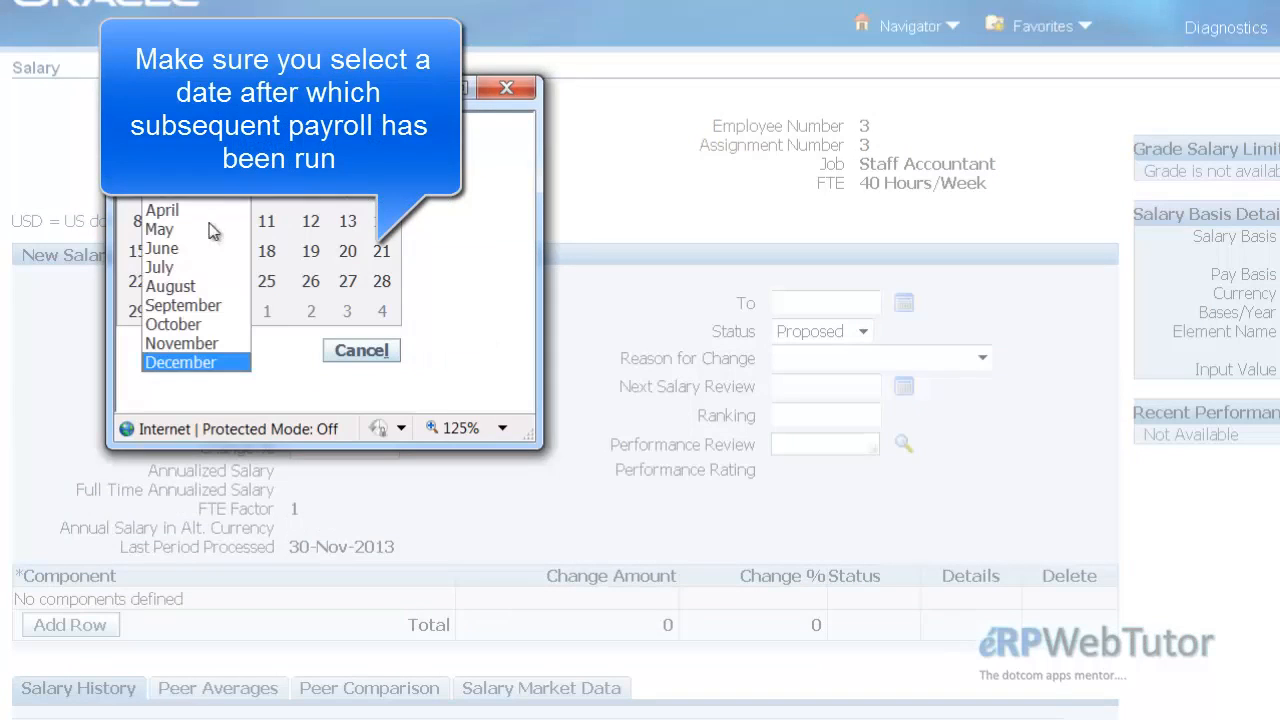
pyautogui.click(175, 326)
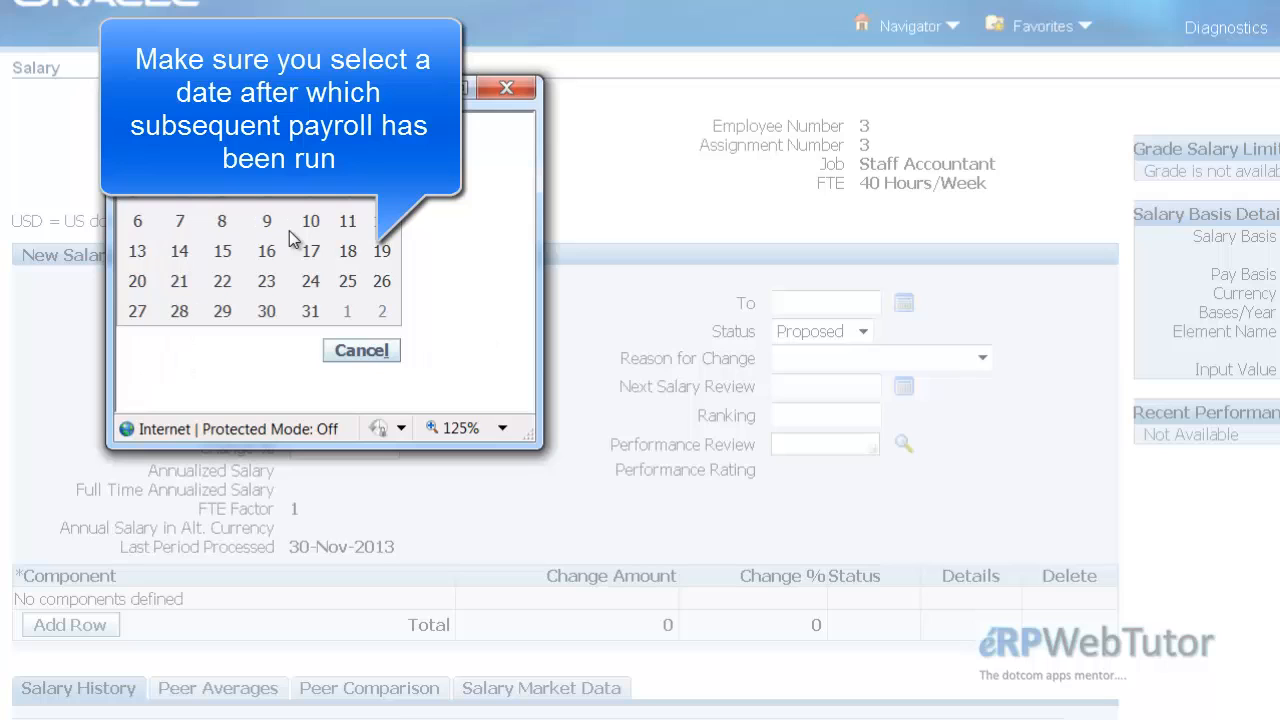
pyautogui.click(224, 251)
pyautogui.click(421, 300)
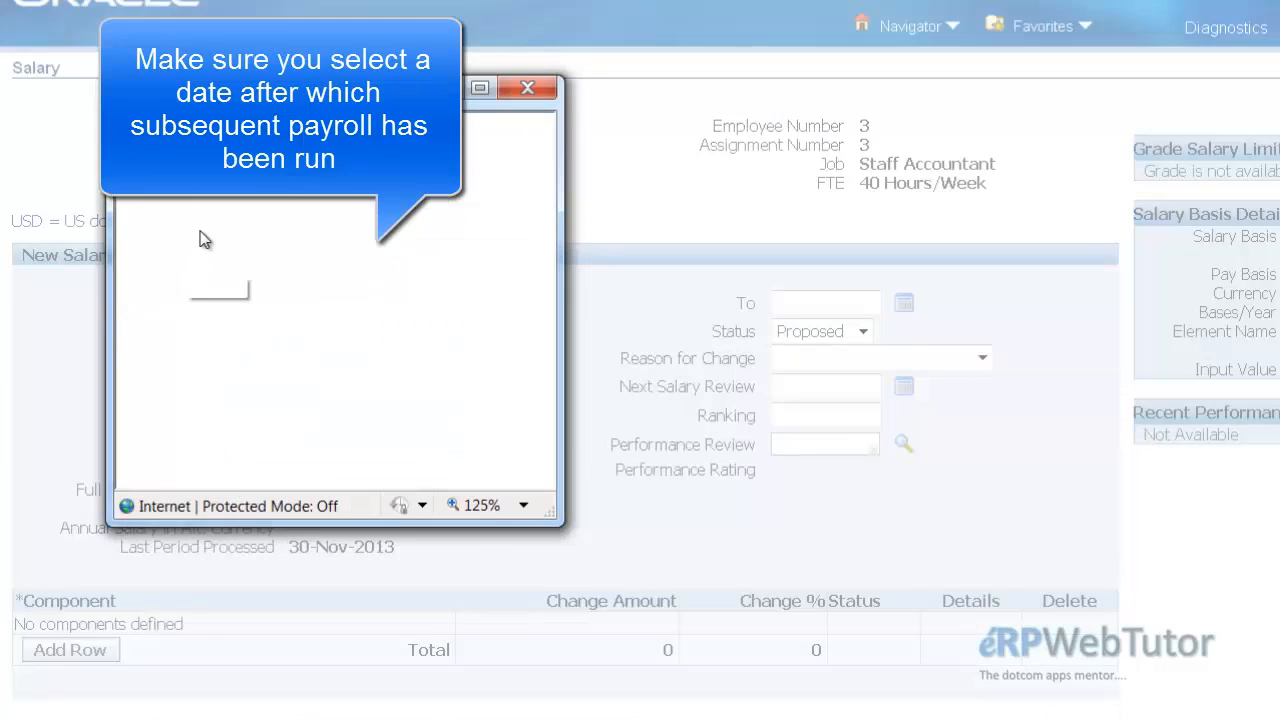
pyautogui.click(182, 250)
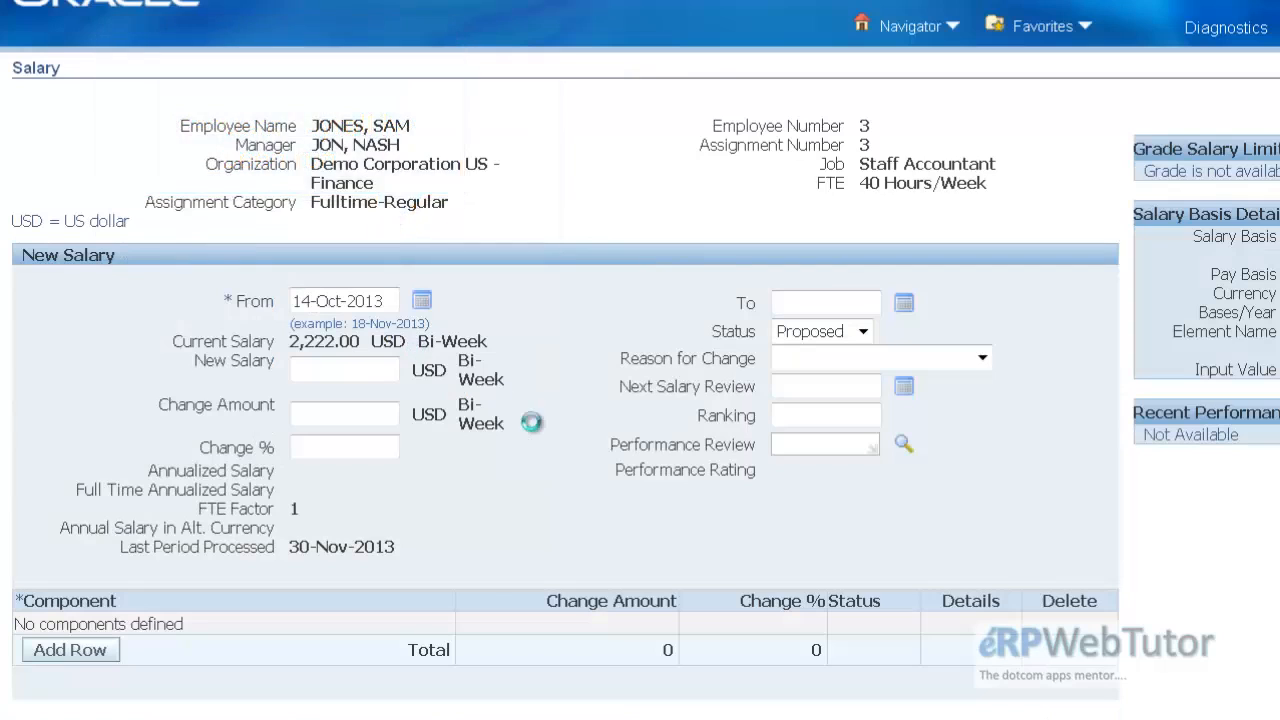
# Step: Set the new salary to 2,444 USD with status Approved and select a reason for the change
pyautogui.click(327, 368)
pyautogui.write('2444')
pyautogui.press('Tab')
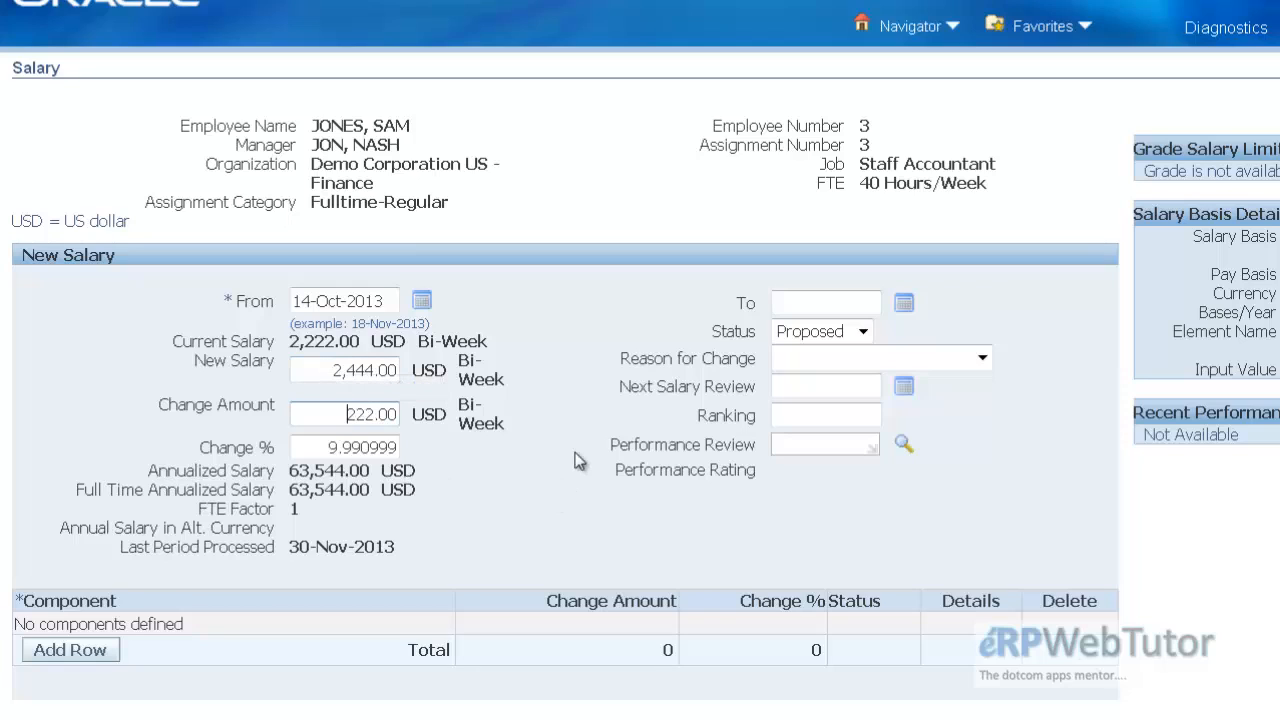
pyautogui.click(823, 333)
pyautogui.click(810, 374)
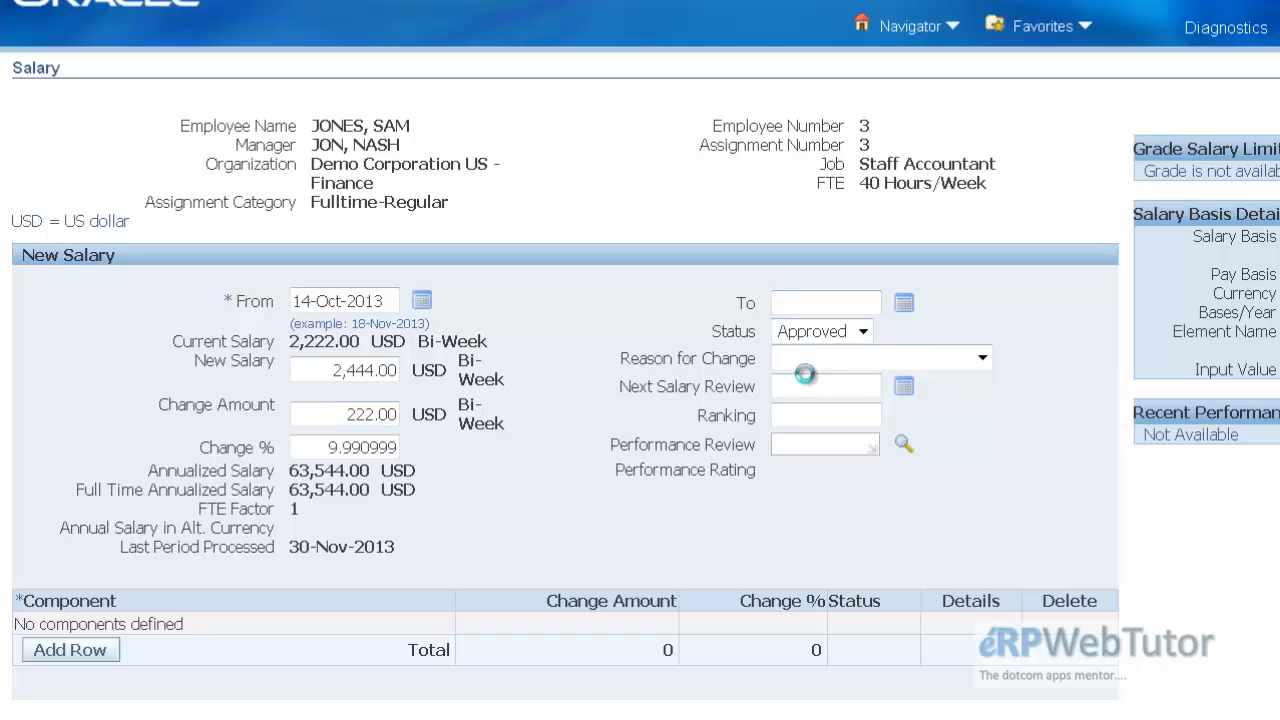
pyautogui.click(884, 360)
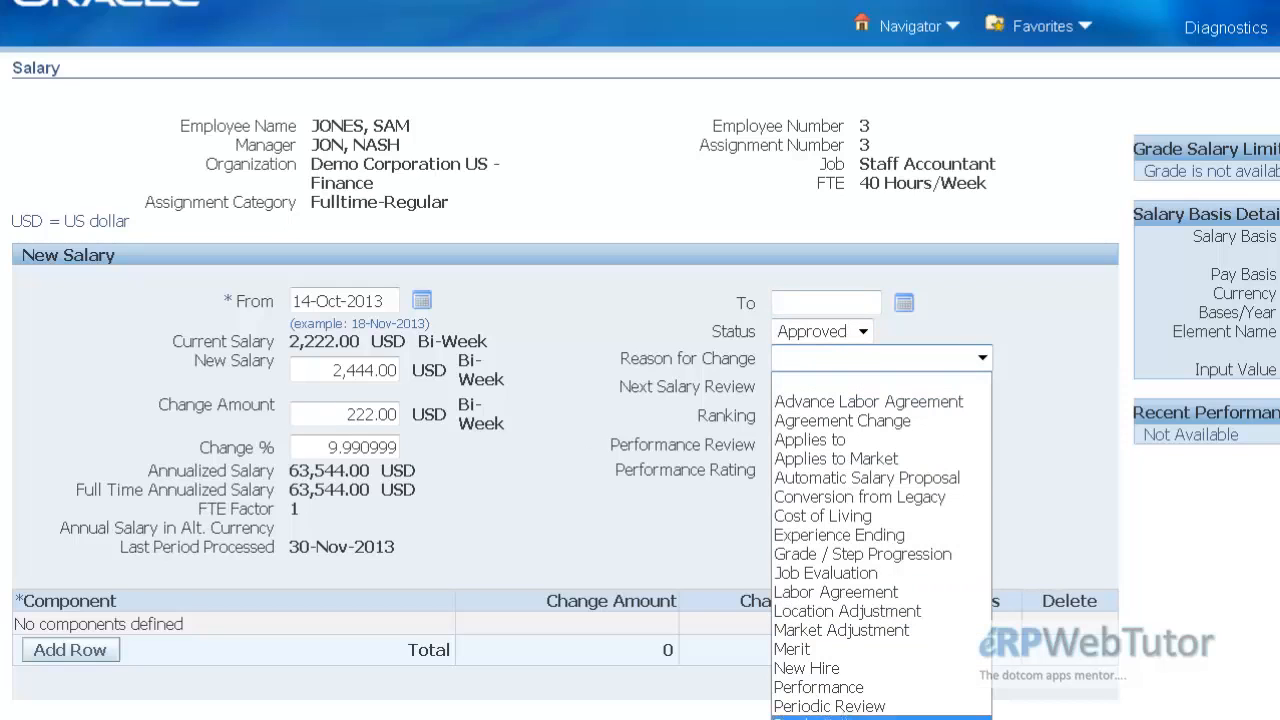
pyautogui.click(831, 650)
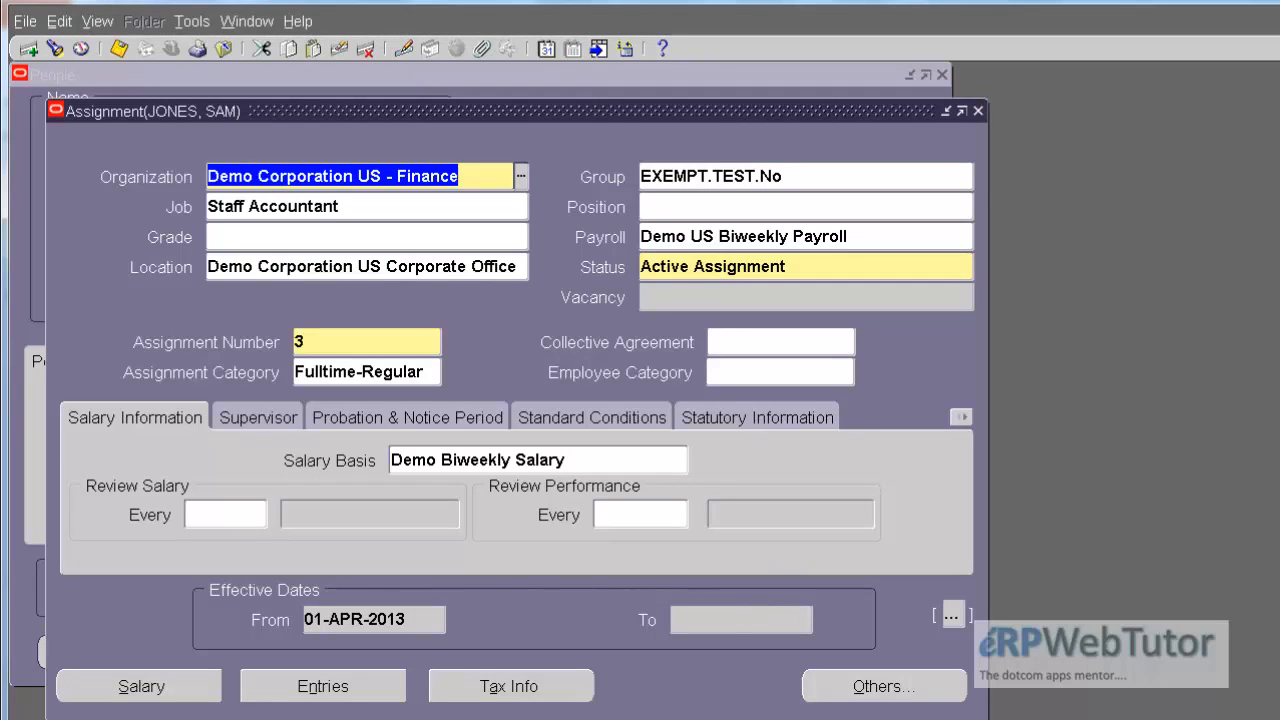
# Step: Review the employee's QuickPay runs from 30-NOV-2013 back to 19-OCT-2013
pyautogui.click(862, 685)
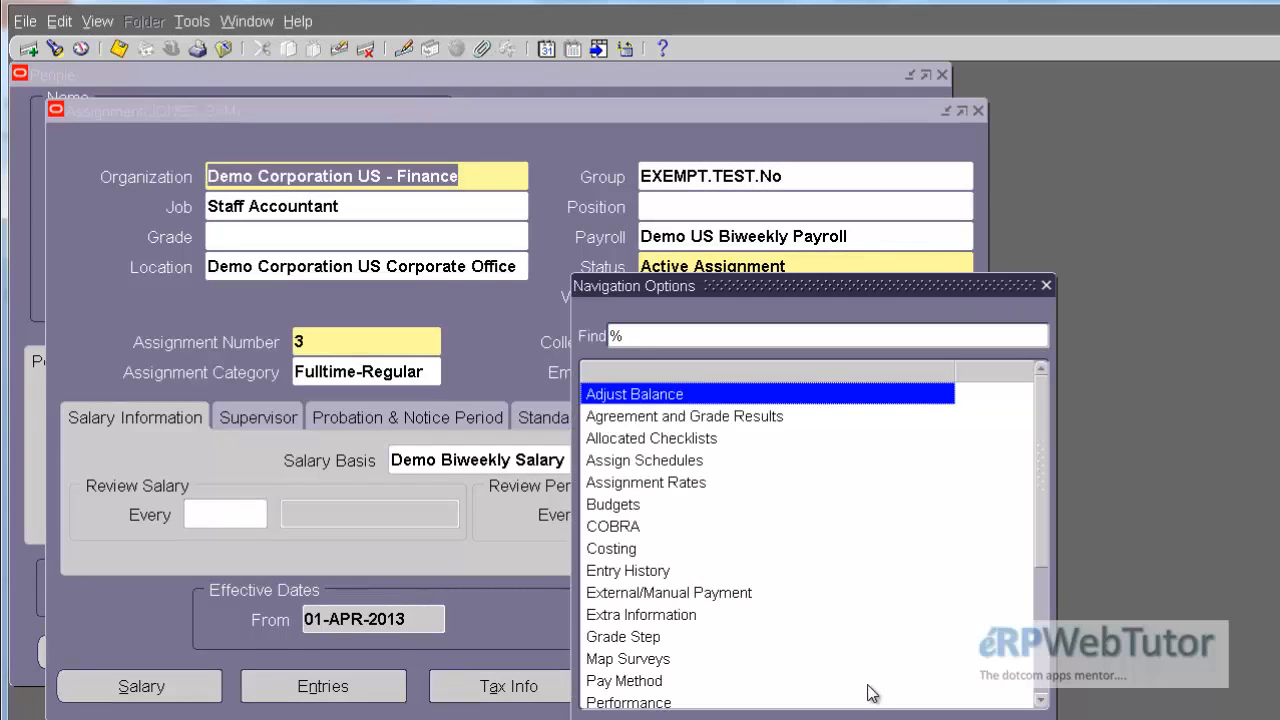
pyautogui.doubleClick(867, 685)
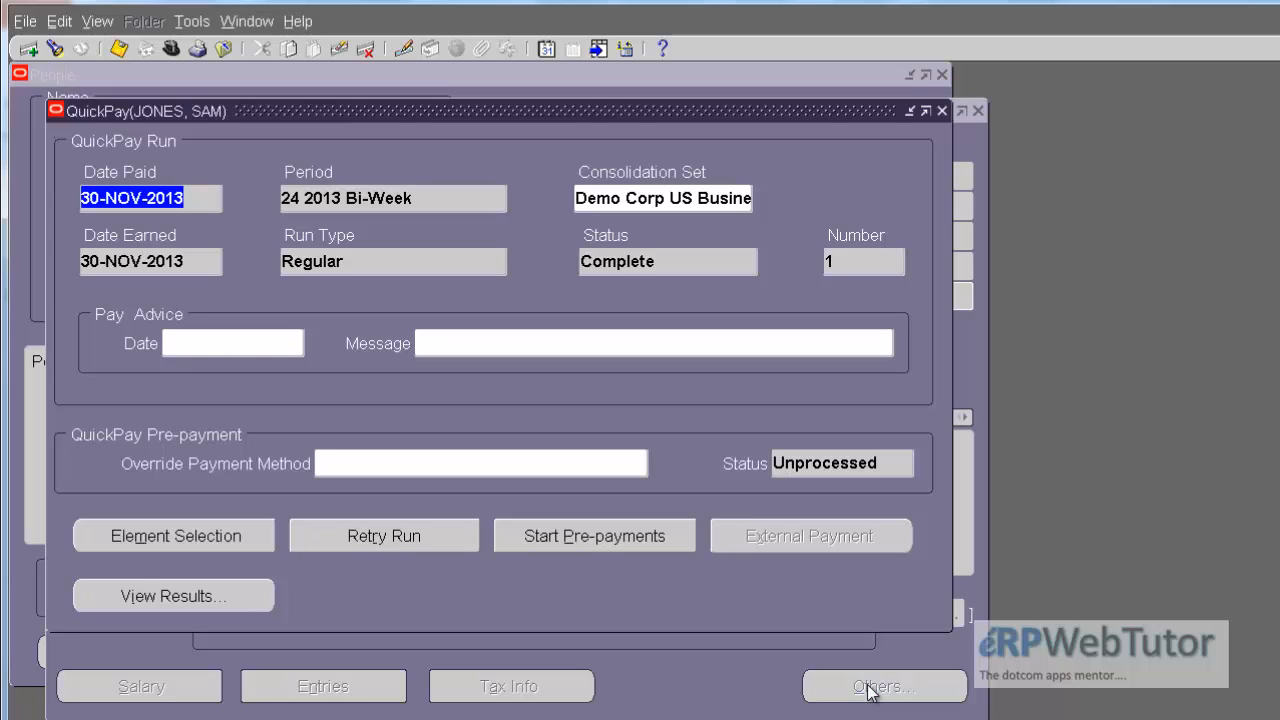
pyautogui.press('Down')
pyautogui.press('Down')
pyautogui.press('Down')
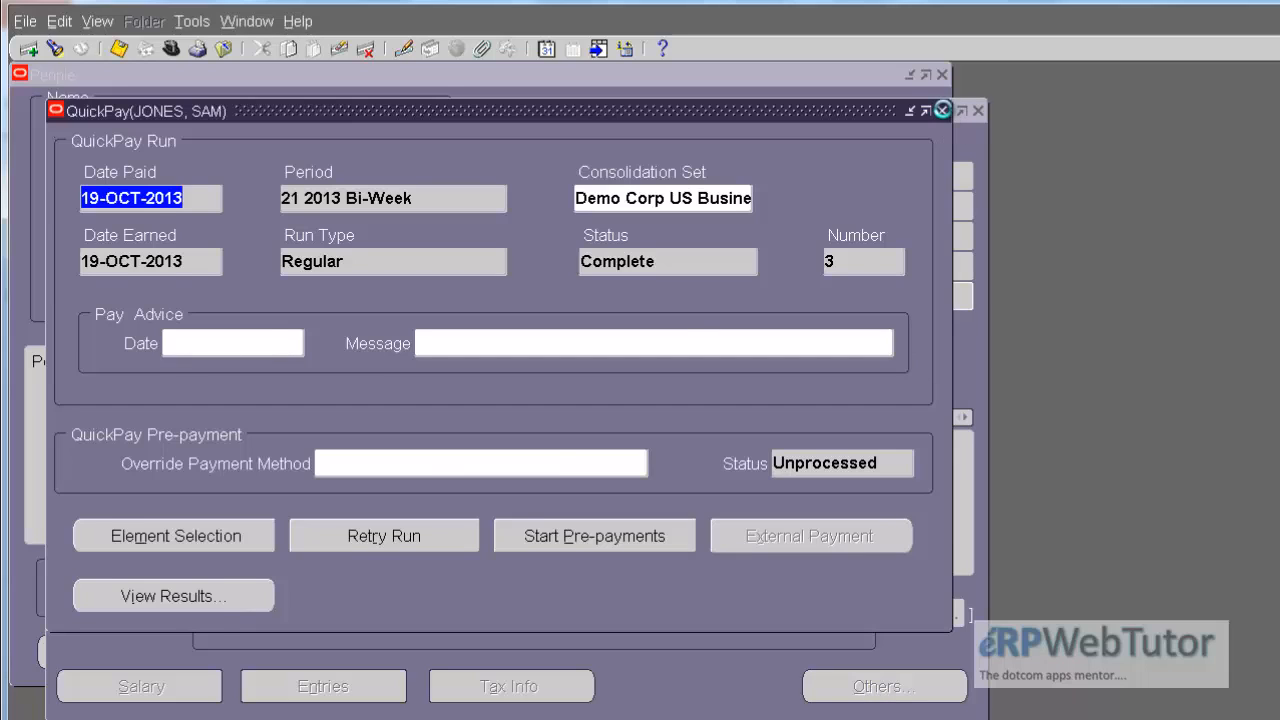
pyautogui.click(942, 110)
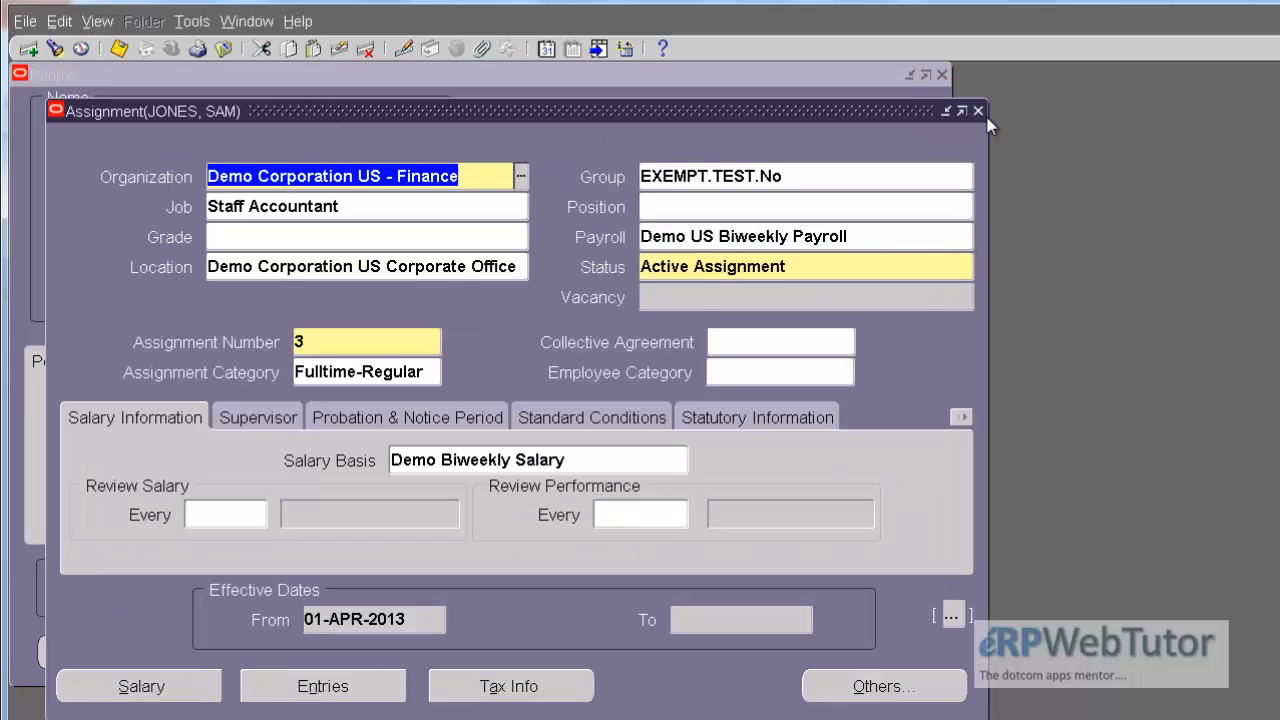
# Step: Start a new single request for the Retro-Notifications Report (Enhanced) - PDF
pyautogui.click(97, 21)
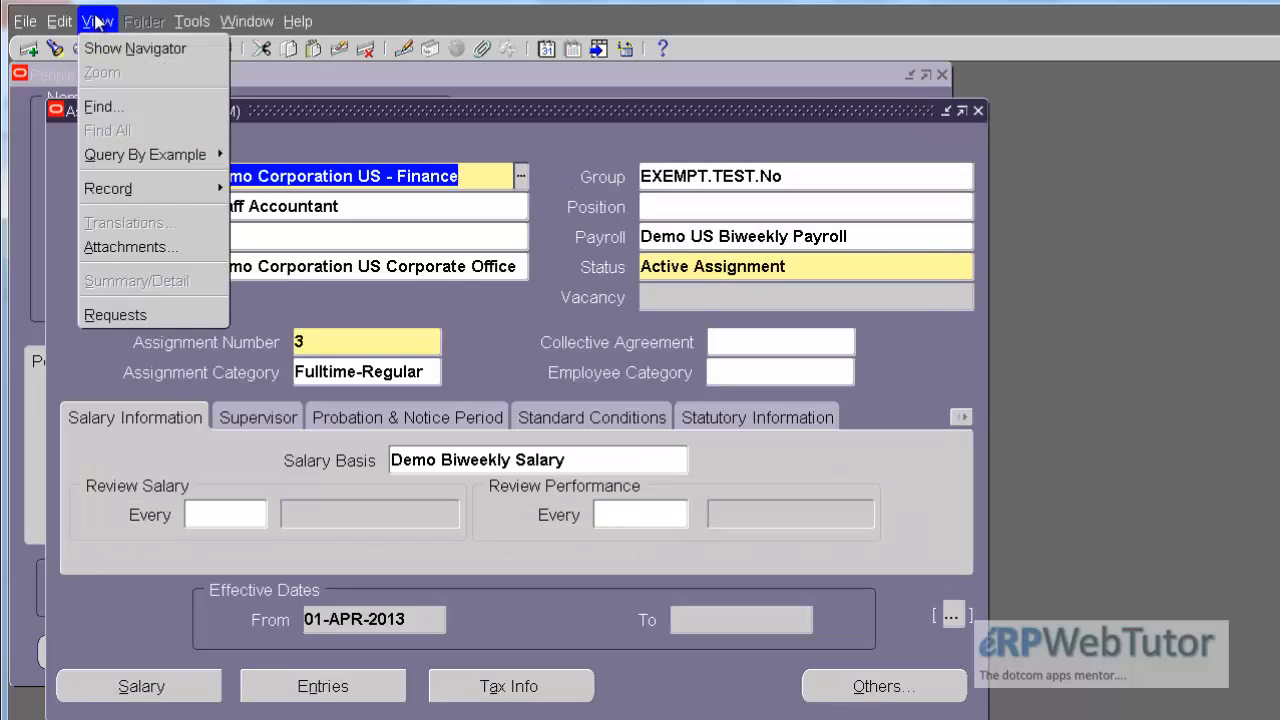
pyautogui.click(146, 316)
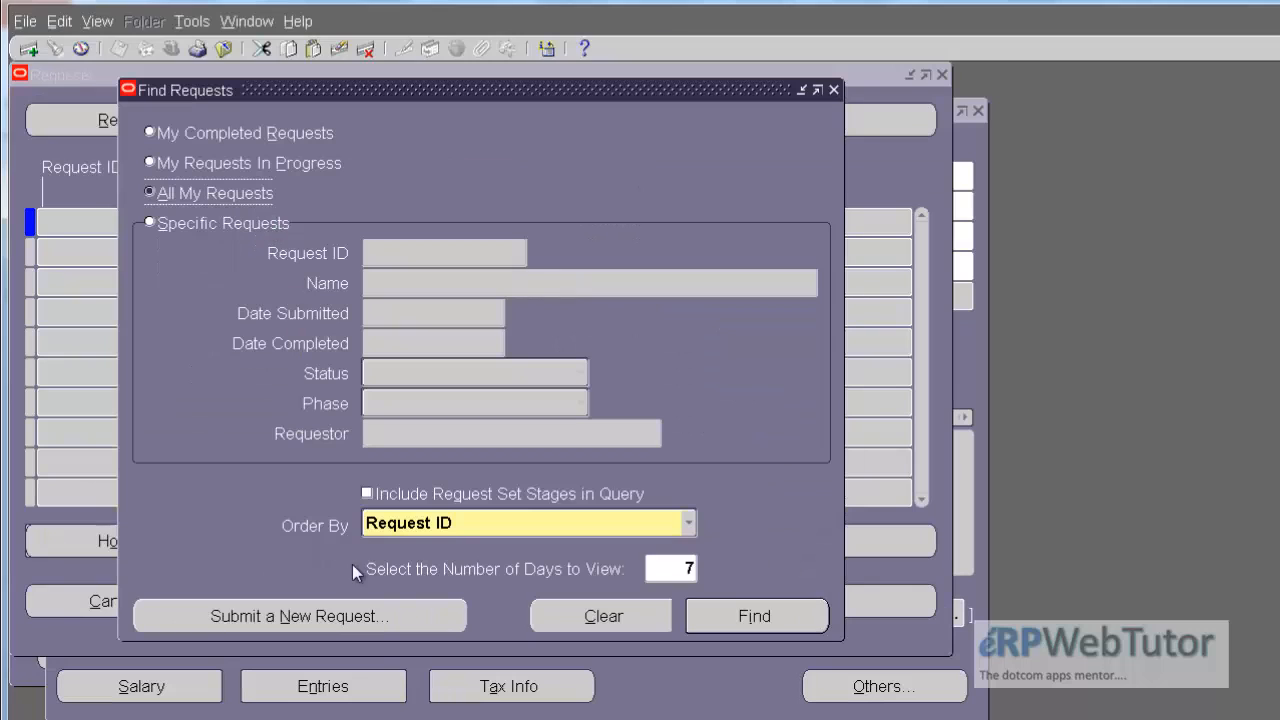
pyautogui.click(323, 608)
pyautogui.click(457, 503)
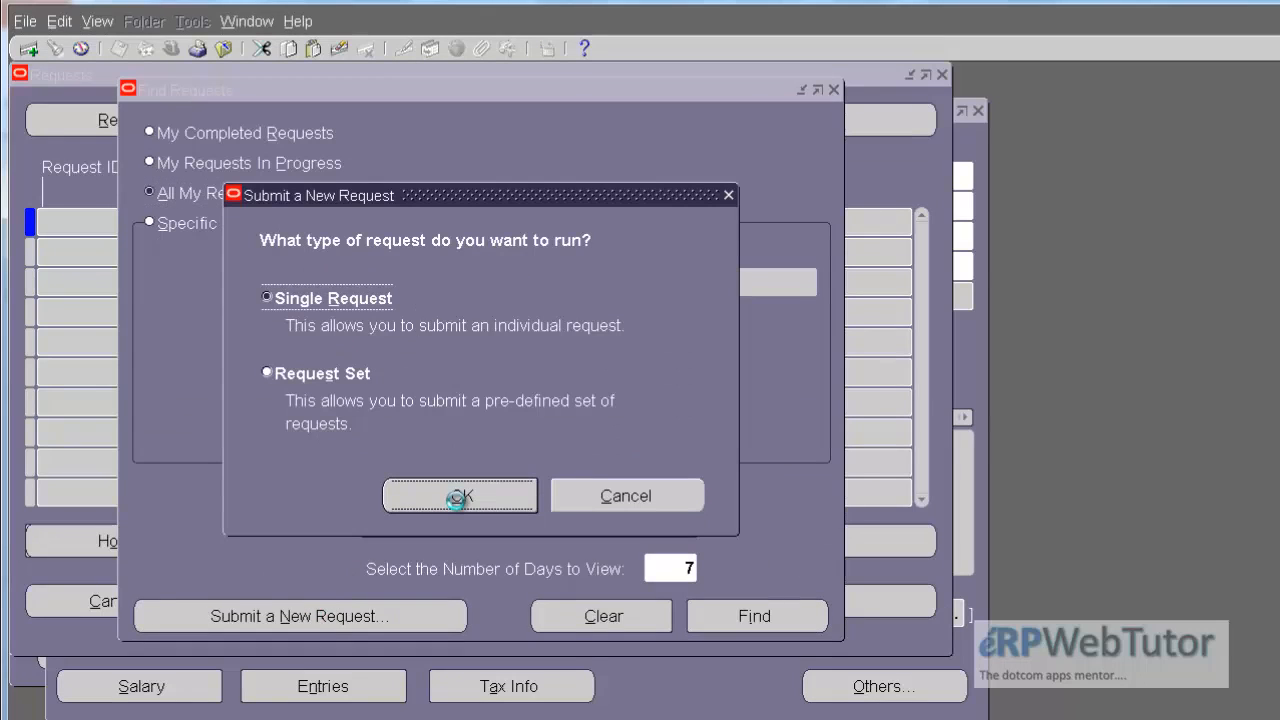
pyautogui.write('retro')
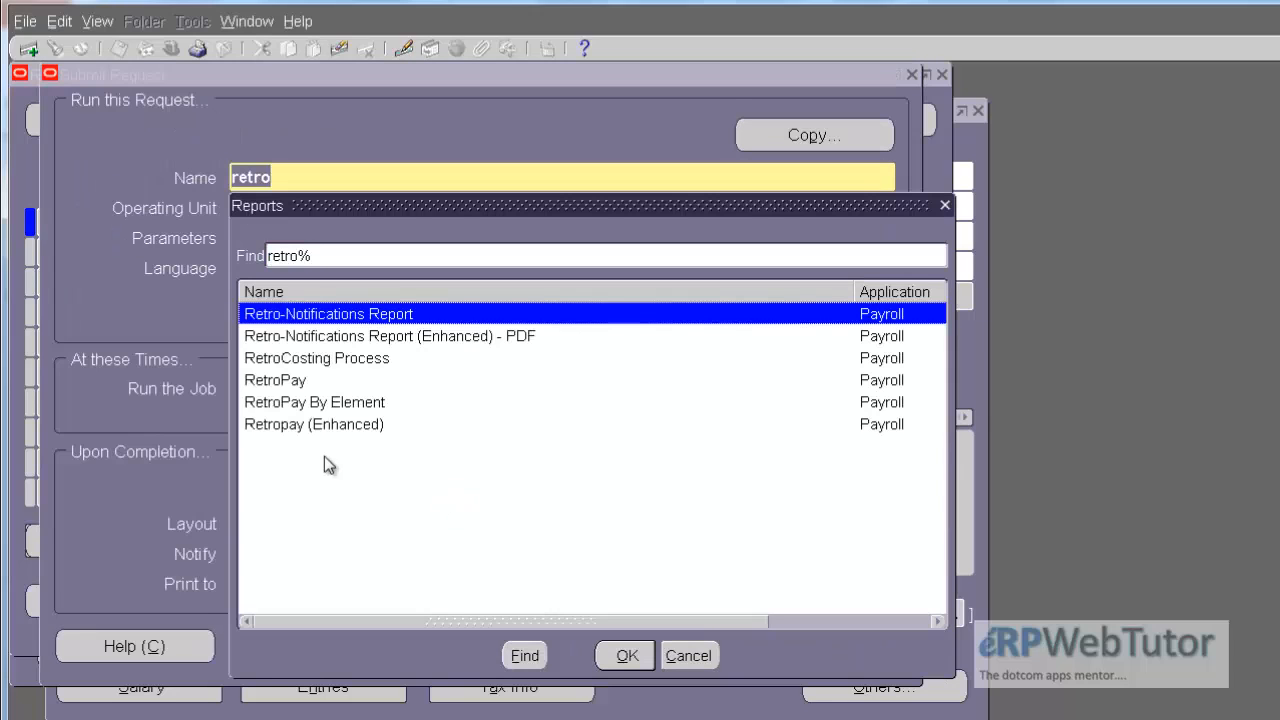
pyautogui.click(379, 345)
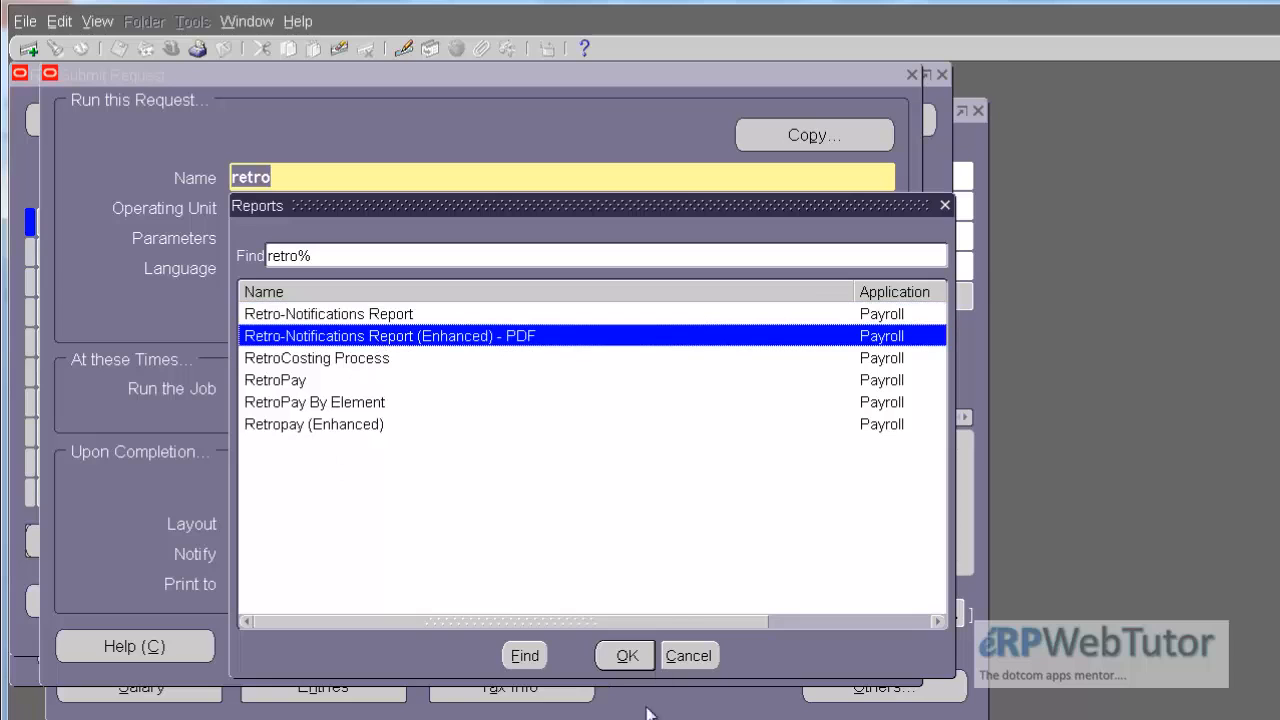
pyautogui.click(618, 650)
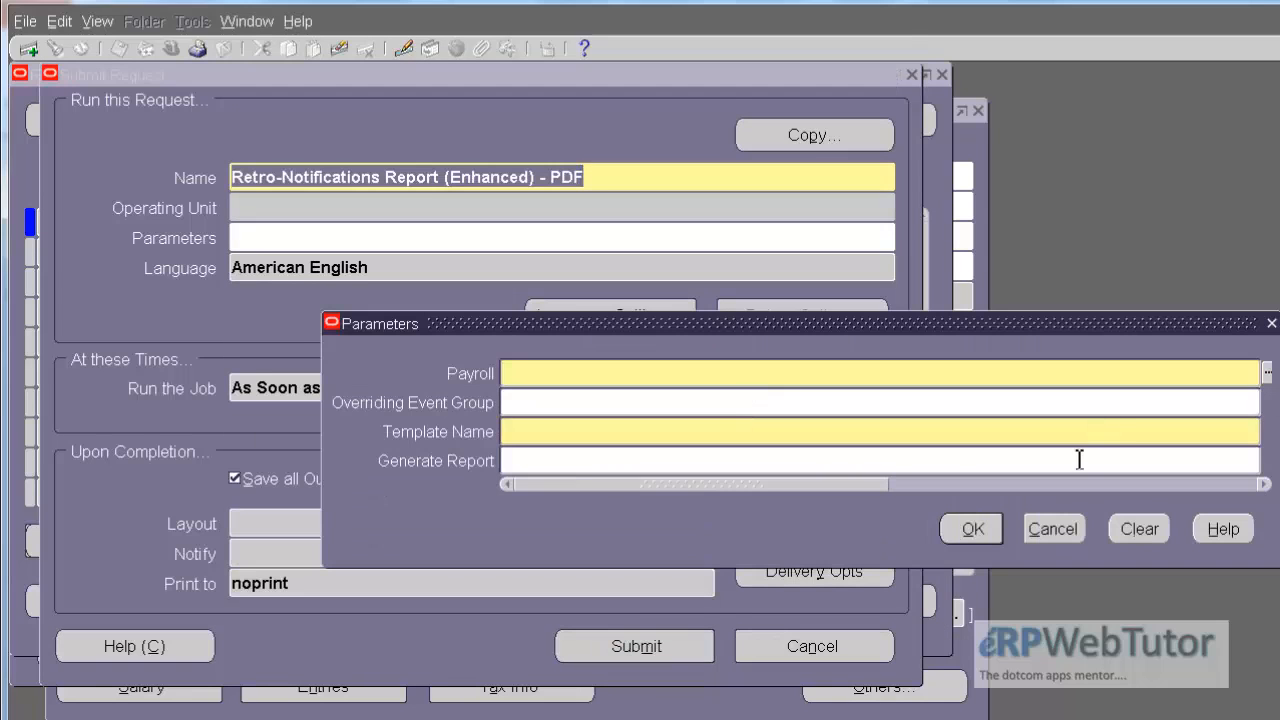
# Step: Set the report's Payroll parameter to Demo US Biweekly Payroll
pyautogui.moveTo(876, 483); pyautogui.dragTo(1121, 462)
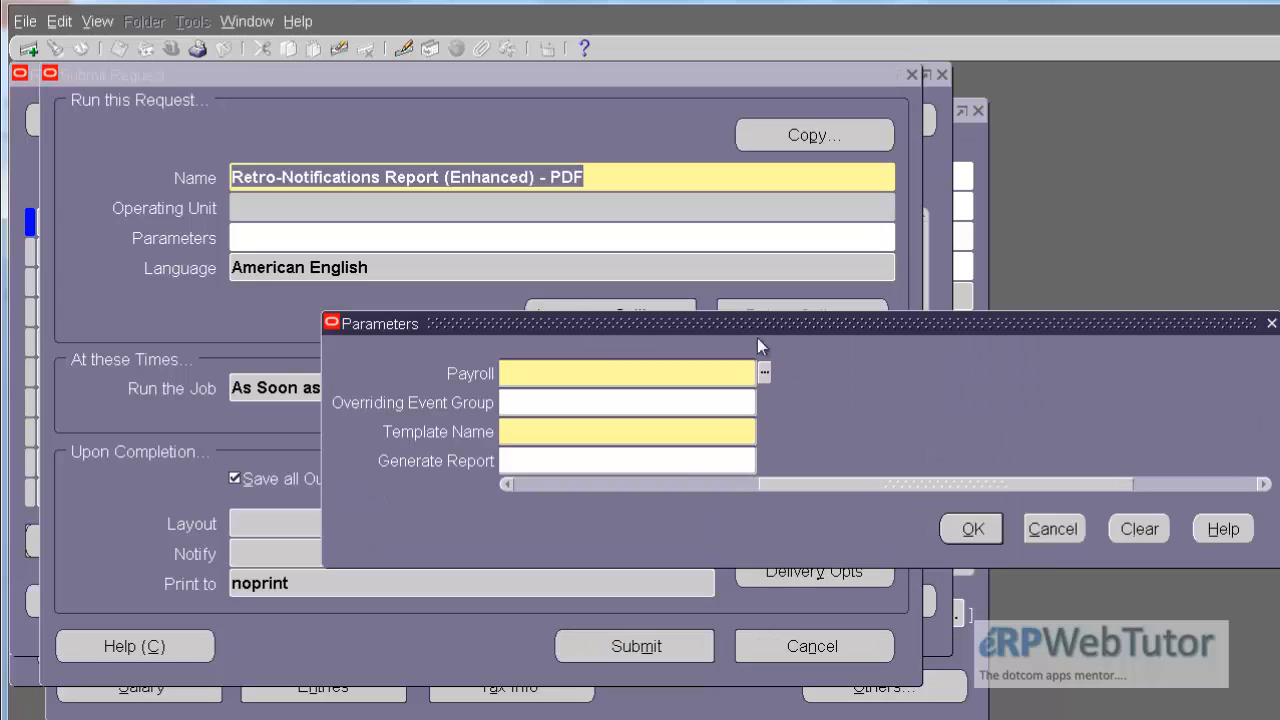
pyautogui.click(764, 372)
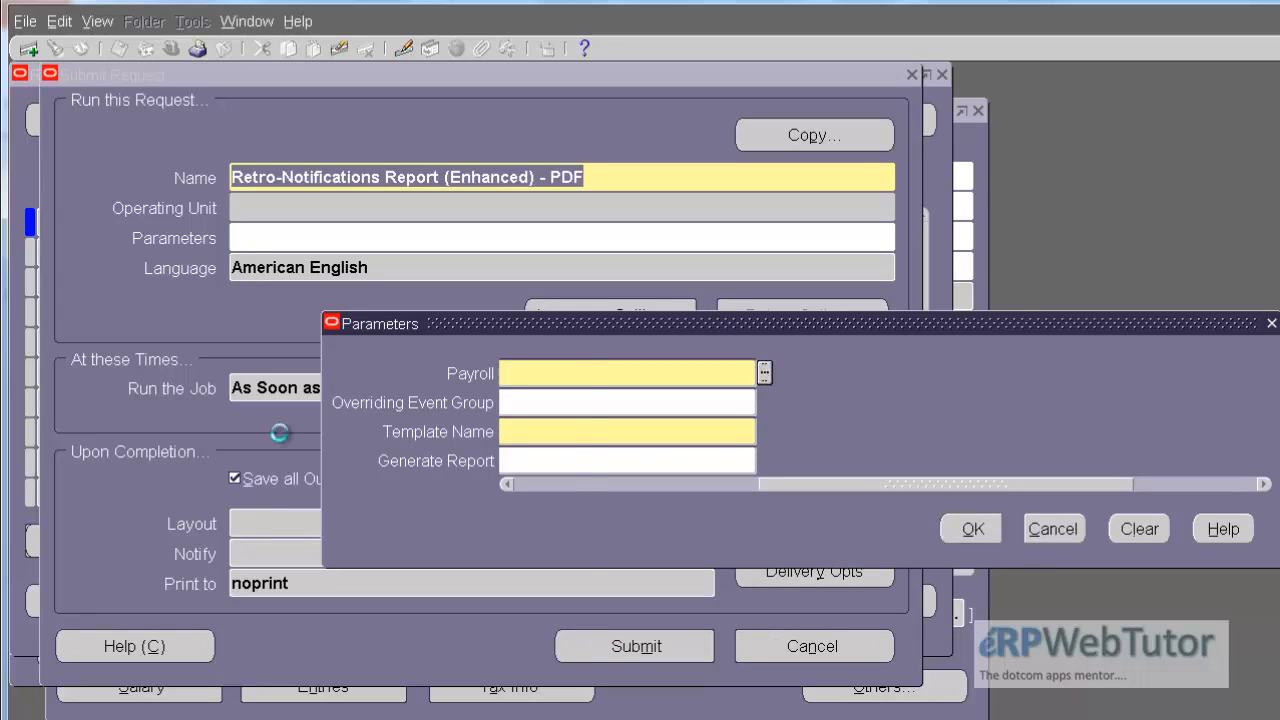
pyautogui.doubleClick(191, 491)
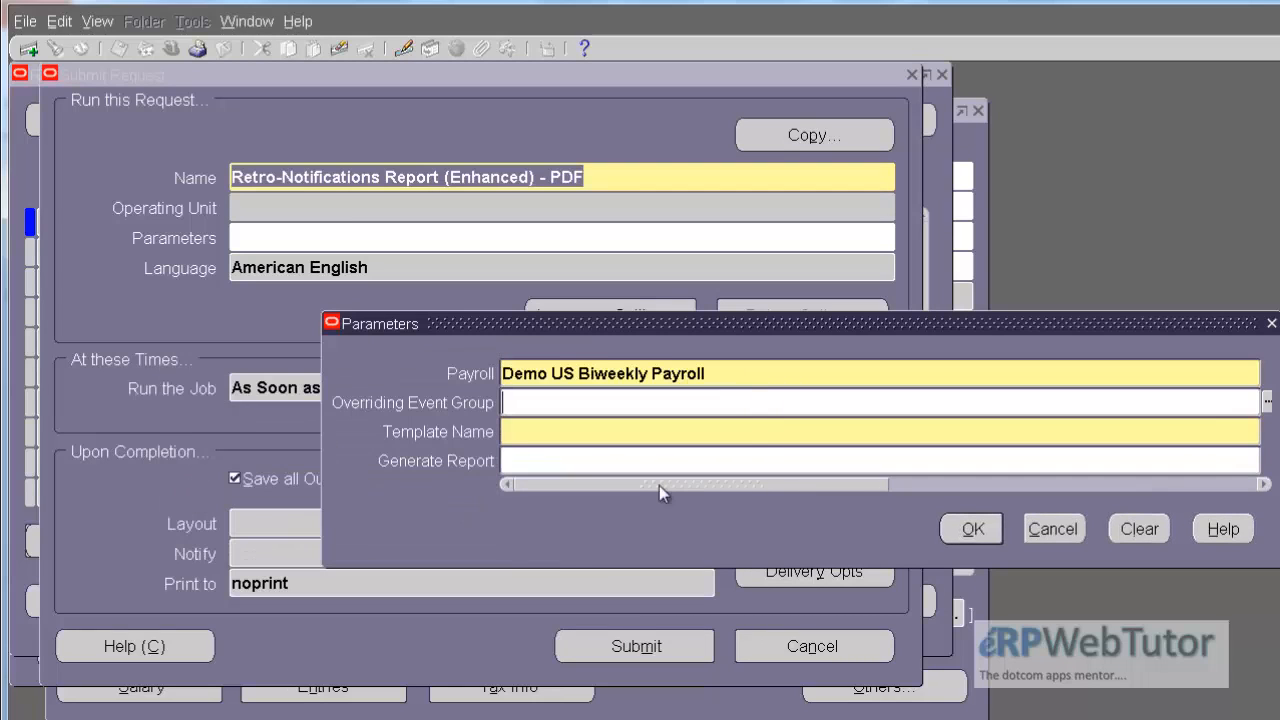
# Step: Set the report's Overriding Event Group to DEMO Retro Event Group and its Template Name to Retro-Notifications Report (Enhanced)
pyautogui.moveTo(698, 482); pyautogui.dragTo(855, 492)
pyautogui.click(945, 401)
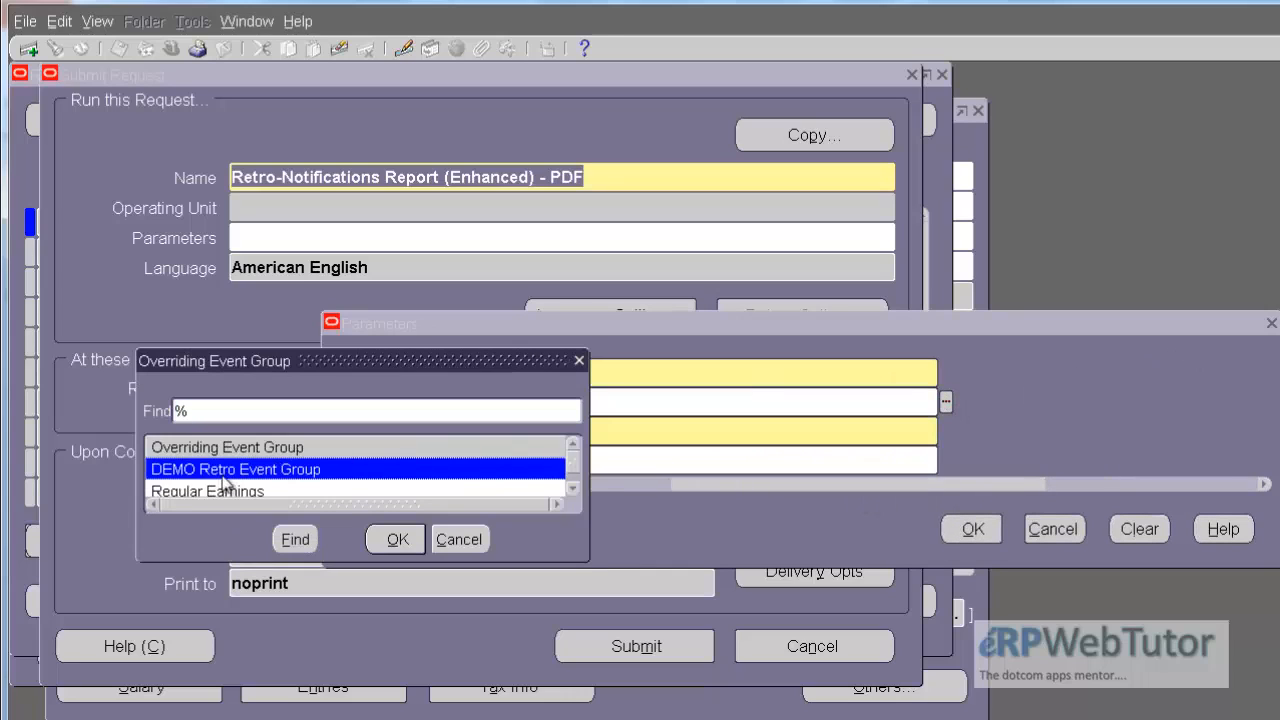
pyautogui.click(396, 540)
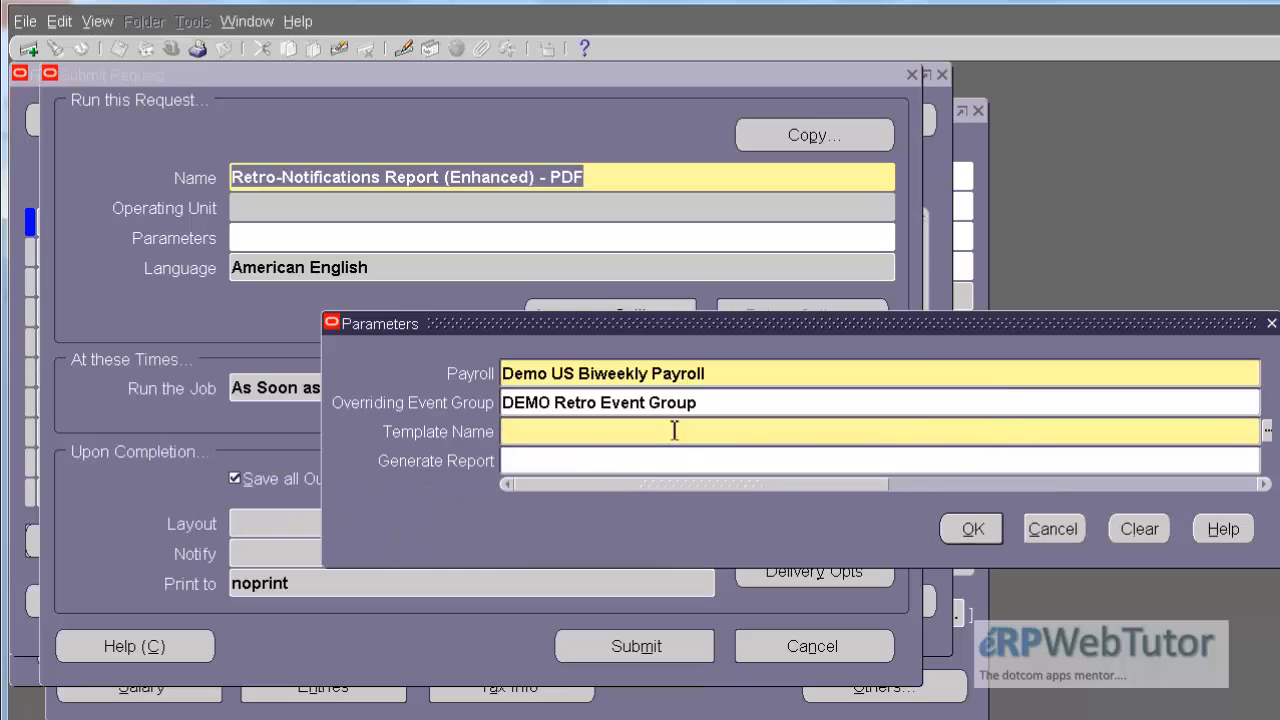
pyautogui.moveTo(705, 484); pyautogui.dragTo(893, 510)
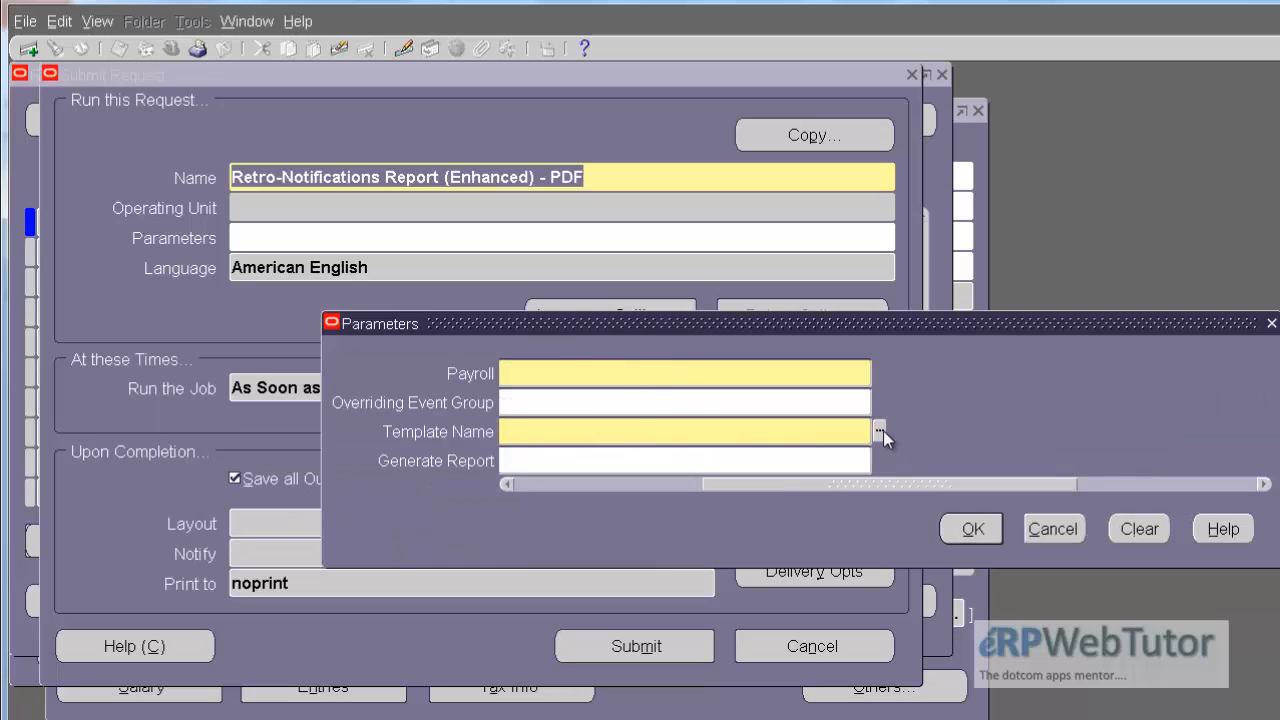
pyautogui.click(879, 431)
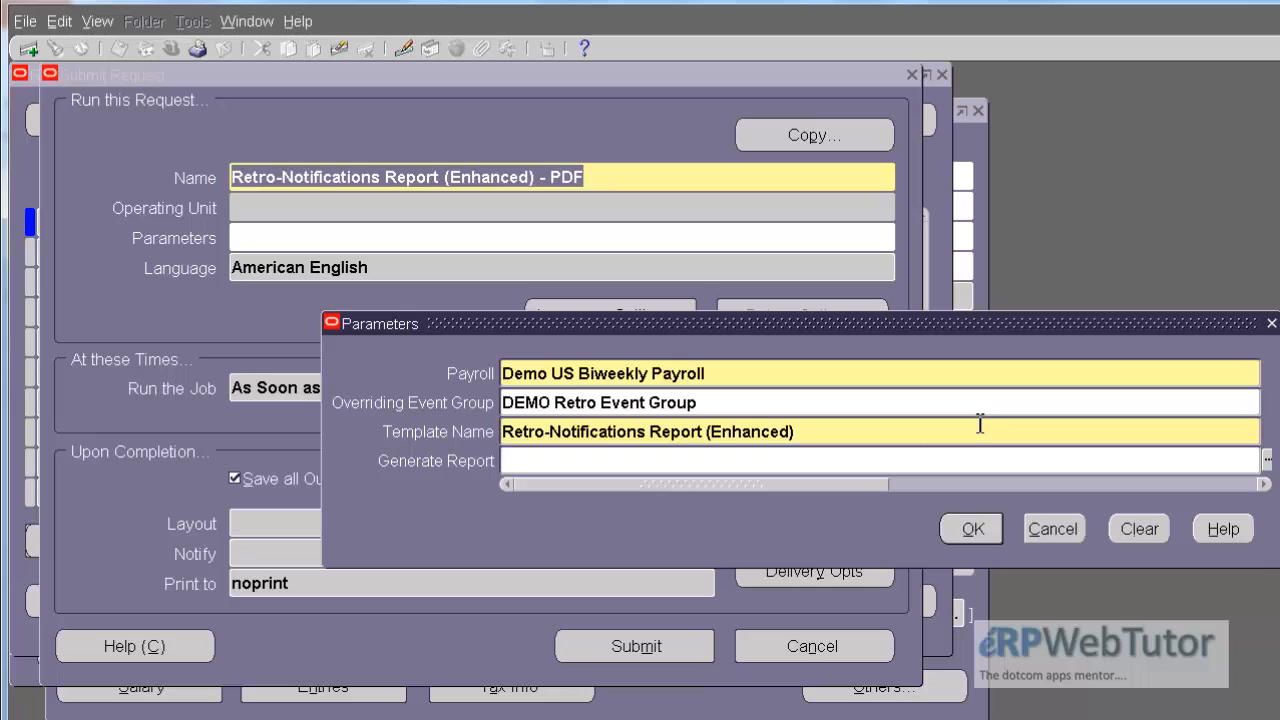
# Step: Set Generate Report to Yes and submit the Retro-Notifications request without adding another request
pyautogui.moveTo(829, 487); pyautogui.dragTo(958, 490)
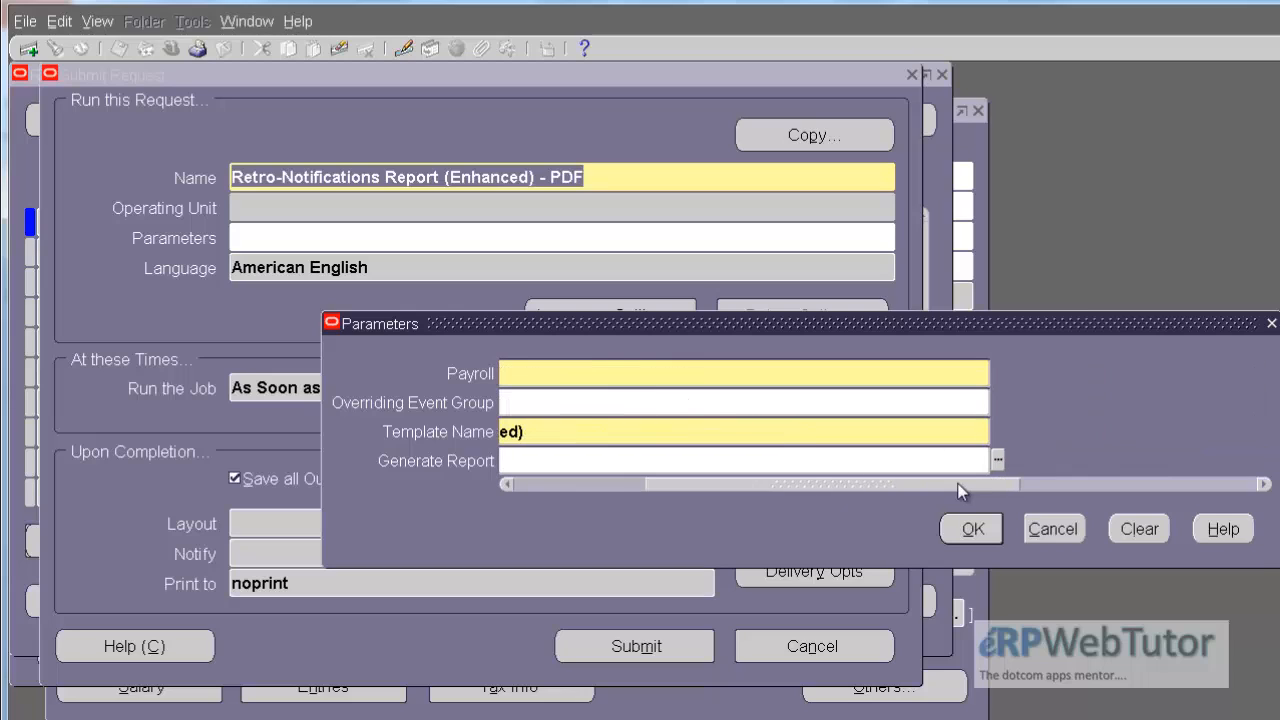
pyautogui.click(997, 459)
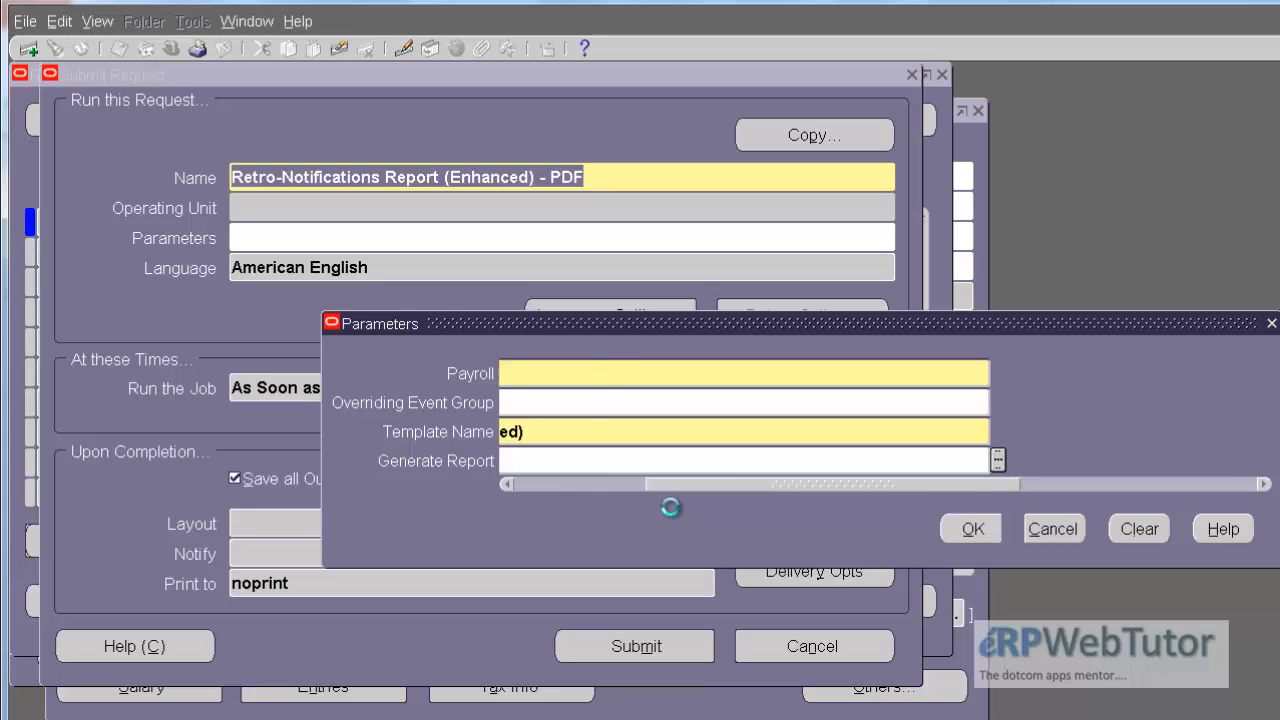
pyautogui.doubleClick(160, 491)
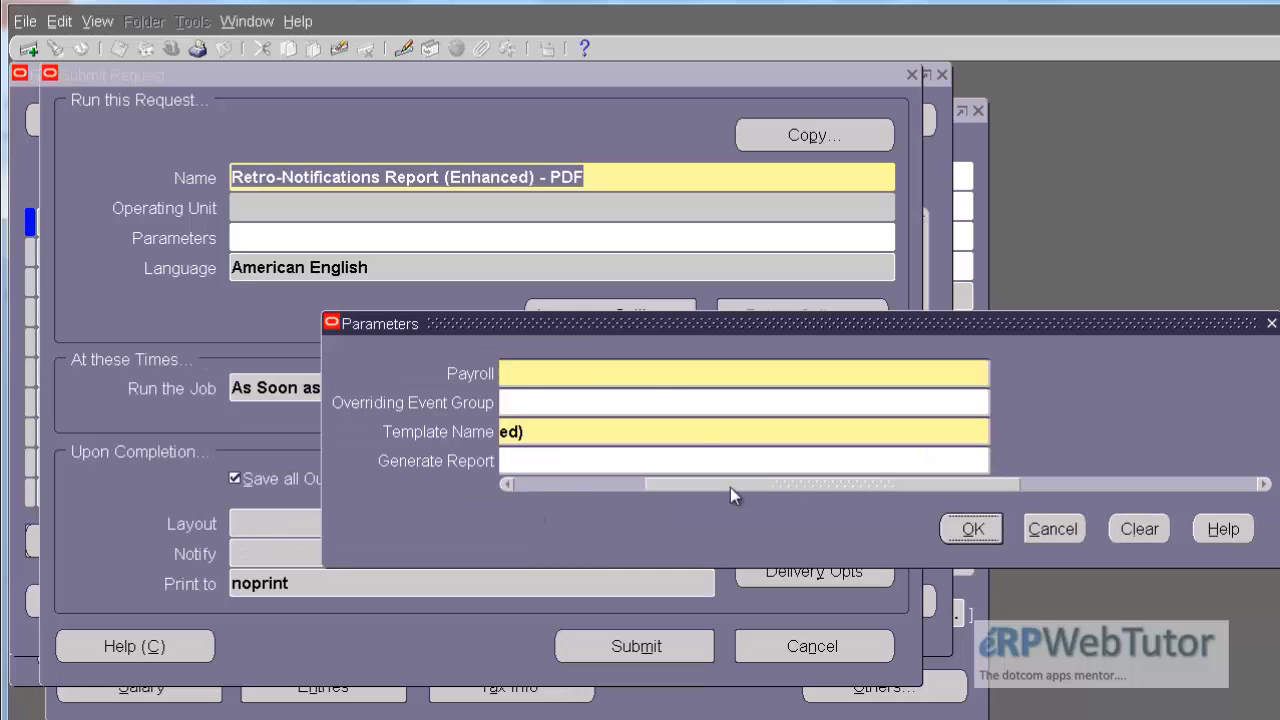
pyautogui.moveTo(730, 487); pyautogui.dragTo(517, 486)
pyautogui.click(970, 529)
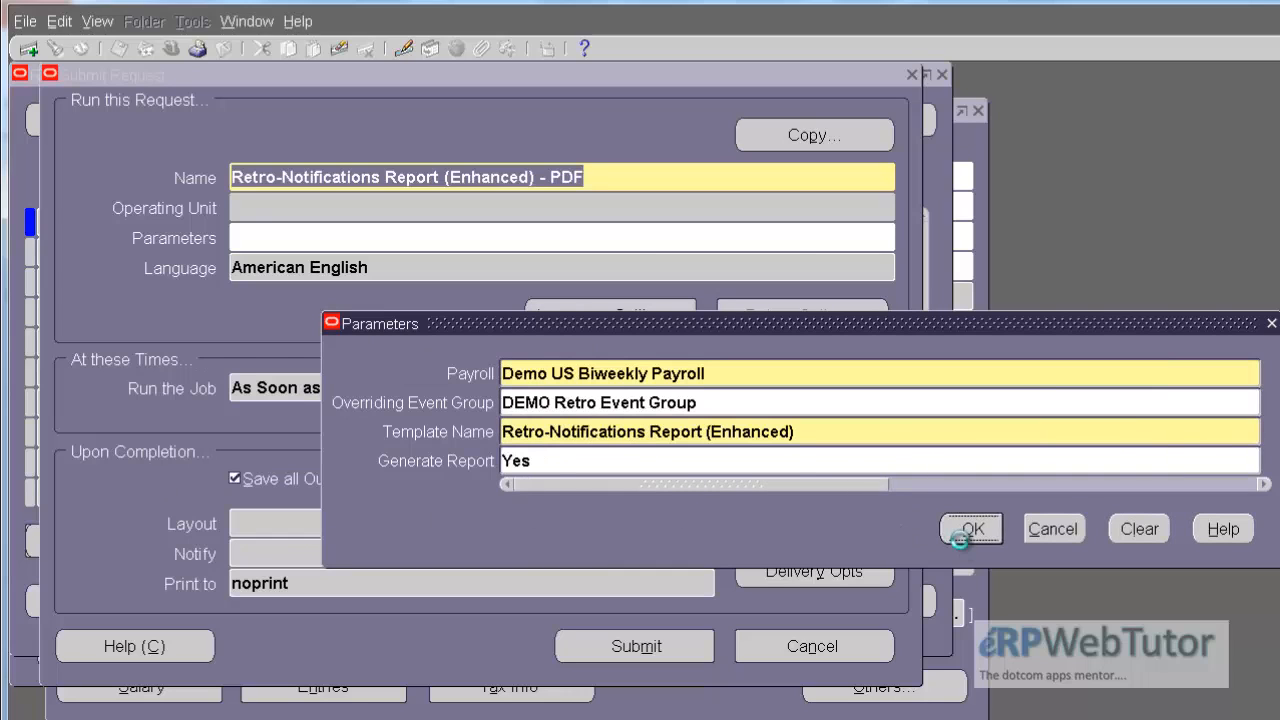
pyautogui.click(617, 646)
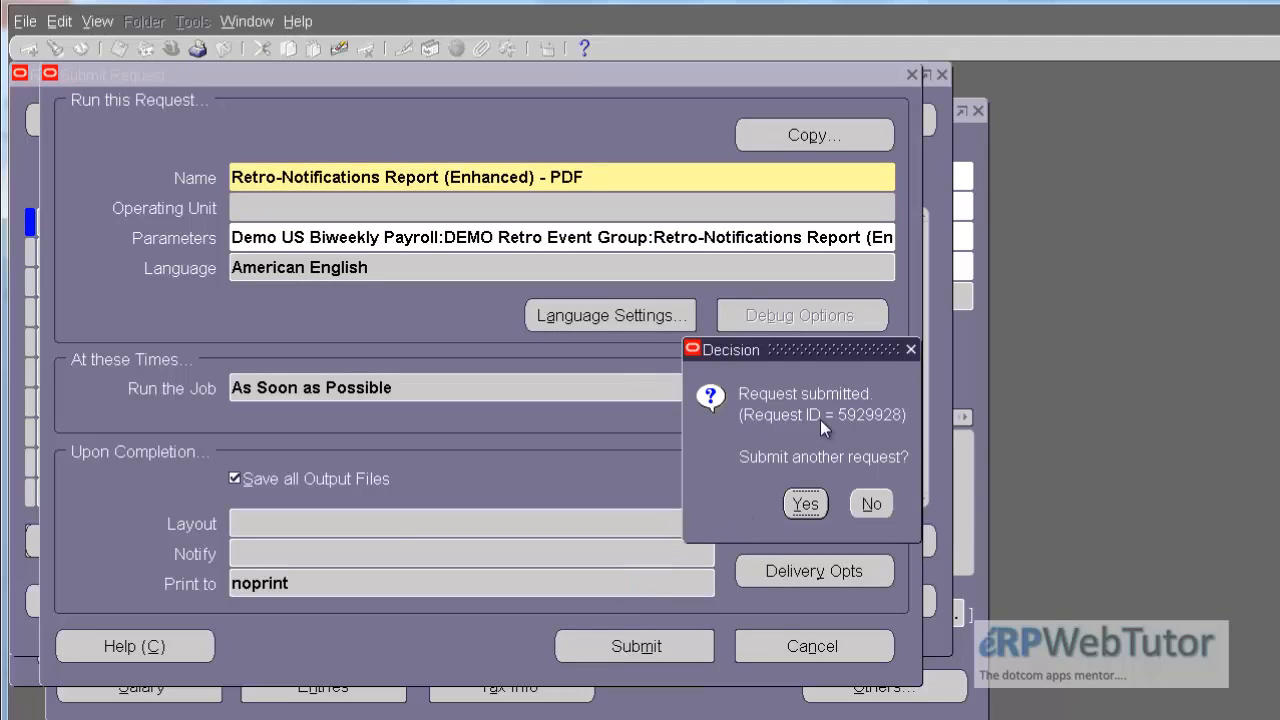
pyautogui.click(870, 505)
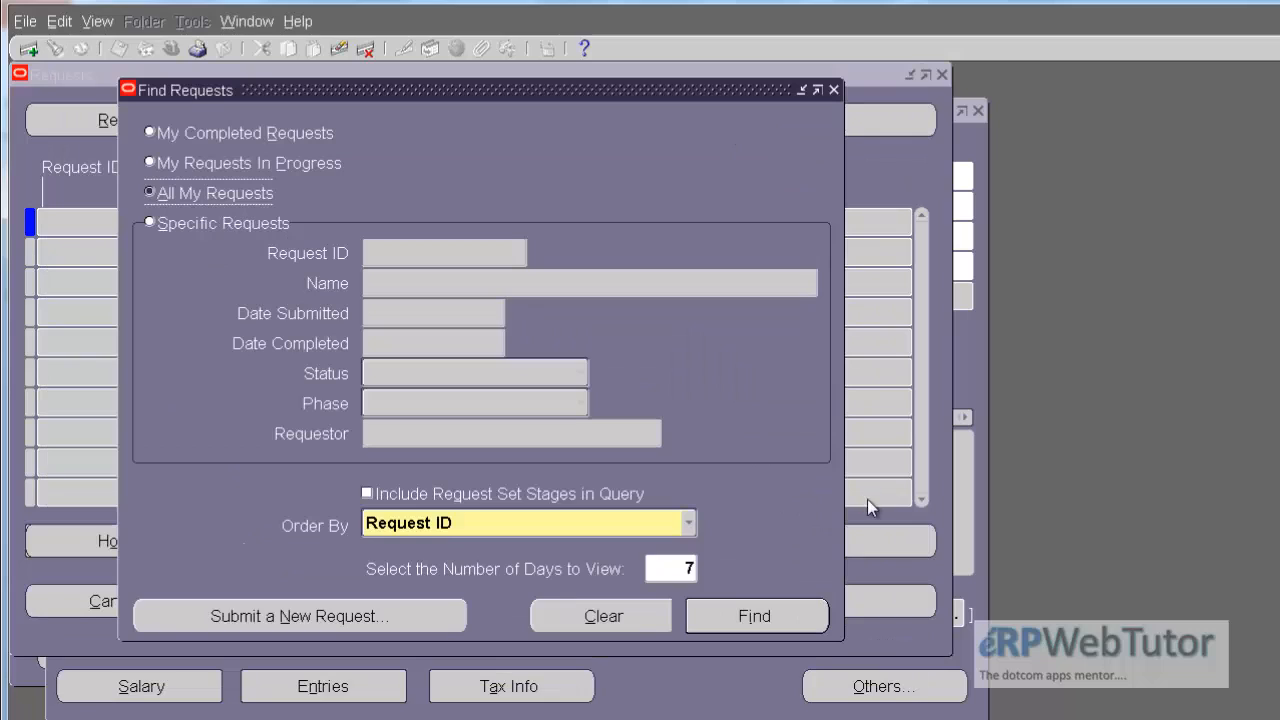
# Step: List all own requests, refresh their status and open the output of the submitted Retro-Notifications Report
pyautogui.click(750, 615)
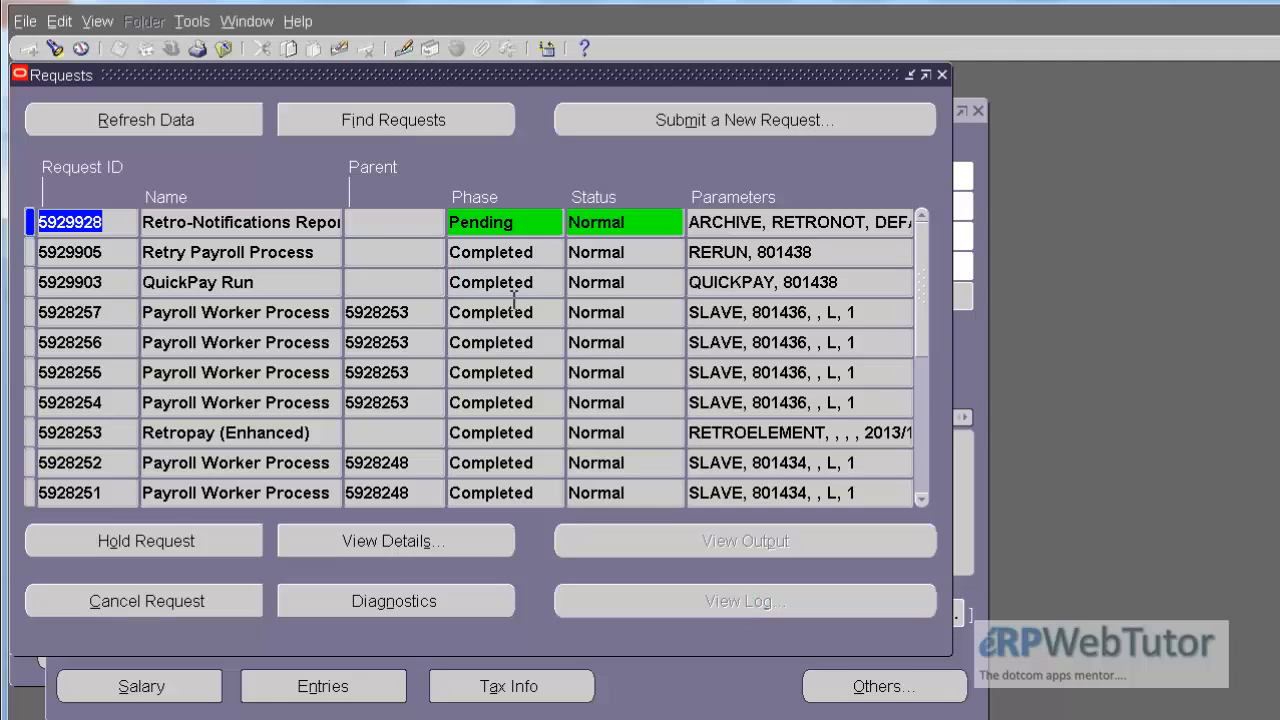
pyautogui.click(234, 119)
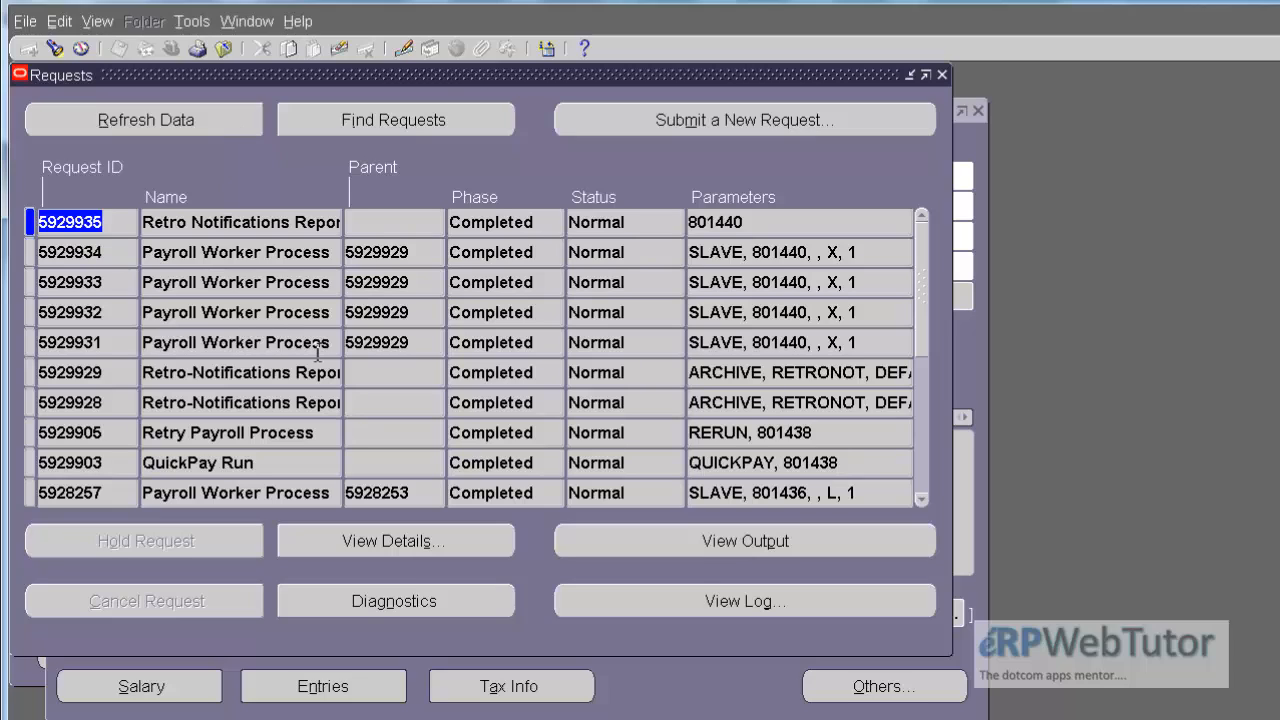
pyautogui.click(316, 401)
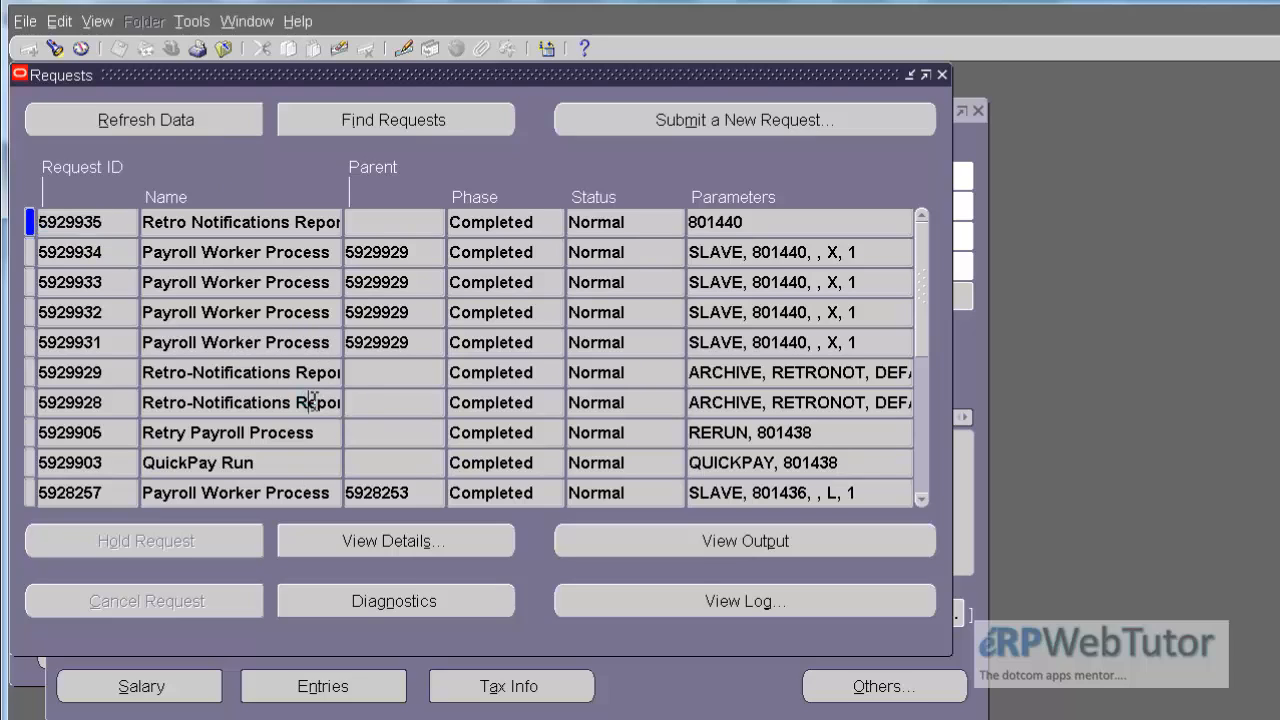
pyautogui.click(718, 541)
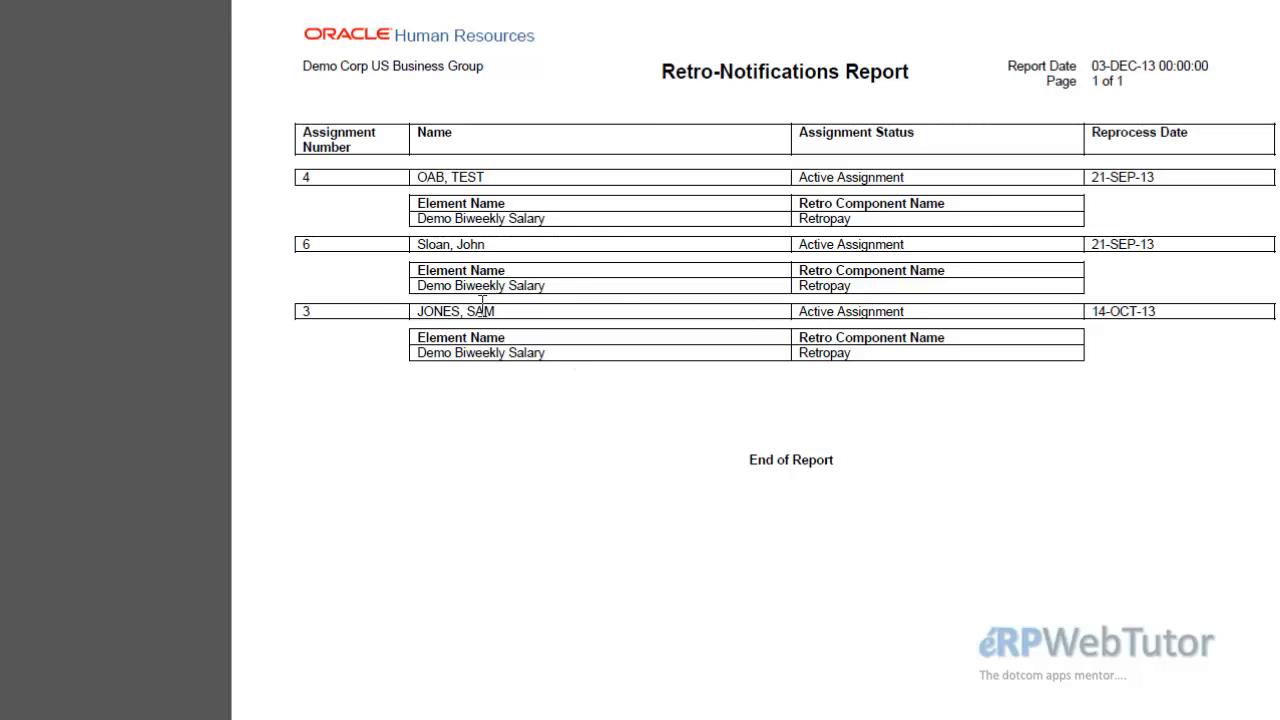
# Step: Examine the row for assignment number 3 and its reprocess date in the report, and close the report
pyautogui.moveTo(297, 317); pyautogui.dragTo(1188, 317)
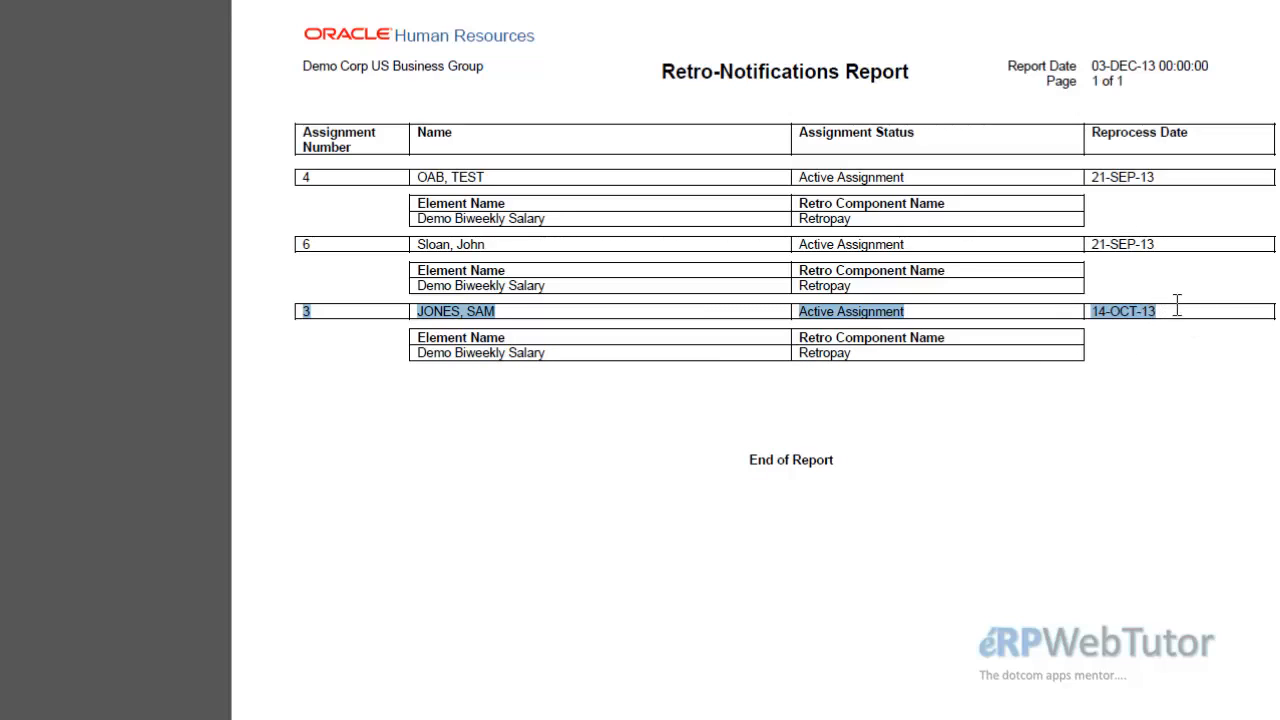
pyautogui.moveTo(1166, 312); pyautogui.dragTo(1097, 322)
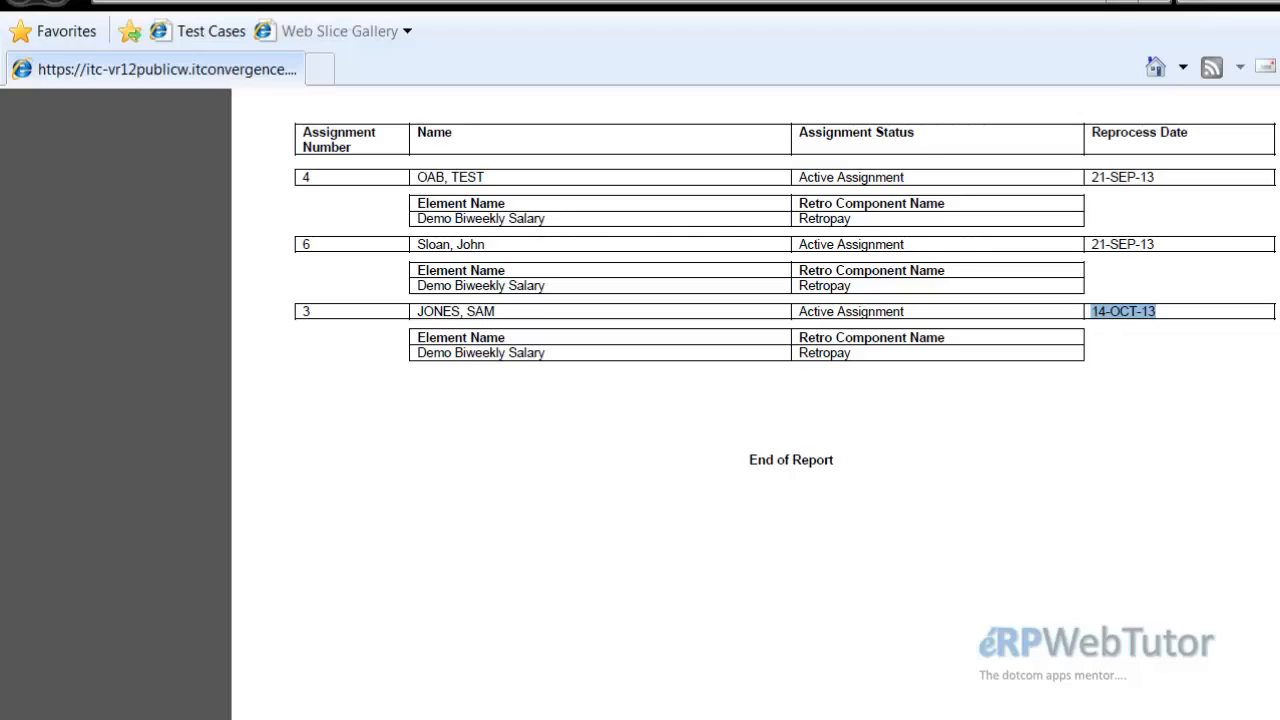
pyautogui.click(1173, 1)
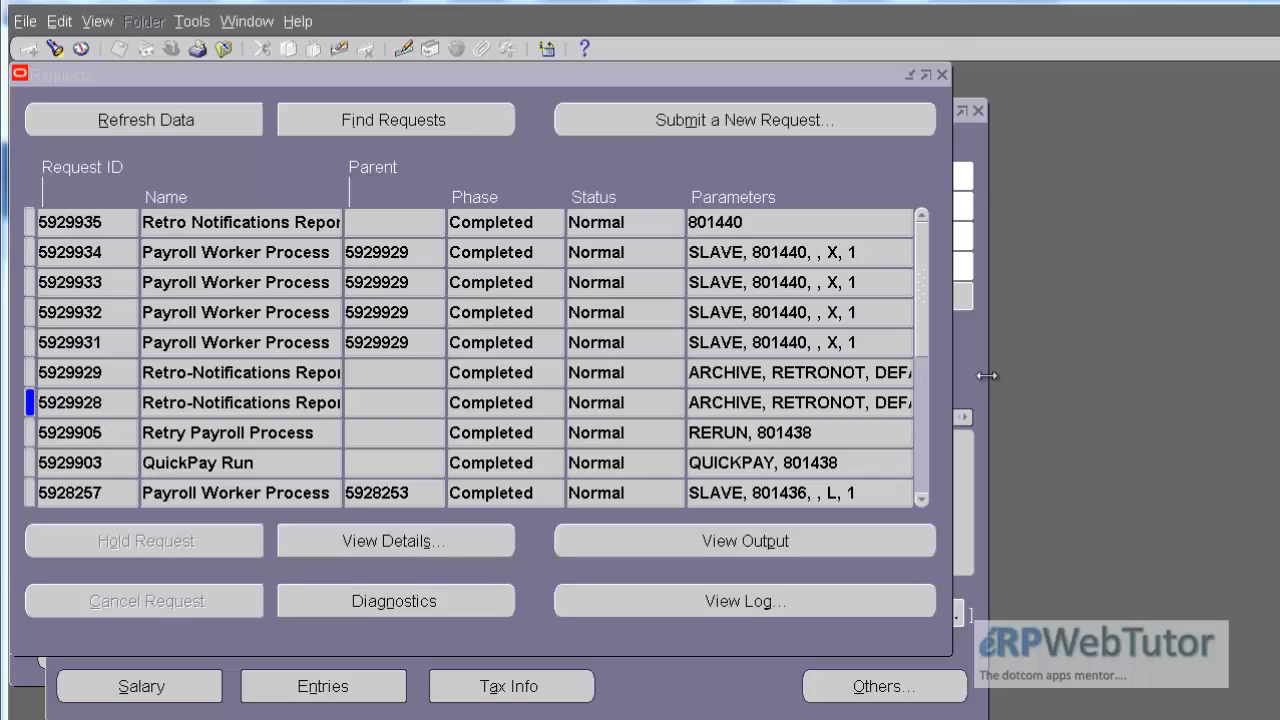
# Step: Close the requests and employee windows and open the Retropay Status function from the View group
pyautogui.click(945, 88)
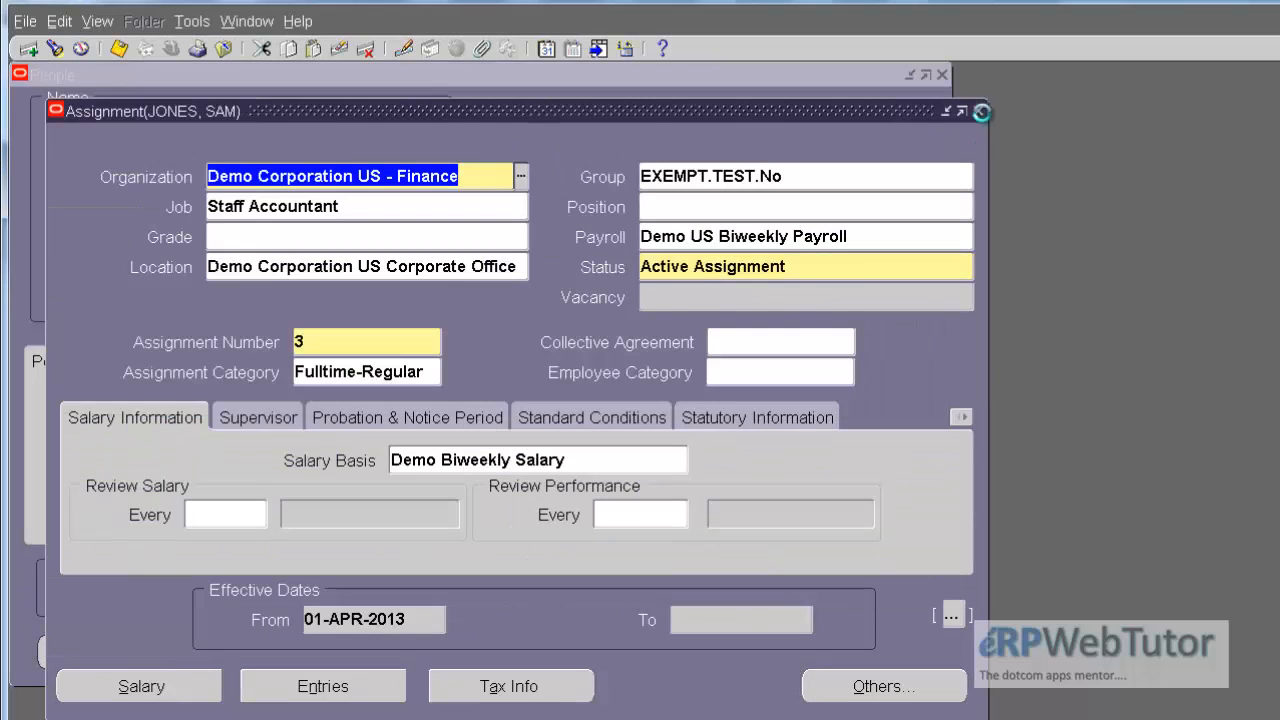
pyautogui.click(978, 111)
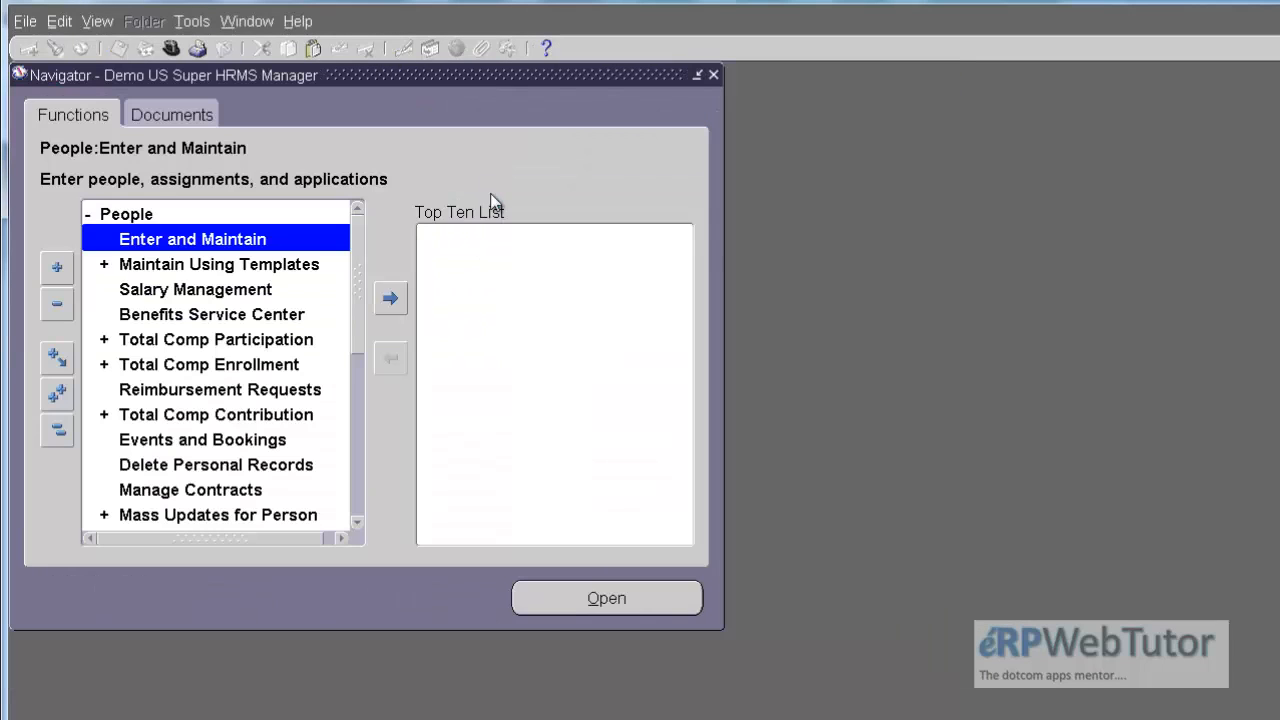
pyautogui.click(62, 430)
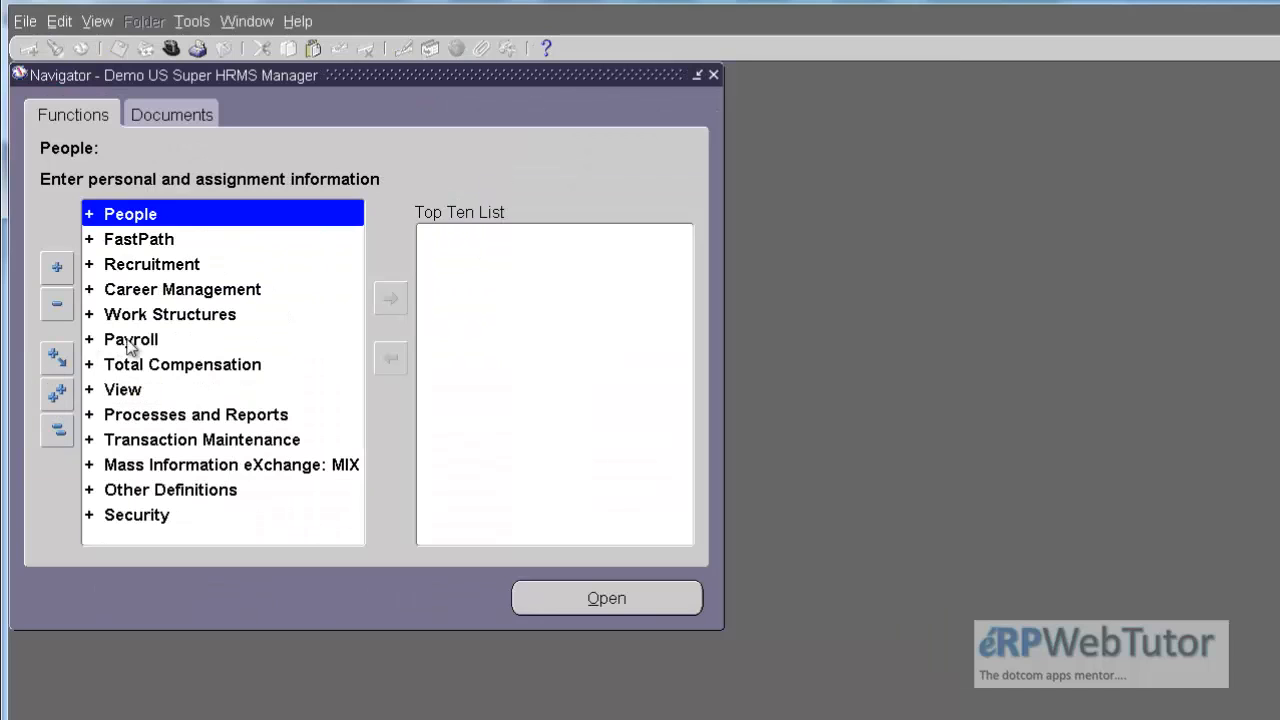
pyautogui.click(89, 389)
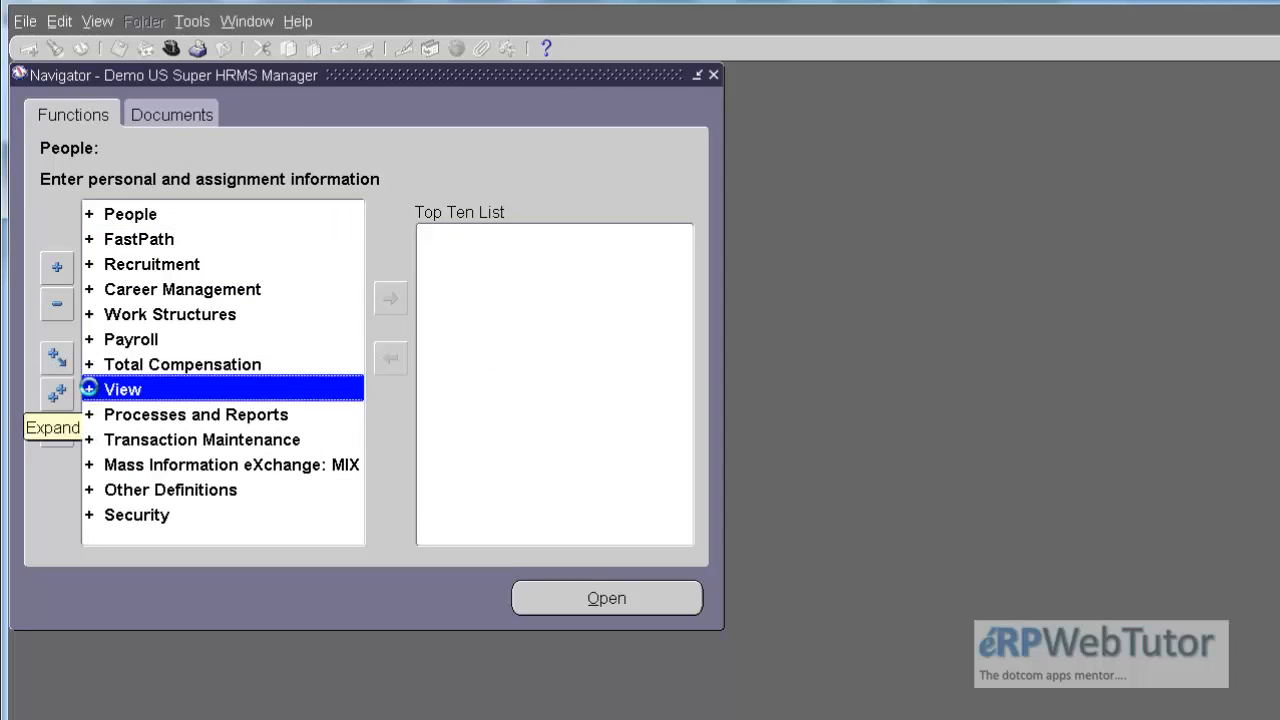
pyautogui.click(89, 389)
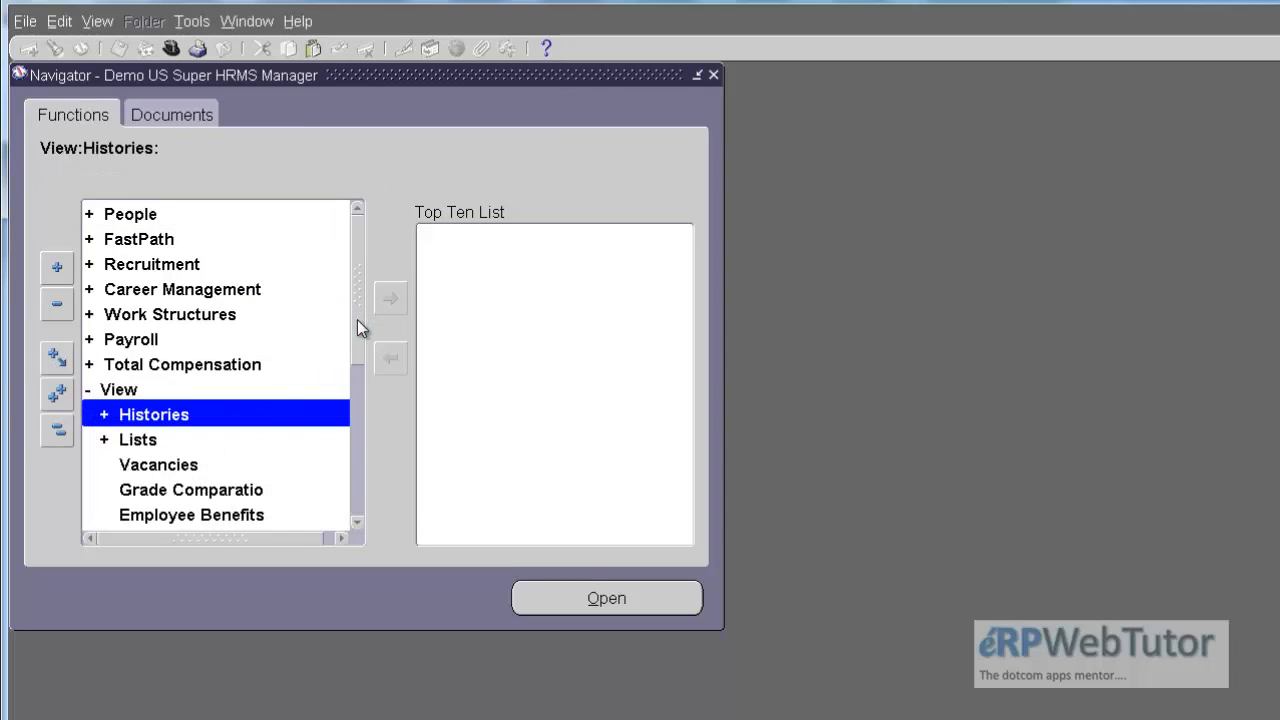
pyautogui.moveTo(357, 319); pyautogui.dragTo(358, 440)
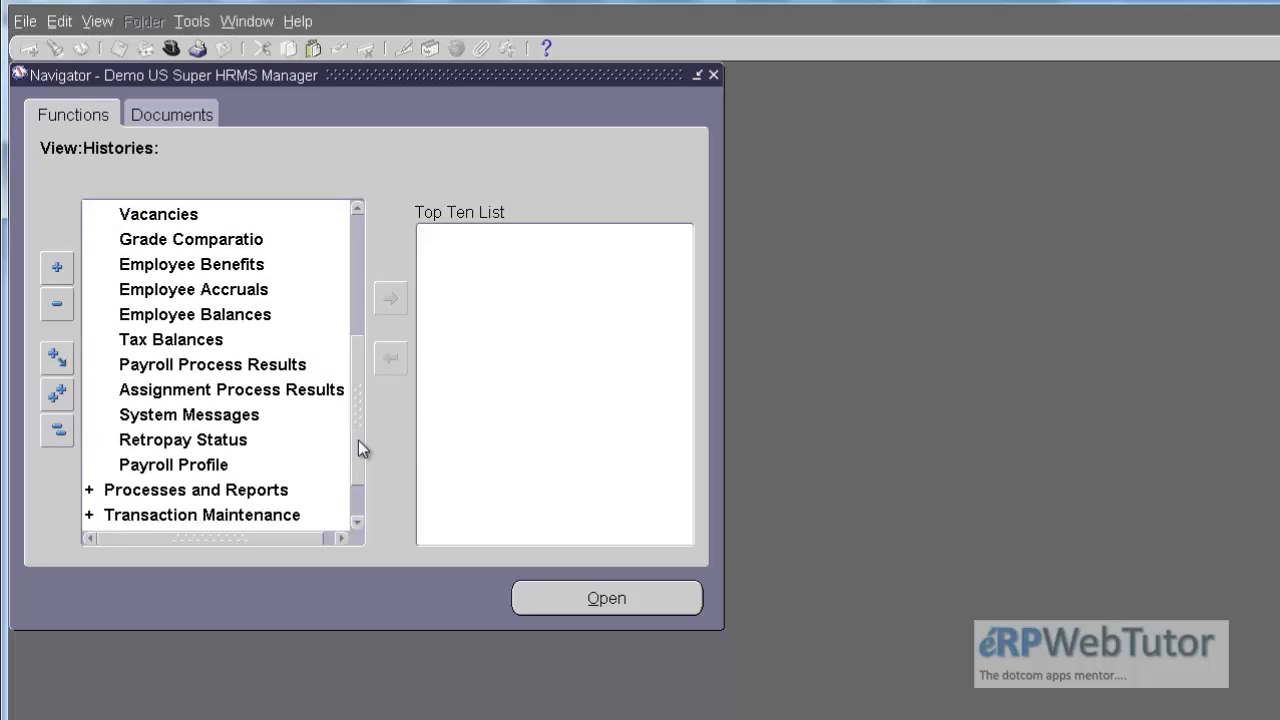
pyautogui.click(188, 440)
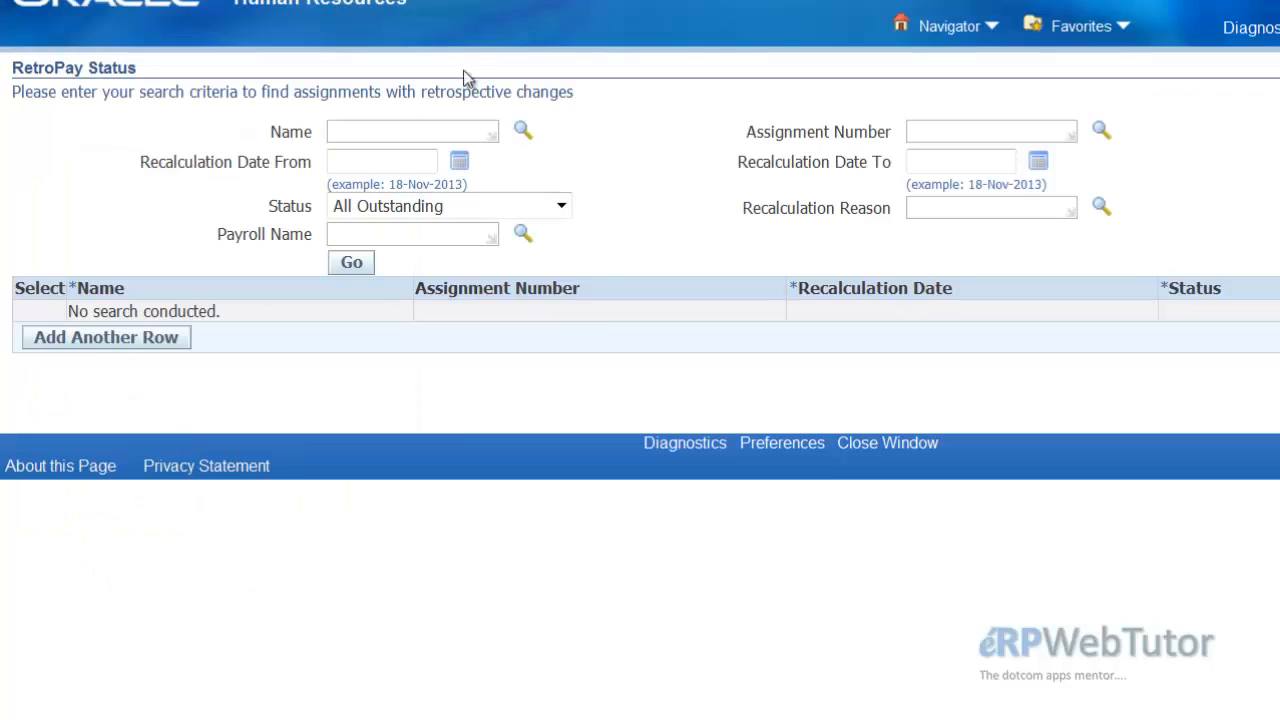
# Step: Search RetroPay Status for the employee's assignment by name with status All Outstanding
pyautogui.click(424, 136)
pyautogui.write('jones')
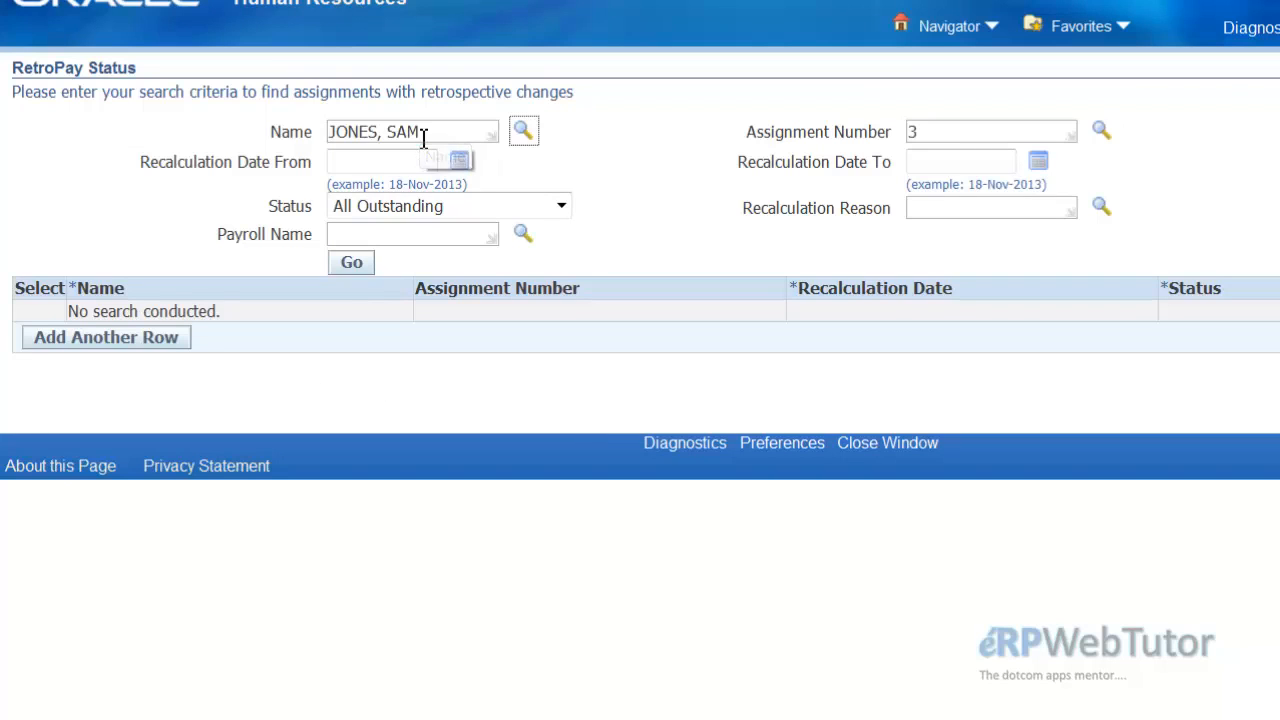
pyautogui.click(352, 263)
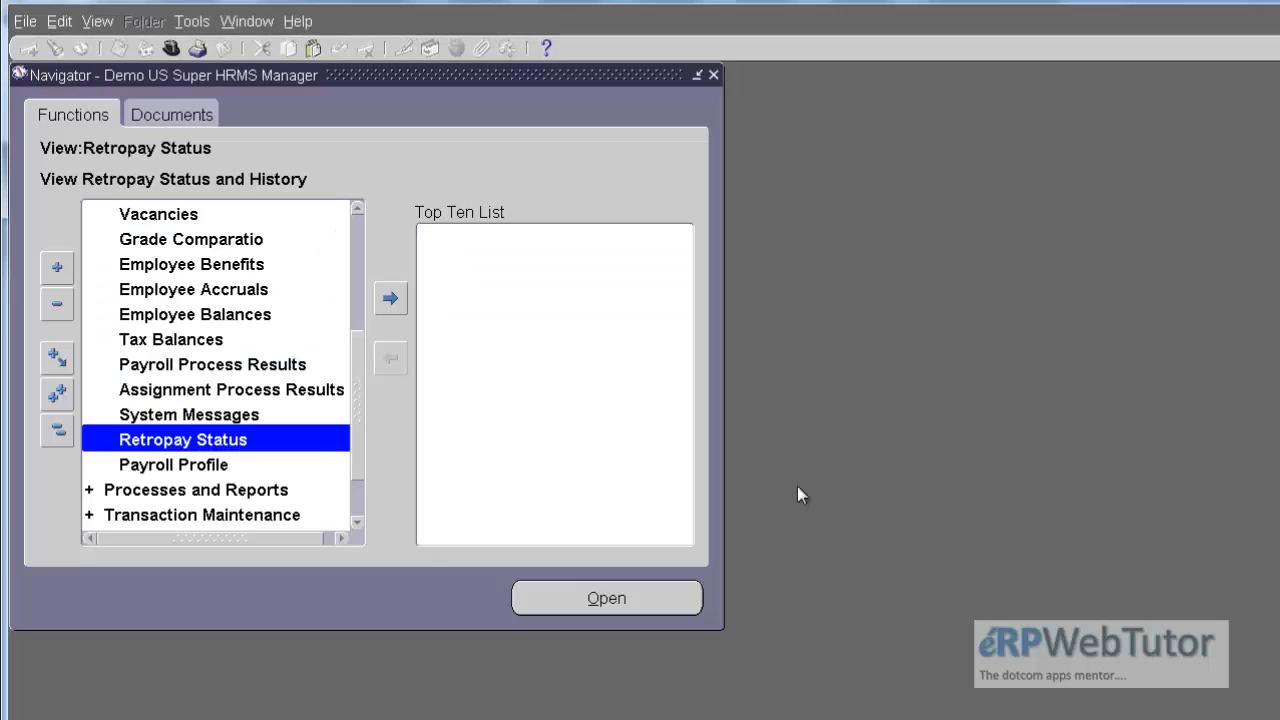
# Step: Start a new single request for the Retropay (Enhanced) process
pyautogui.click(104, 22)
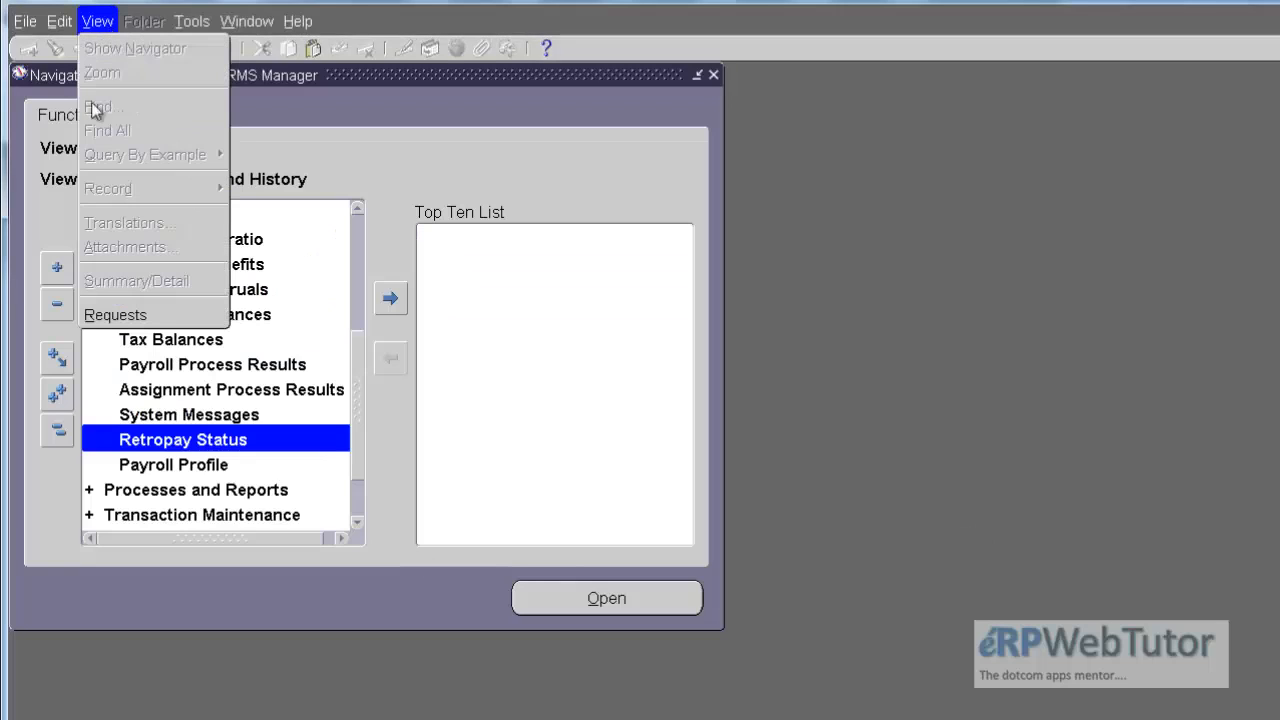
pyautogui.click(166, 318)
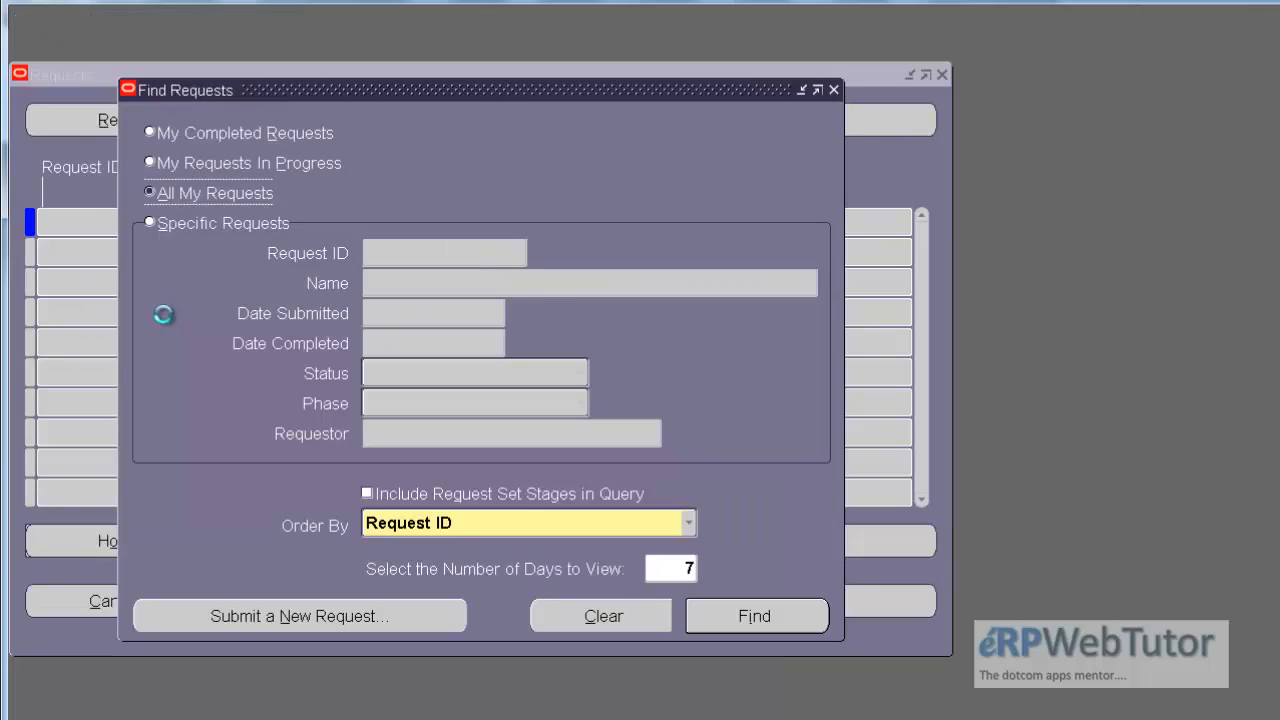
pyautogui.click(350, 620)
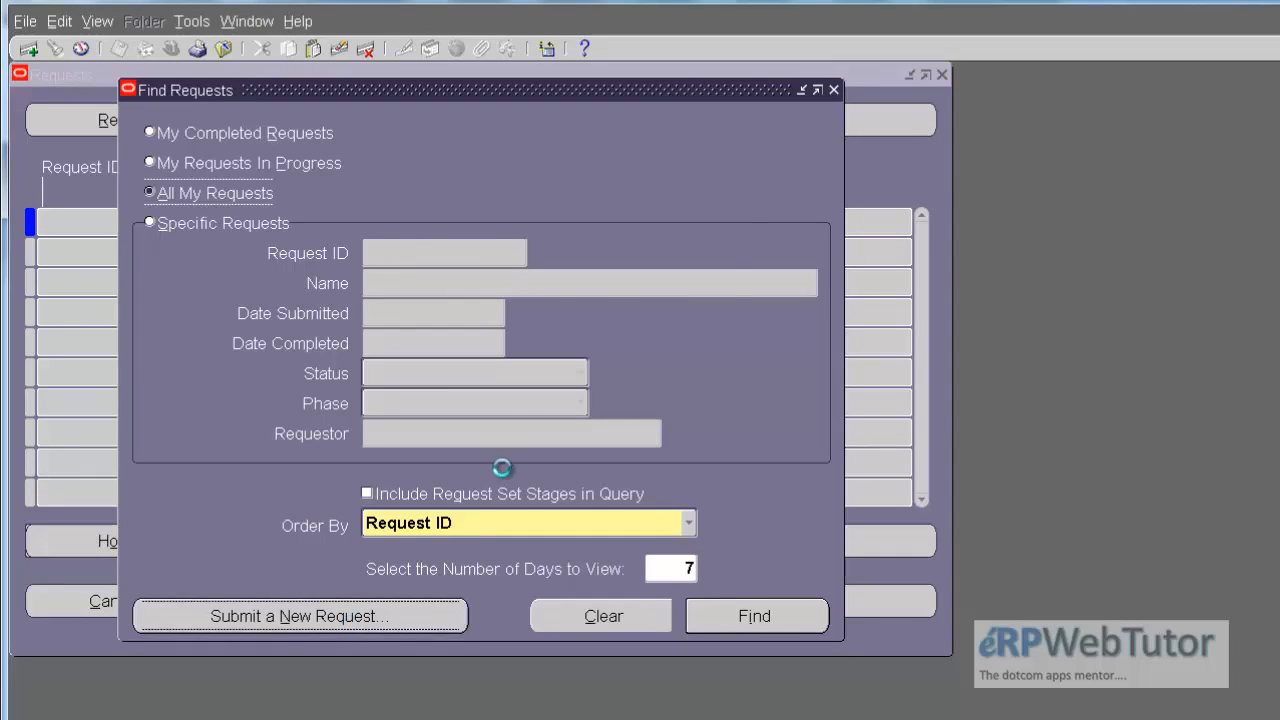
pyautogui.click(463, 494)
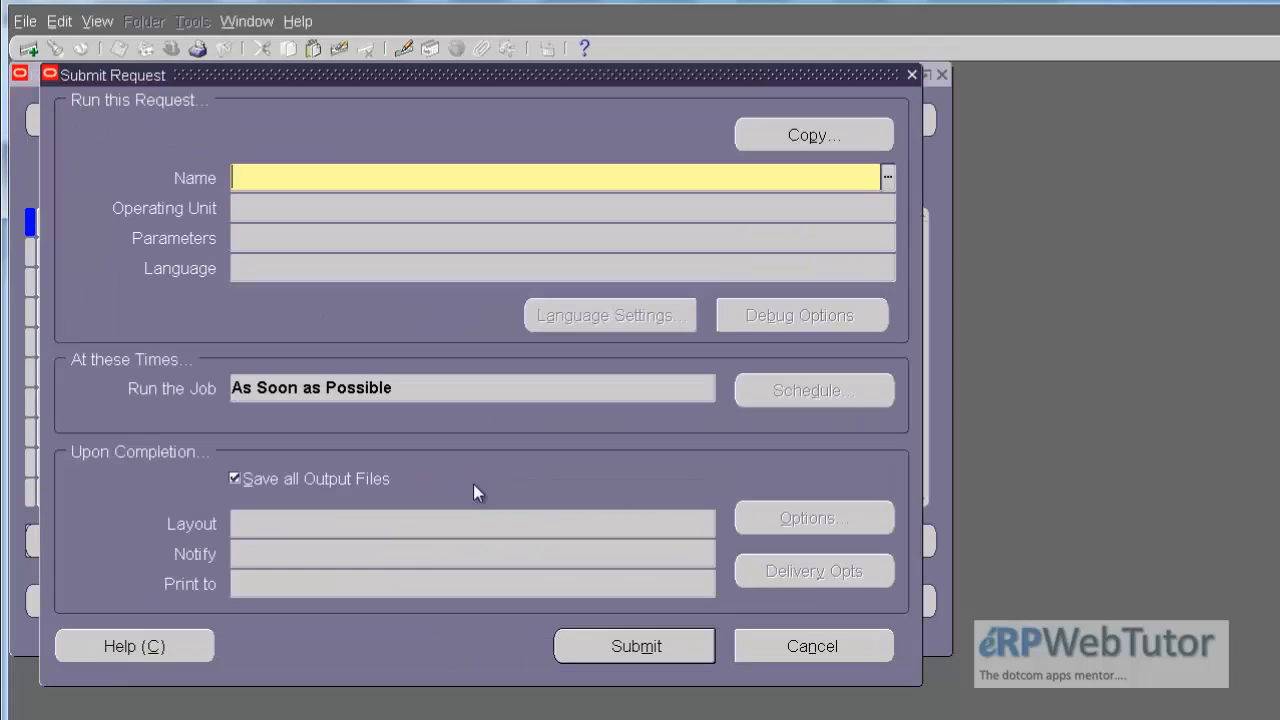
pyautogui.write('retro')
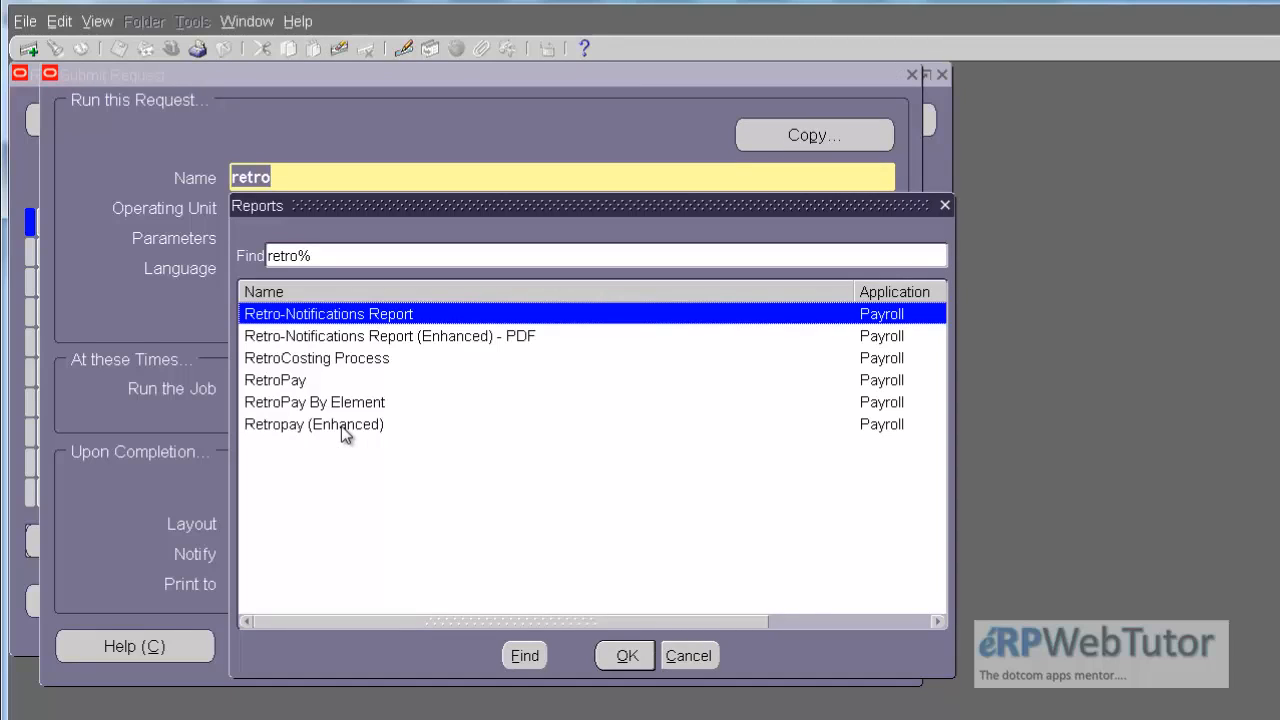
pyautogui.doubleClick(341, 426)
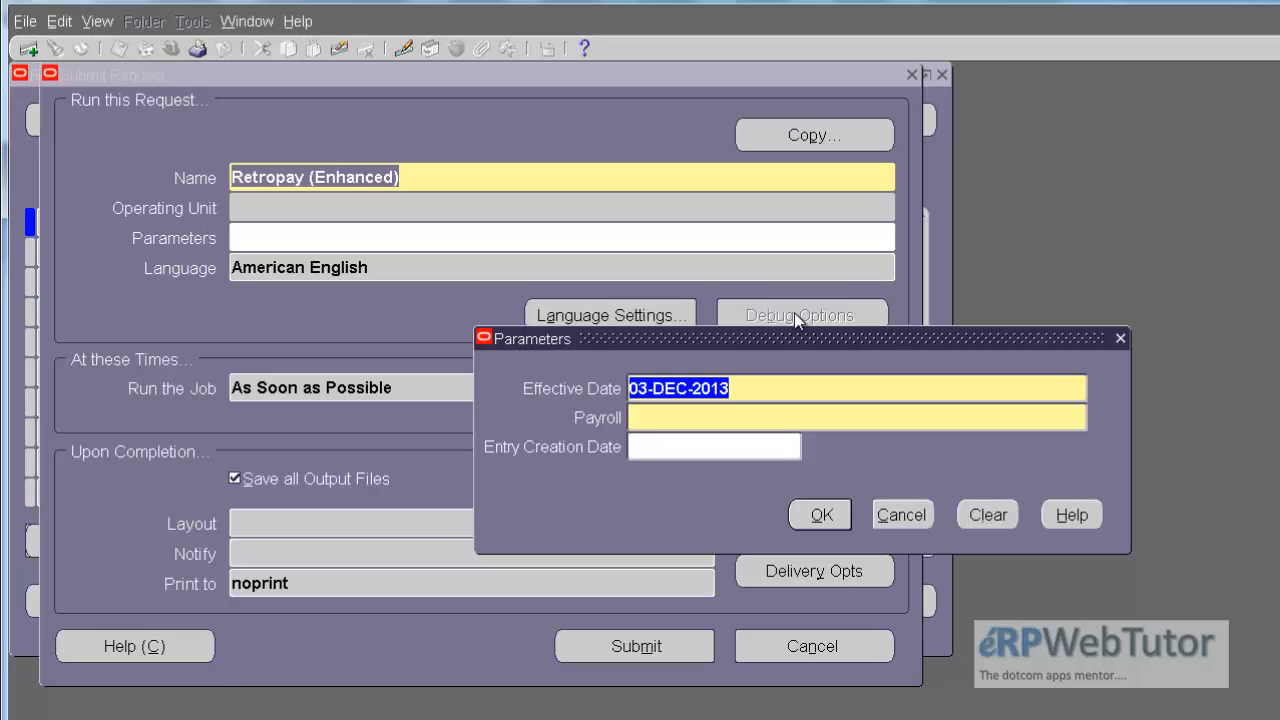
# Step: Set the Payroll parameter to Demo US Biweekly Payroll with effective date 03-DEC-2013 and submit the Retropay (Enhanced) request
pyautogui.click(925, 414)
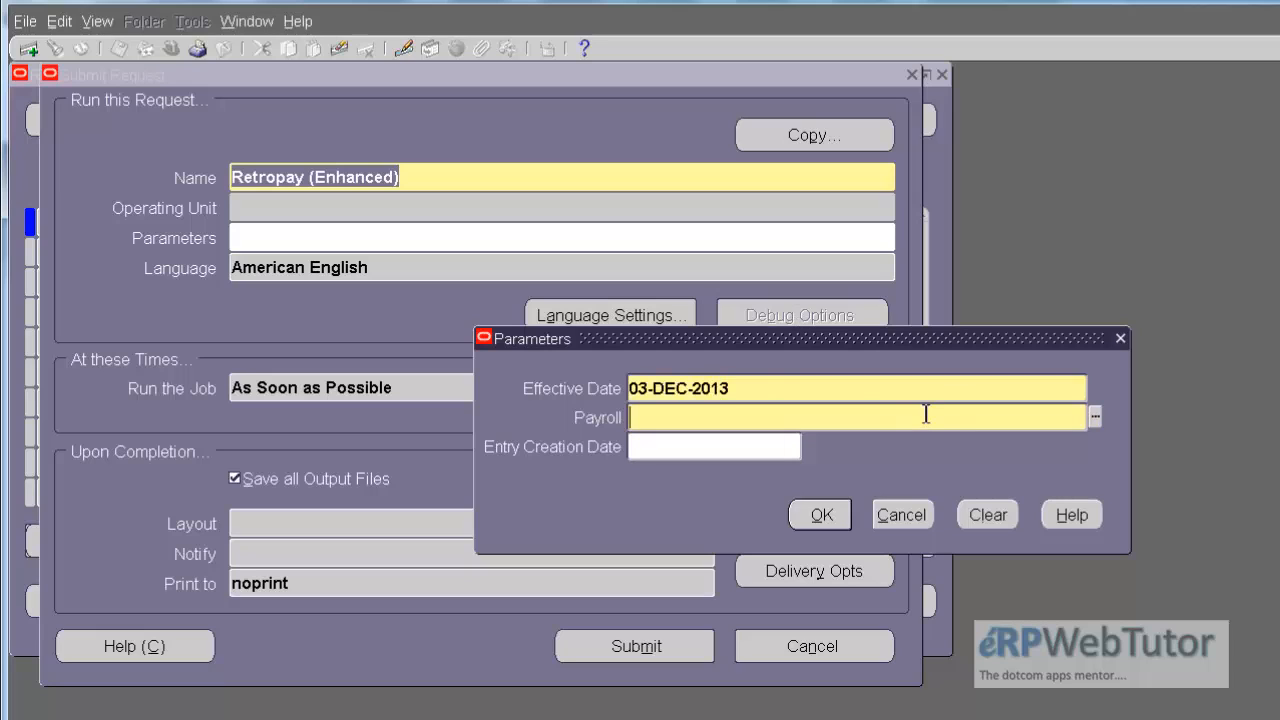
pyautogui.click(1093, 417)
pyautogui.doubleClick(333, 490)
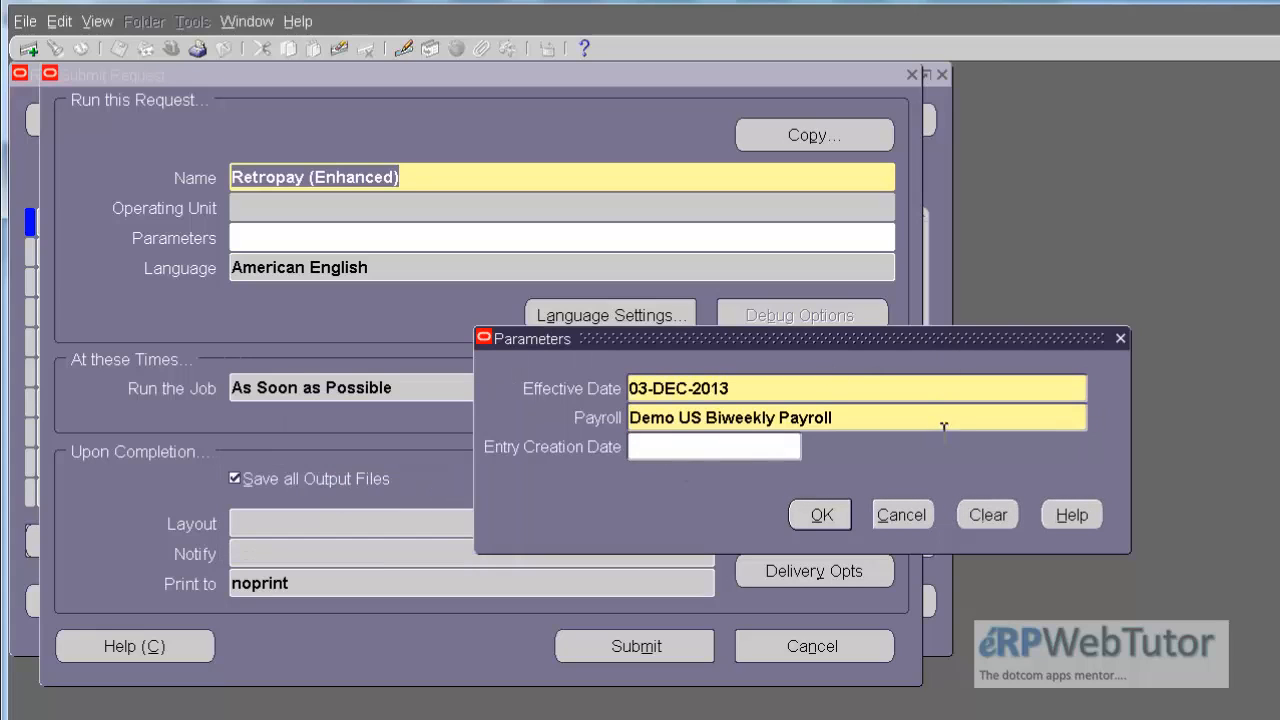
pyautogui.click(821, 515)
pyautogui.click(600, 645)
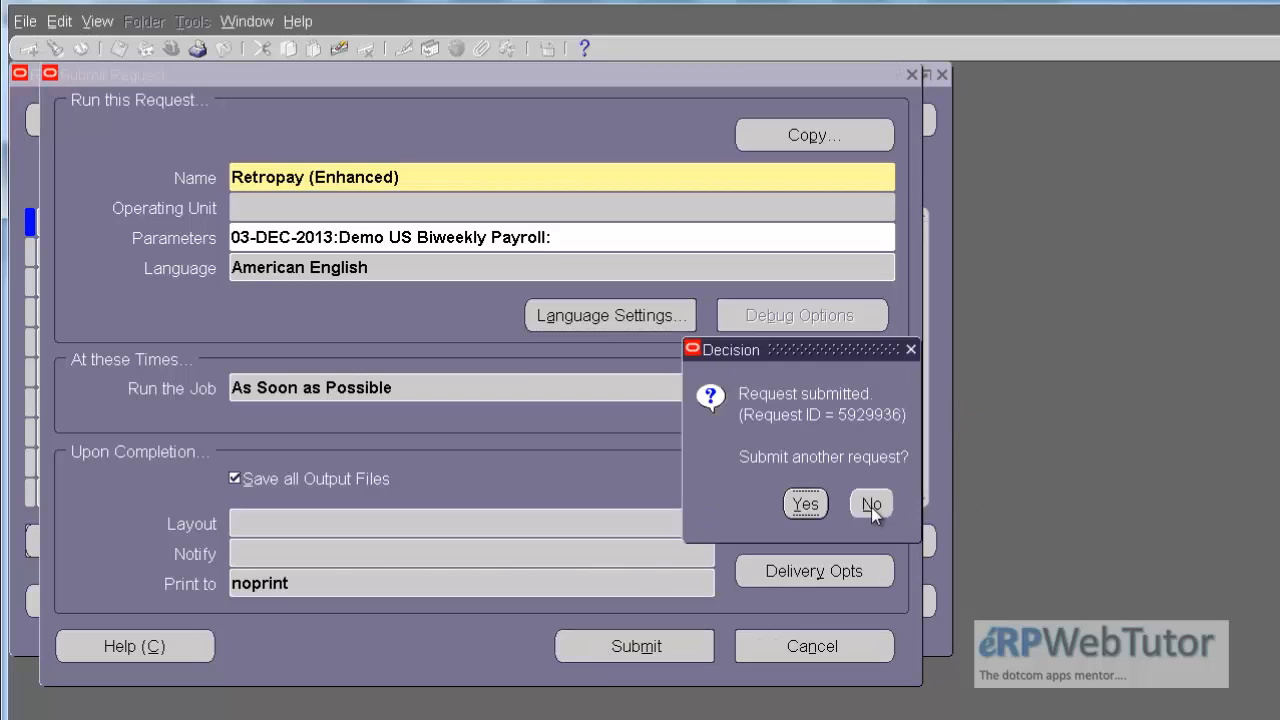
# Step: Decline another submission, list all own requests, refresh the Retropay (Enhanced) request's status and close the Requests window
pyautogui.click(871, 505)
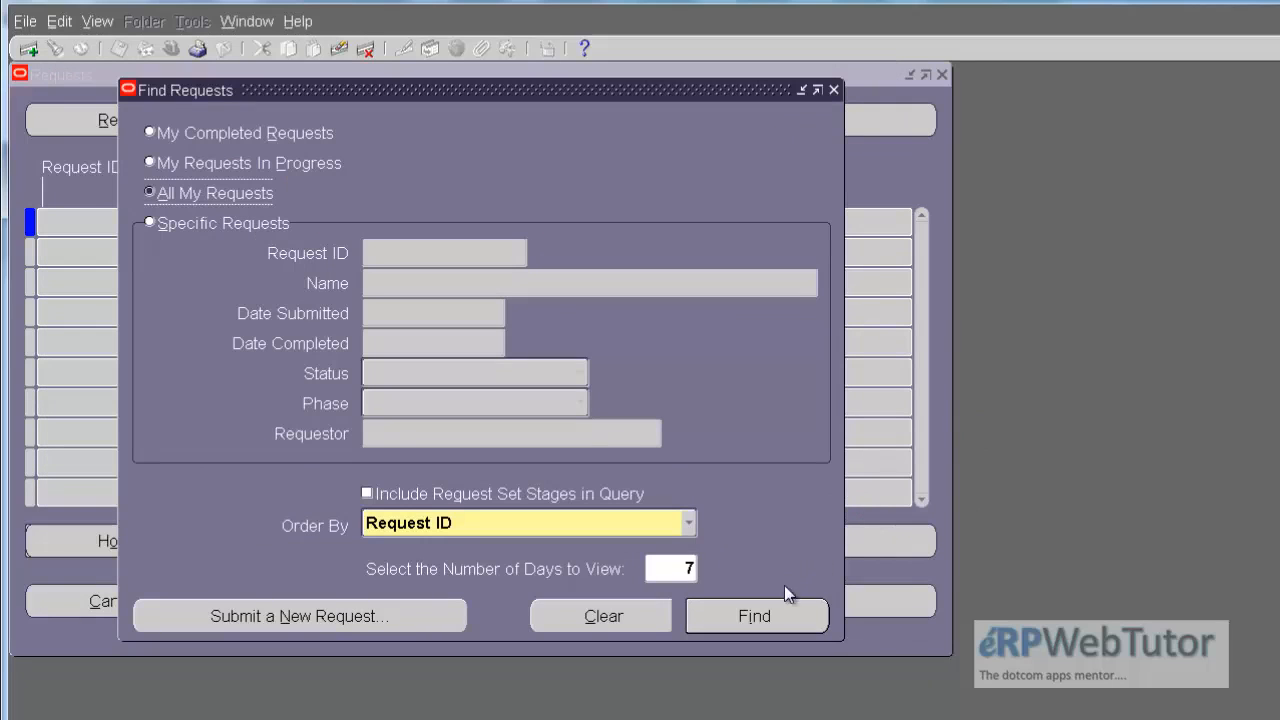
pyautogui.click(766, 607)
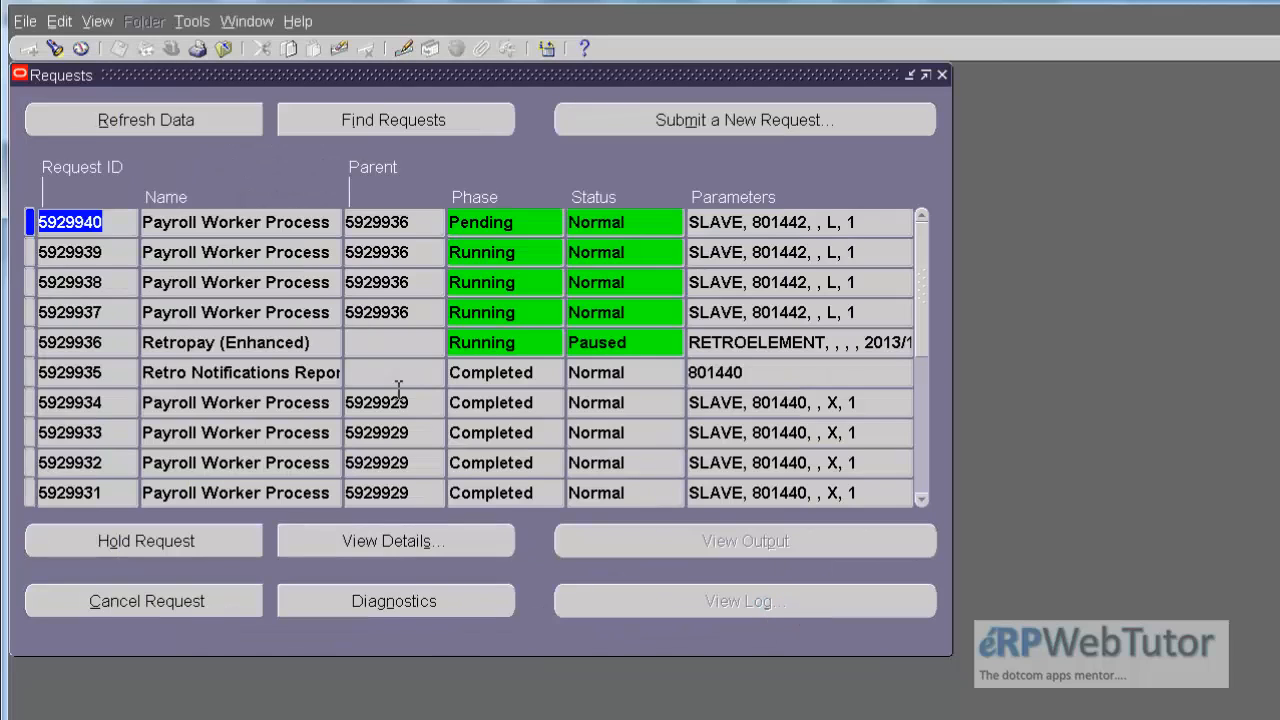
pyautogui.click(208, 122)
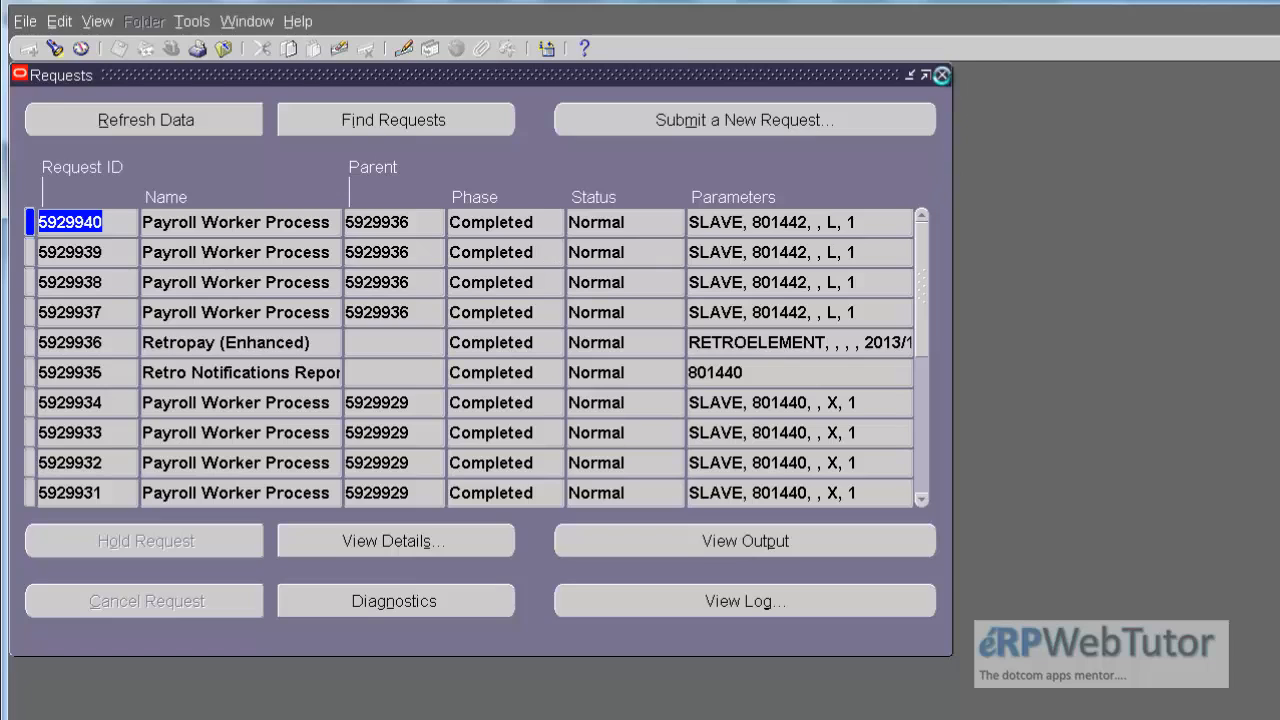
pyautogui.click(942, 76)
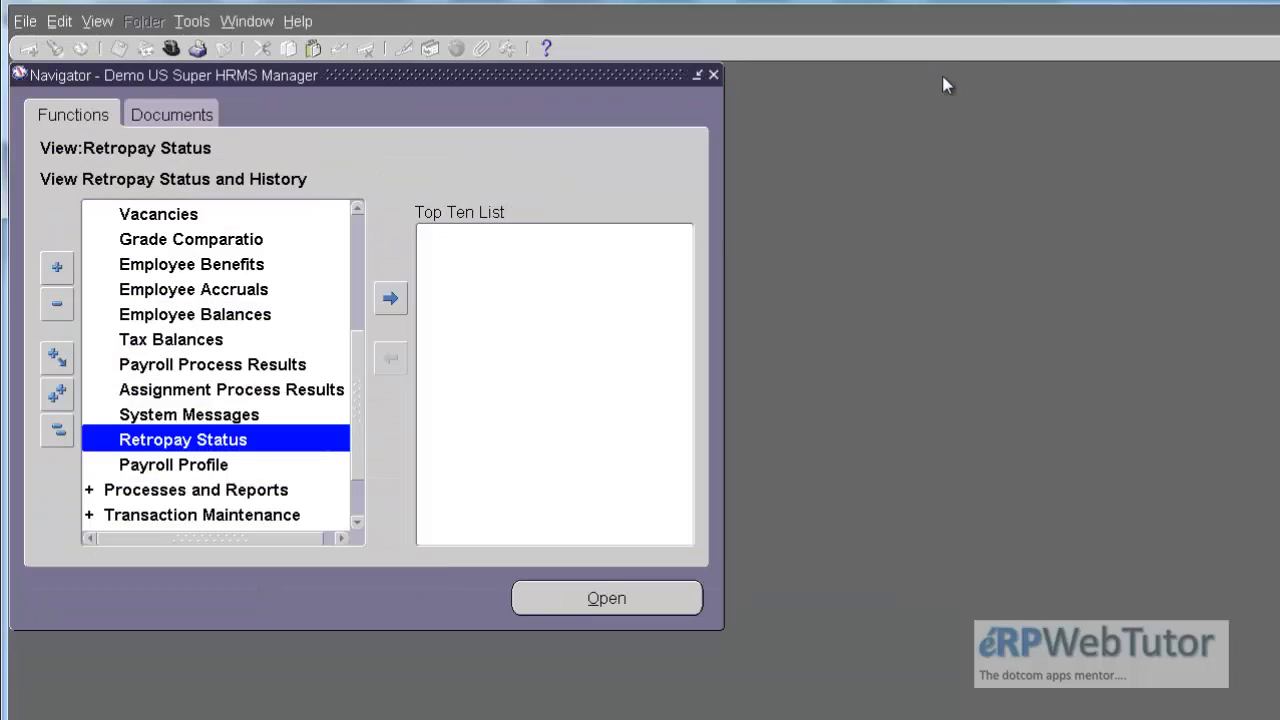
# Step: Find the employee by last name in People Enter and Maintain, keeping the current effective date, and open the employee's assignment
pyautogui.click(357, 229)
pyautogui.doubleClick(147, 215)
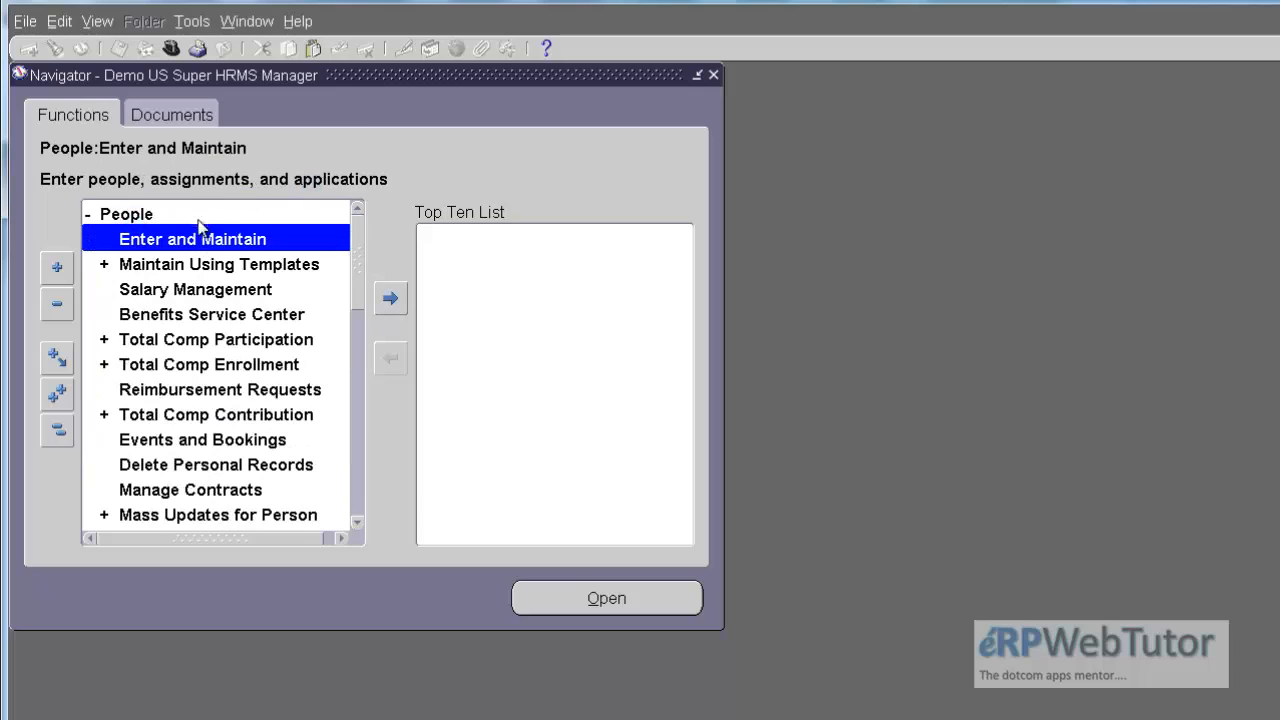
pyautogui.doubleClick(196, 245)
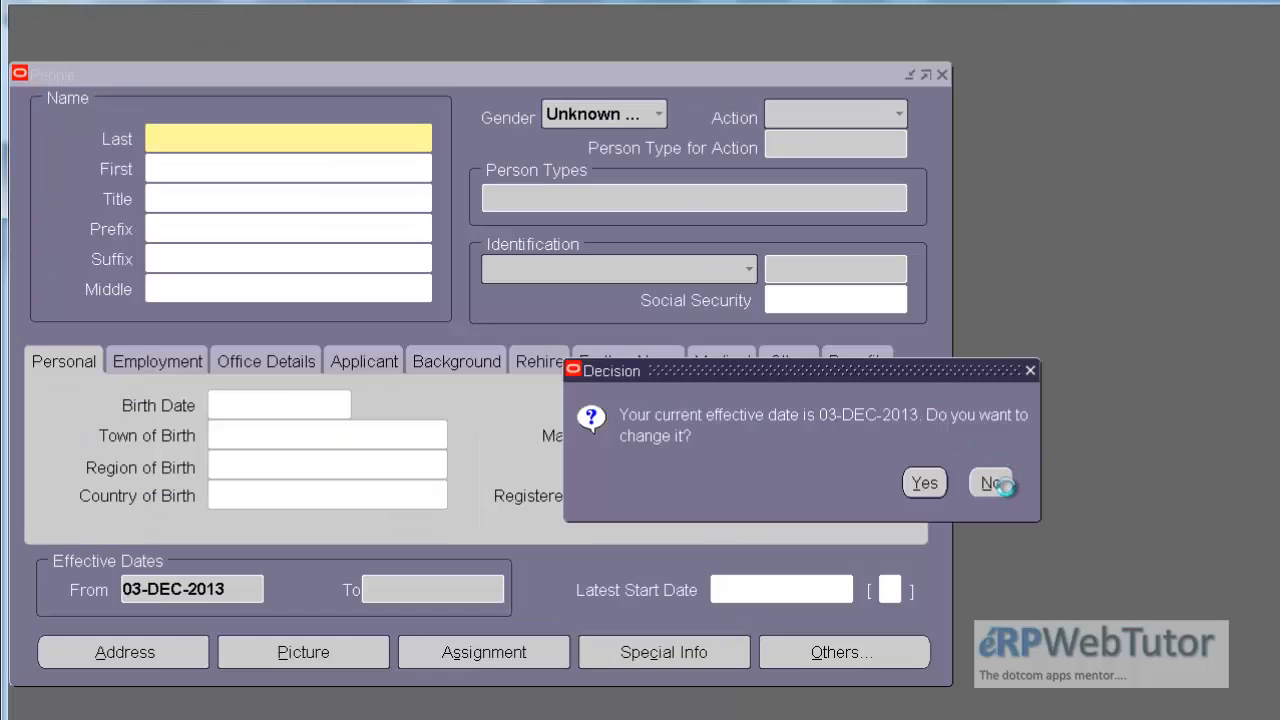
pyautogui.click(1004, 486)
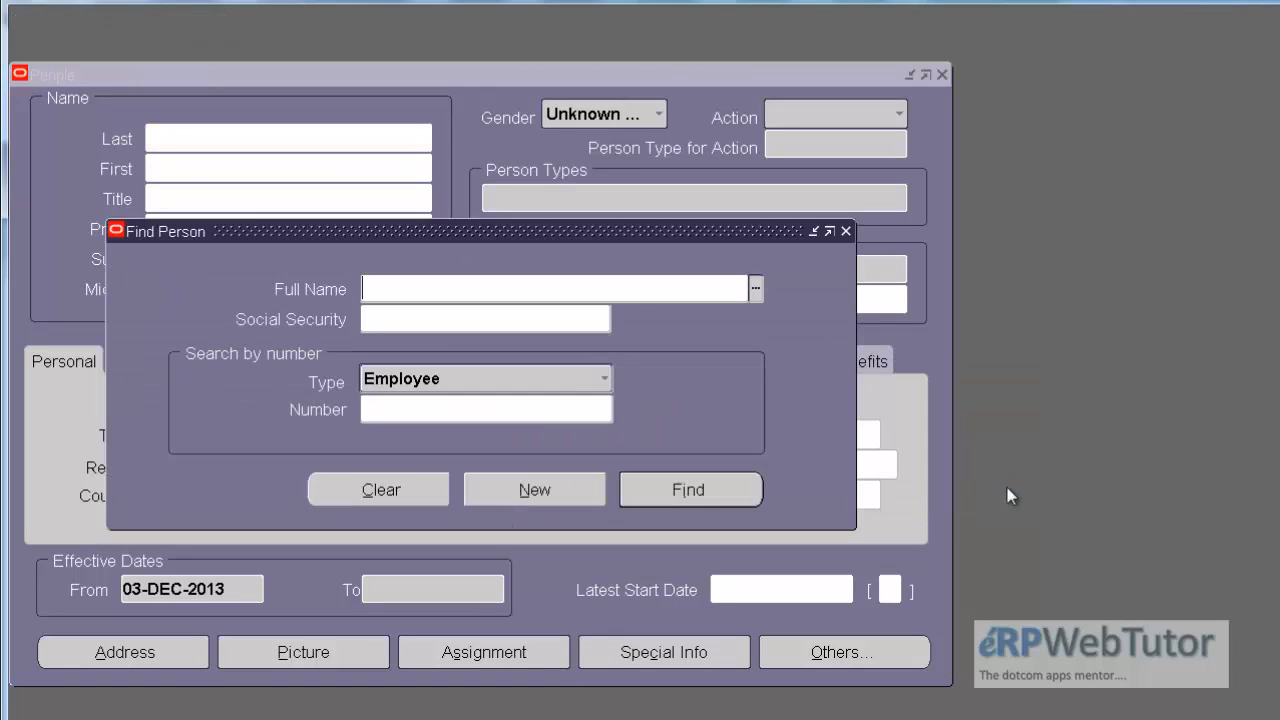
pyautogui.write('jones')
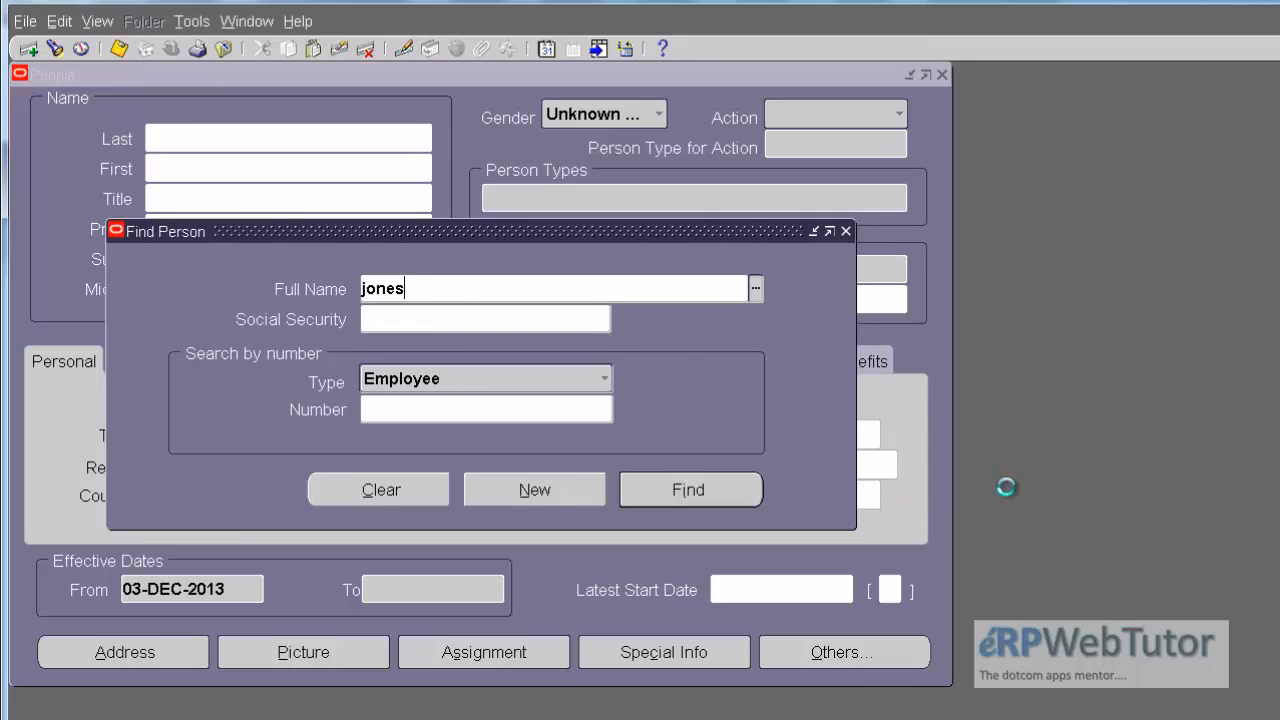
pyautogui.press('Return')
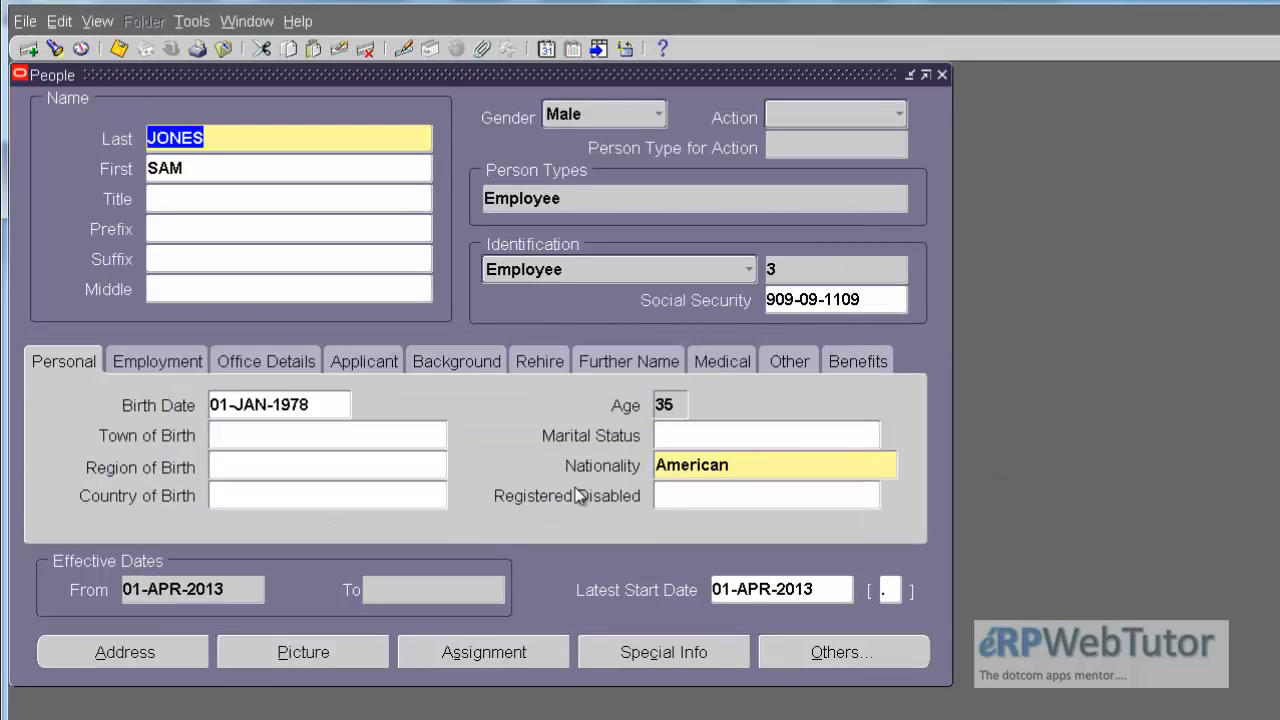
pyautogui.click(477, 653)
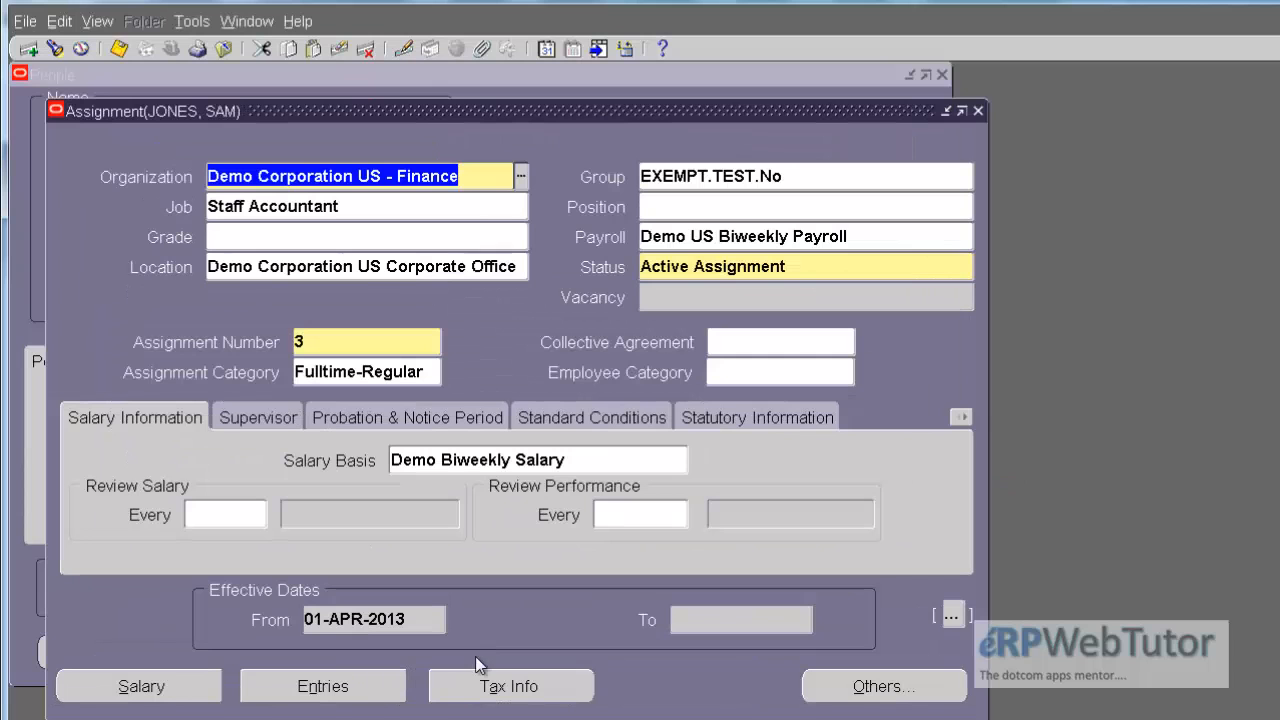
# Step: Open the assignment's element entries and view the entry values of the first Demo Biweekly Salary Retro entry beside the list
pyautogui.click(325, 685)
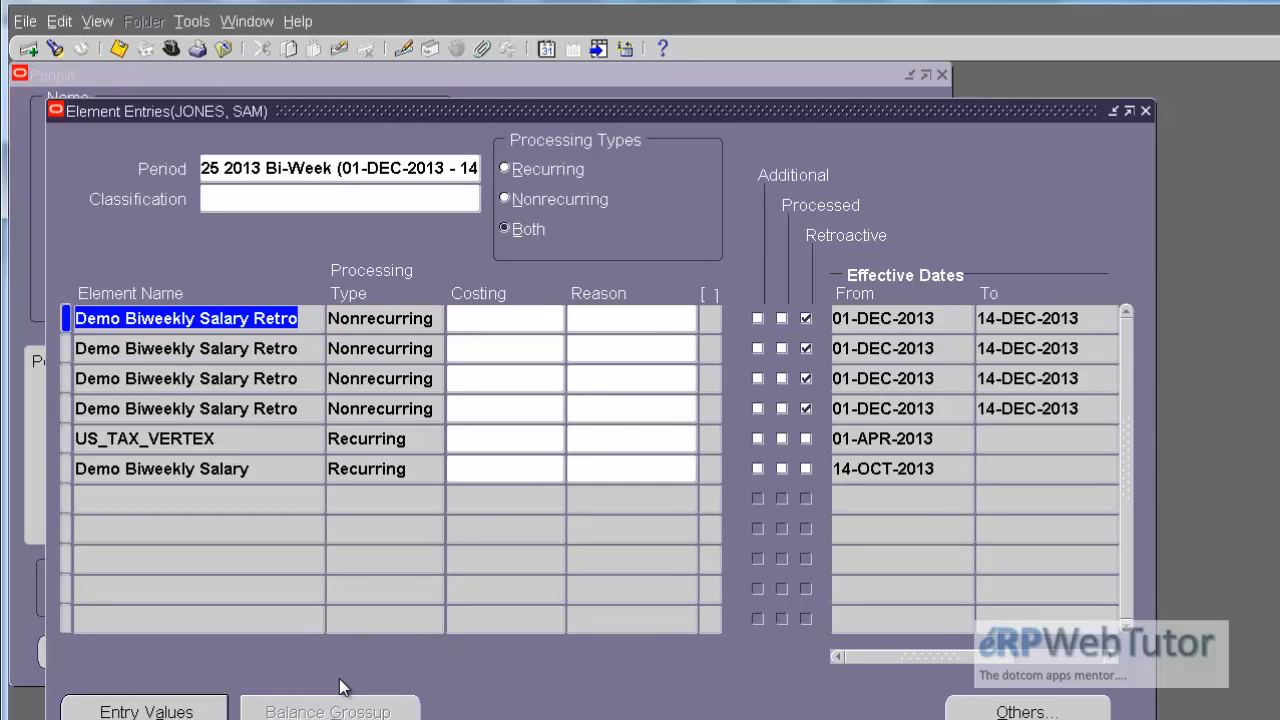
pyautogui.click(320, 322)
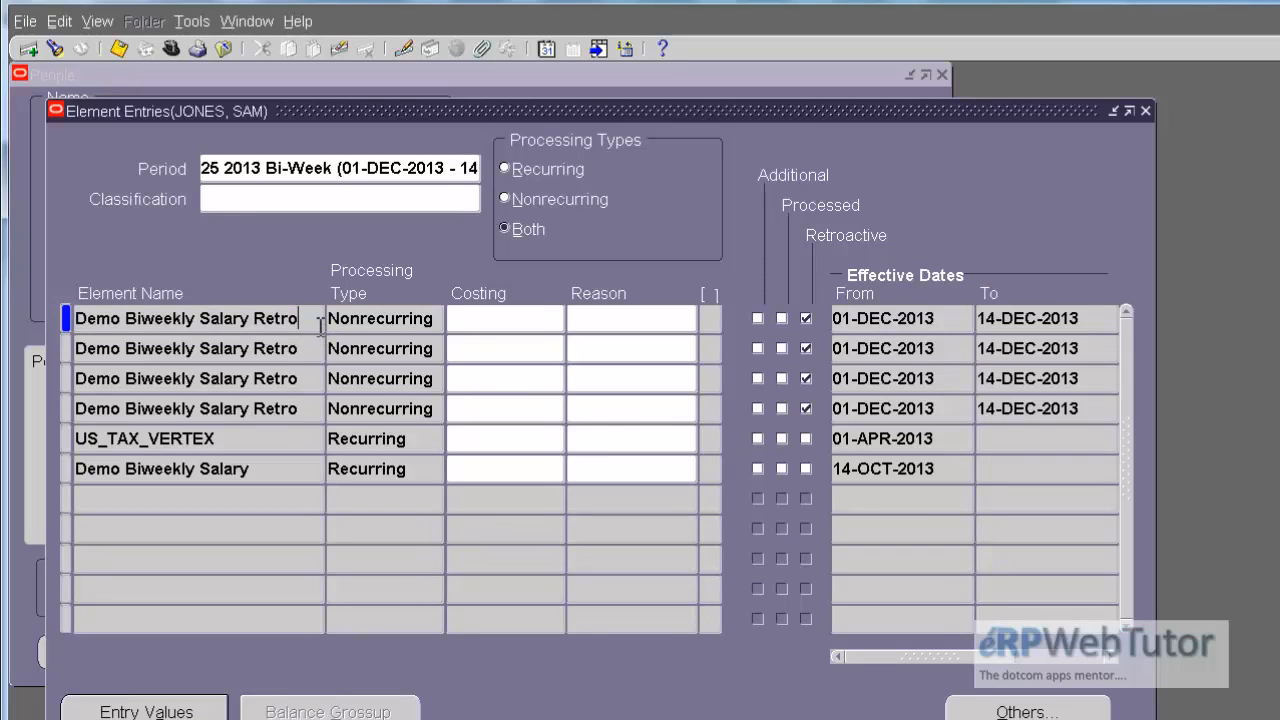
pyautogui.moveTo(320, 322); pyautogui.dragTo(66, 330)
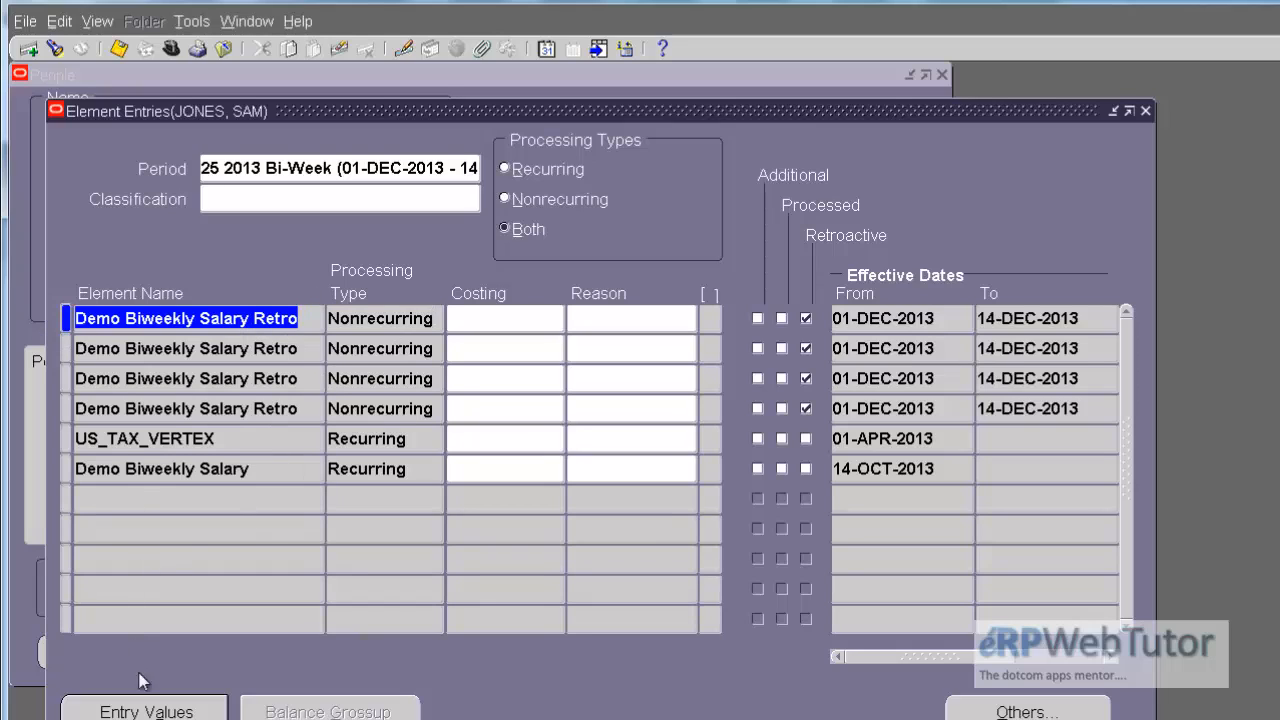
pyautogui.click(130, 712)
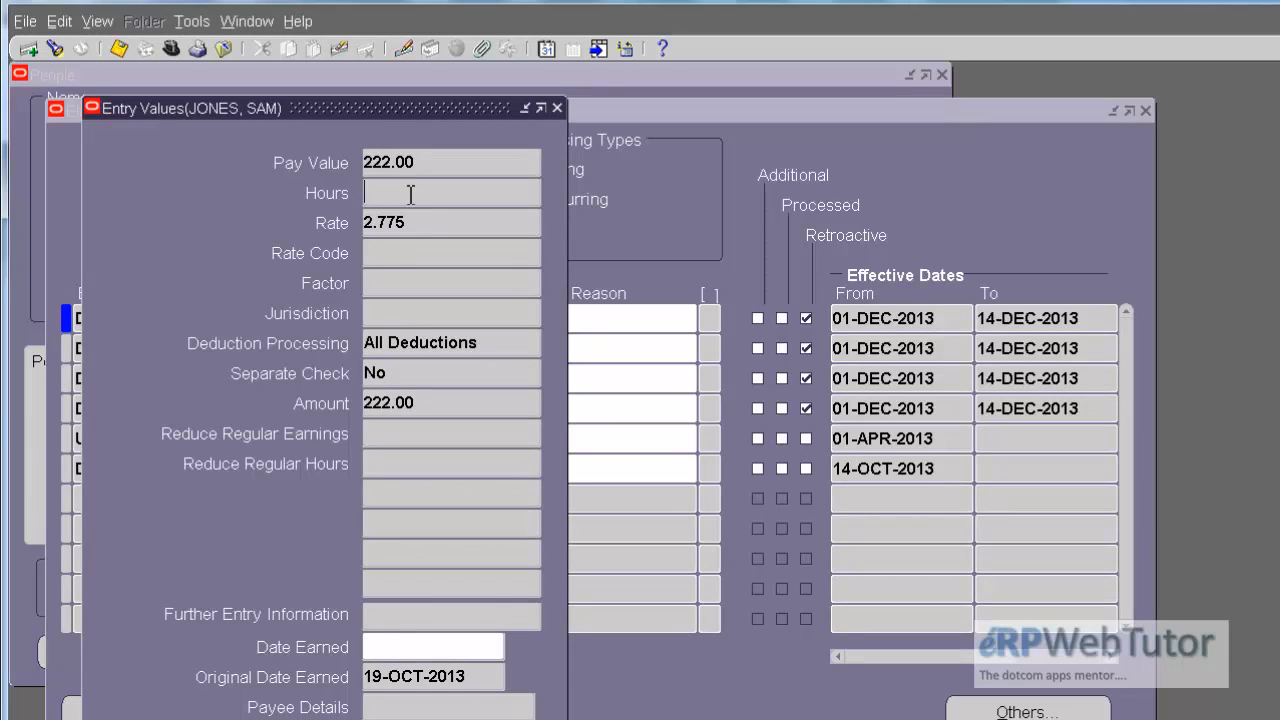
pyautogui.moveTo(404, 116); pyautogui.dragTo(1069, 114)
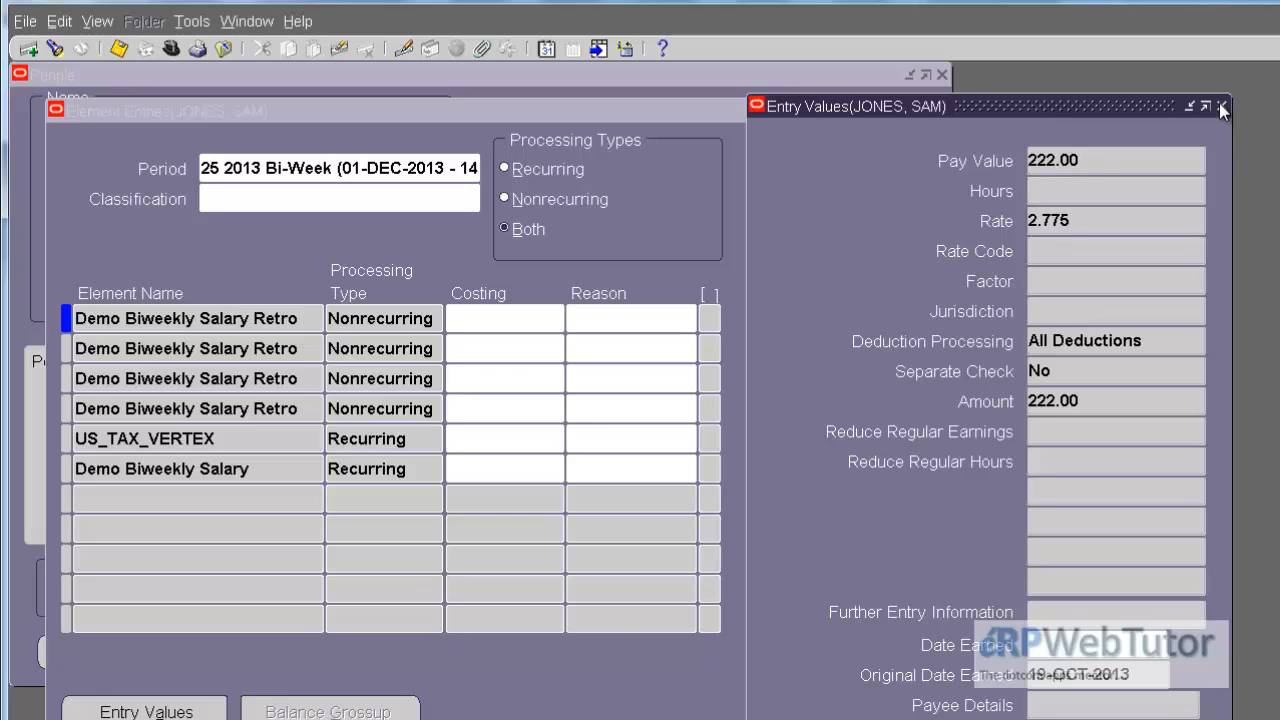
# Step: Examine the pay value and original date earned of the second, third and fourth Demo Biweekly Salary Retro entries
pyautogui.click(246, 348)
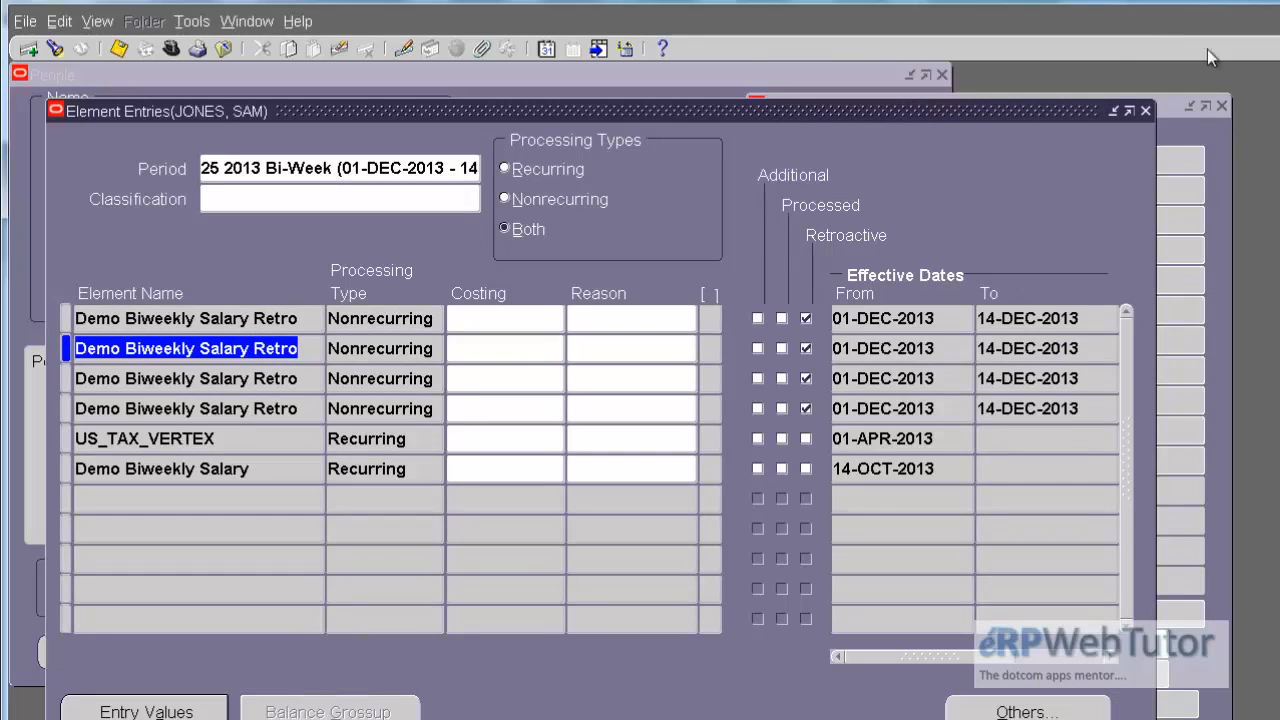
pyautogui.click(1216, 146)
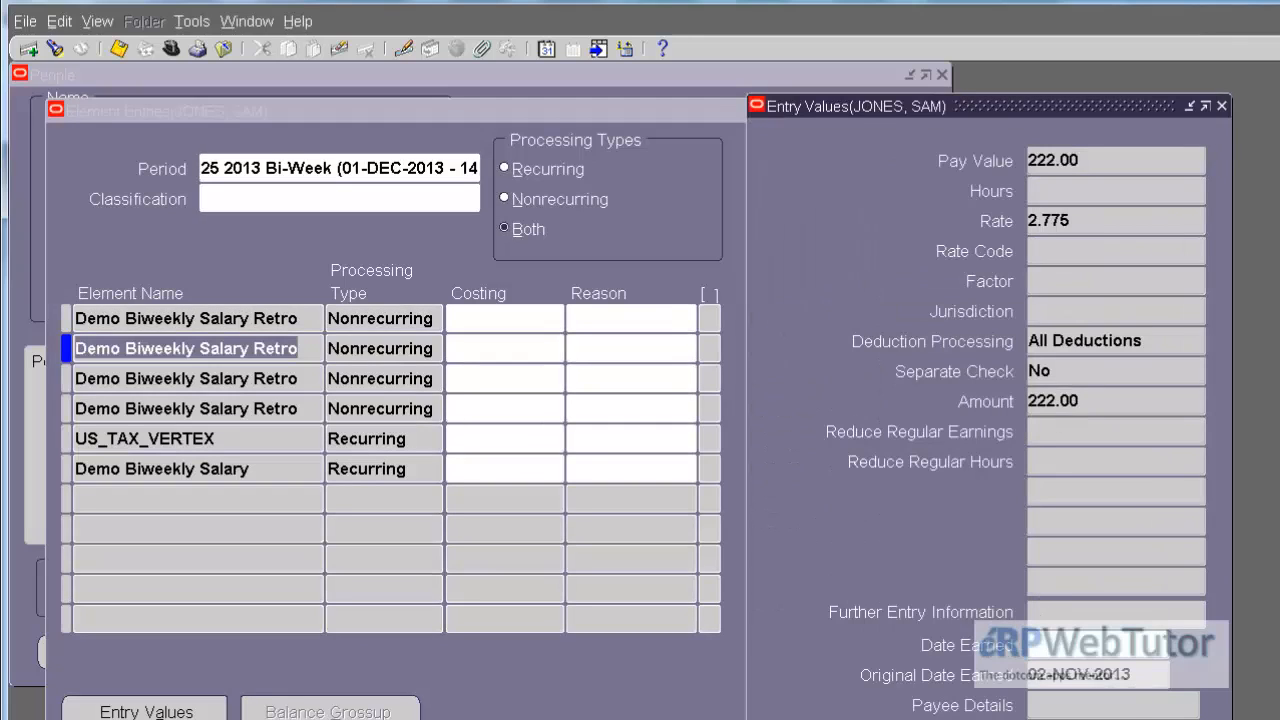
pyautogui.click(1134, 676)
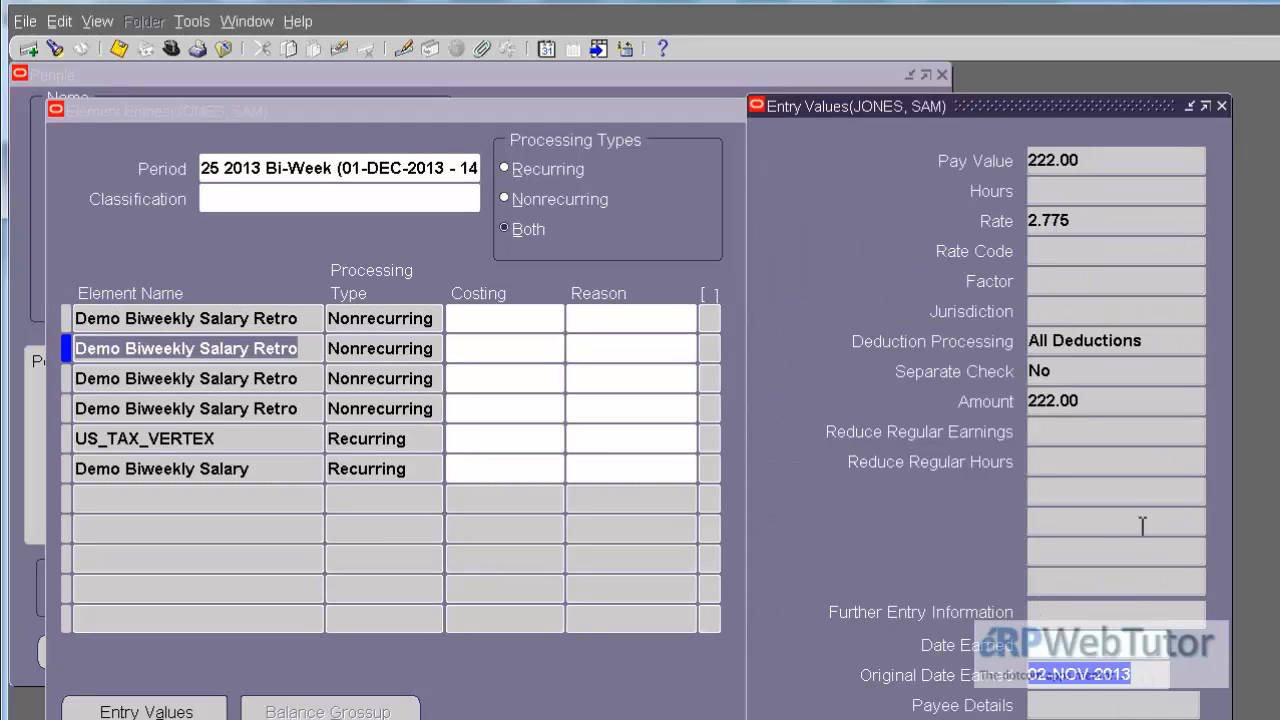
pyautogui.click(305, 377)
pyautogui.click(307, 377)
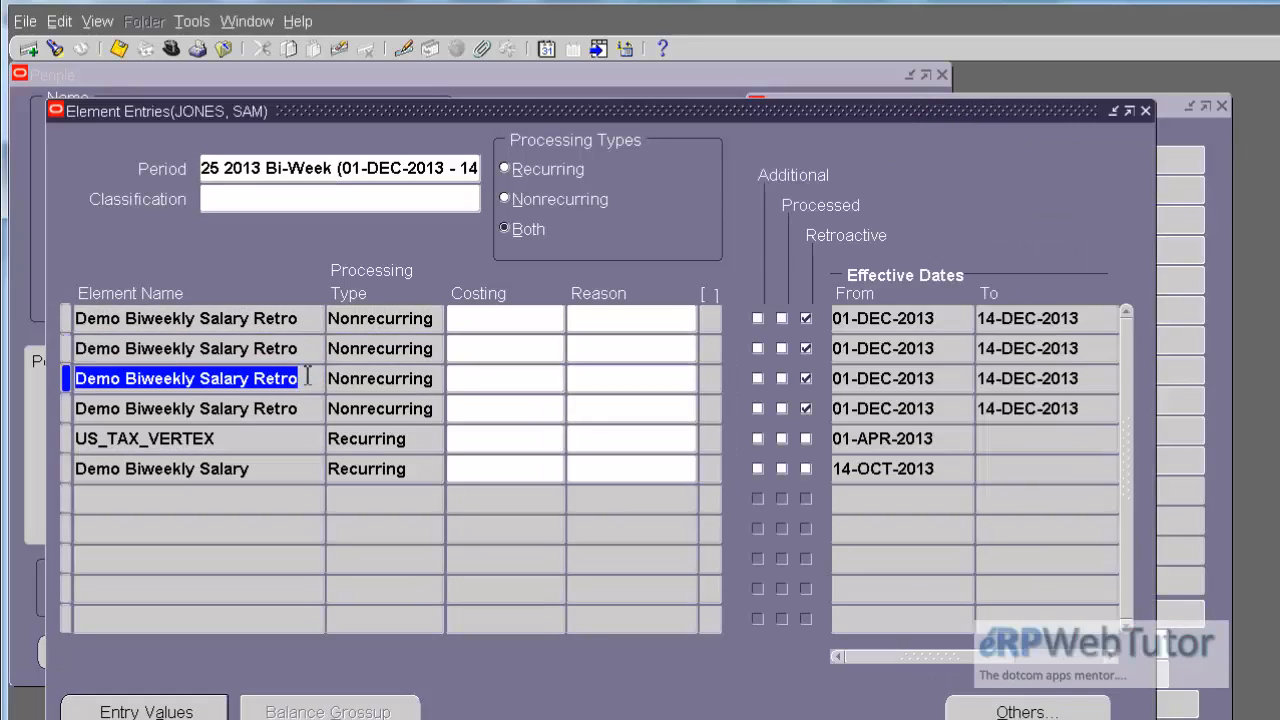
pyautogui.click(1213, 292)
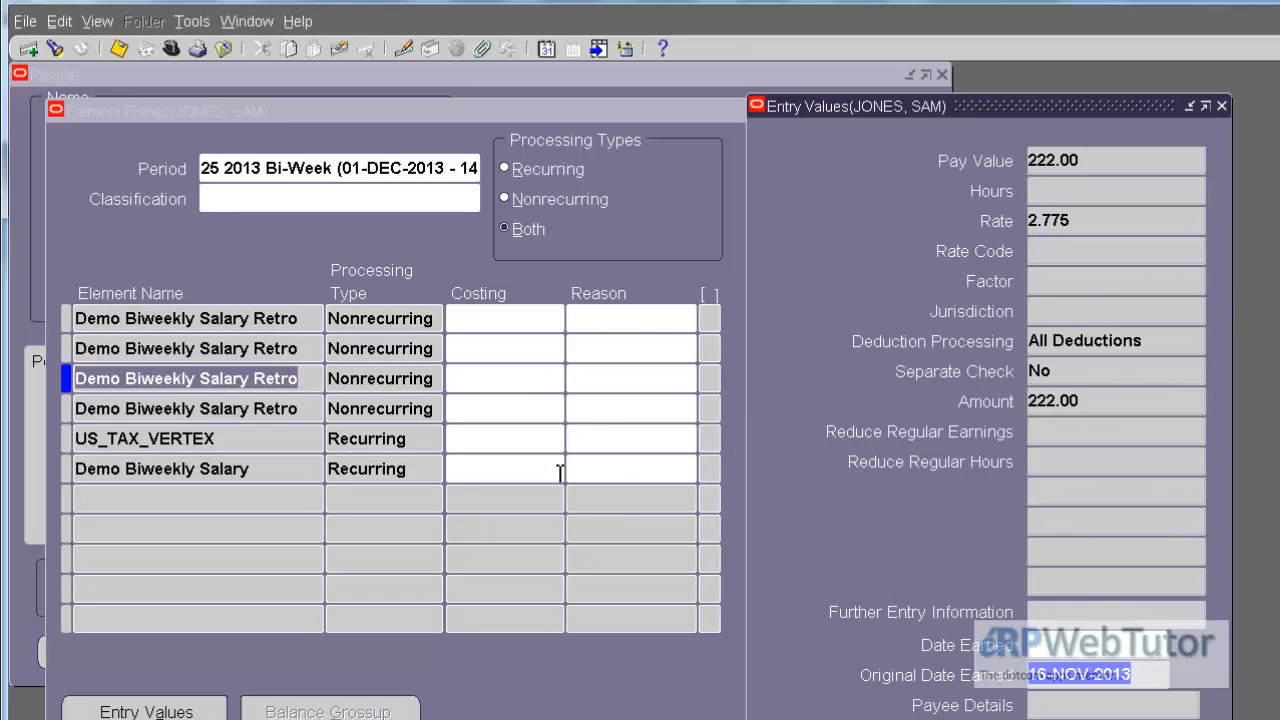
pyautogui.click(270, 410)
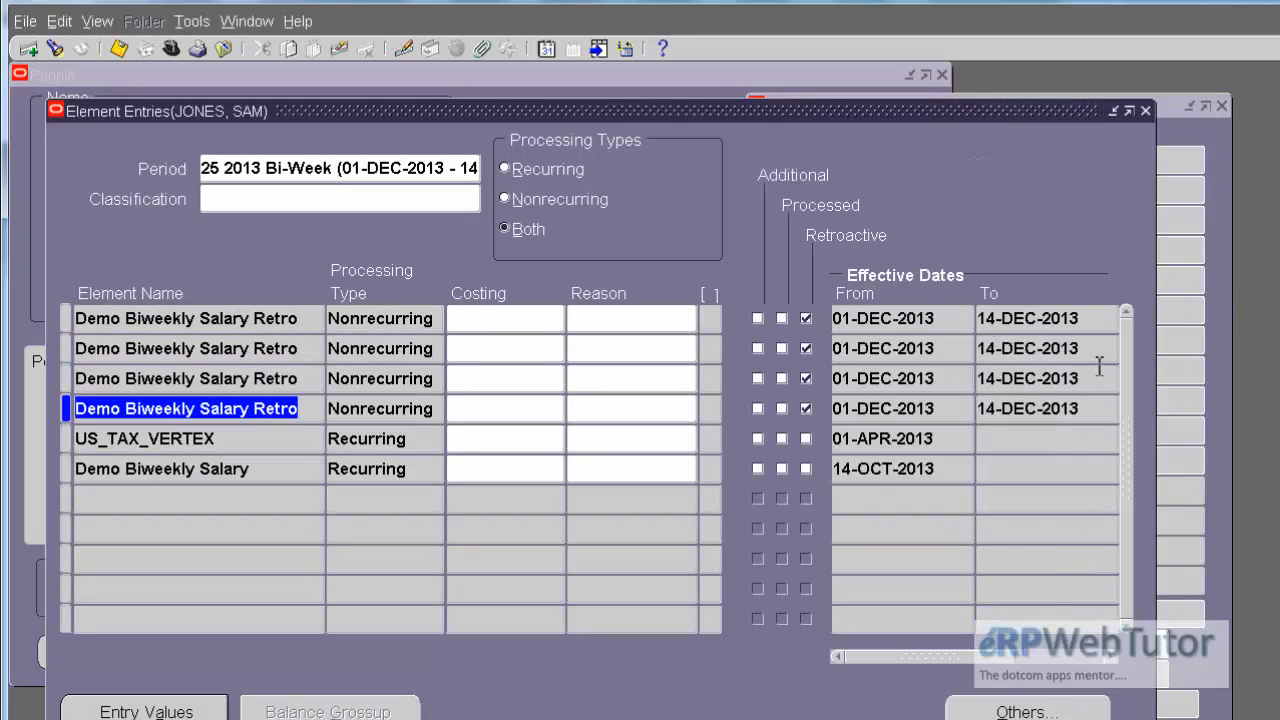
pyautogui.click(1220, 254)
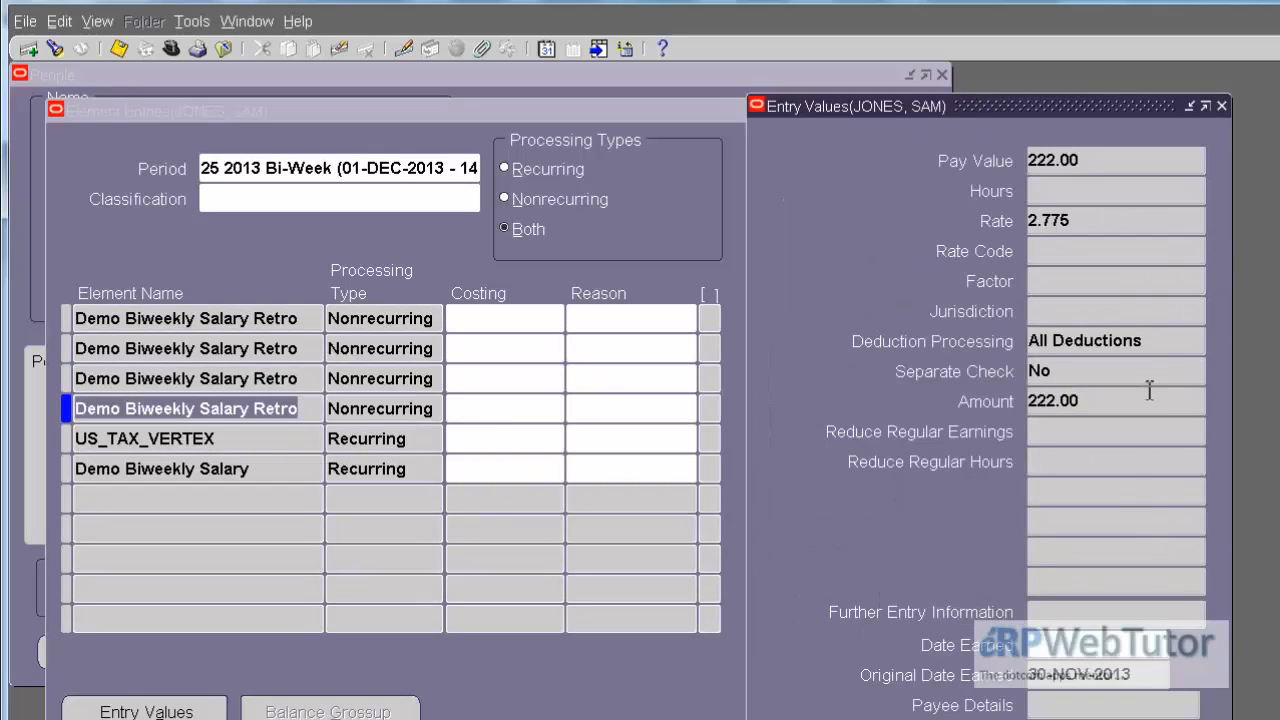
pyautogui.click(1146, 681)
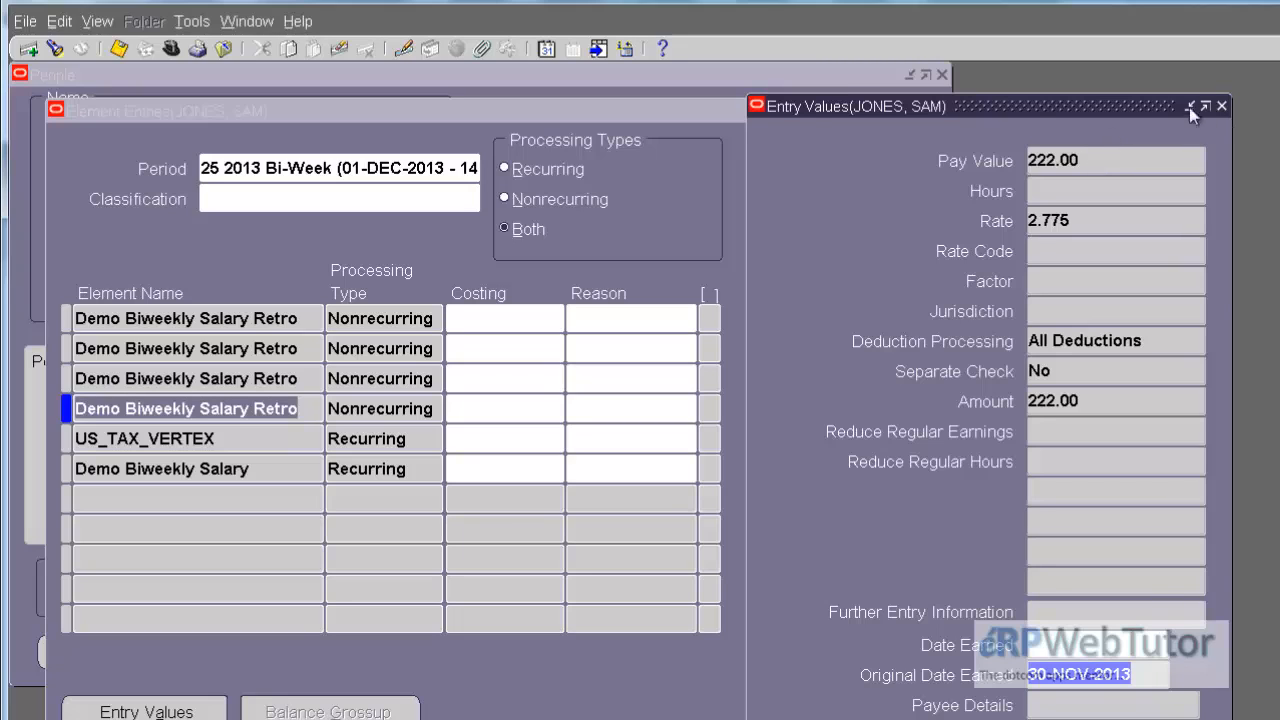
# Step: Close the Entry Values and Element Entries windows and open QuickPay for the assignment
pyautogui.click(1222, 106)
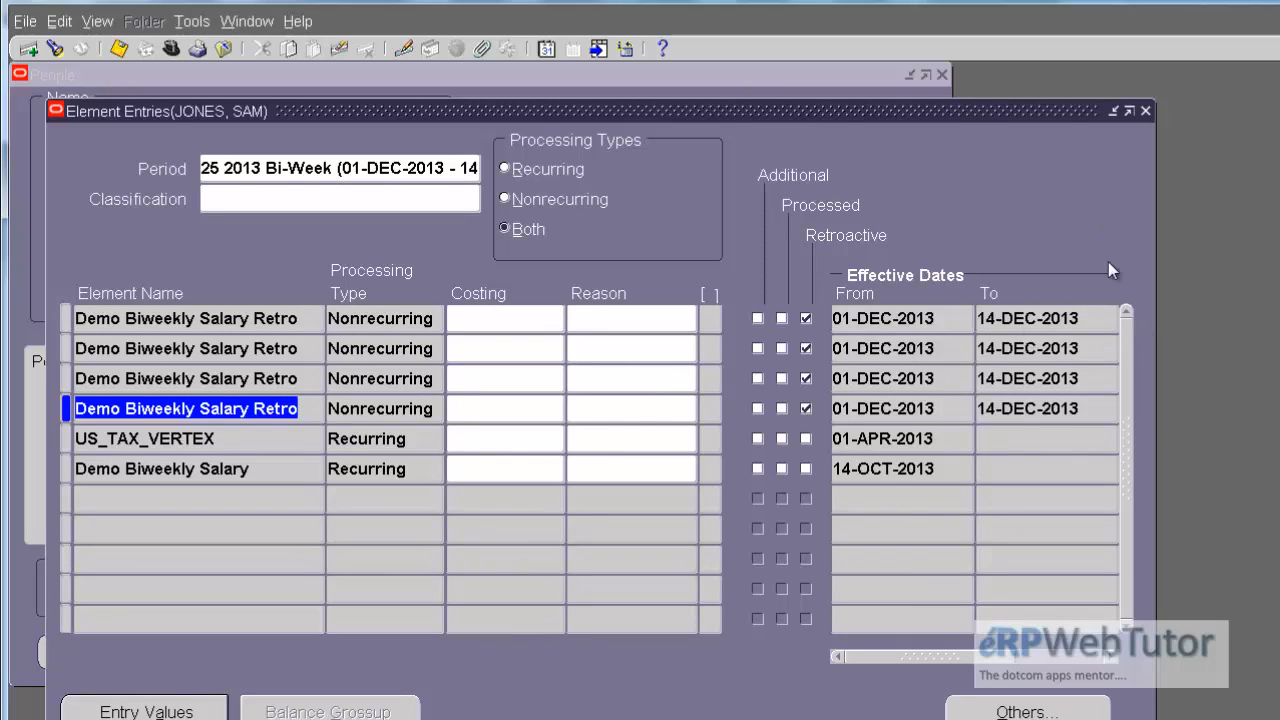
pyautogui.click(1147, 109)
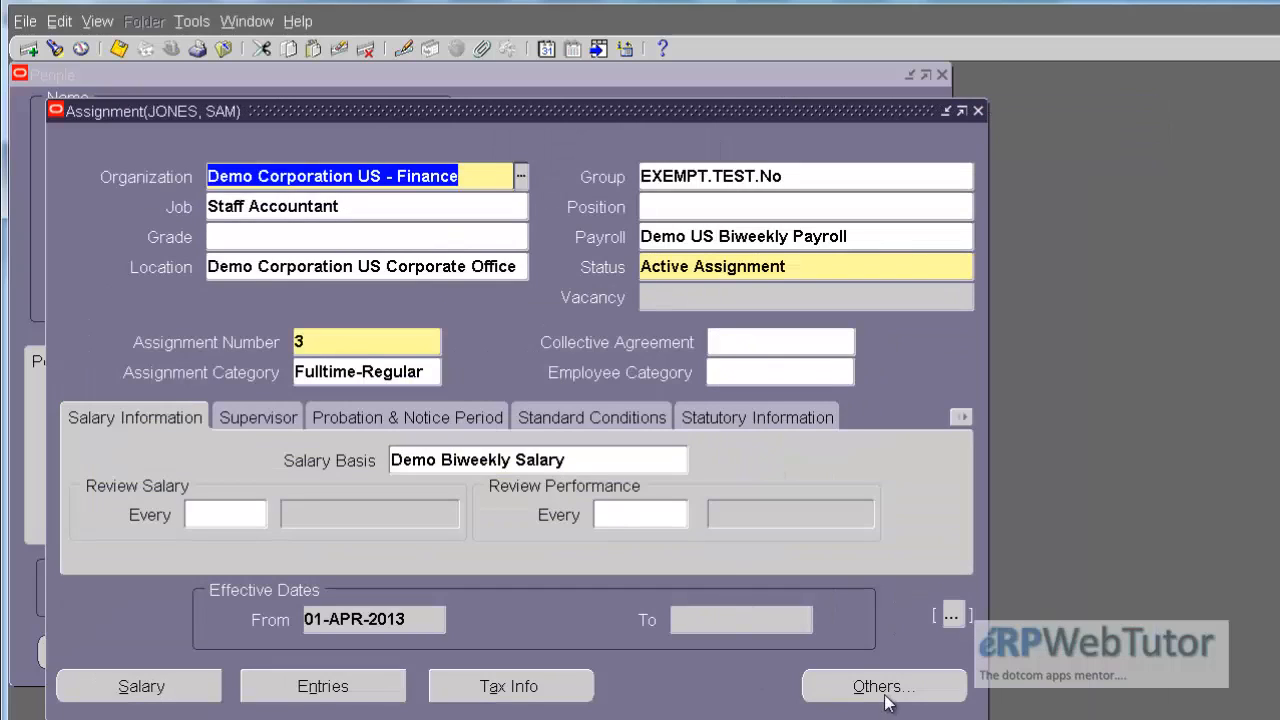
pyautogui.click(885, 686)
pyautogui.press('q')
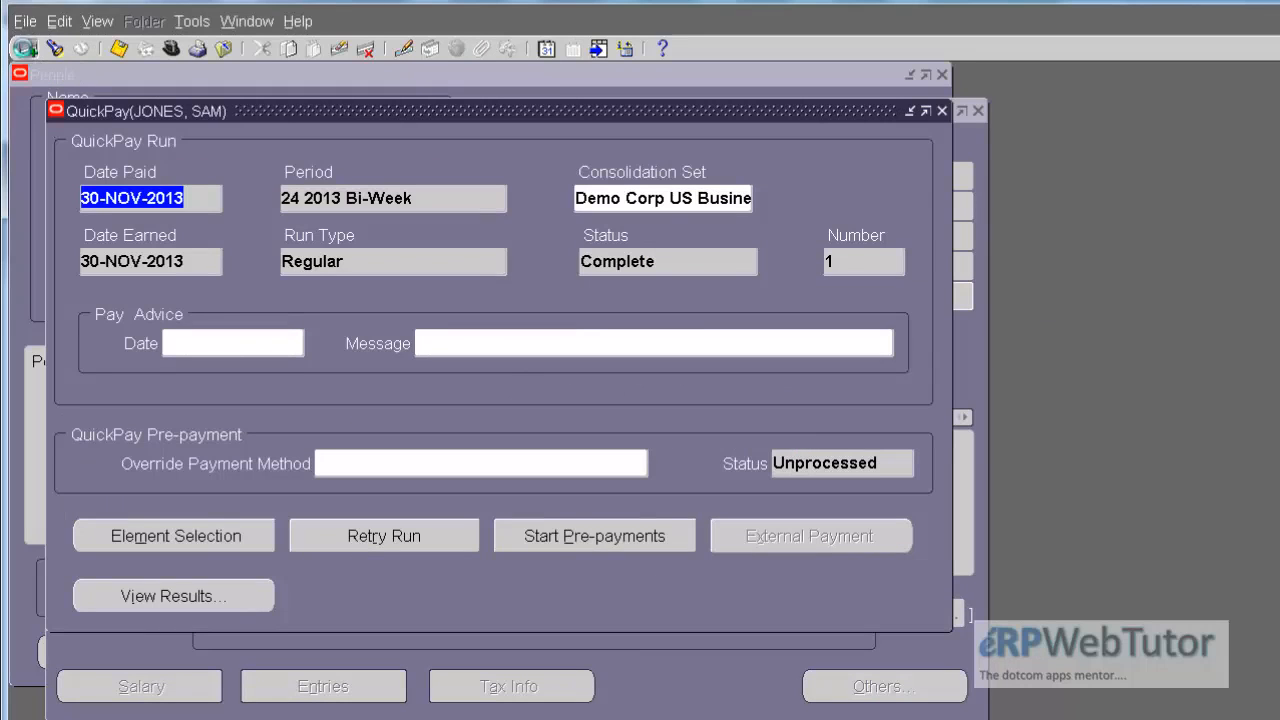
# Step: Create a new QuickPay record and set its Date Earned to 14-DEC-2013
pyautogui.click(29, 48)
pyautogui.click(195, 260)
pyautogui.doubleClick(196, 260)
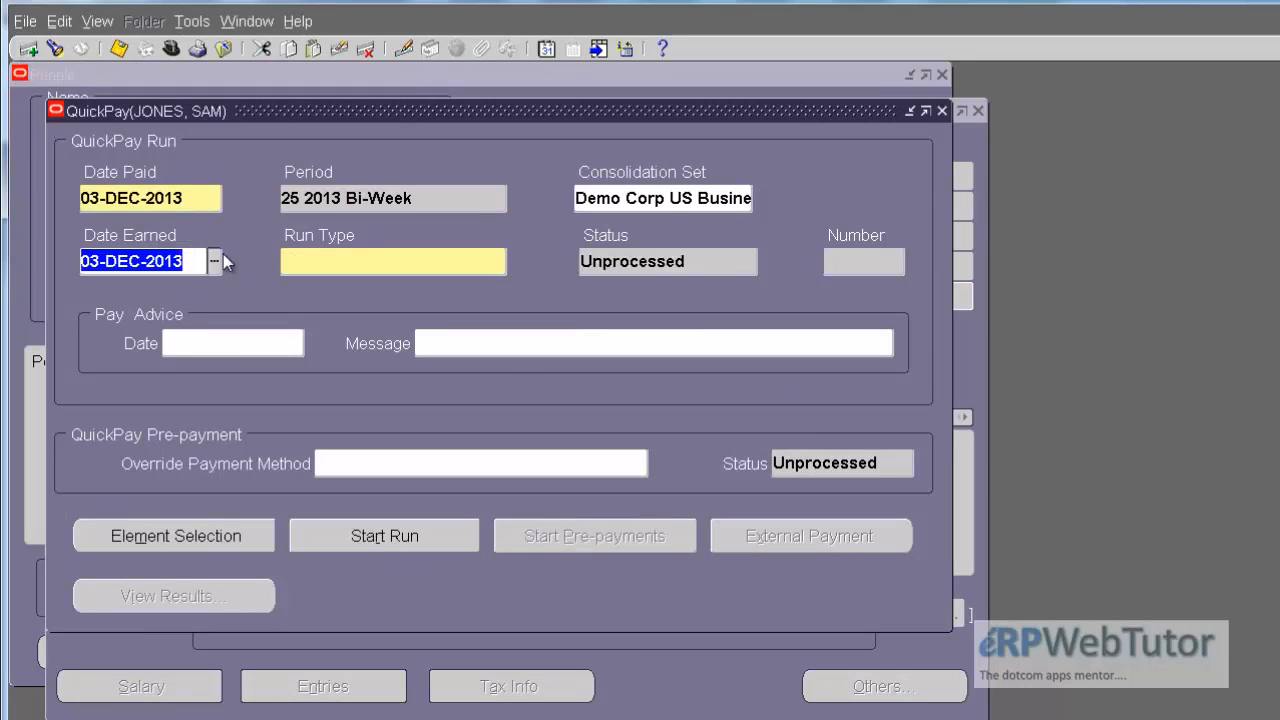
pyautogui.click(214, 261)
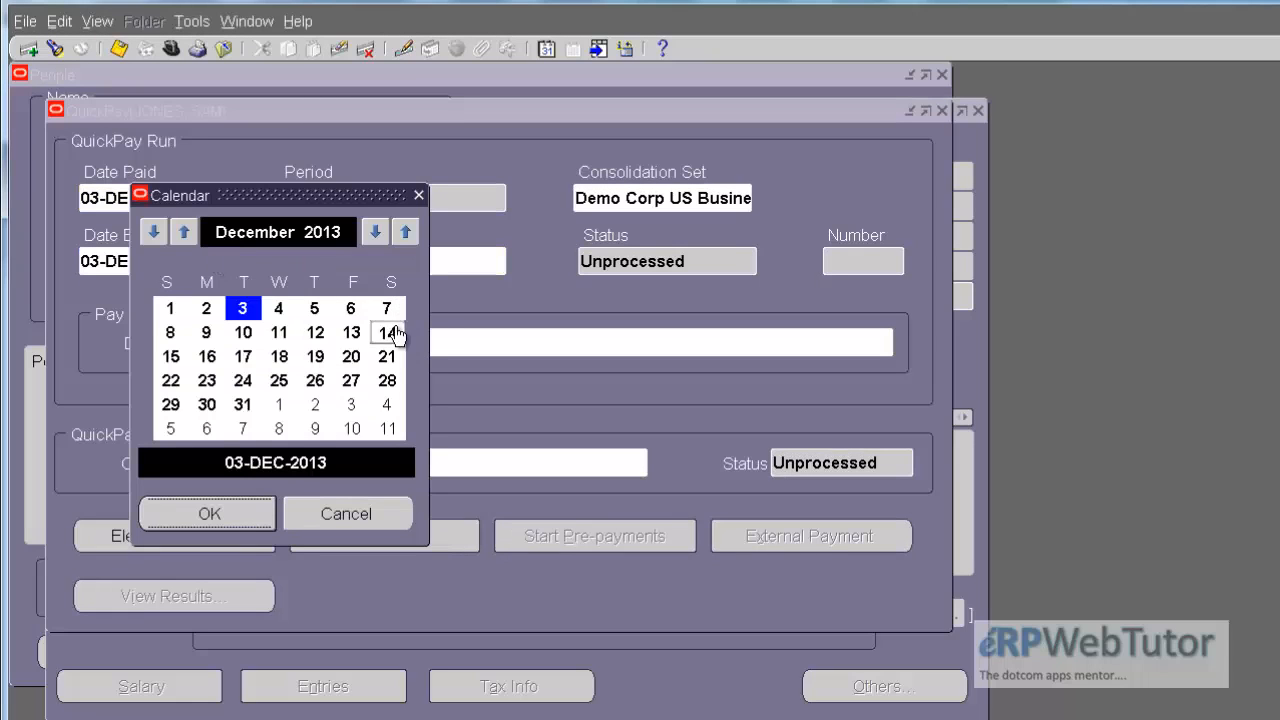
pyautogui.click(388, 331)
pyautogui.click(220, 515)
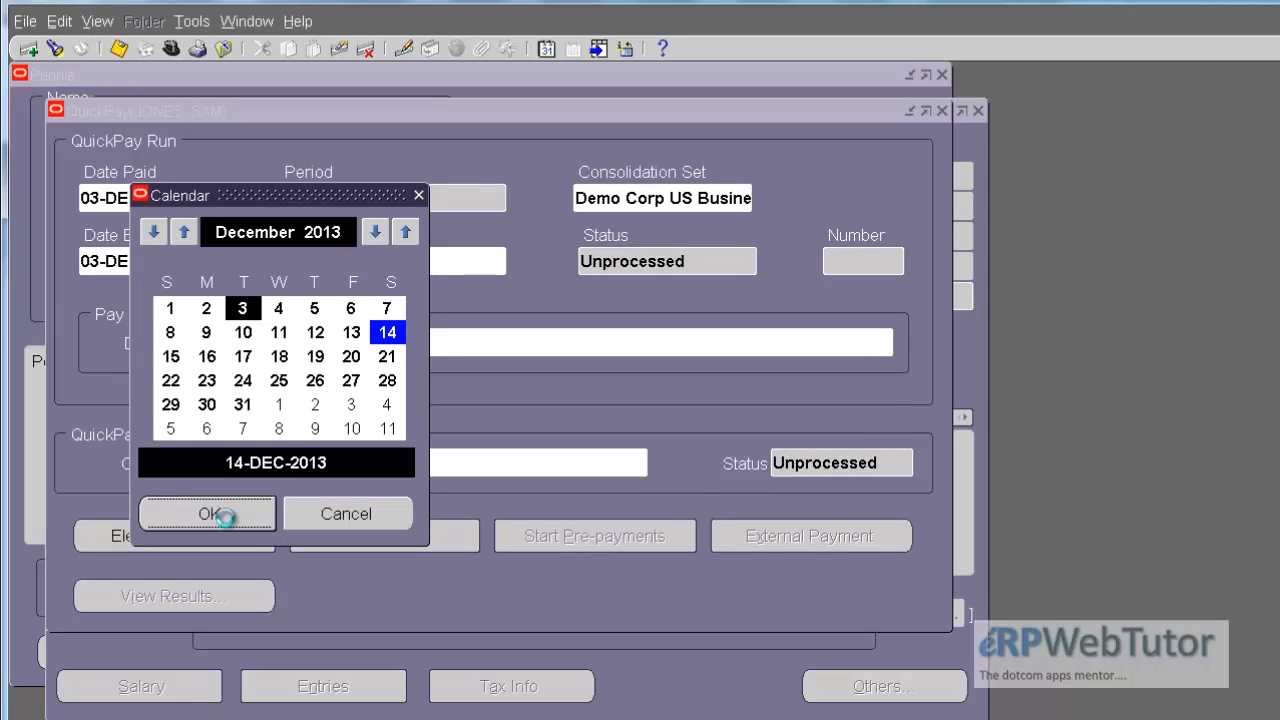
pyautogui.click(220, 515)
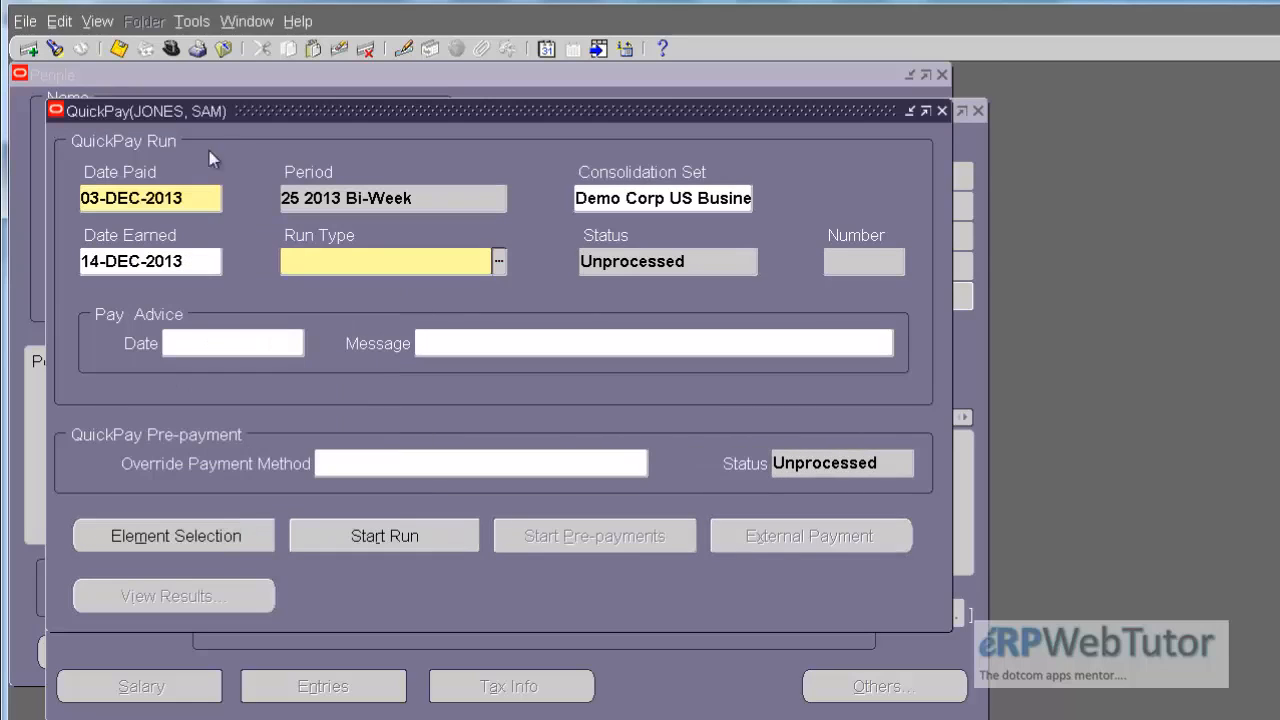
# Step: Set the QuickPay Date Paid to 14-DEC-2013 and the Run Type to Regular, and start the run
pyautogui.click(195, 263)
pyautogui.hotkey('ctrl', 'c')
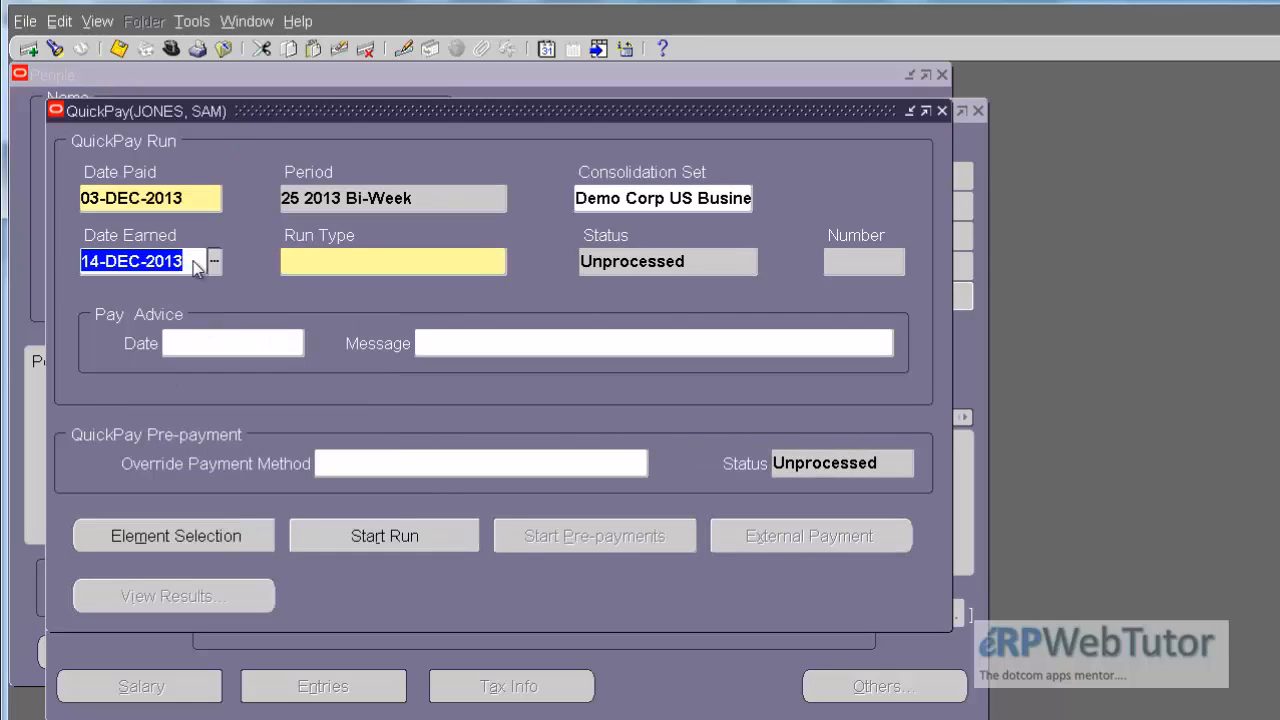
pyautogui.click(195, 198)
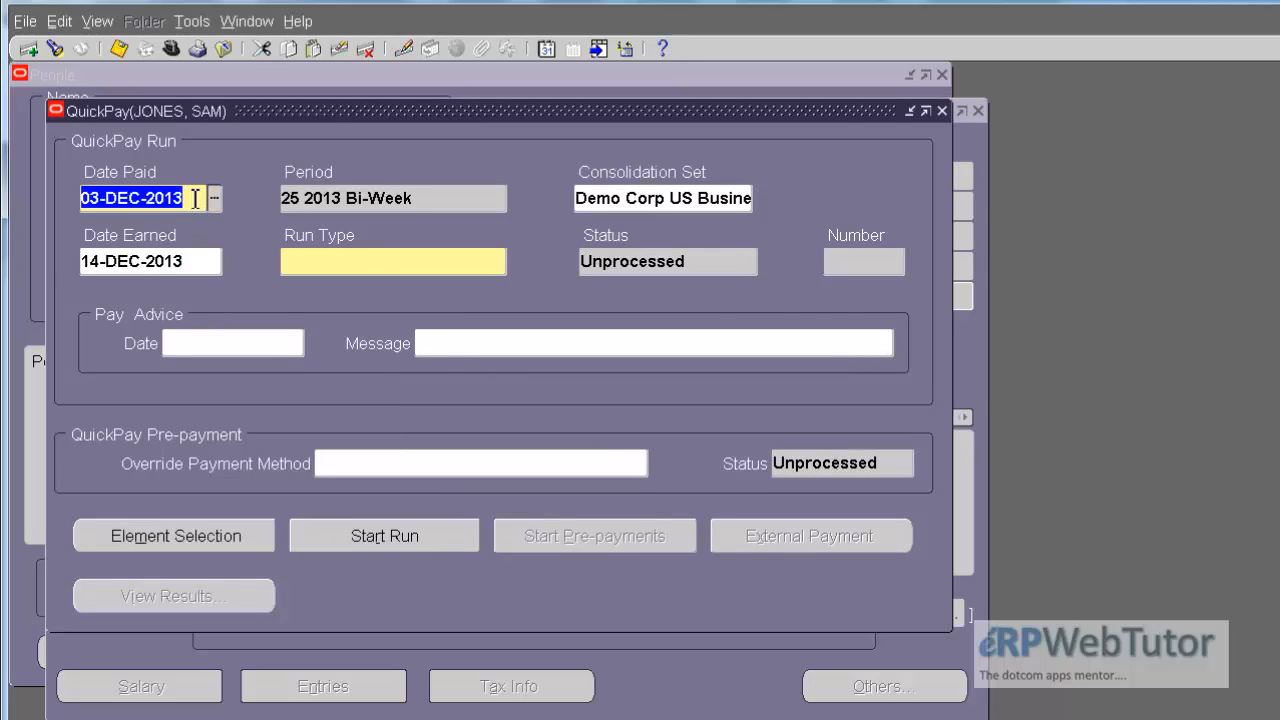
pyautogui.hotkey('ctrl', 'v')
pyautogui.click(391, 259)
pyautogui.write('re')
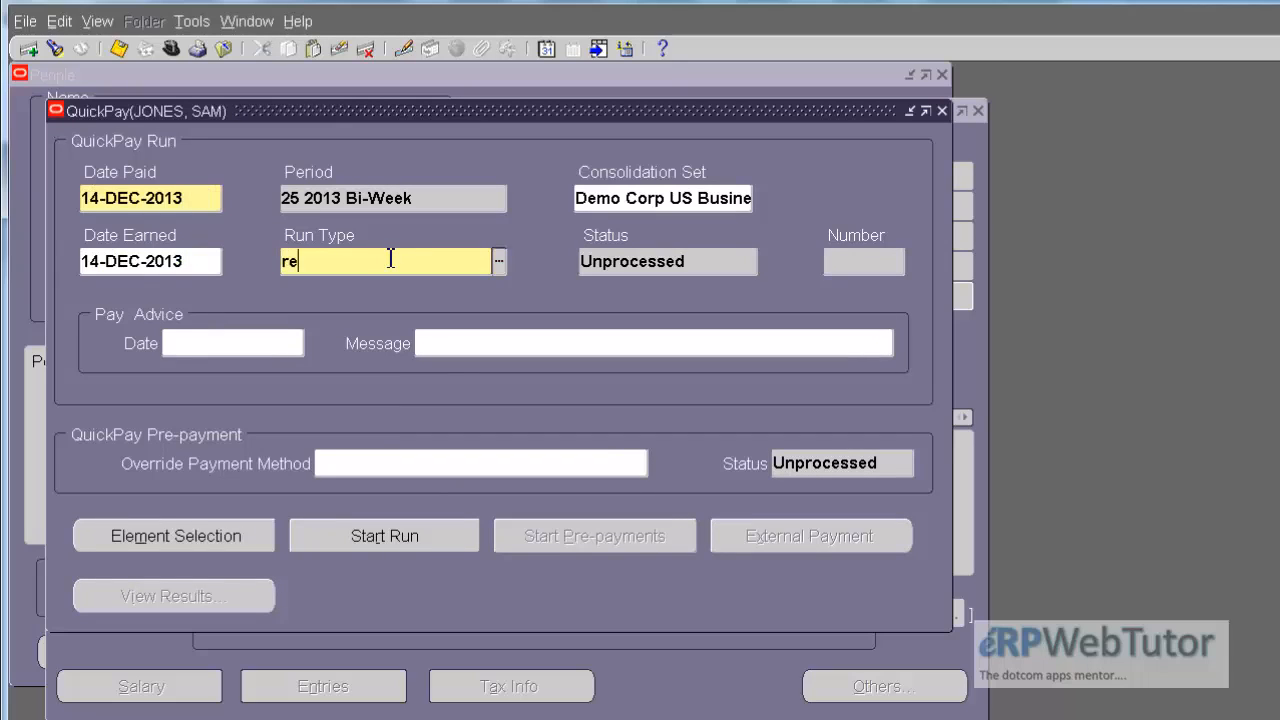
pyautogui.press('Tab')
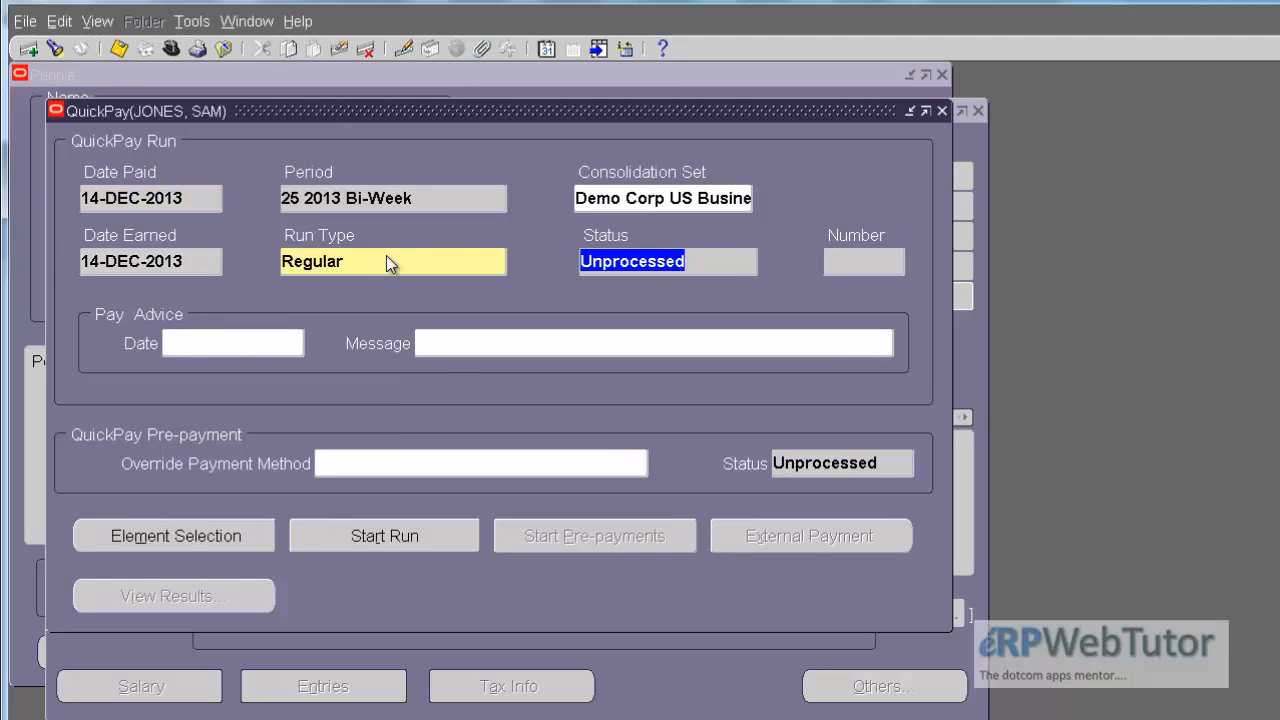
pyautogui.click(362, 536)
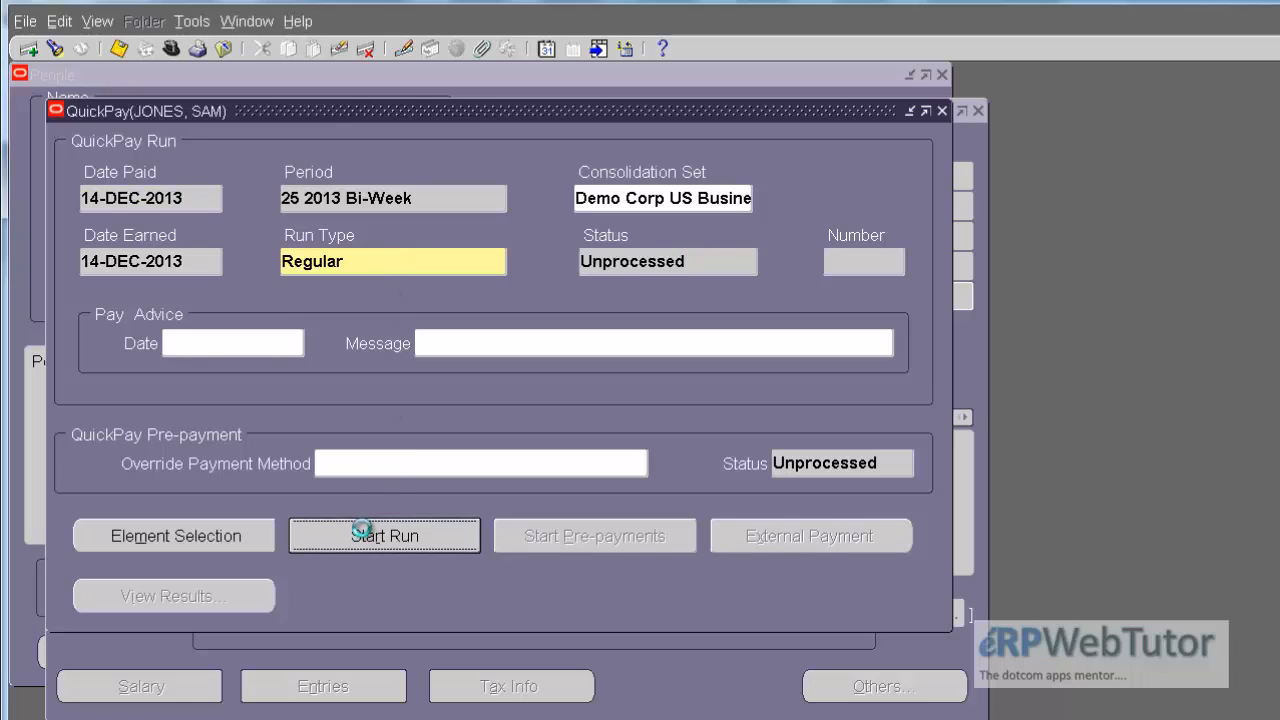
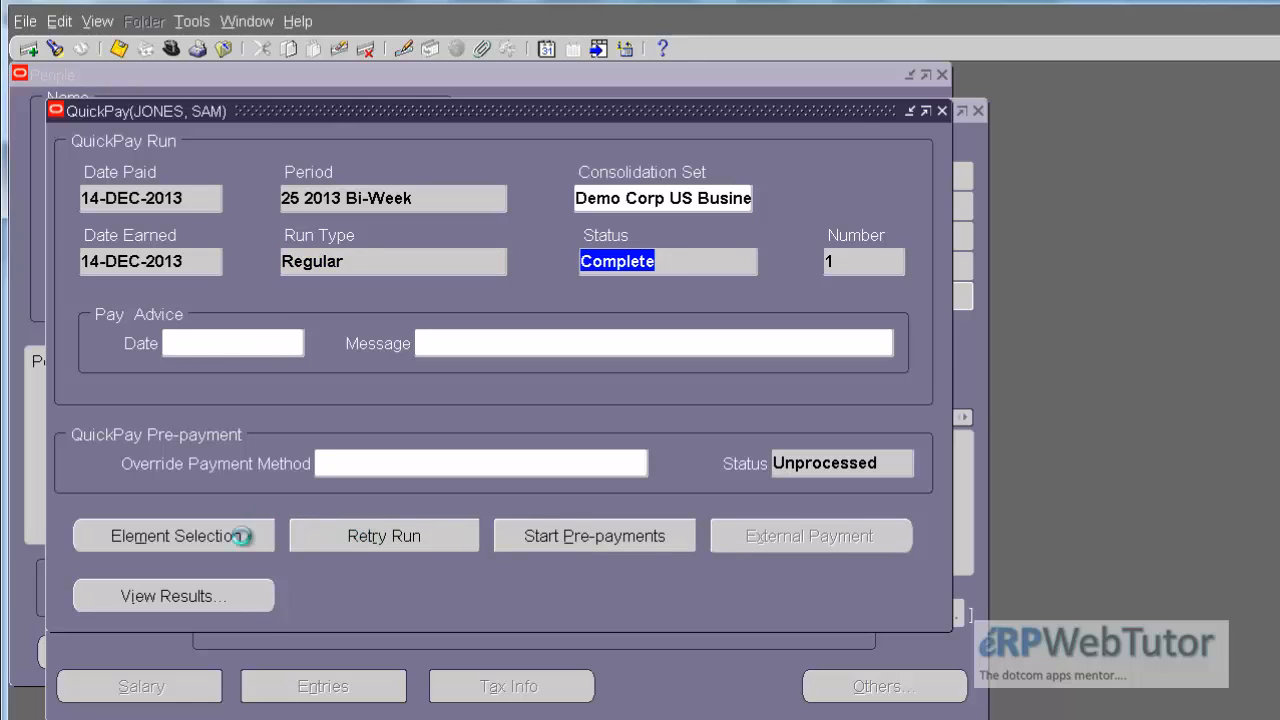
# Step: Open the SOE Report for the 14-DEC-2013 QuickPay run and compare the regular salary and retro amounts with the base salary
pyautogui.click(212, 598)
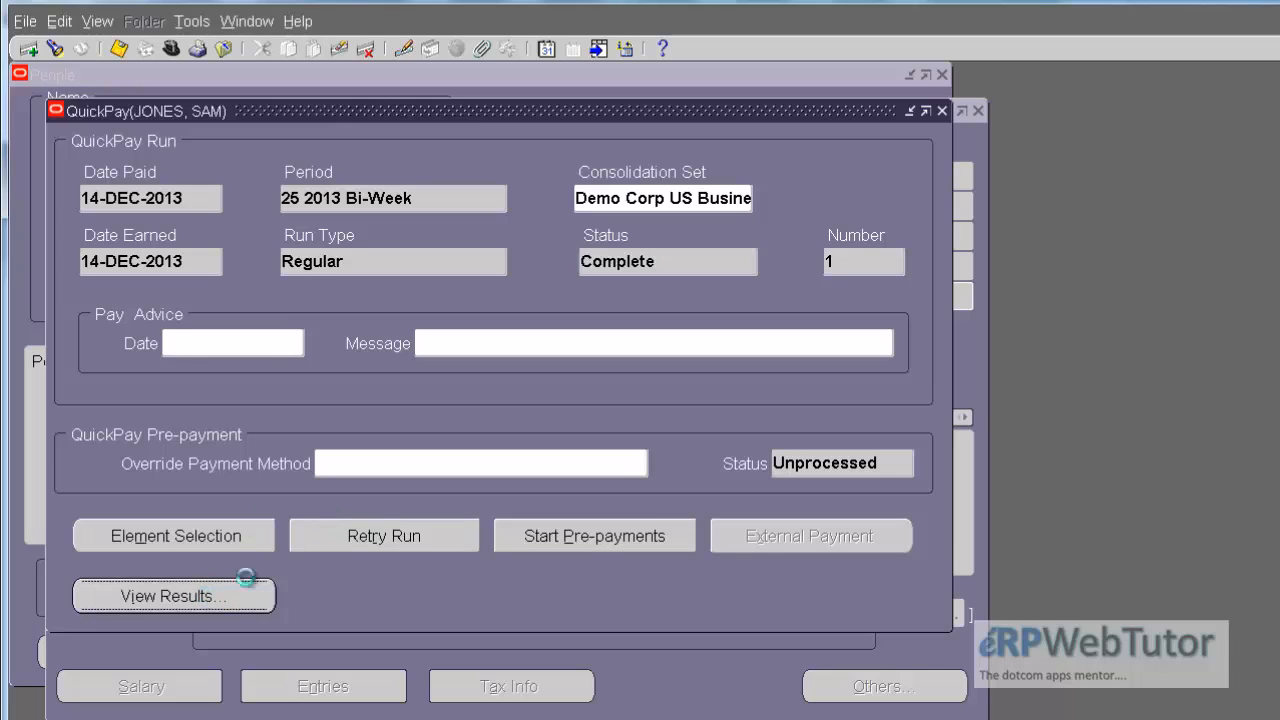
pyautogui.doubleClick(694, 519)
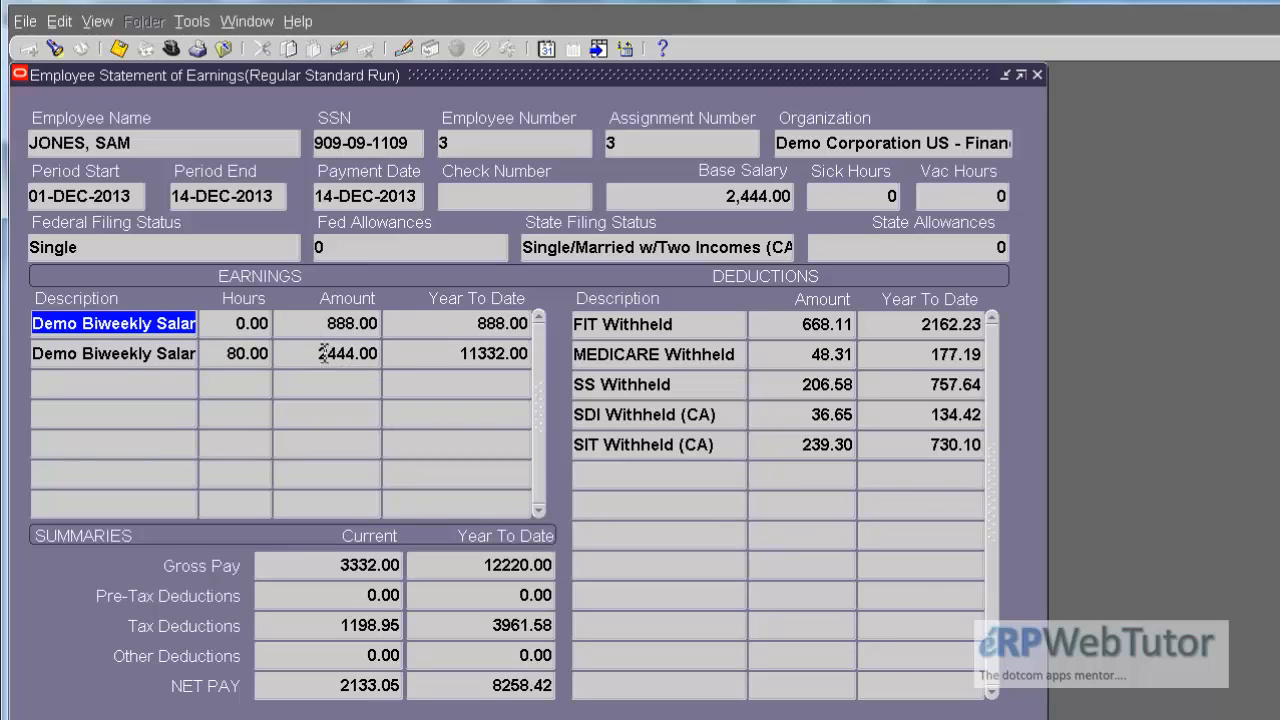
pyautogui.moveTo(322, 354); pyautogui.dragTo(399, 368)
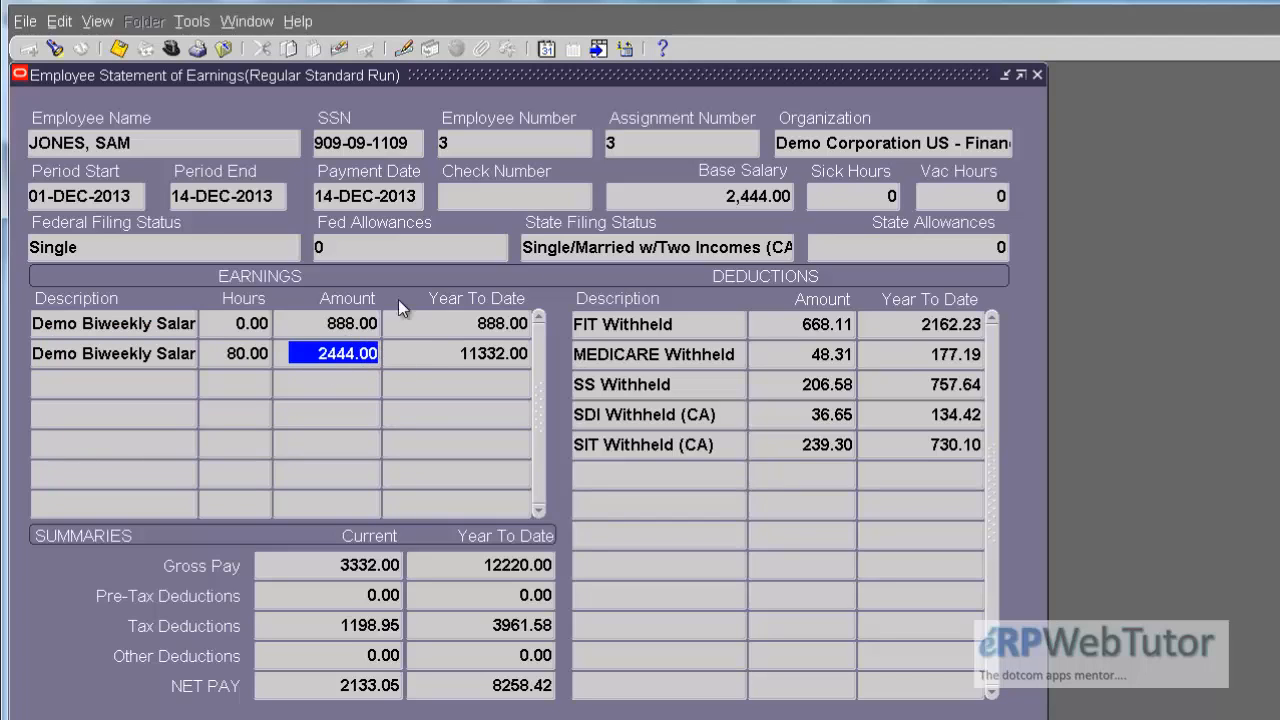
pyautogui.moveTo(728, 196); pyautogui.dragTo(798, 196)
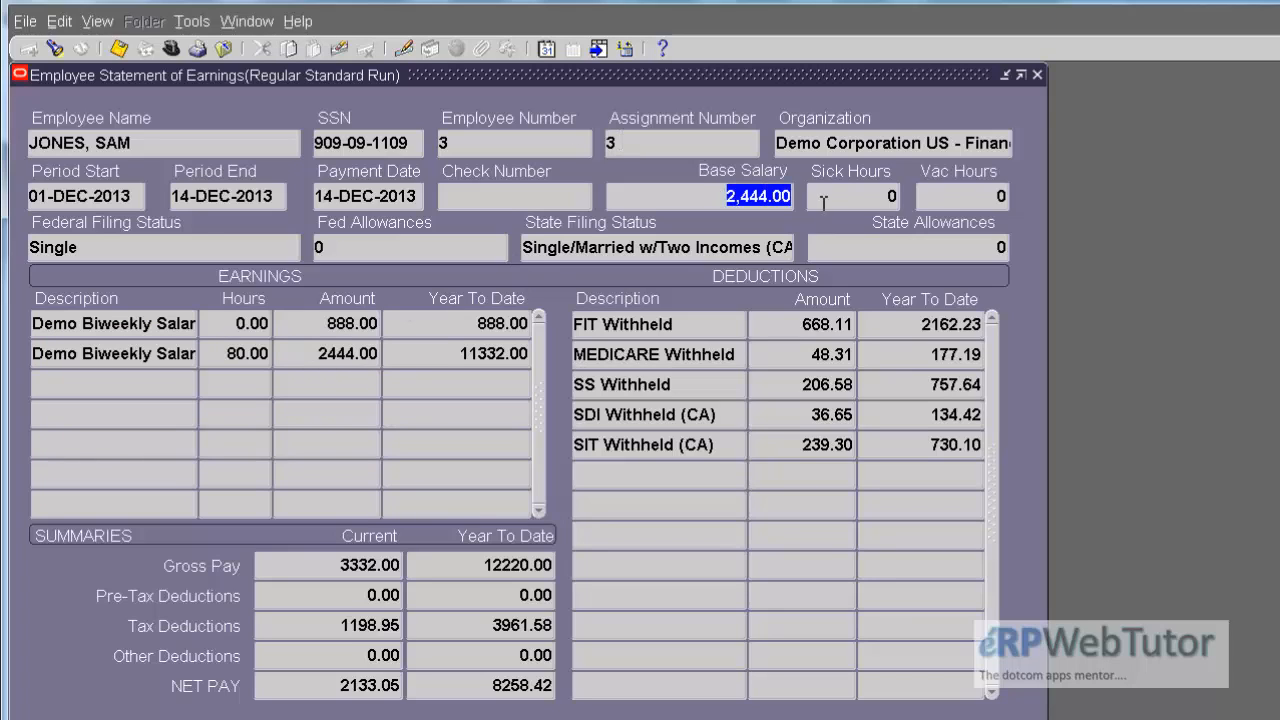
pyautogui.click(222, 352)
pyautogui.click(331, 355)
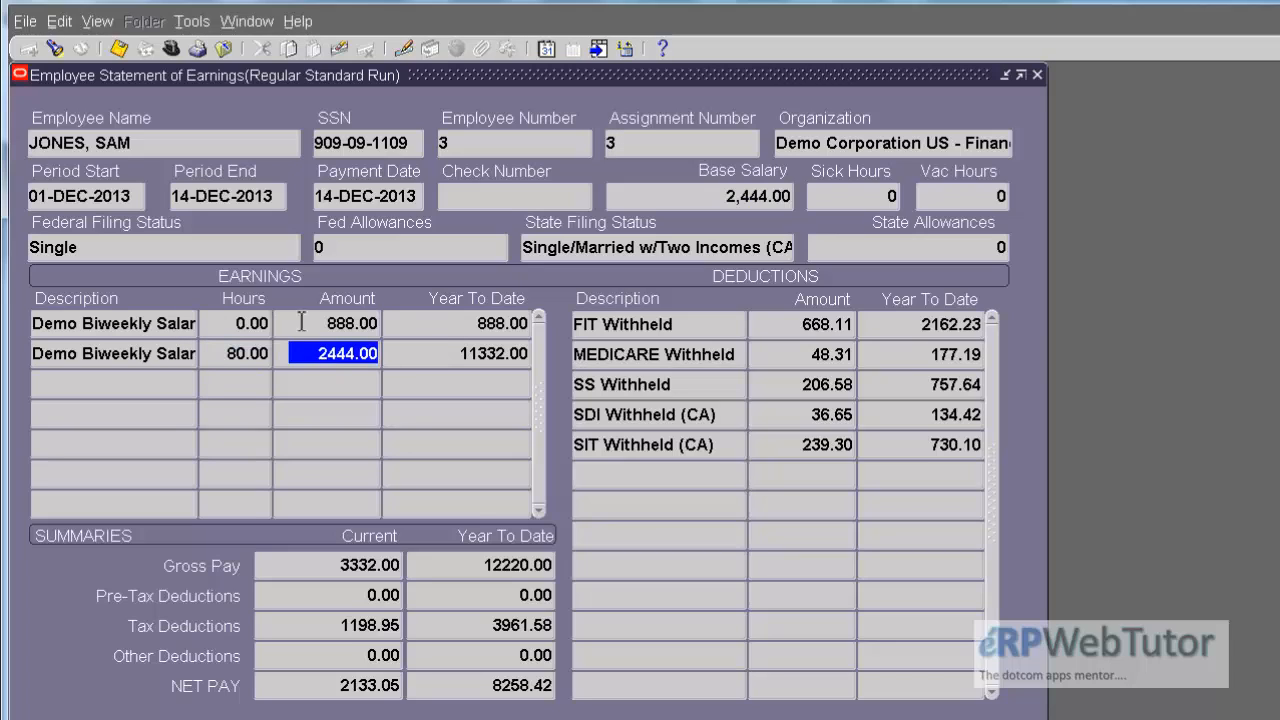
pyautogui.click(333, 323)
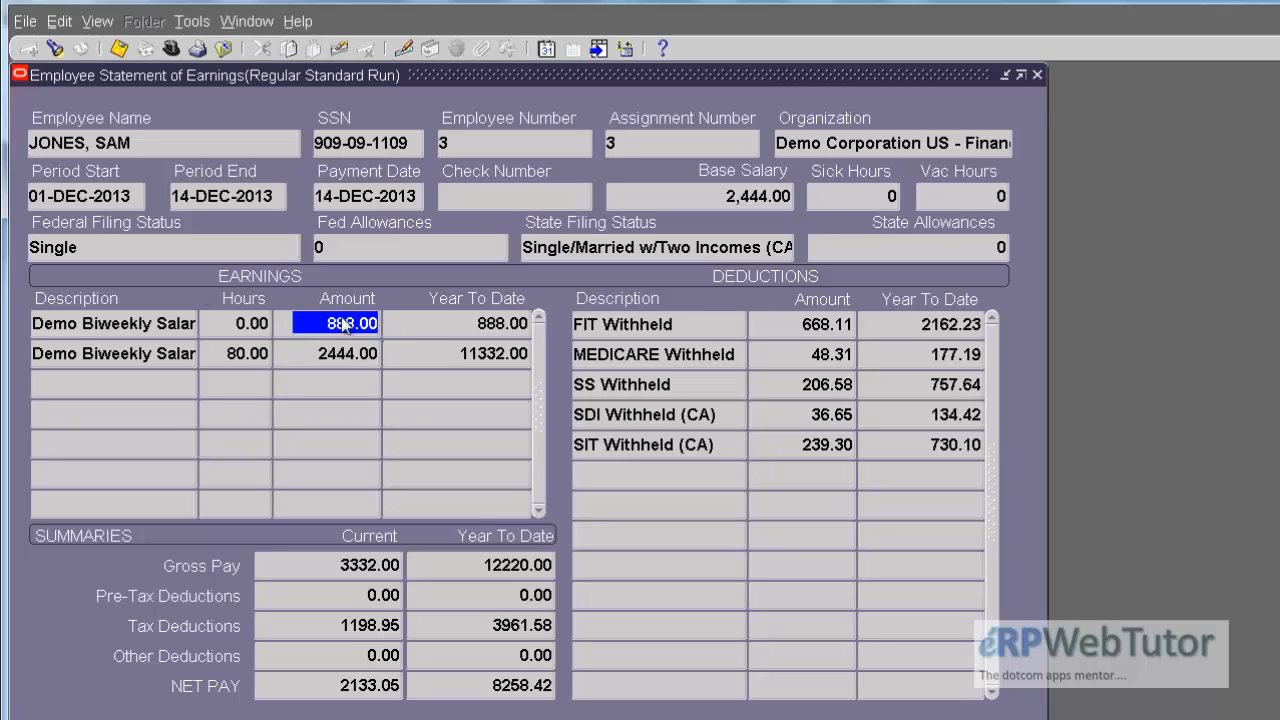
# Step: Examine the full descriptions and amounts of the two earnings lines, Demo Biweekly Salary Retro and Demo Biweekly Salary
pyautogui.click(127, 323)
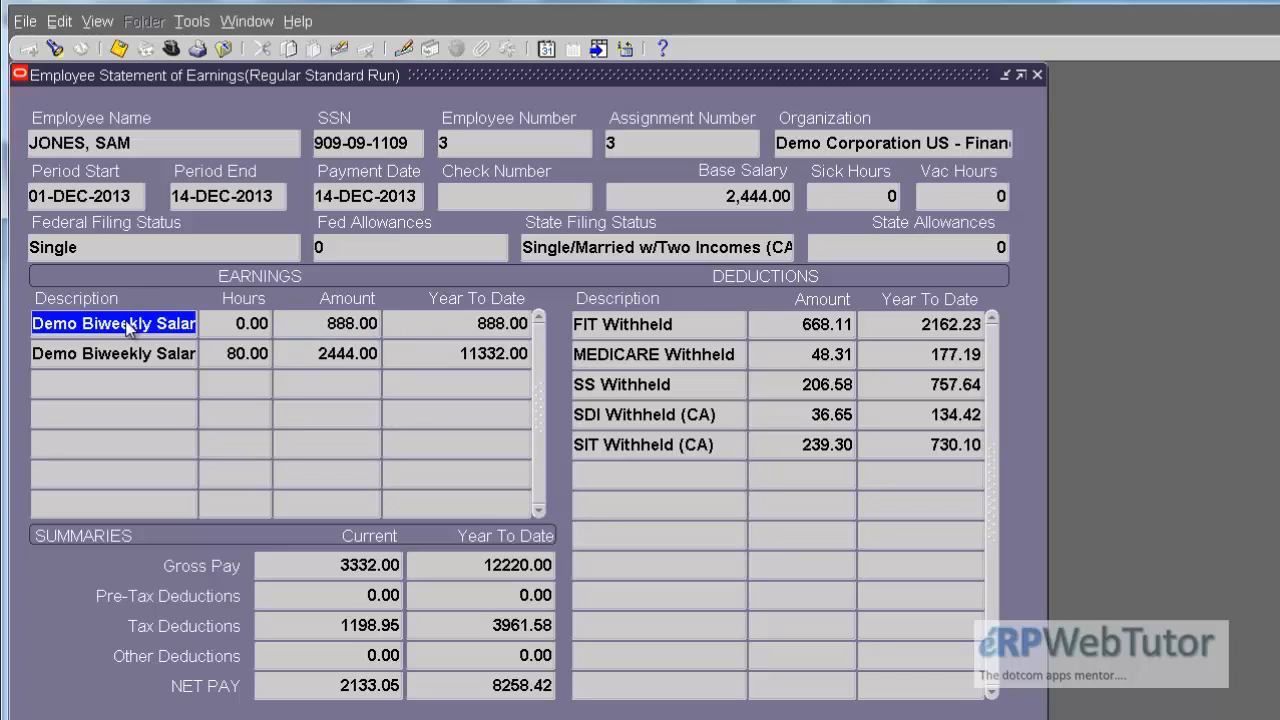
pyautogui.click(198, 323)
pyautogui.moveTo(197, 323); pyautogui.dragTo(141, 325)
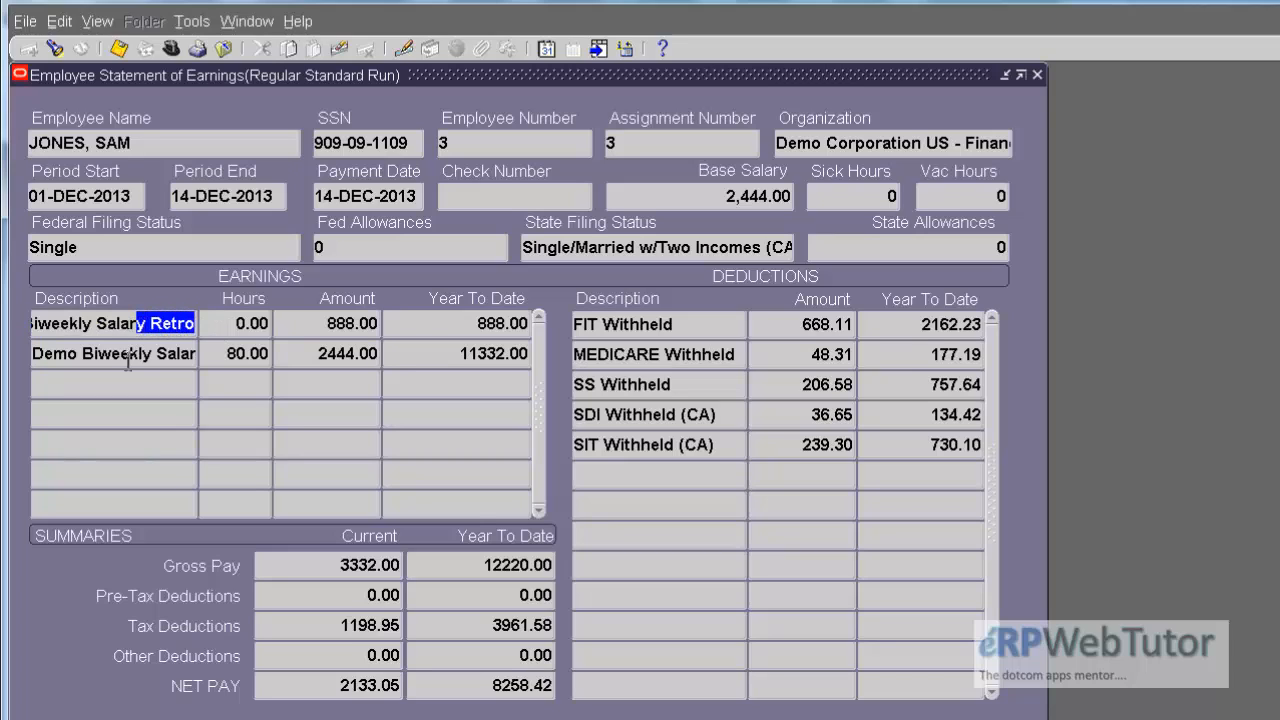
pyautogui.click(129, 354)
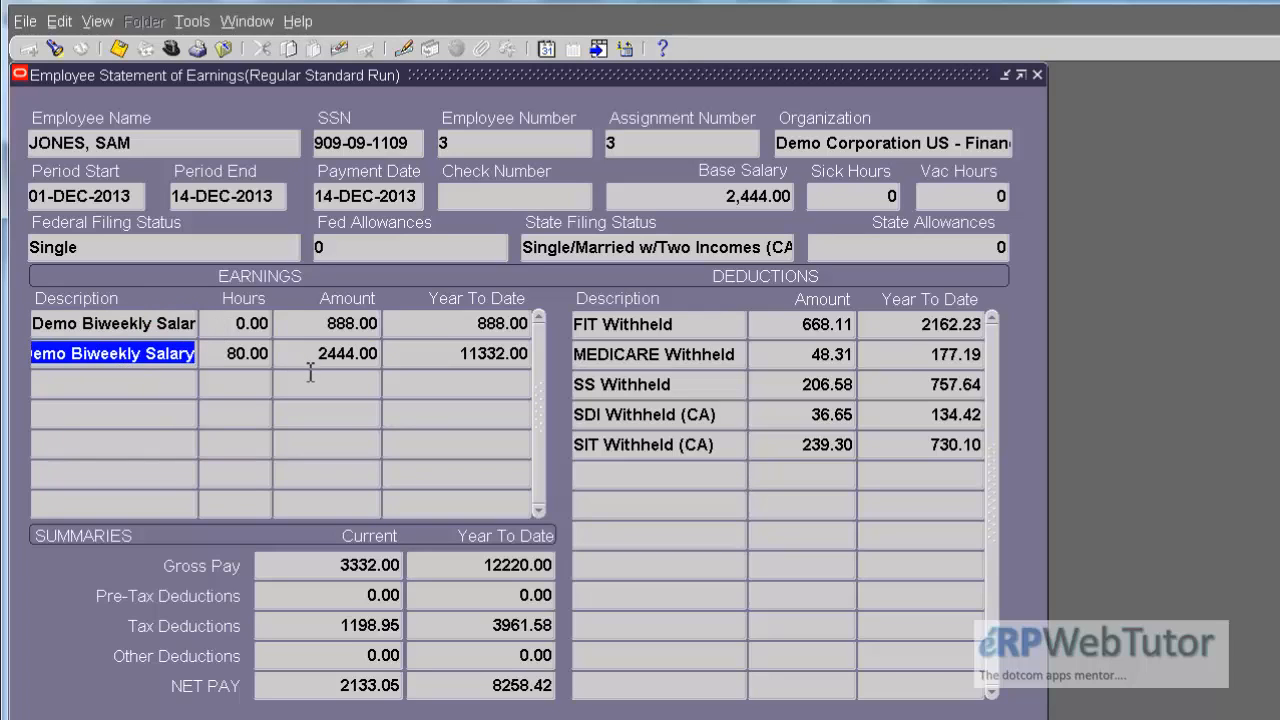
pyautogui.click(128, 323)
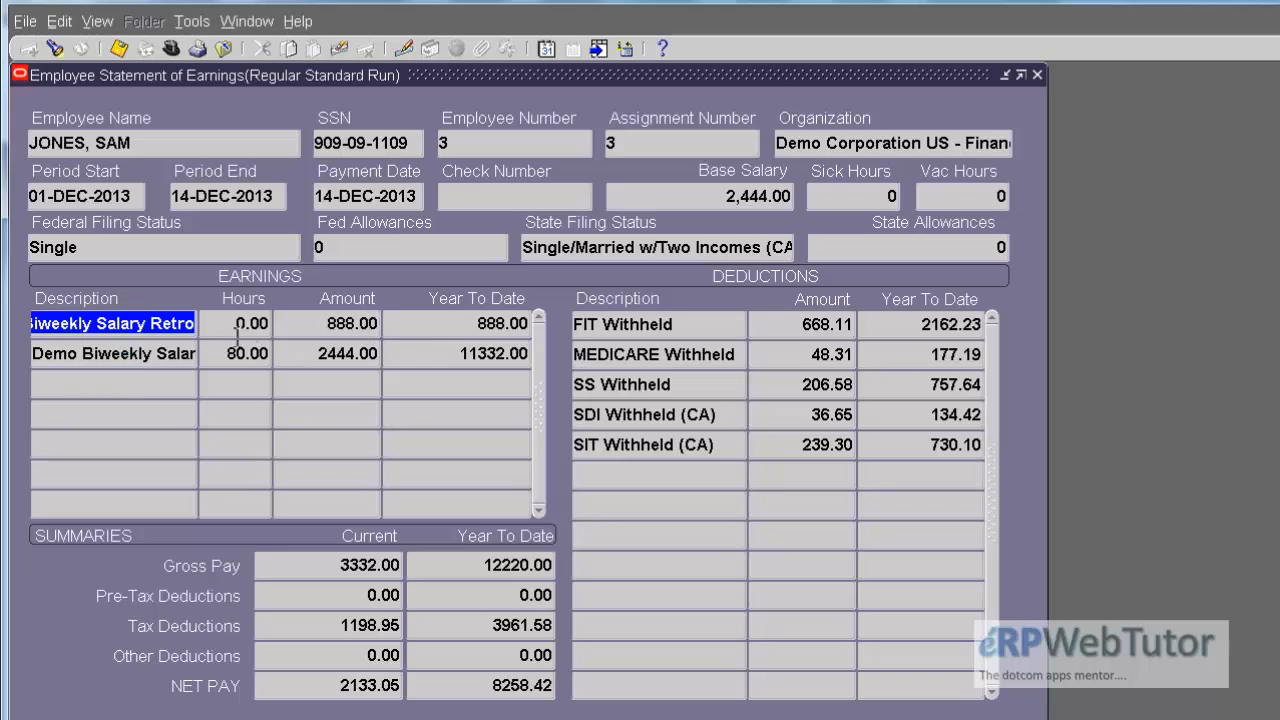
pyautogui.click(322, 360)
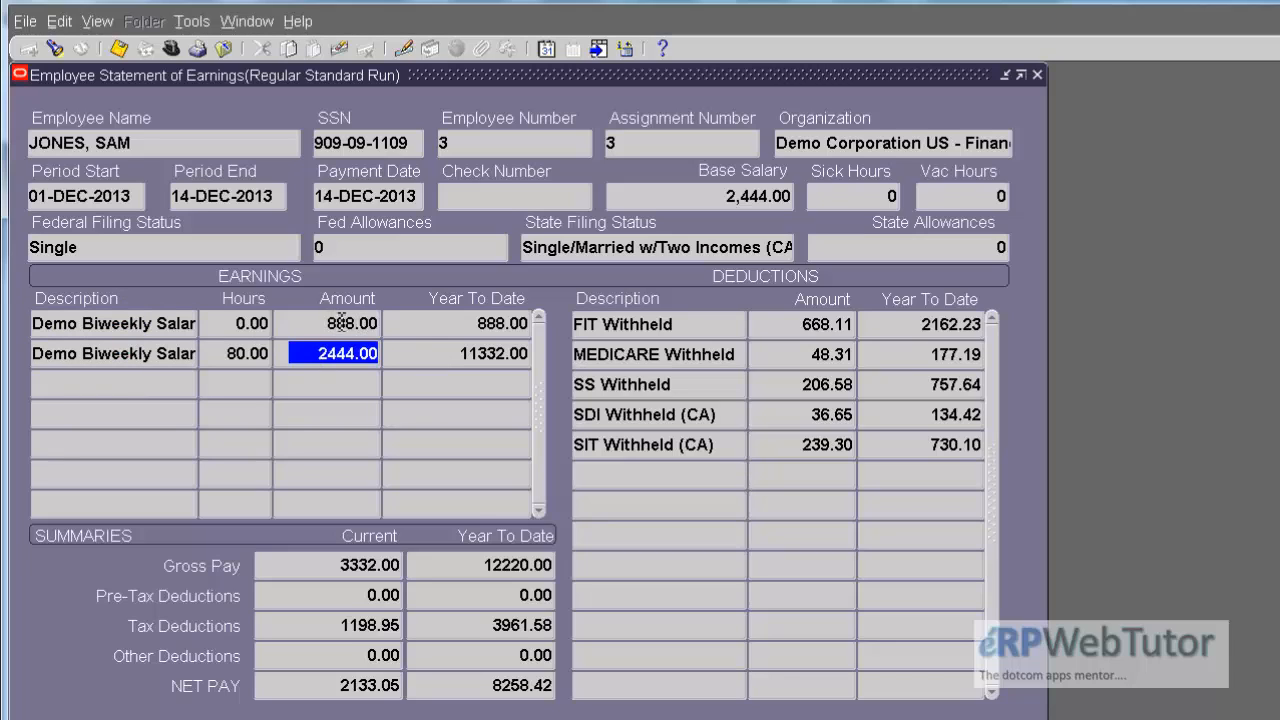
pyautogui.click(322, 323)
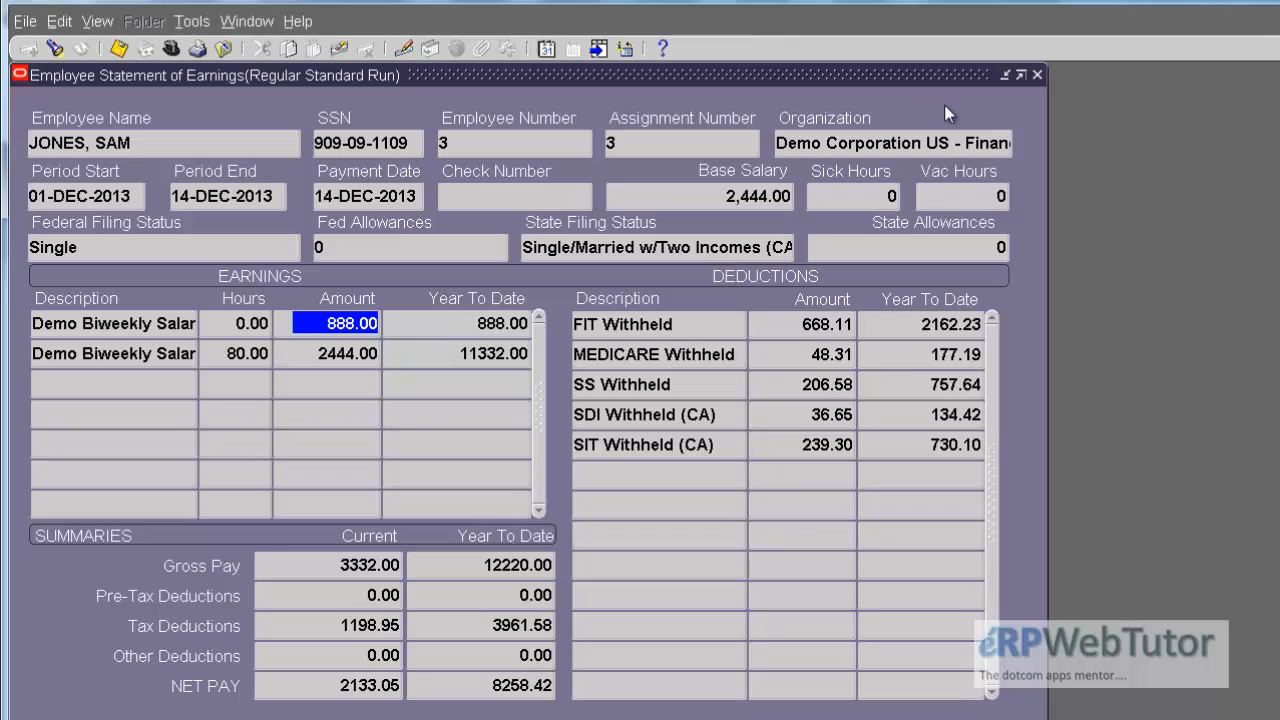
# Step: Close the statement and QuickPay, and view the assignment's element entries as of effective date 14-OCT-2013
pyautogui.click(1037, 76)
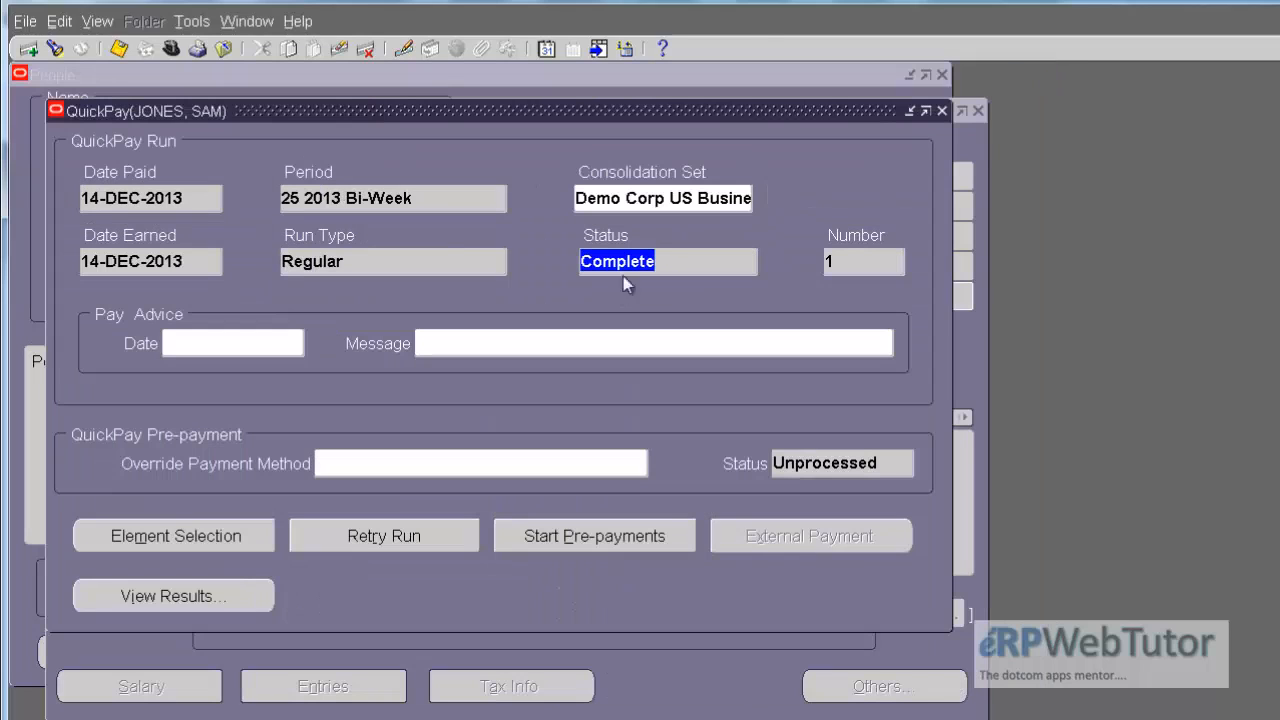
pyautogui.click(942, 112)
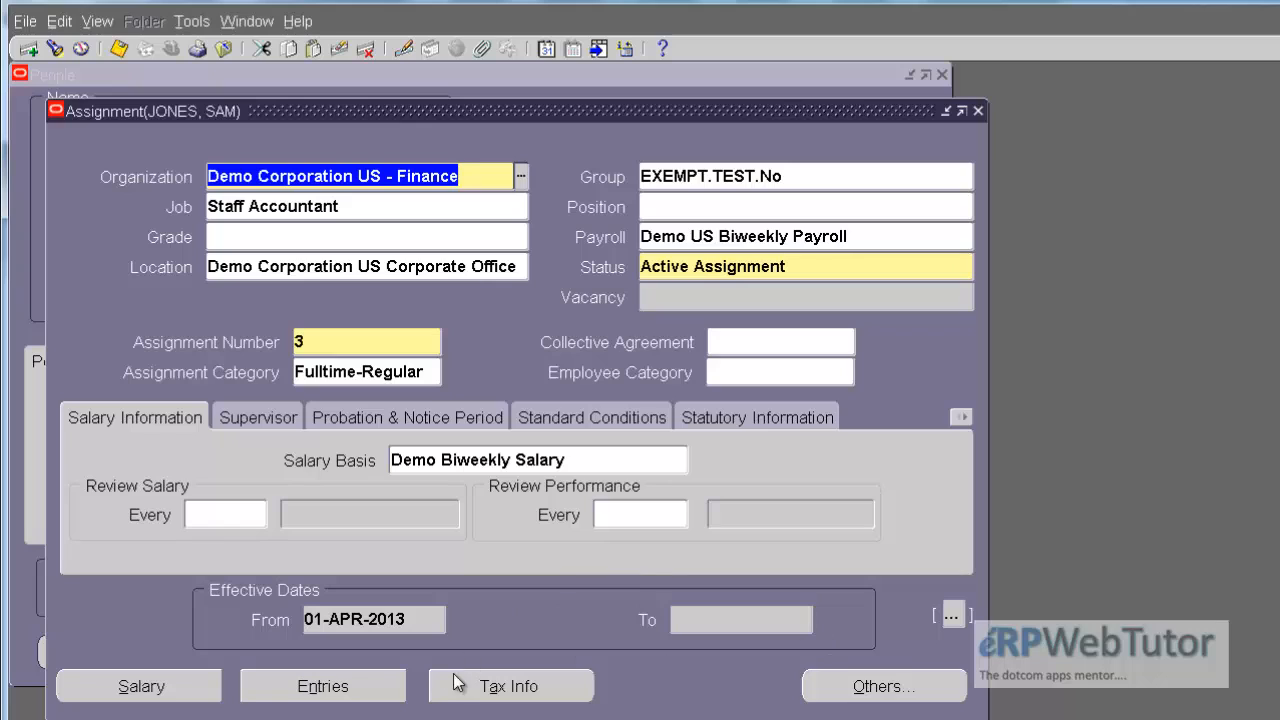
pyautogui.click(338, 685)
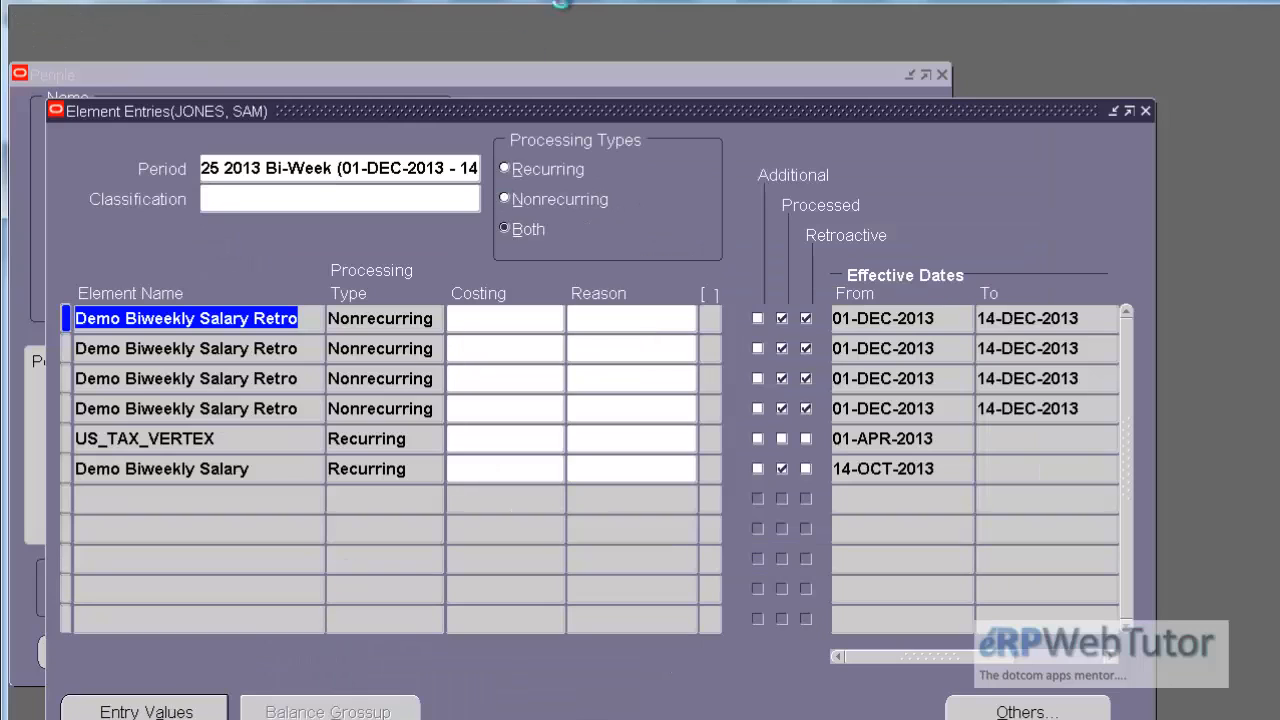
pyautogui.click(545, 48)
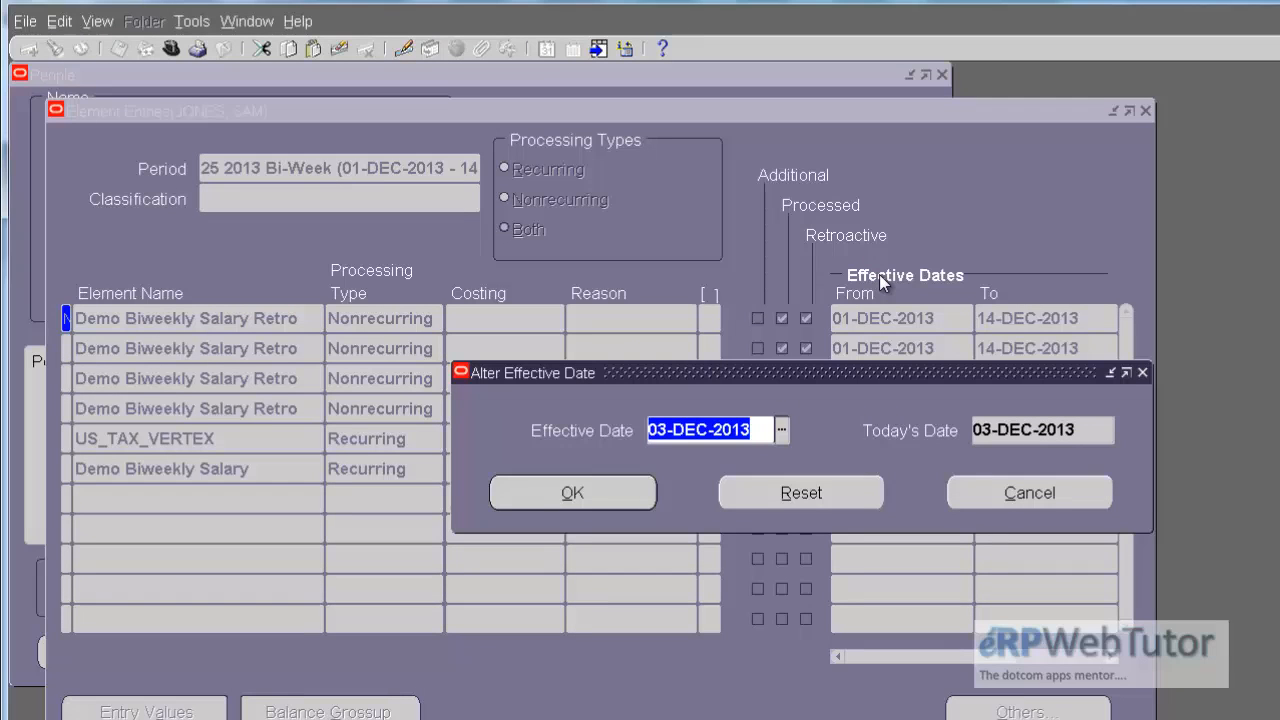
pyautogui.write('14OCT13')
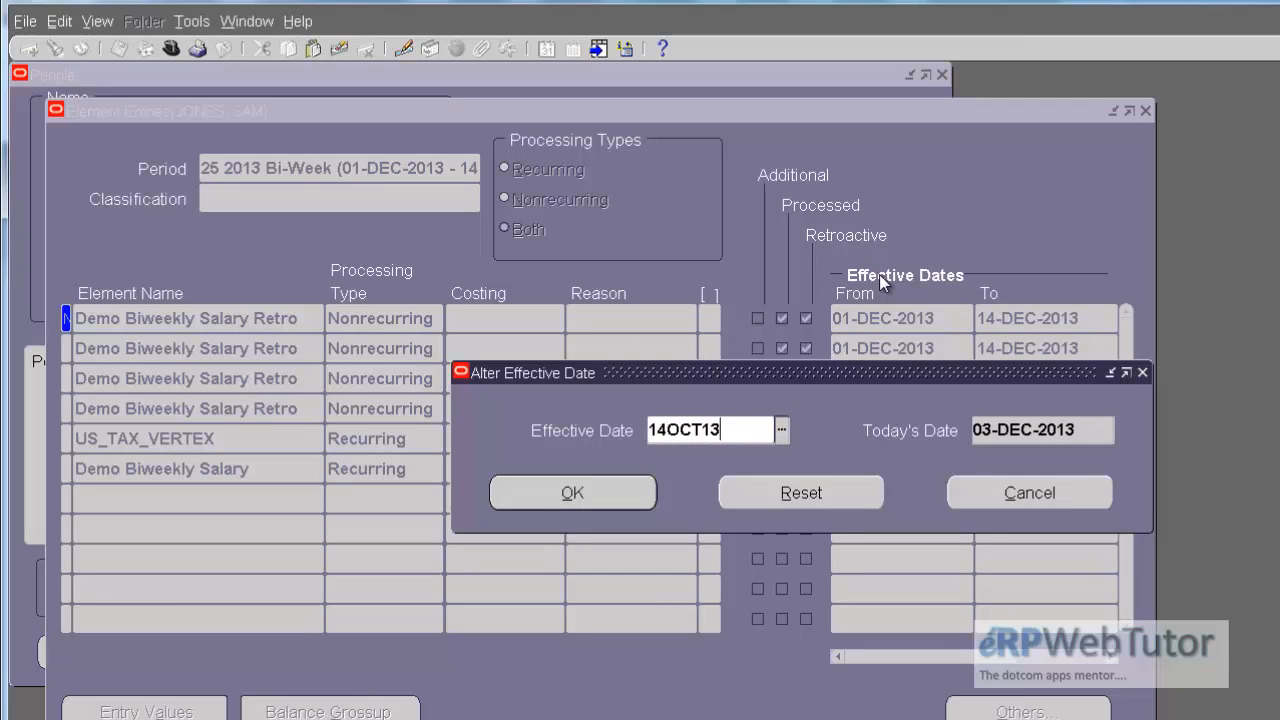
pyautogui.press('Return')
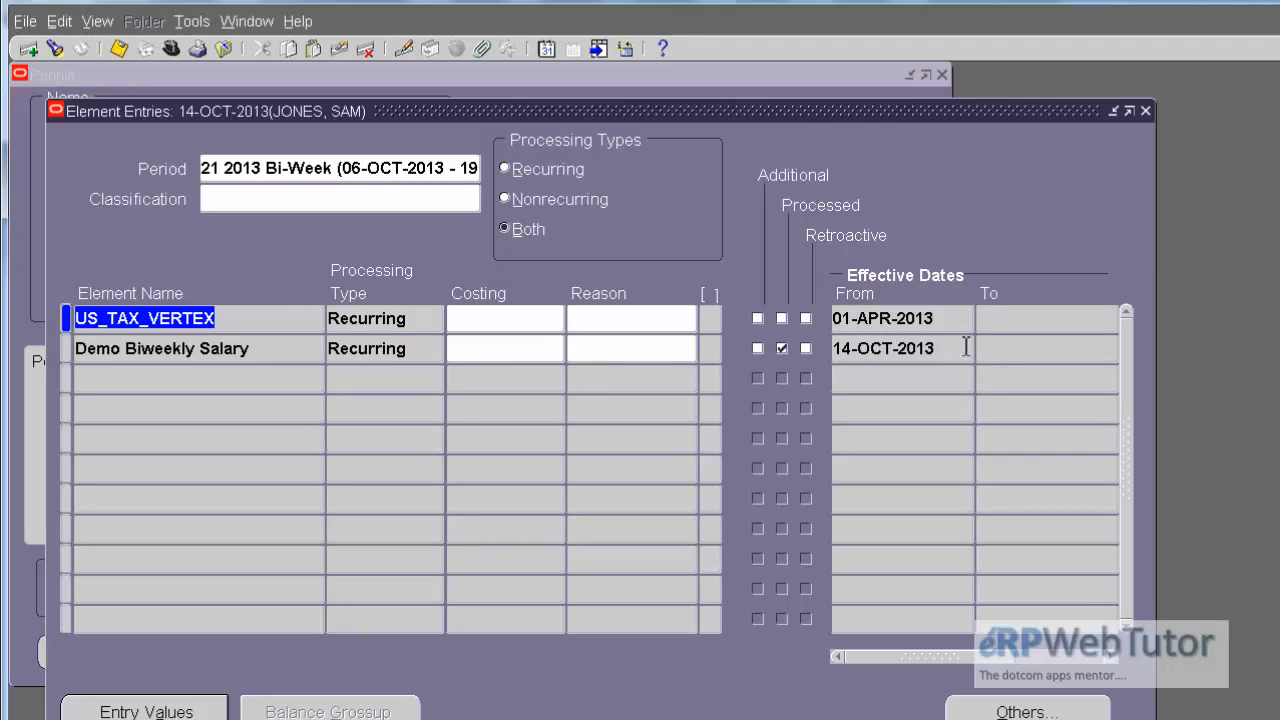
# Step: Check the effective start date of the Demo Biweekly Salary entry and close the Element Entries window
pyautogui.click(281, 328)
pyautogui.click(264, 348)
pyautogui.click(958, 346)
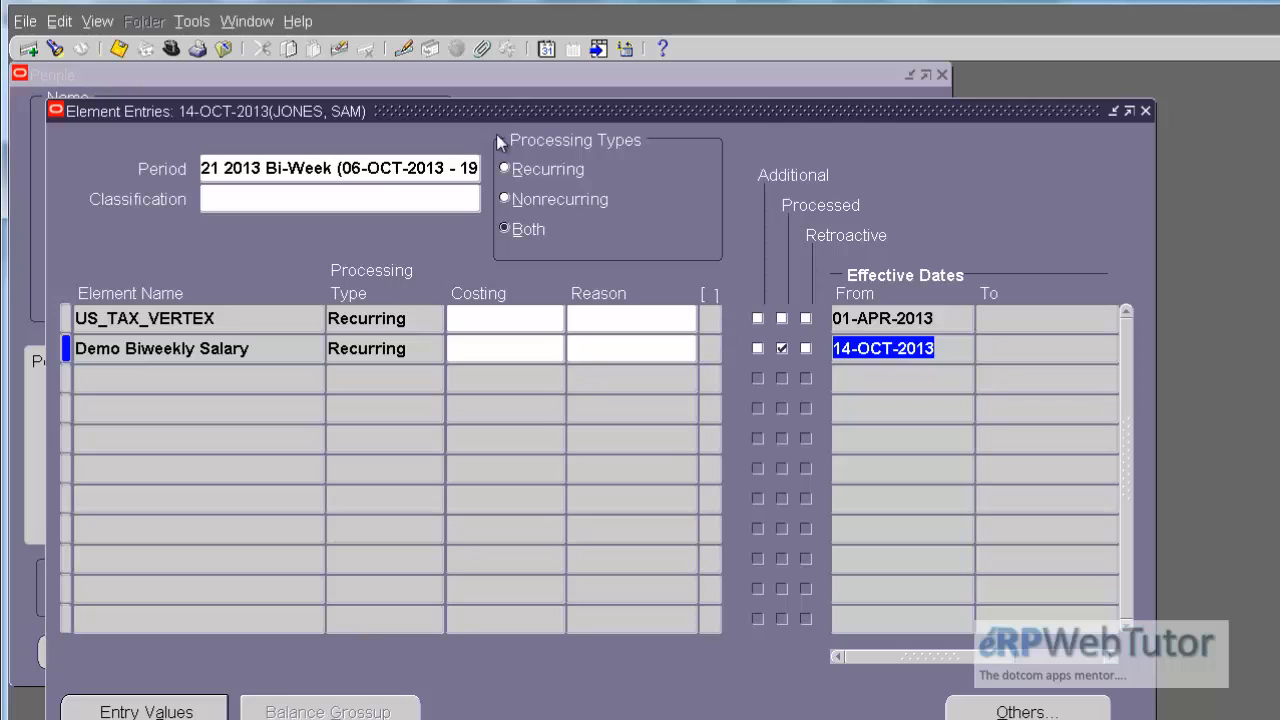
pyautogui.click(1147, 109)
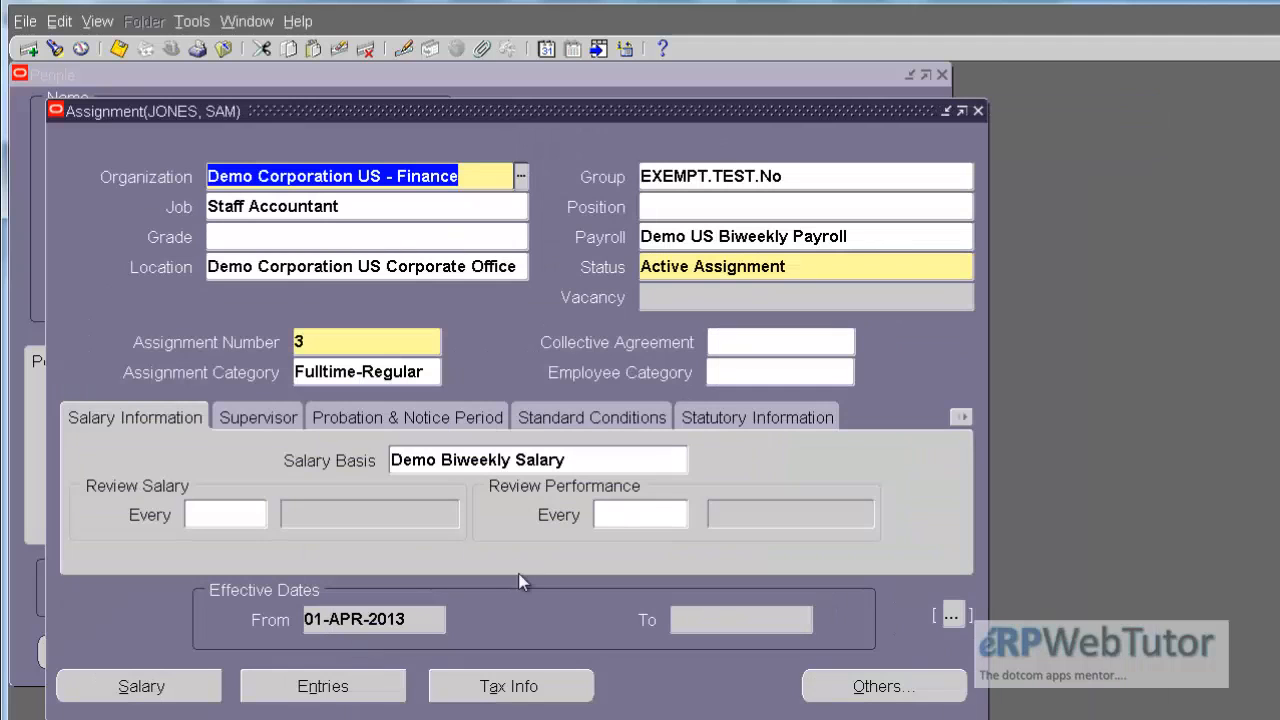
# Step: Reopen QuickPay for the assignment and browse back through the runs to the one paid on 19-OCT-2013
pyautogui.click(933, 686)
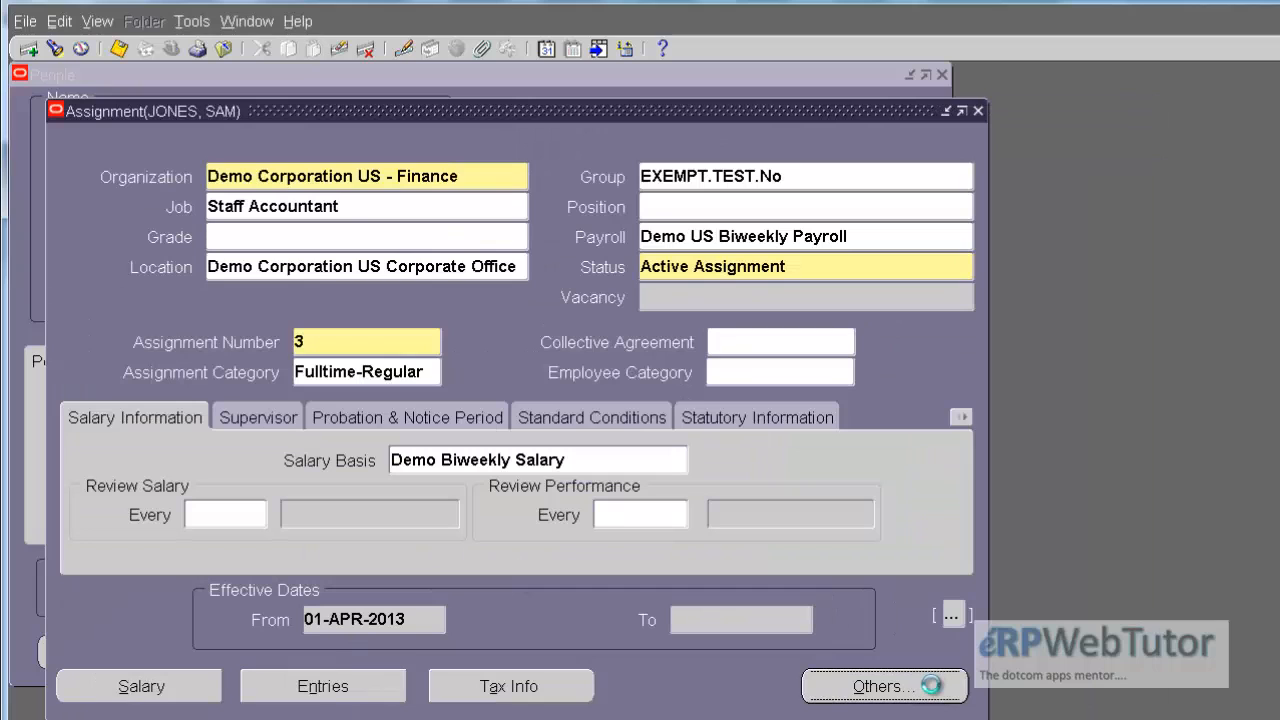
pyautogui.doubleClick(931, 686)
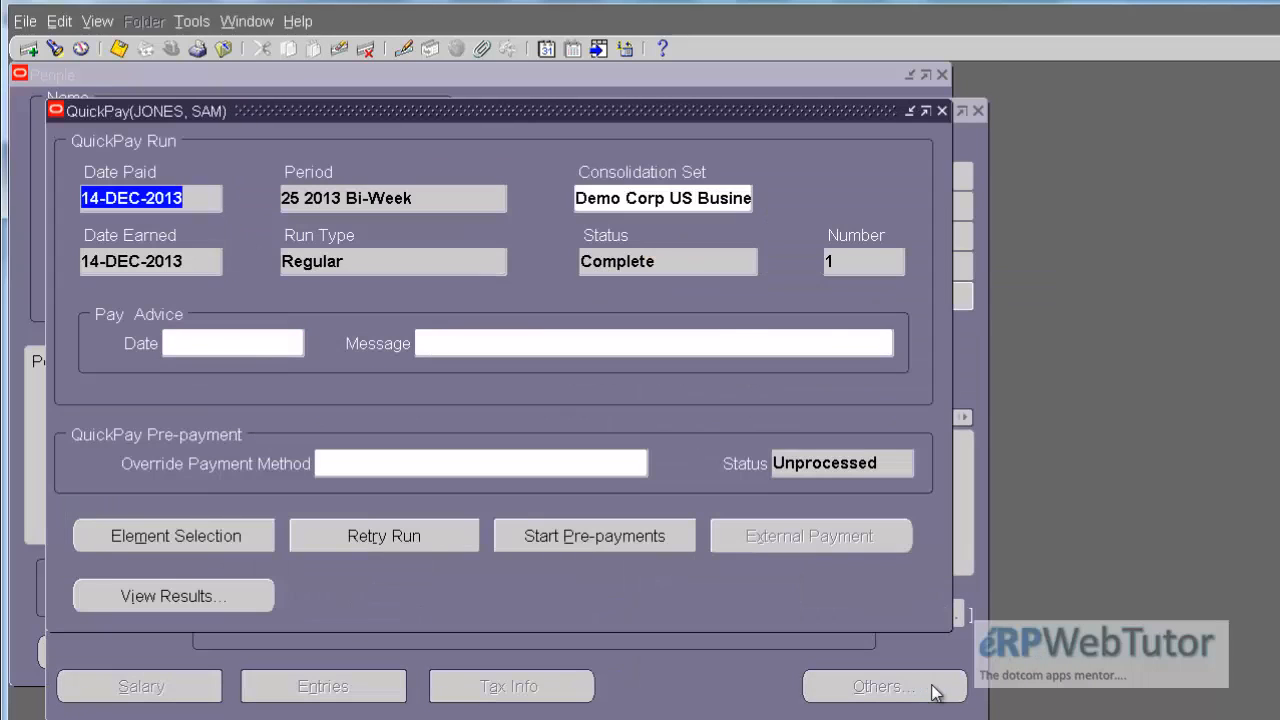
pyautogui.press('Down')
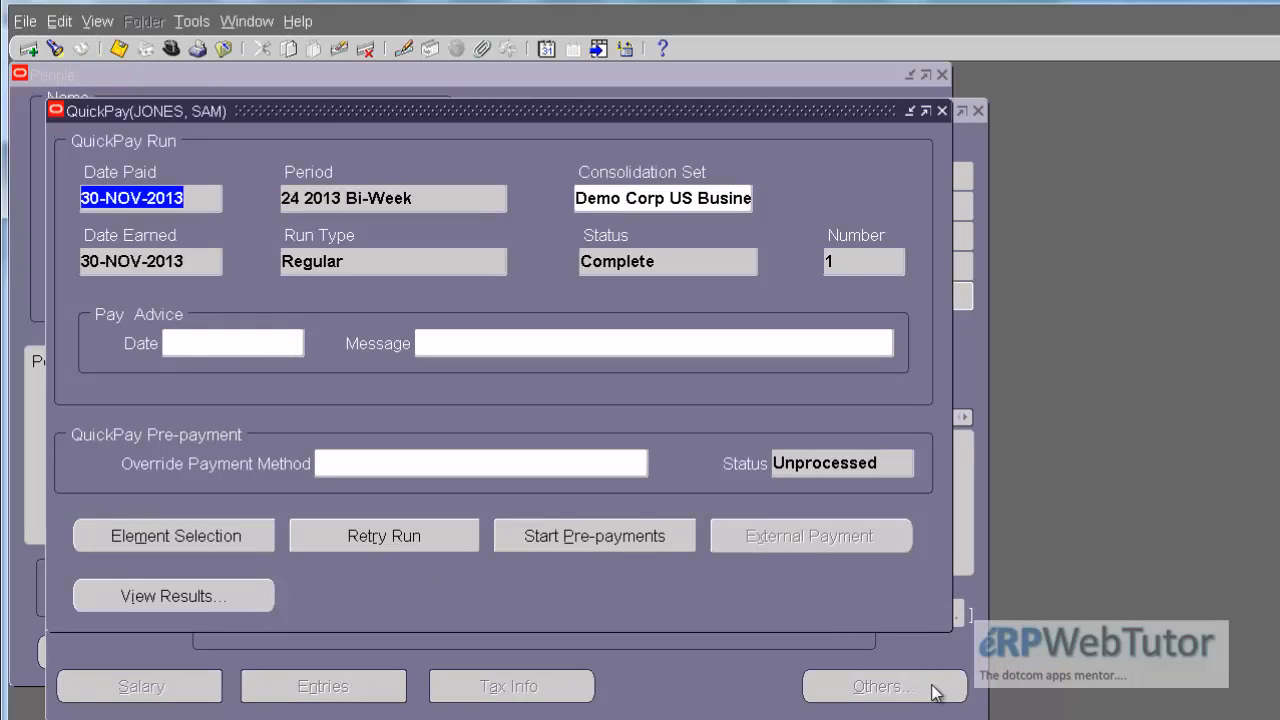
pyautogui.press('Down')
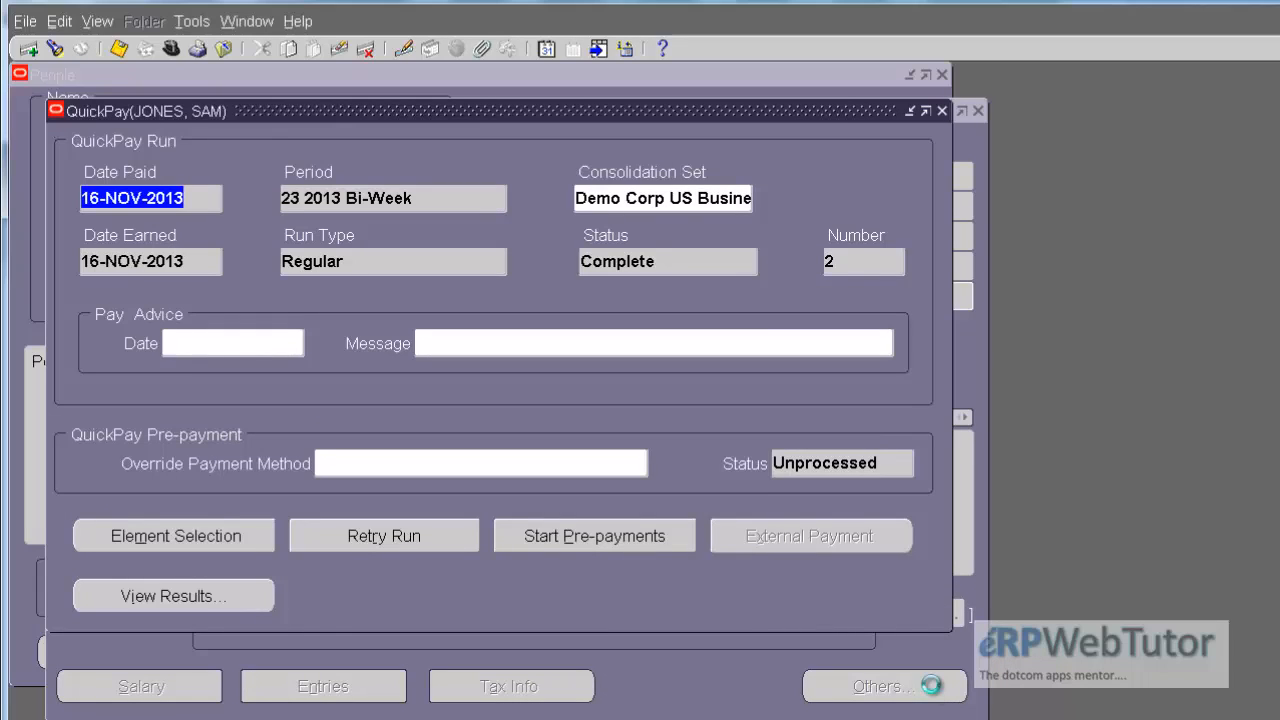
pyautogui.press('Down')
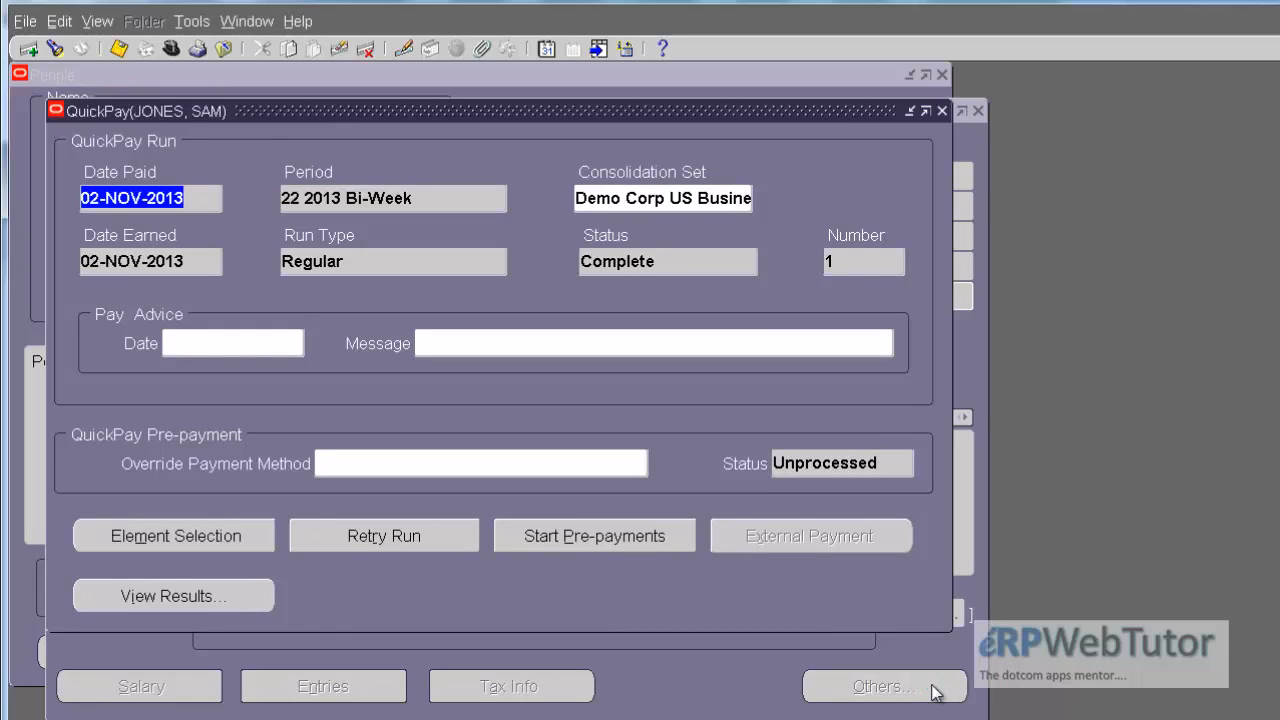
pyautogui.press('Down')
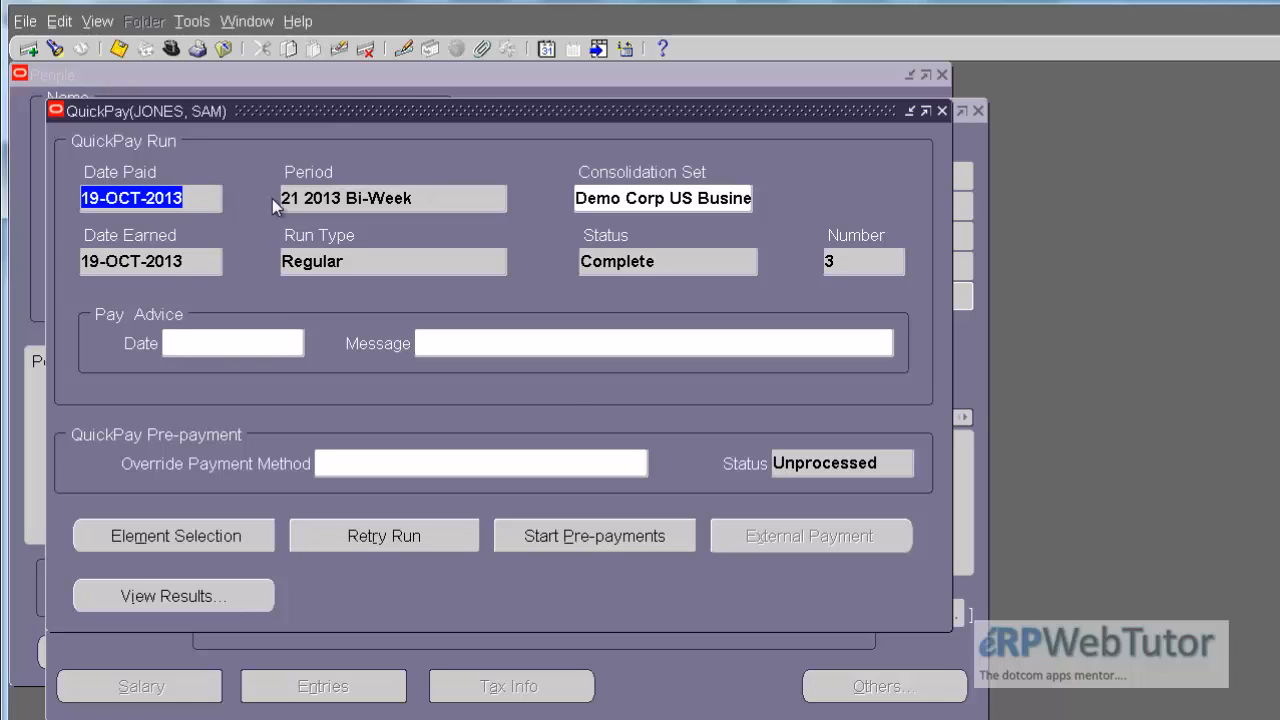
pyautogui.click(196, 197)
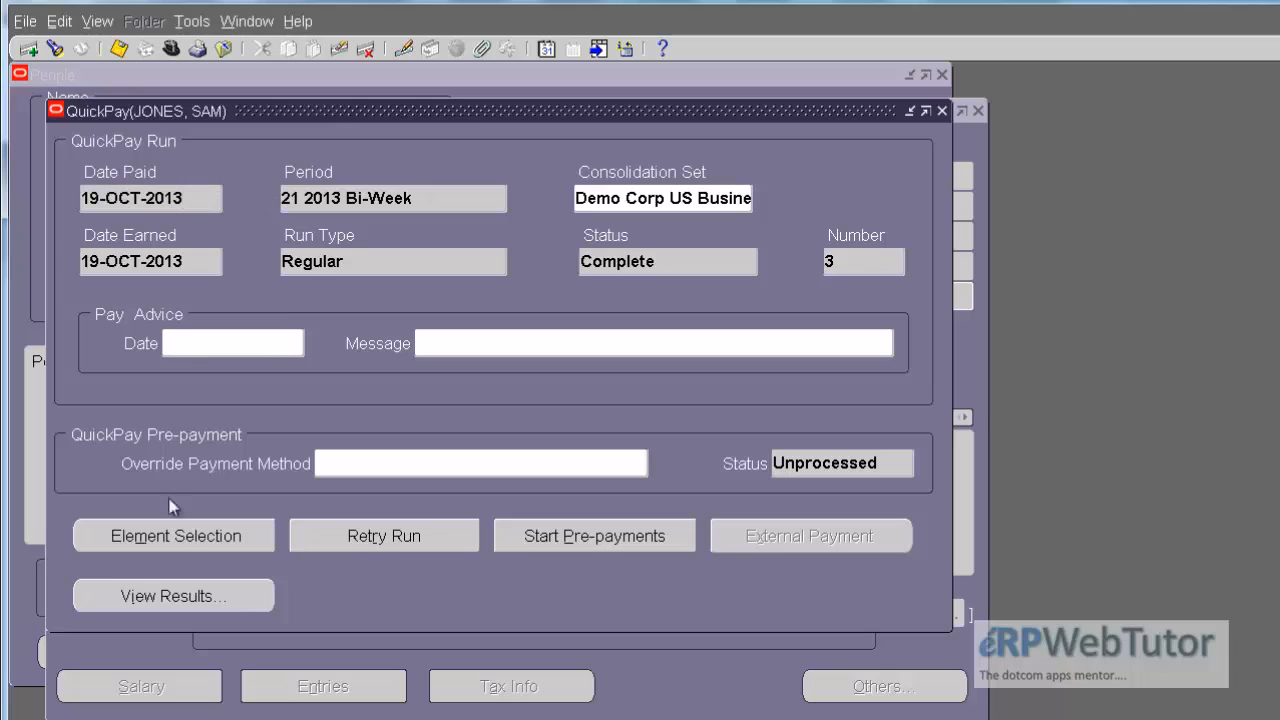
# Step: Open the SOE Report from the results of the 19-OCT-2013 run
pyautogui.click(222, 598)
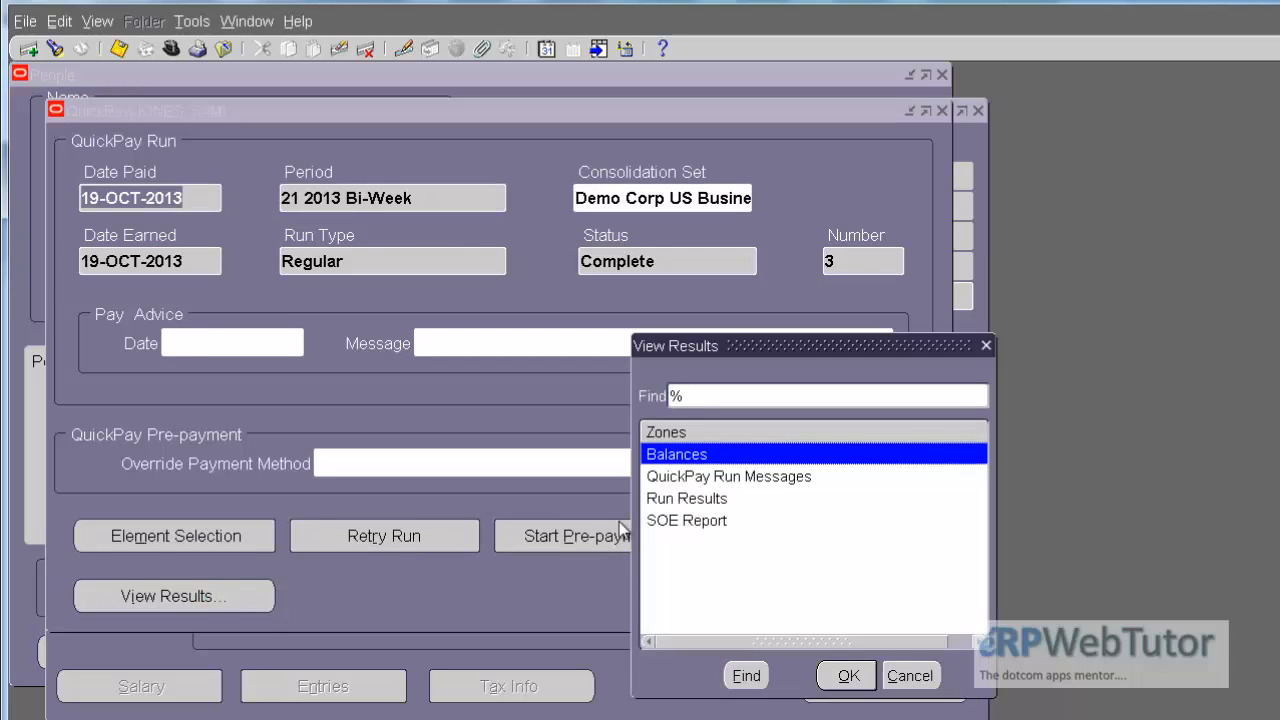
pyautogui.click(686, 522)
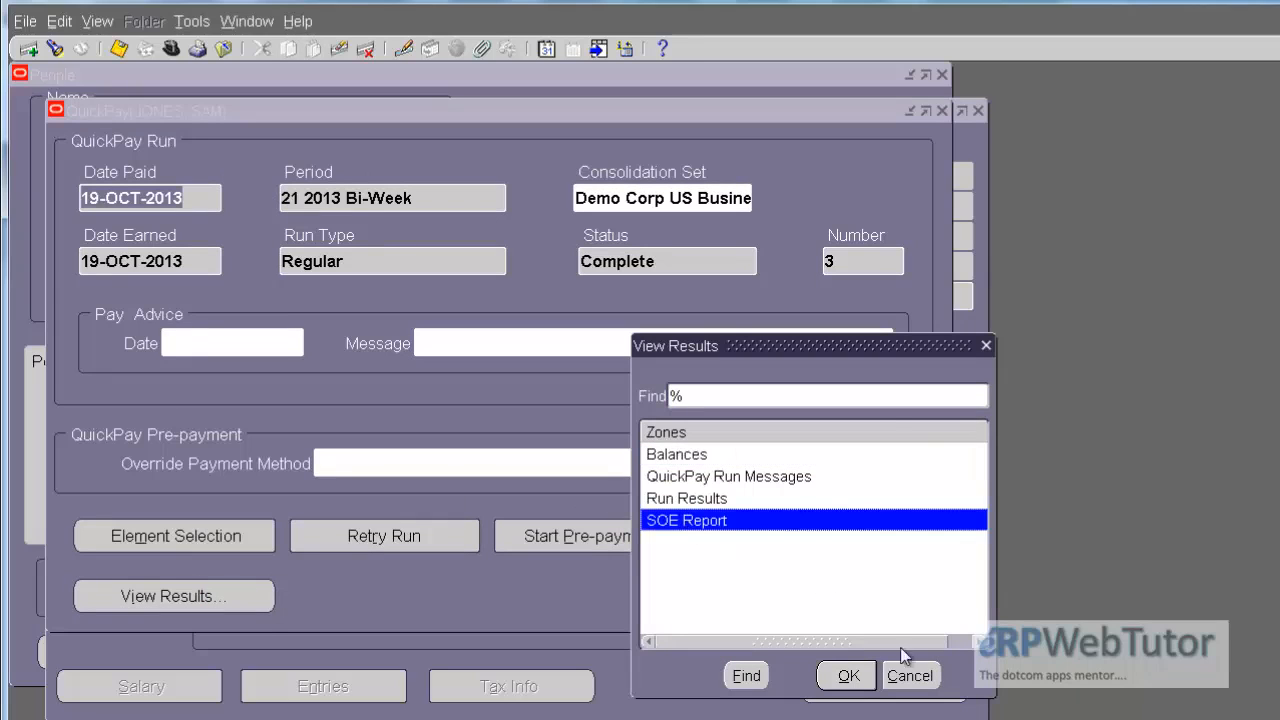
pyautogui.click(840, 675)
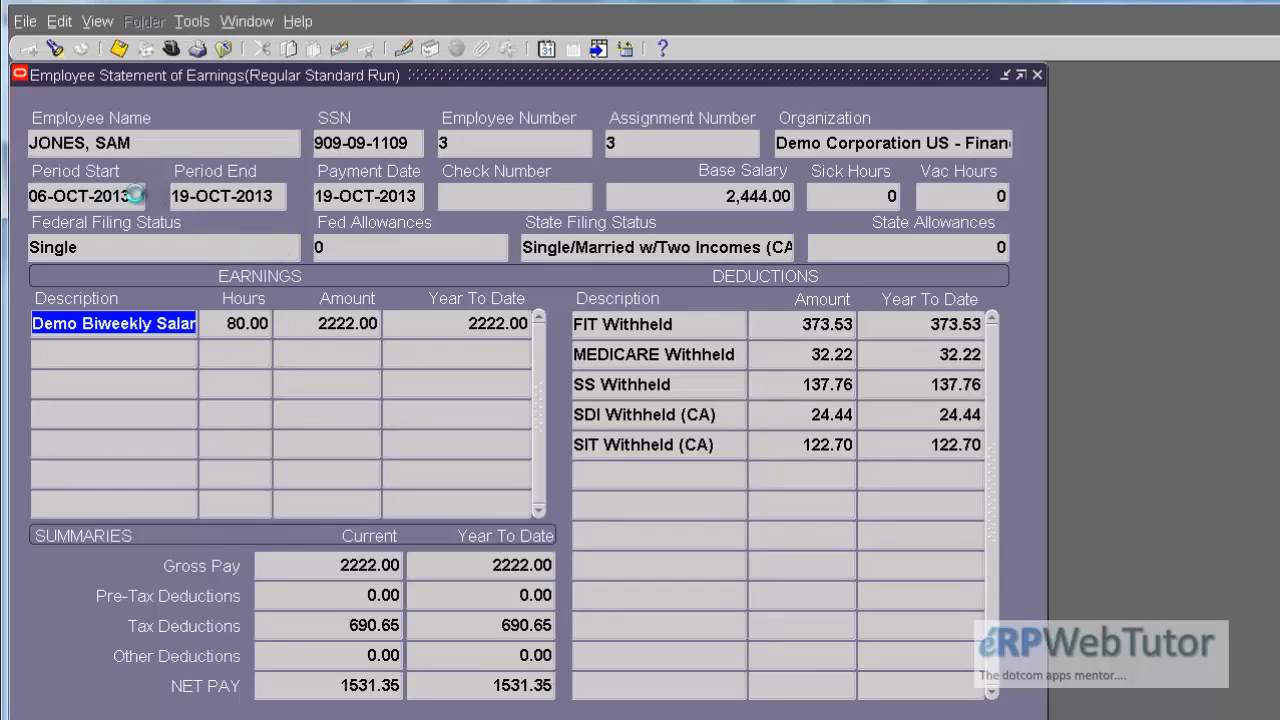
# Step: Examine the Period Start and Period End dates on the employee's statement of earnings for the October pay period
pyautogui.click(140, 195)
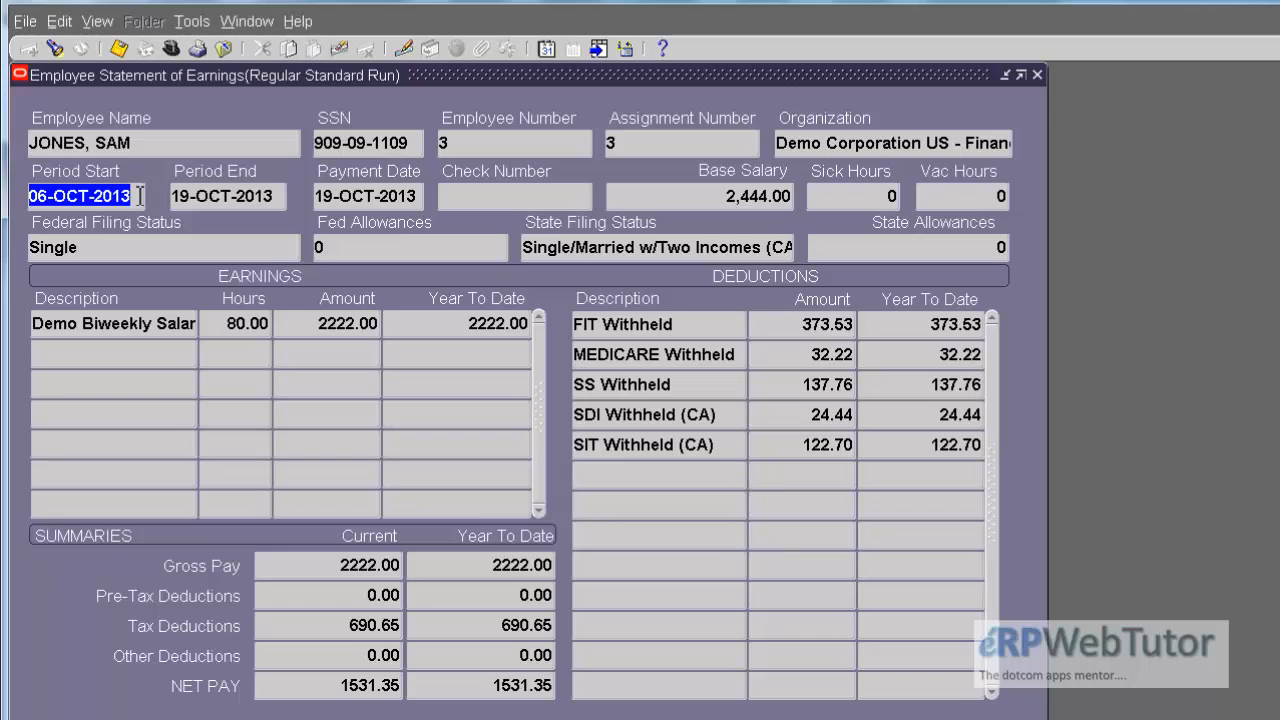
pyautogui.click(280, 196)
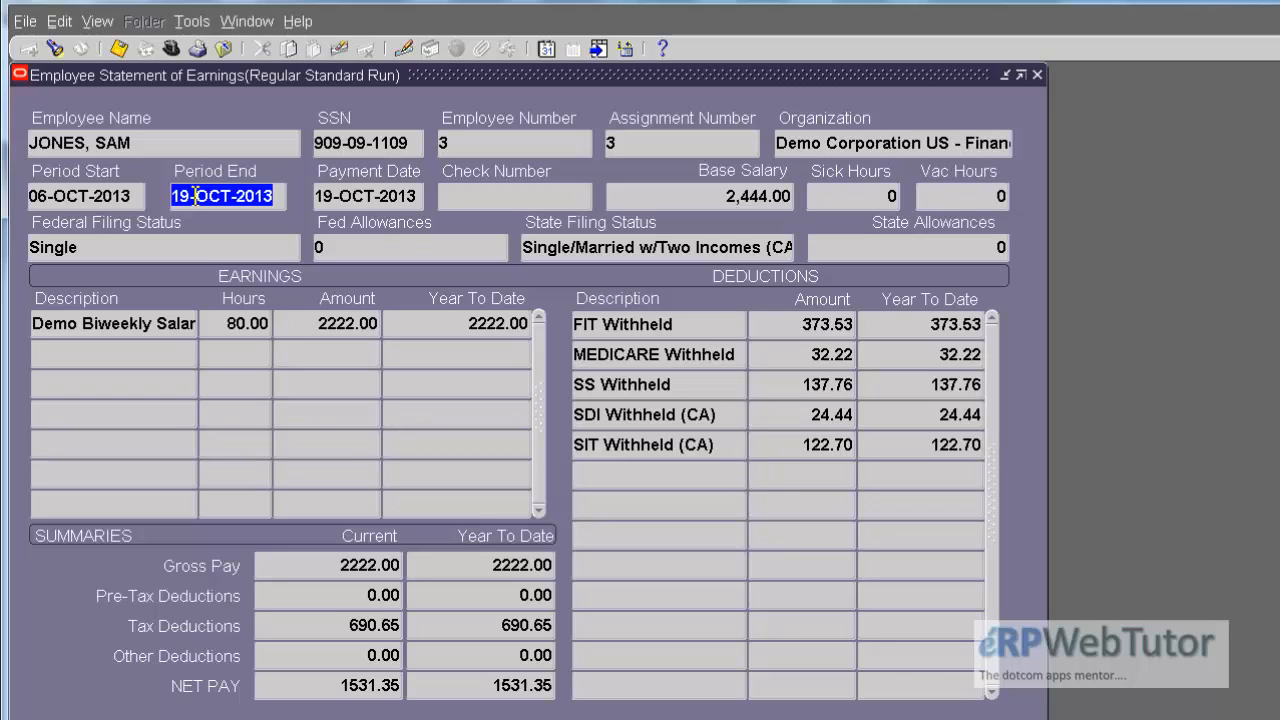
pyautogui.click(279, 198)
pyautogui.moveTo(279, 198); pyautogui.dragTo(115, 201)
pyautogui.click(139, 196)
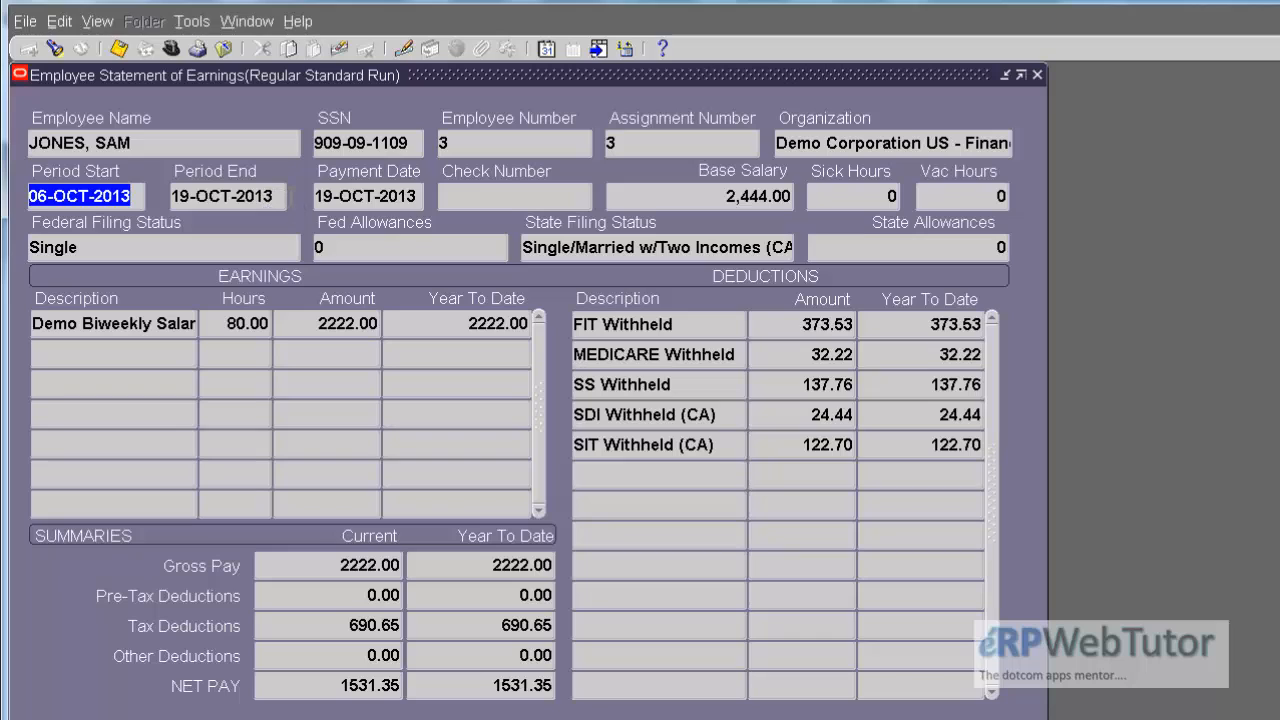
pyautogui.doubleClick(276, 196)
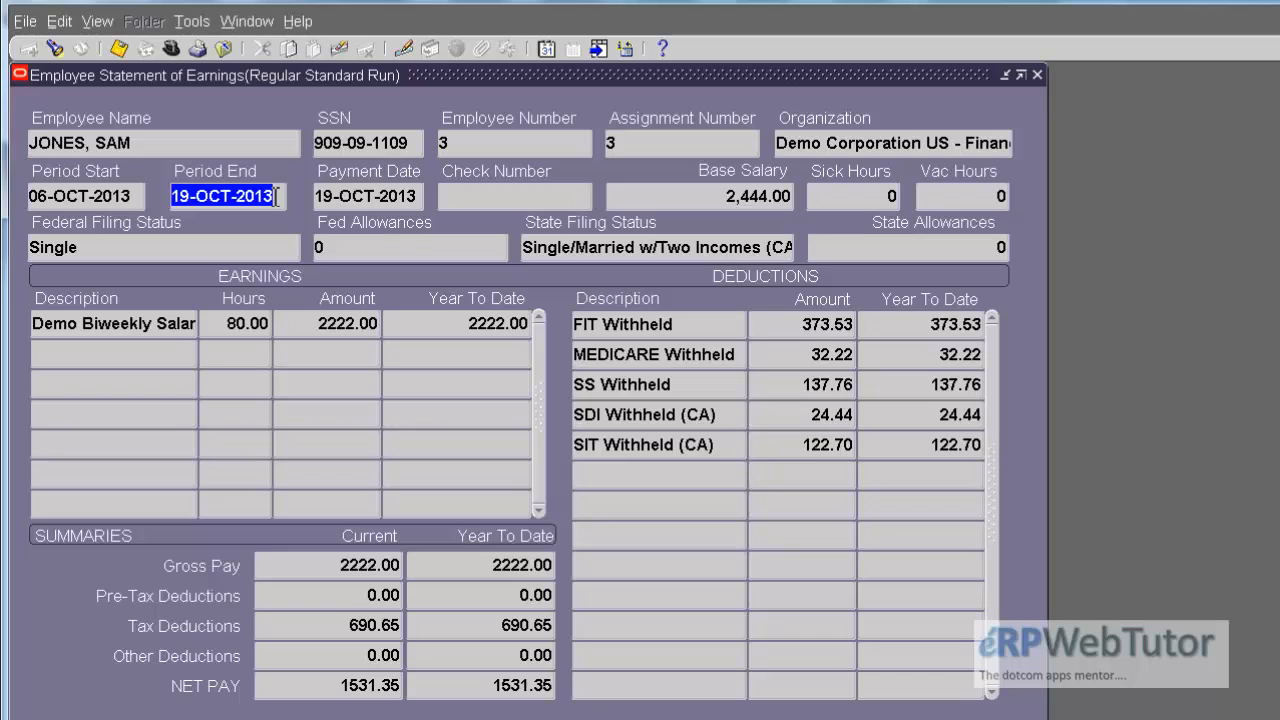
pyautogui.click(276, 196)
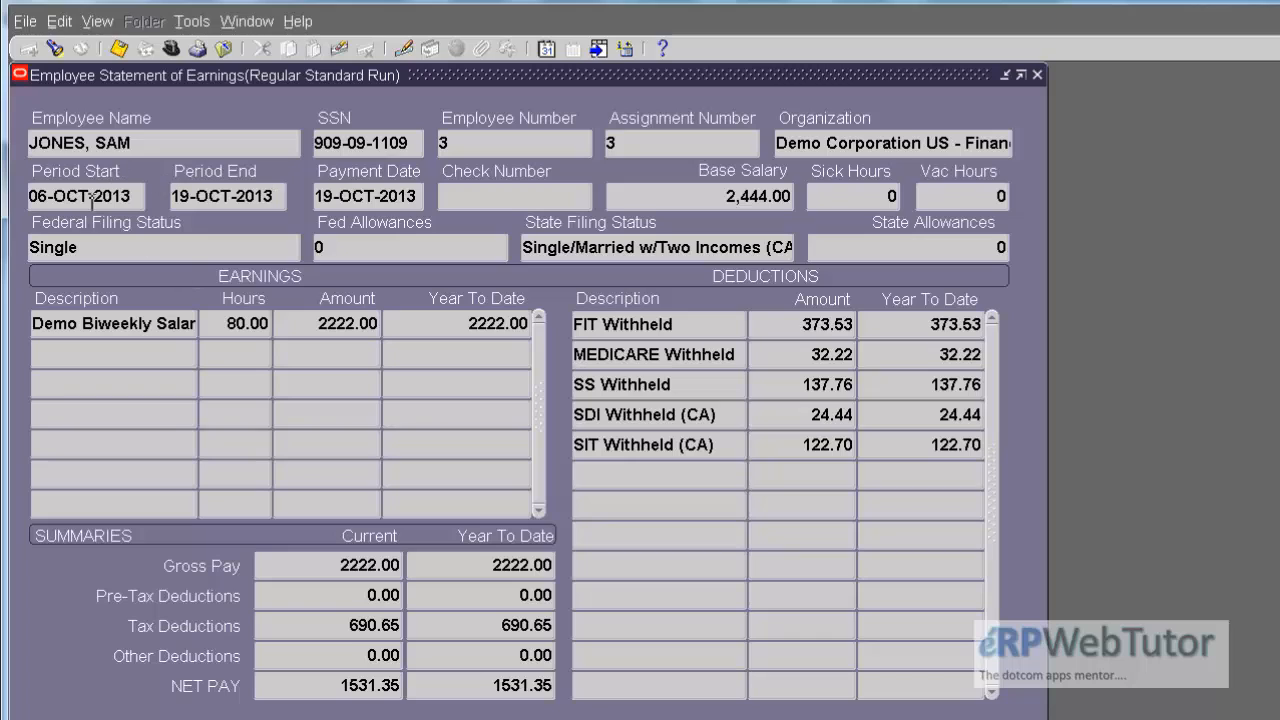
pyautogui.doubleClick(140, 200)
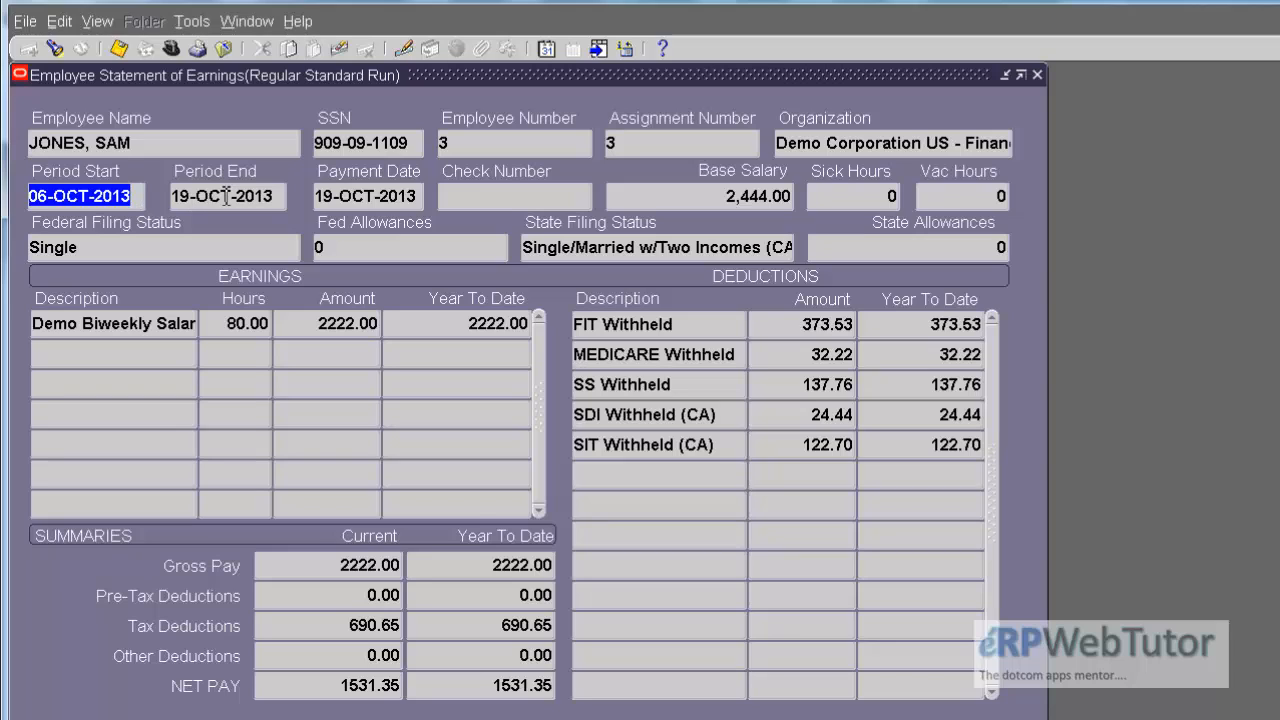
pyautogui.click(278, 196)
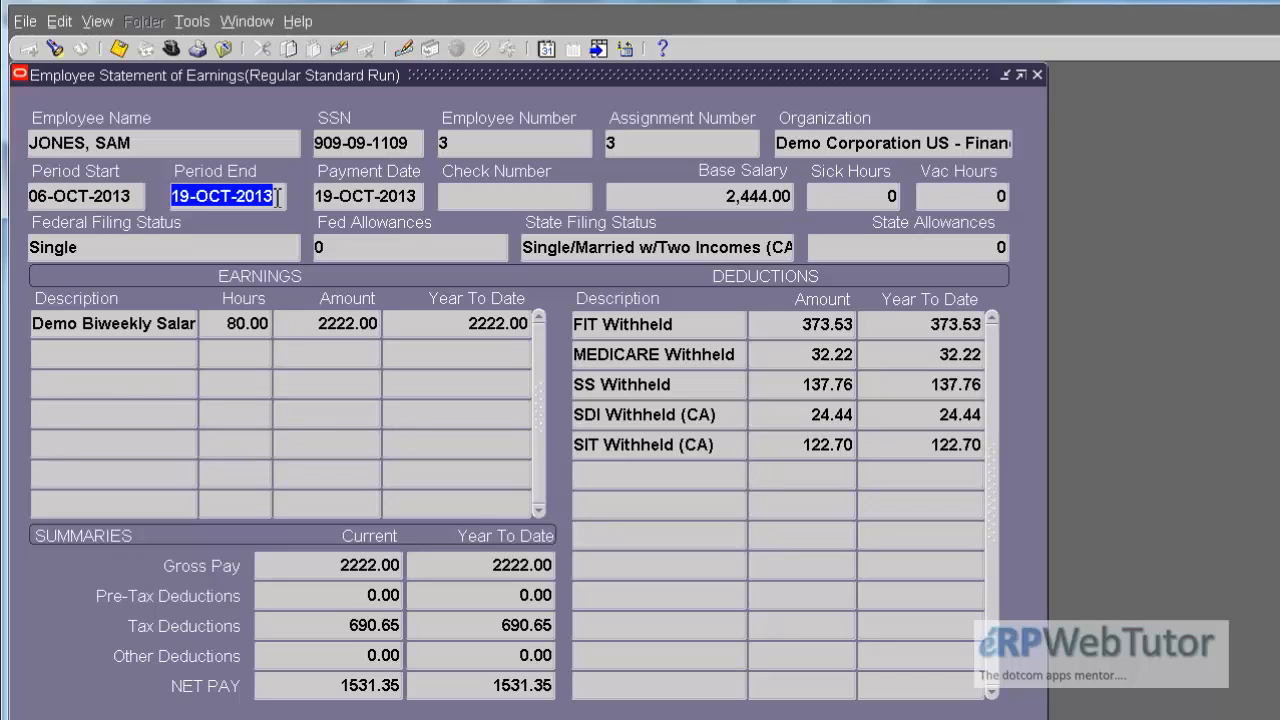
pyautogui.click(278, 196)
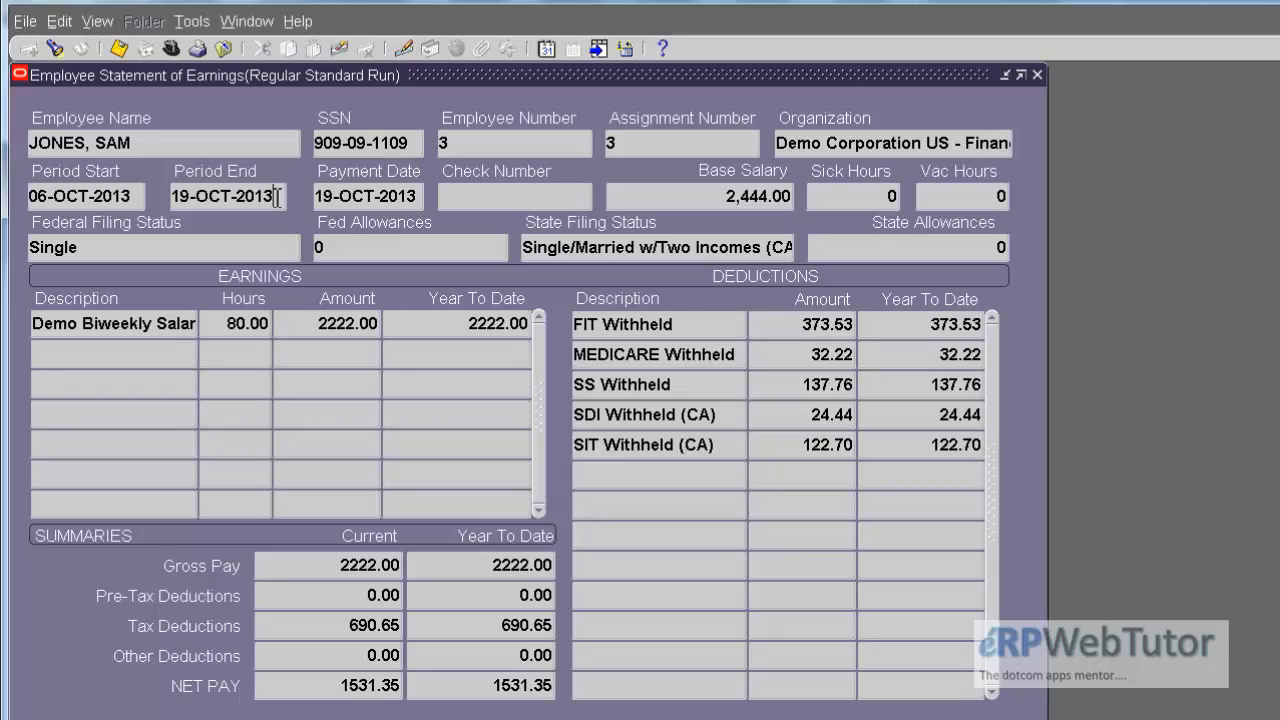
# Step: View the Payment Details of the October statement of earnings and close them
pyautogui.click(521, 188)
pyautogui.click(993, 511)
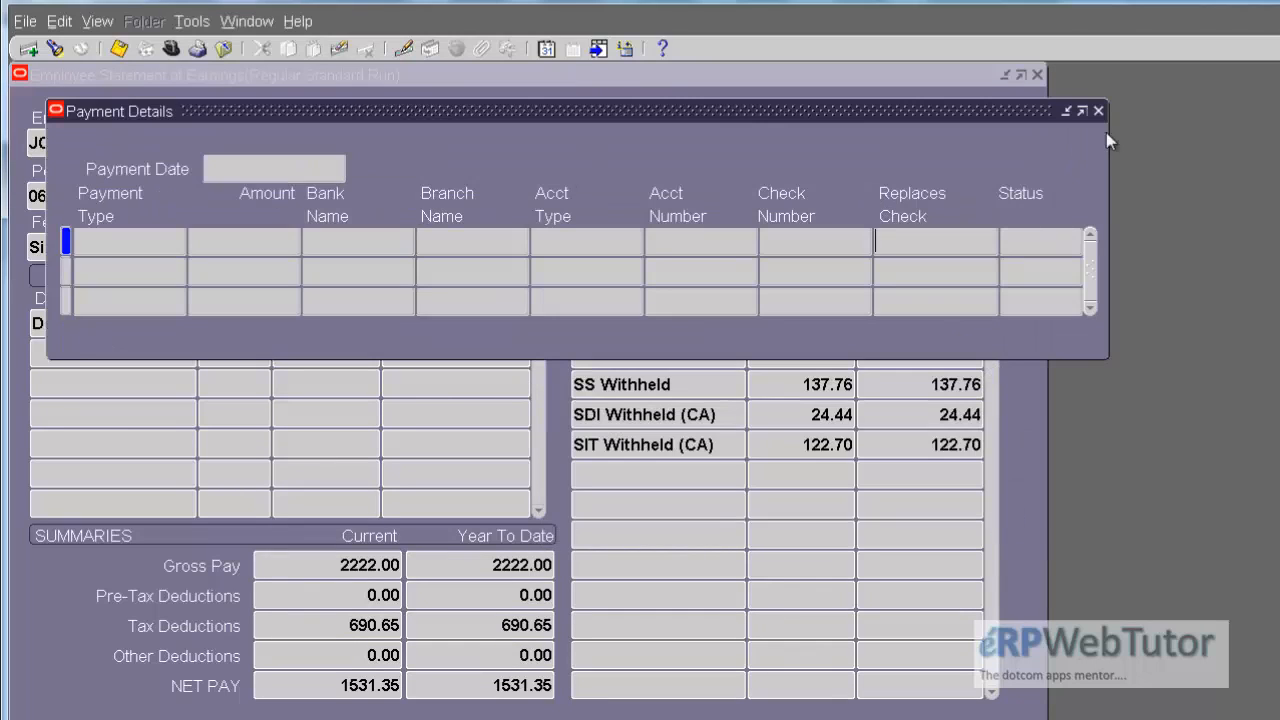
pyautogui.click(1099, 111)
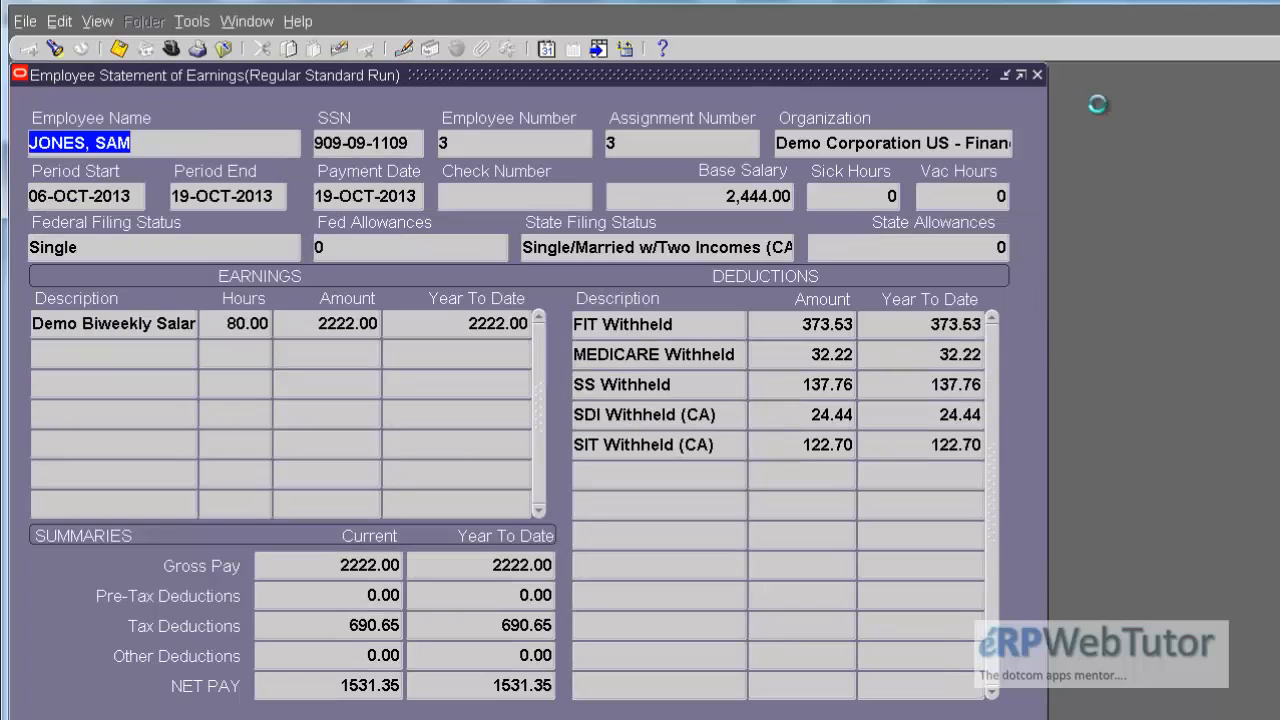